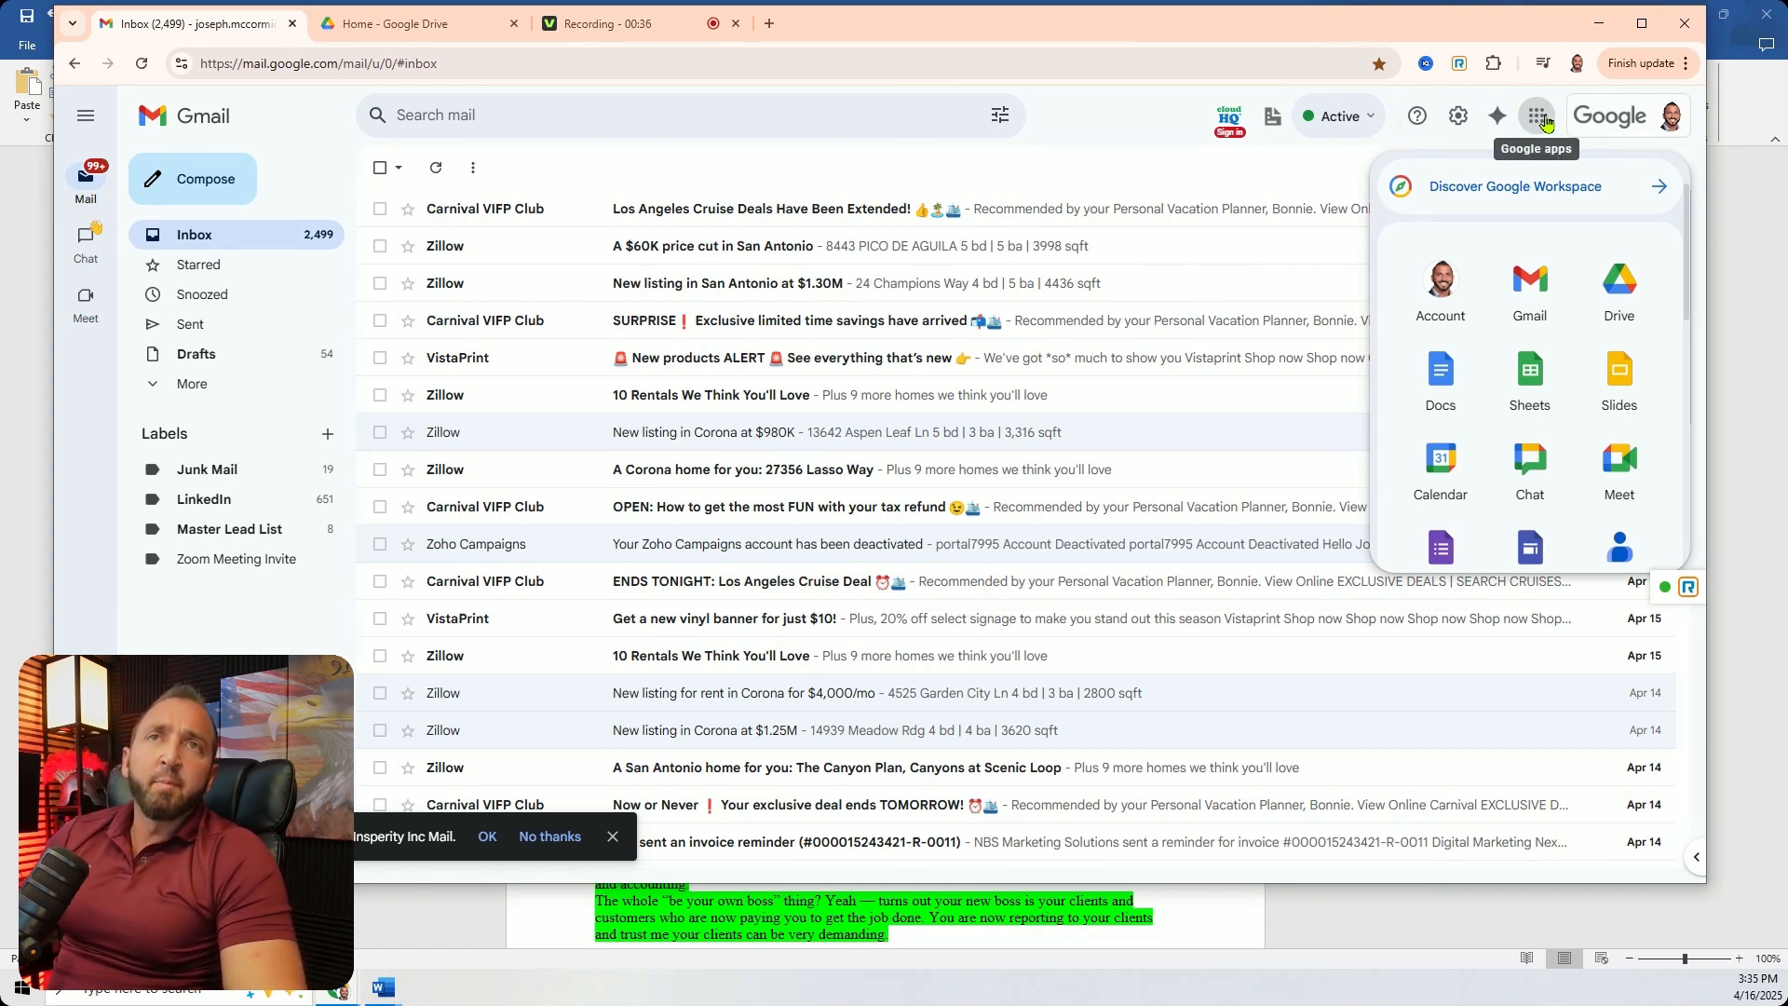
Go to Google Drive from Gmail and open the Youtube CRM Training spreadsheet.
click(1543, 122)
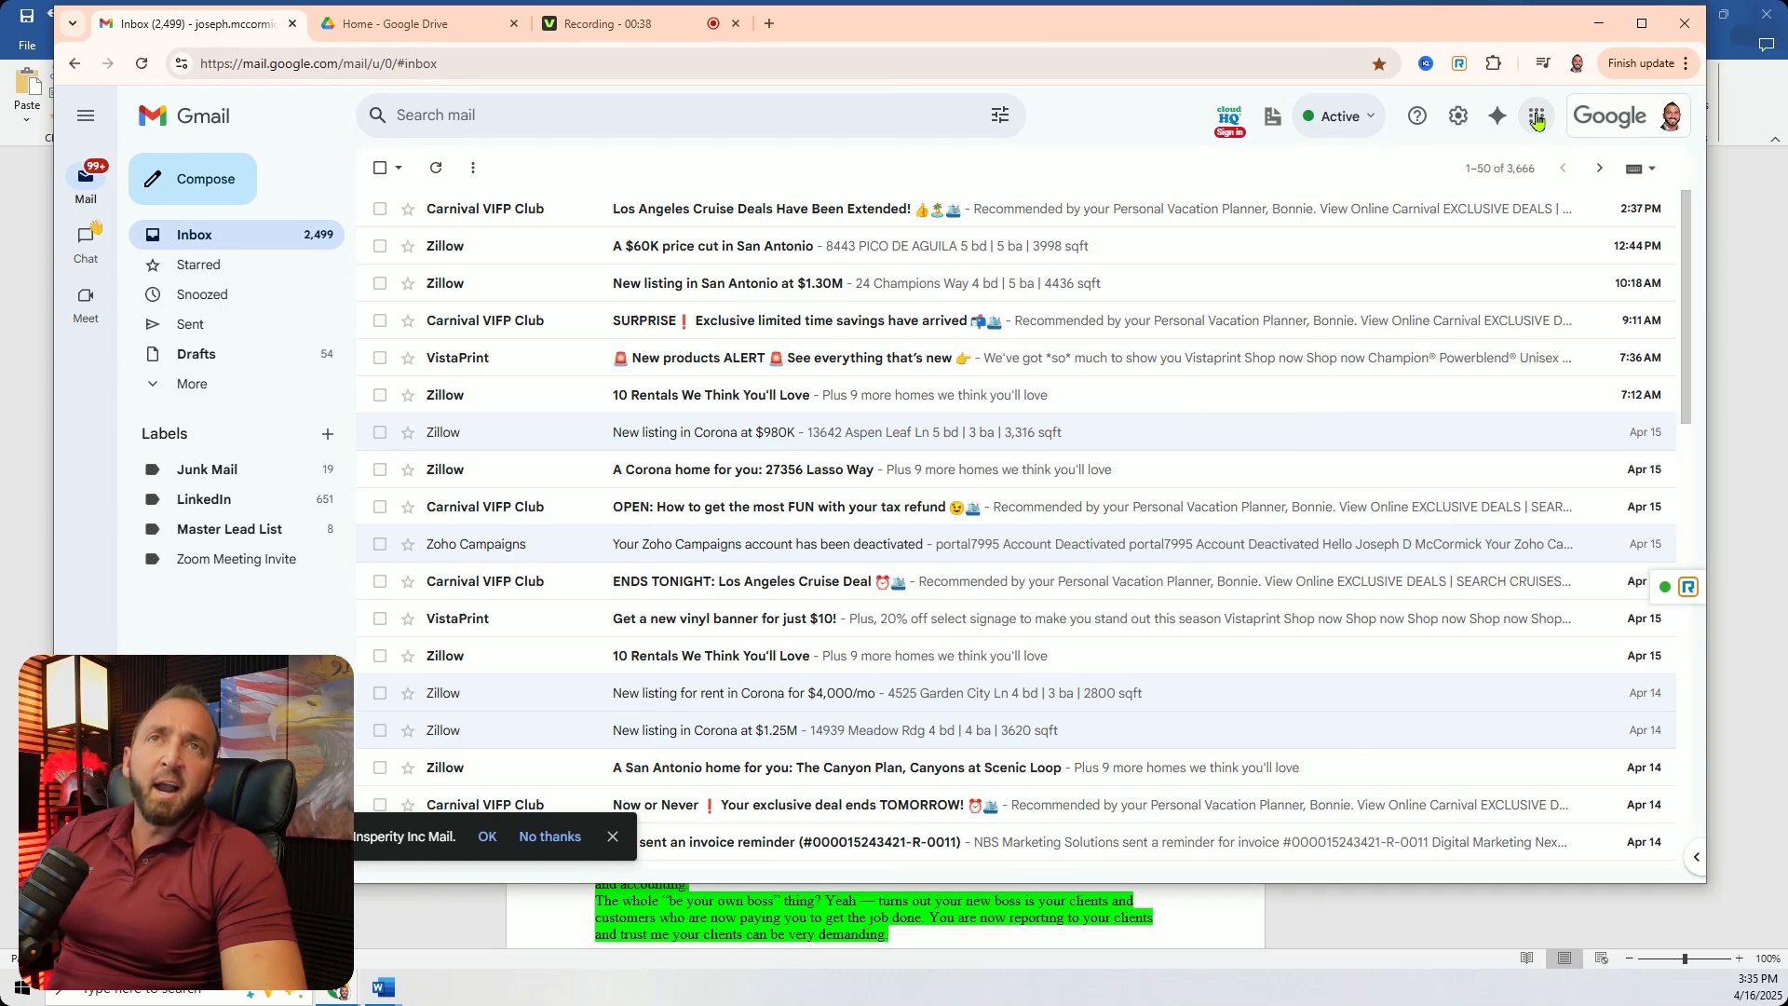
click(1537, 122)
click(1621, 279)
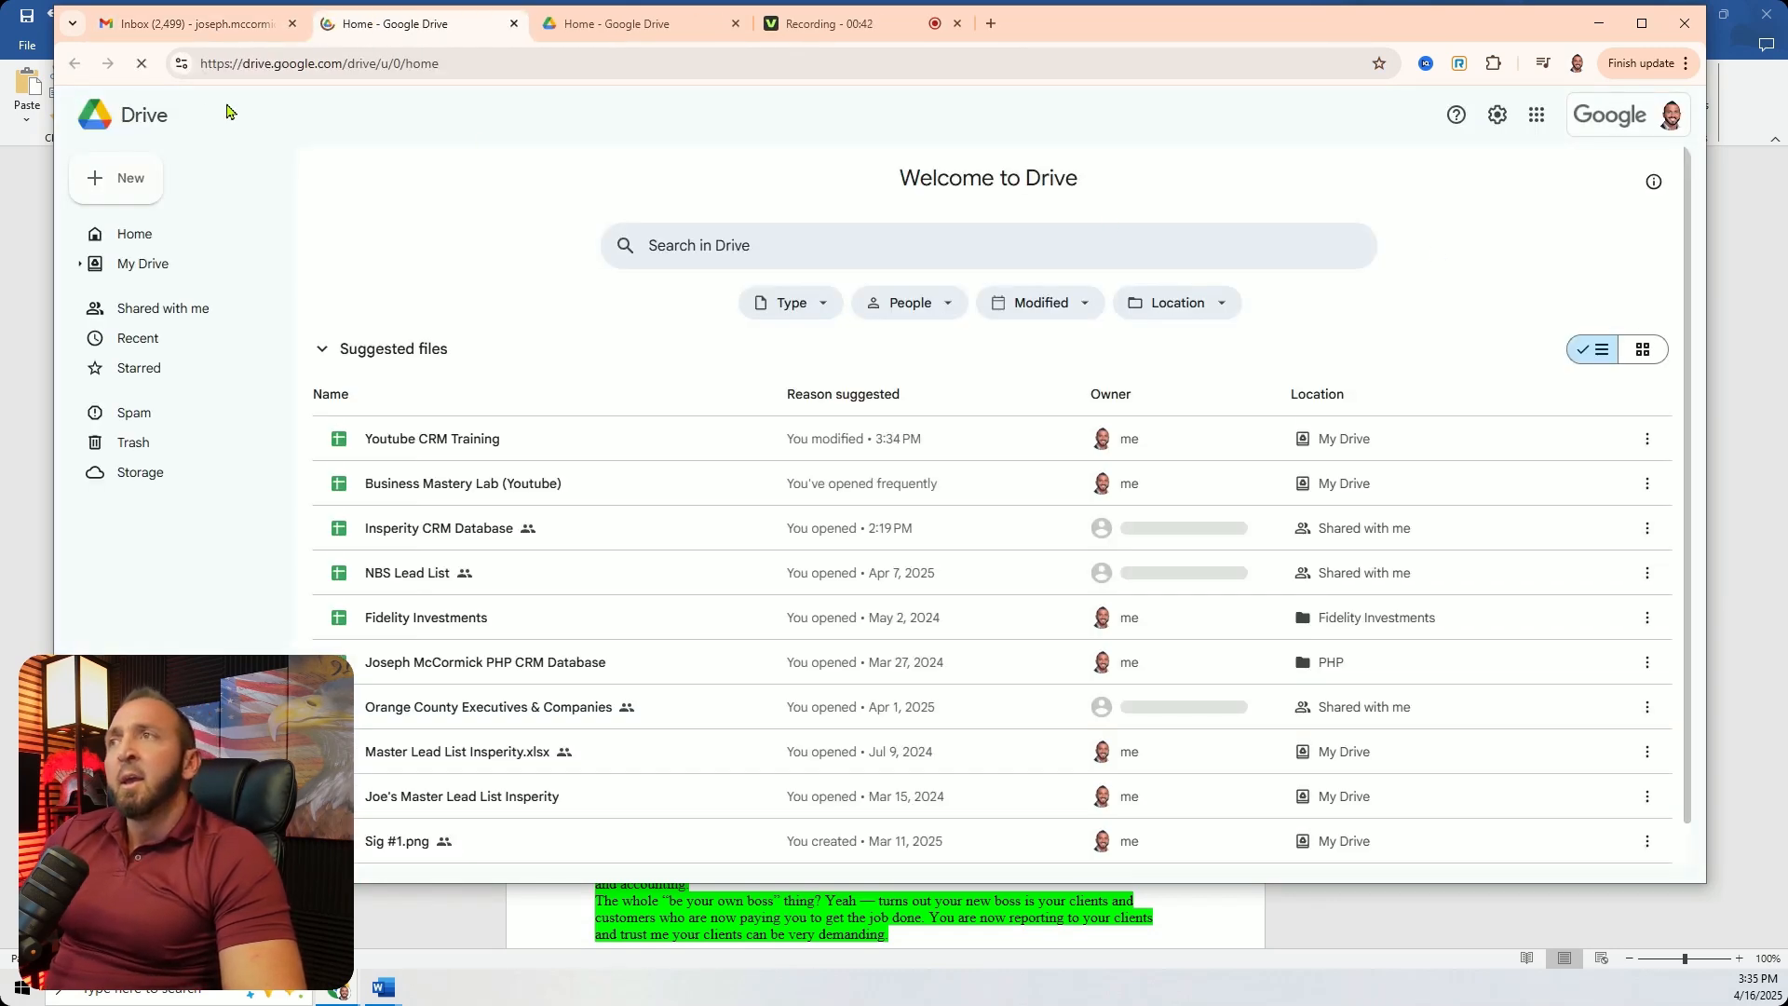
click(123, 181)
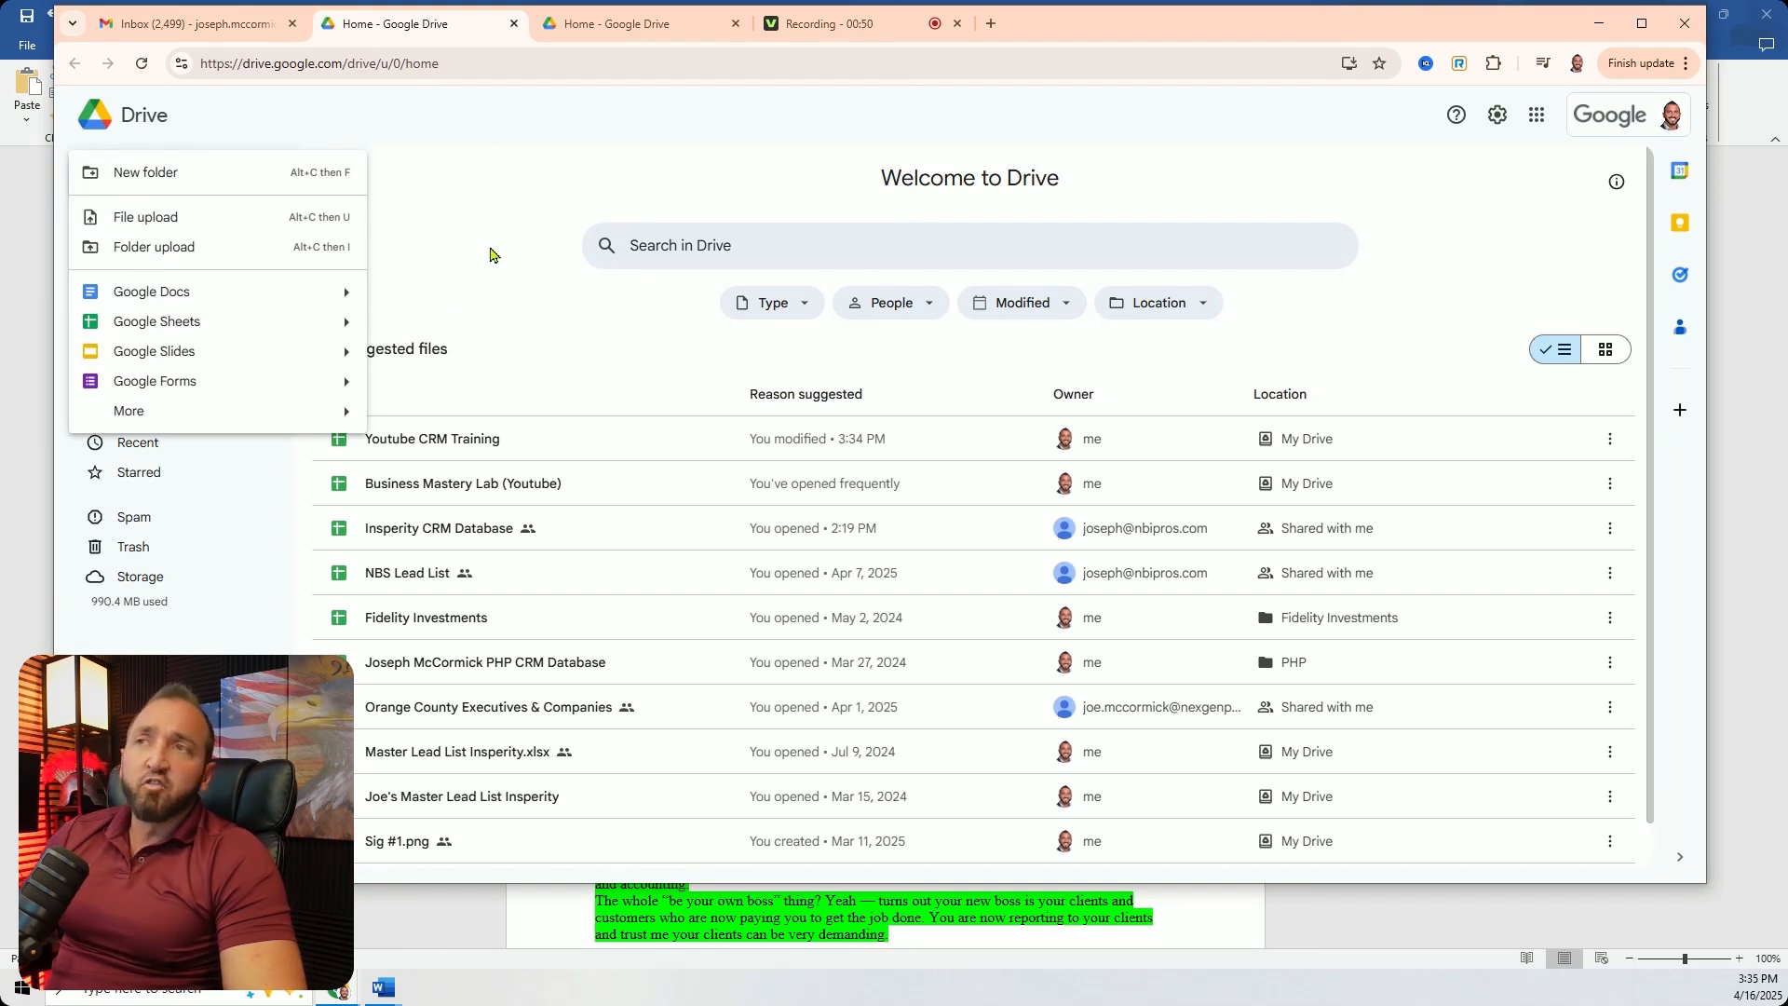
click(498, 217)
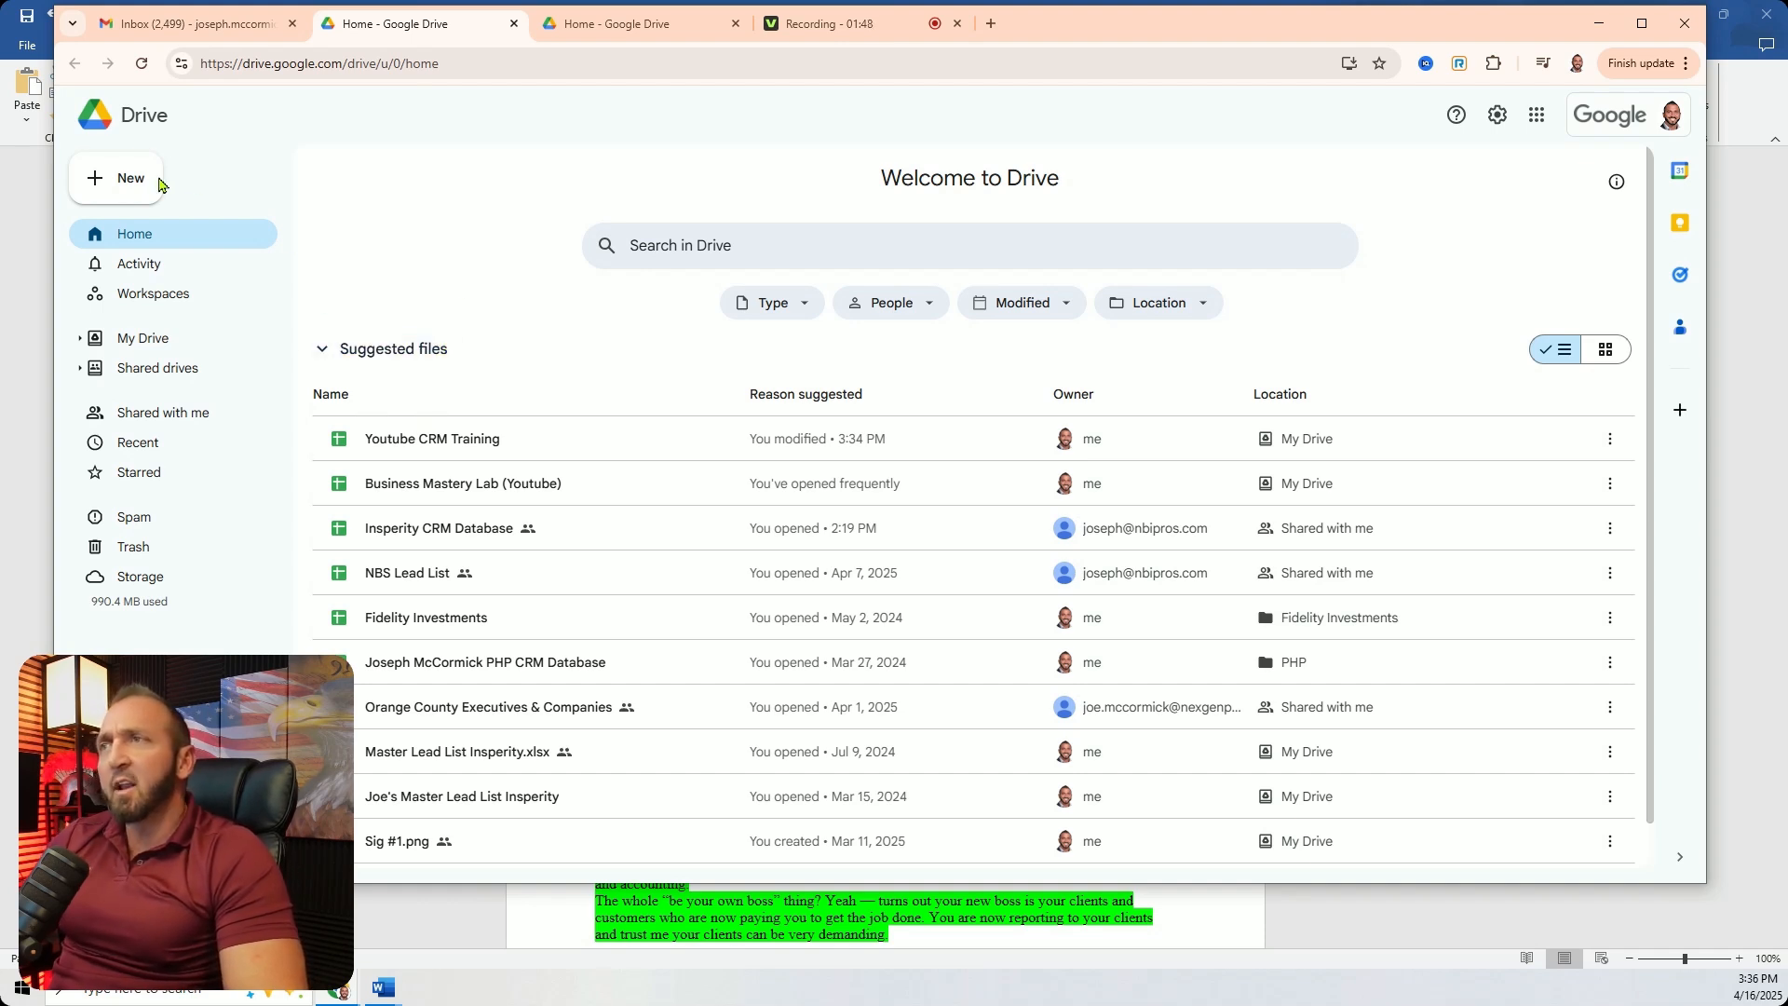
click(423, 442)
double_click(422, 442)
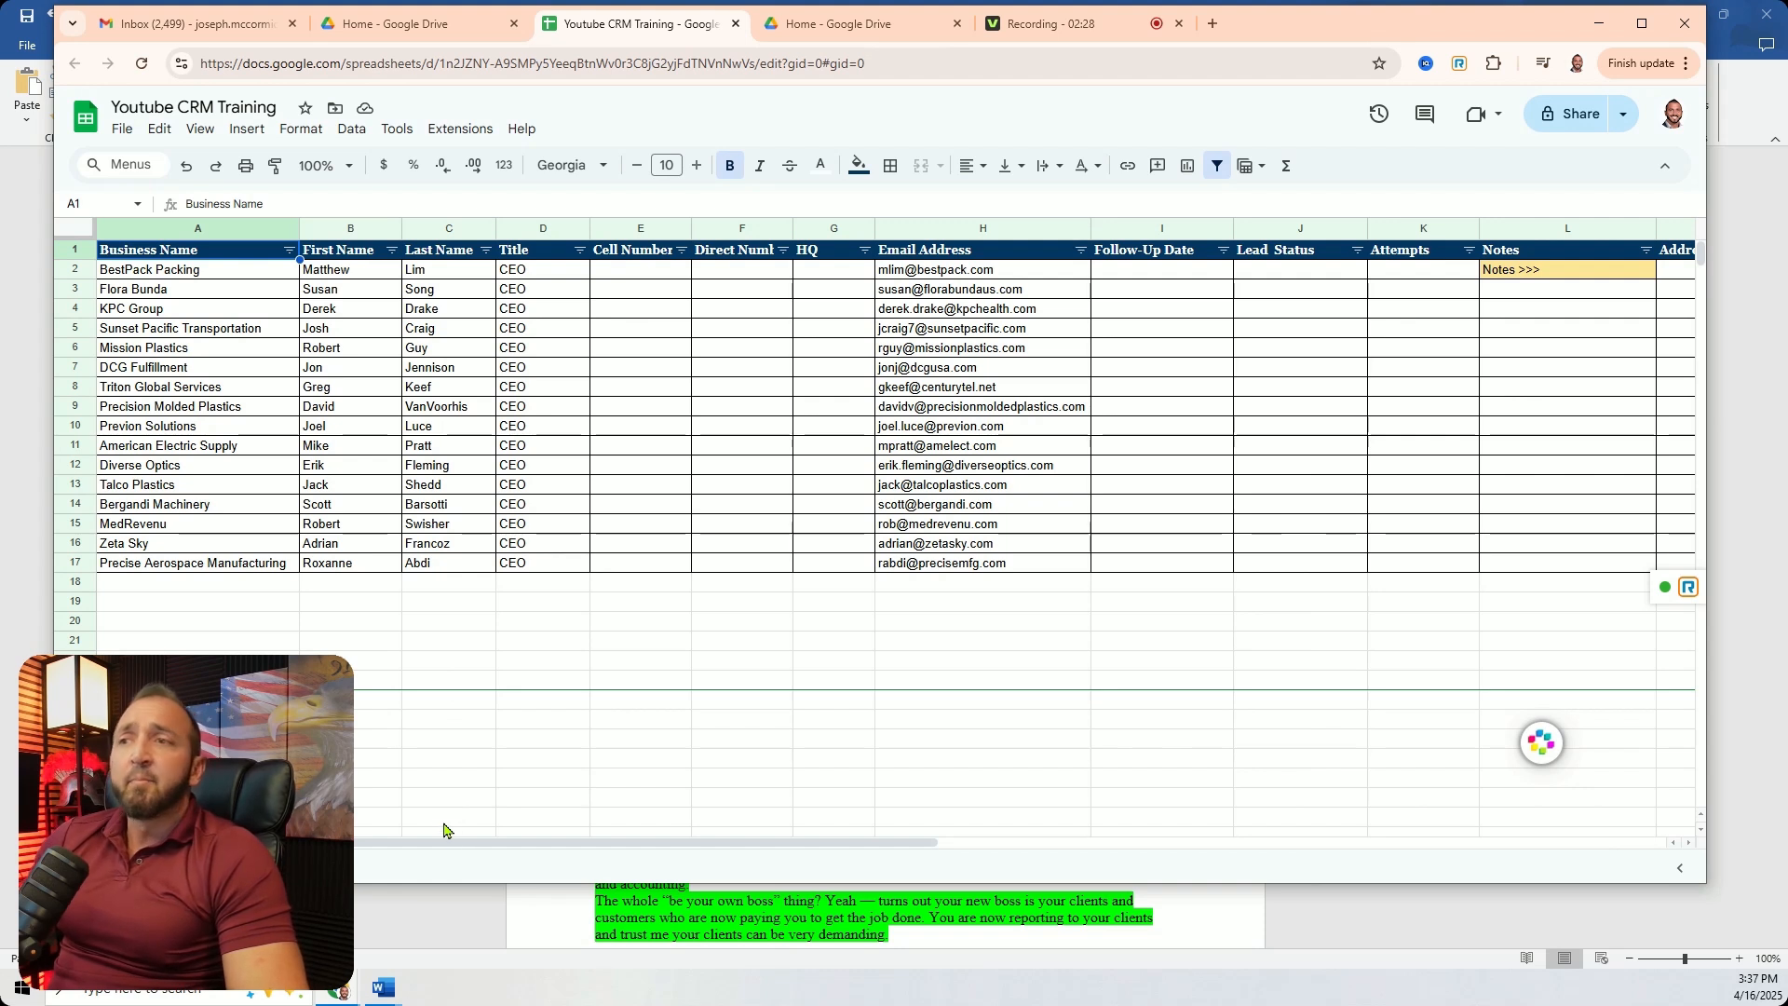
mouse_move(439, 848)
mouse_down()
mouse_move(454, 845)
mouse_move(411, 846)
mouse_up()
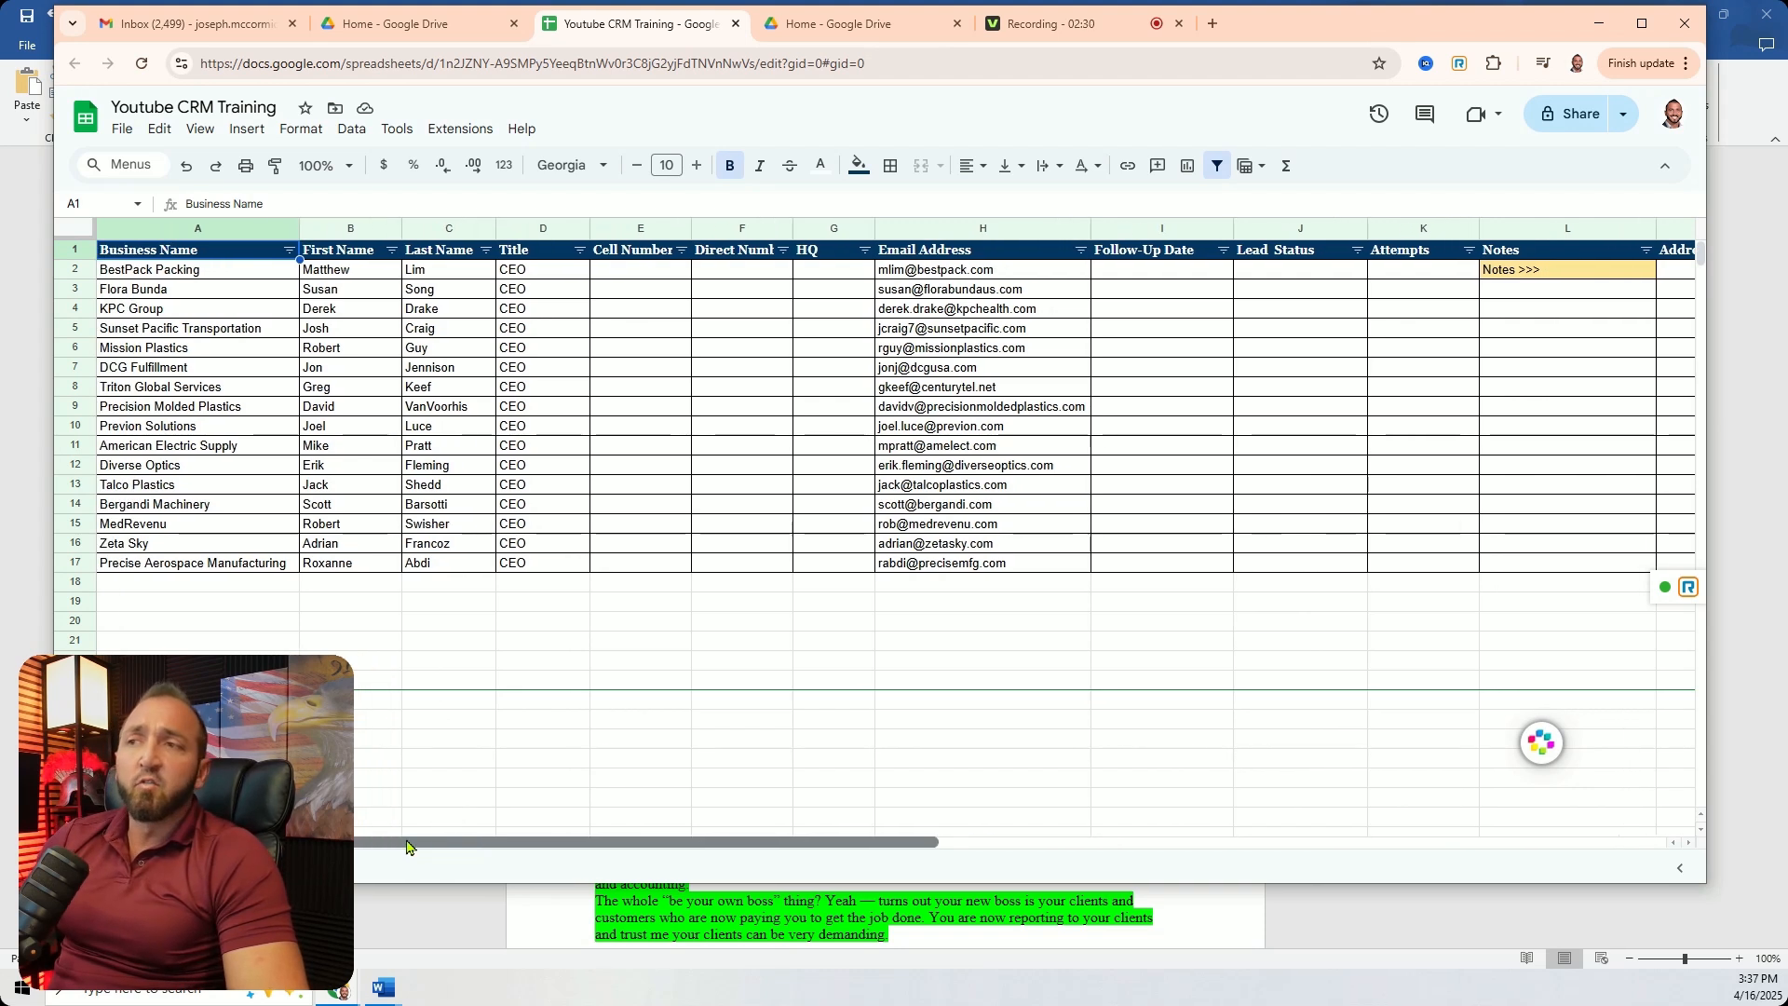
click(207, 627)
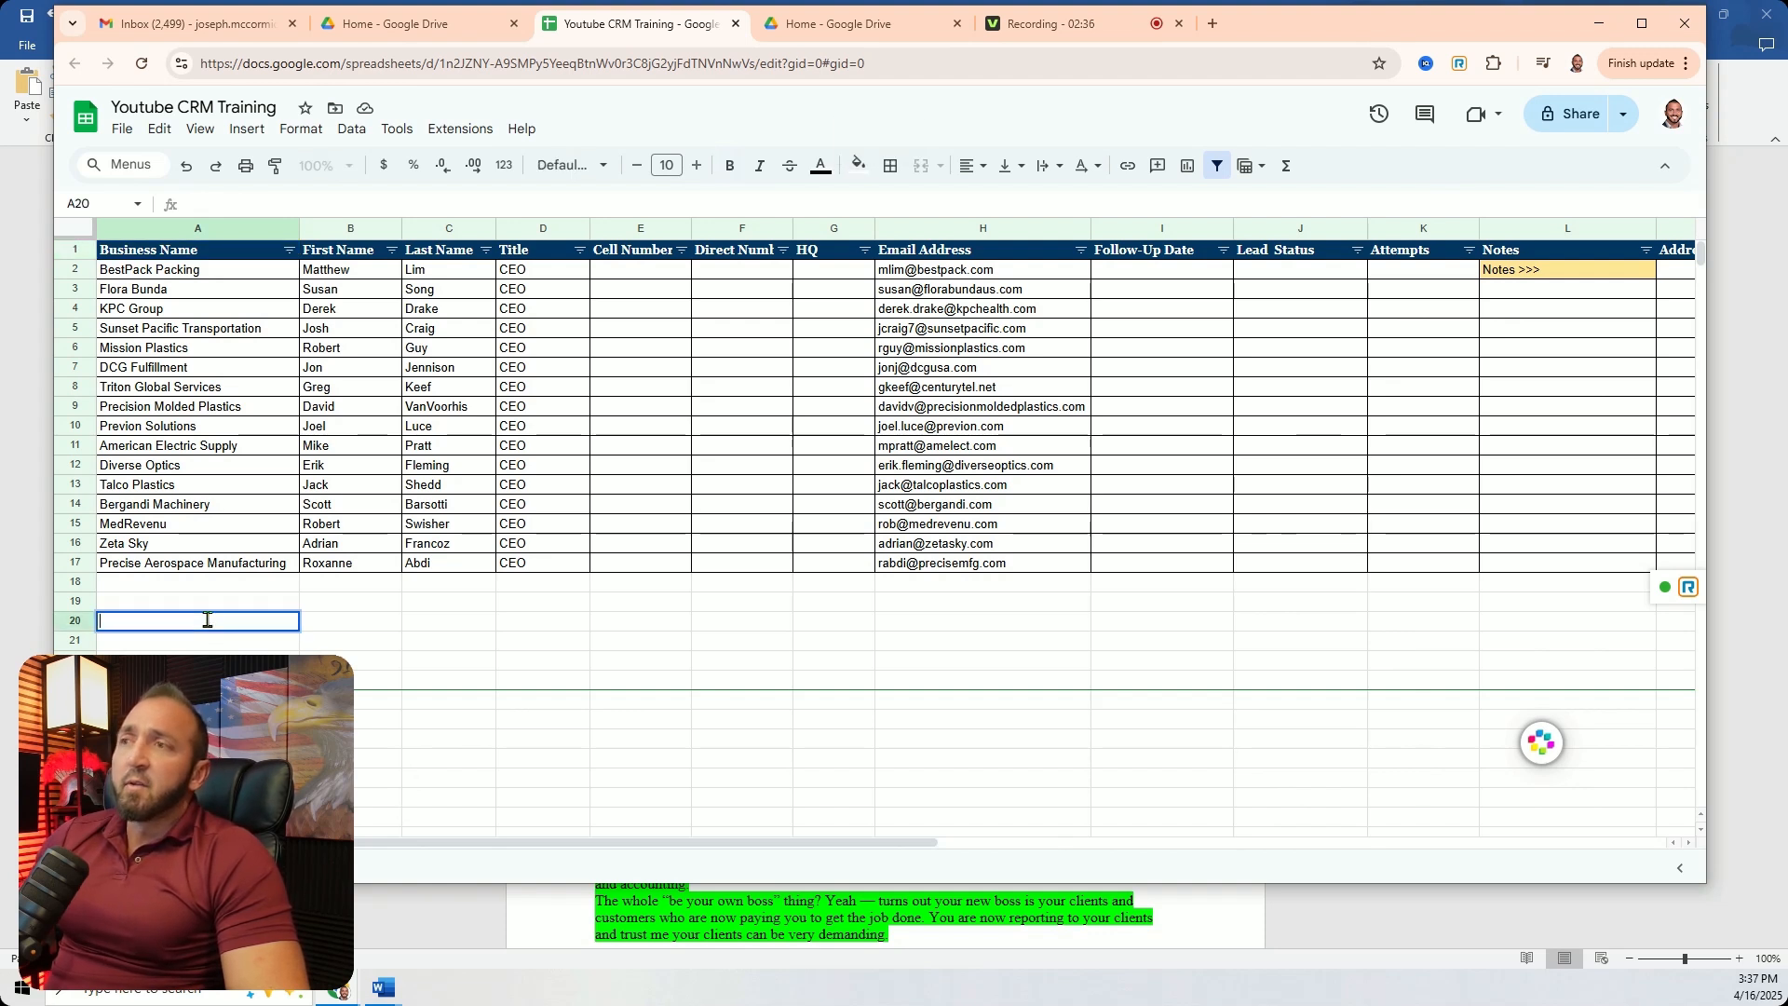
click(201, 659)
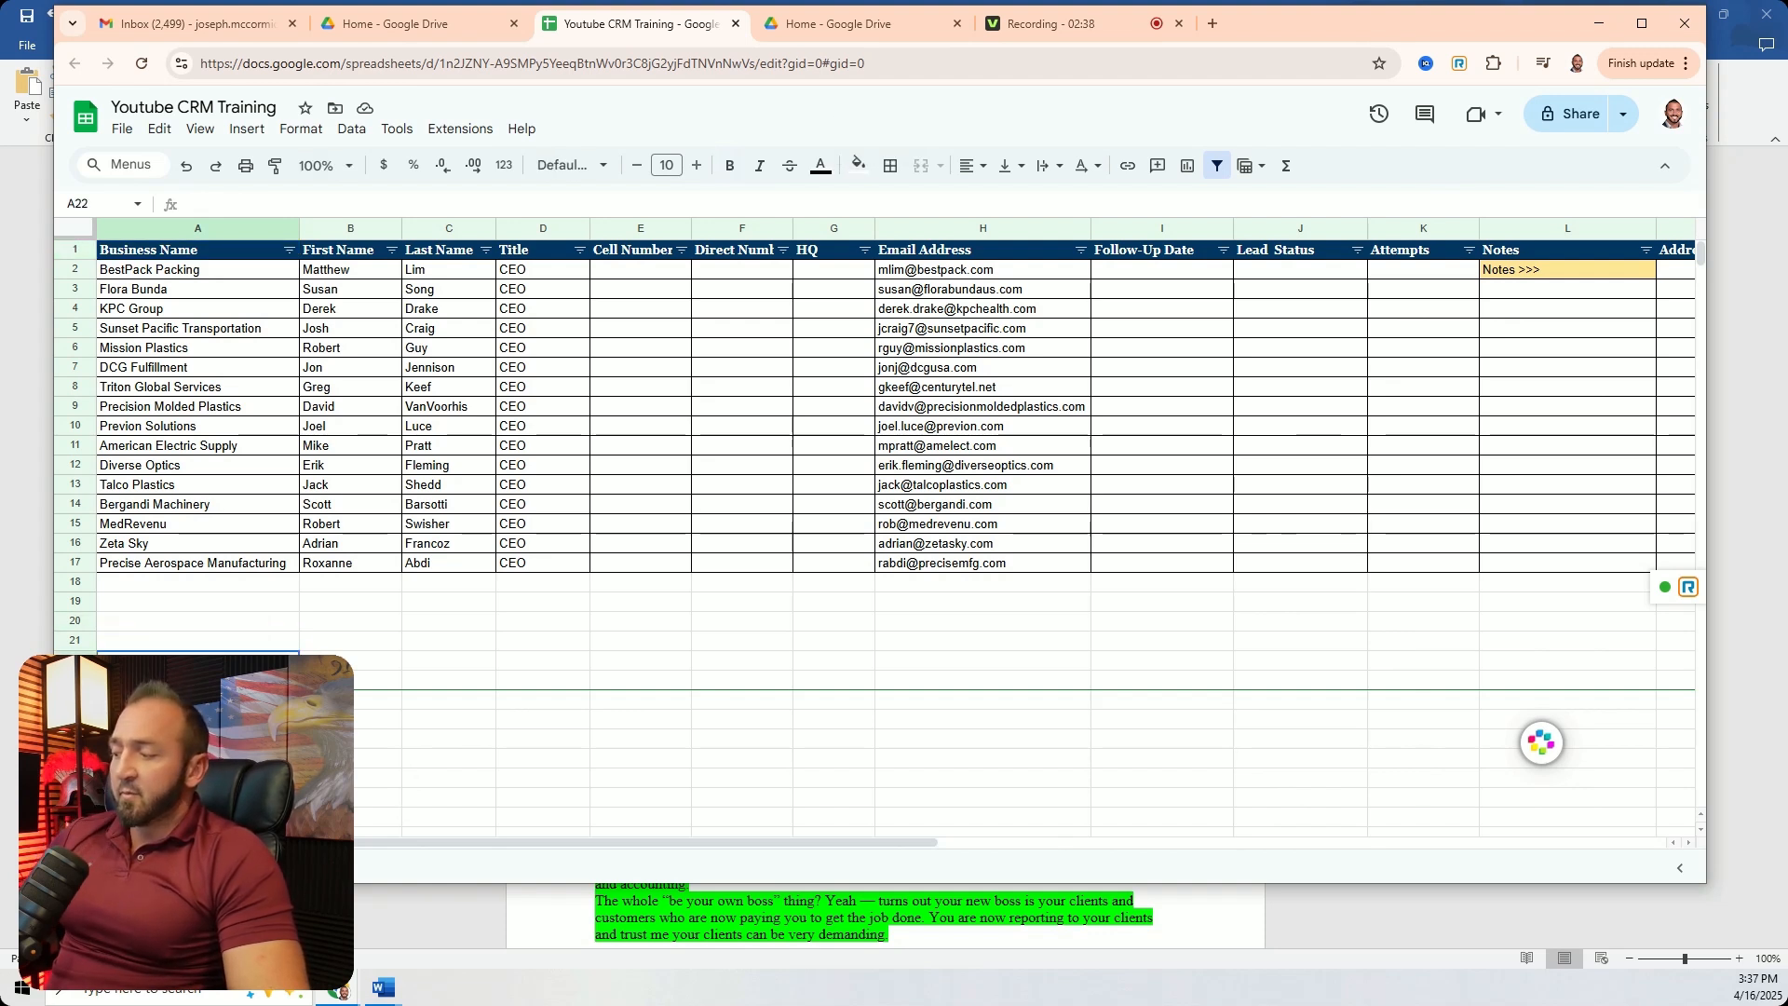
double_click(232, 641)
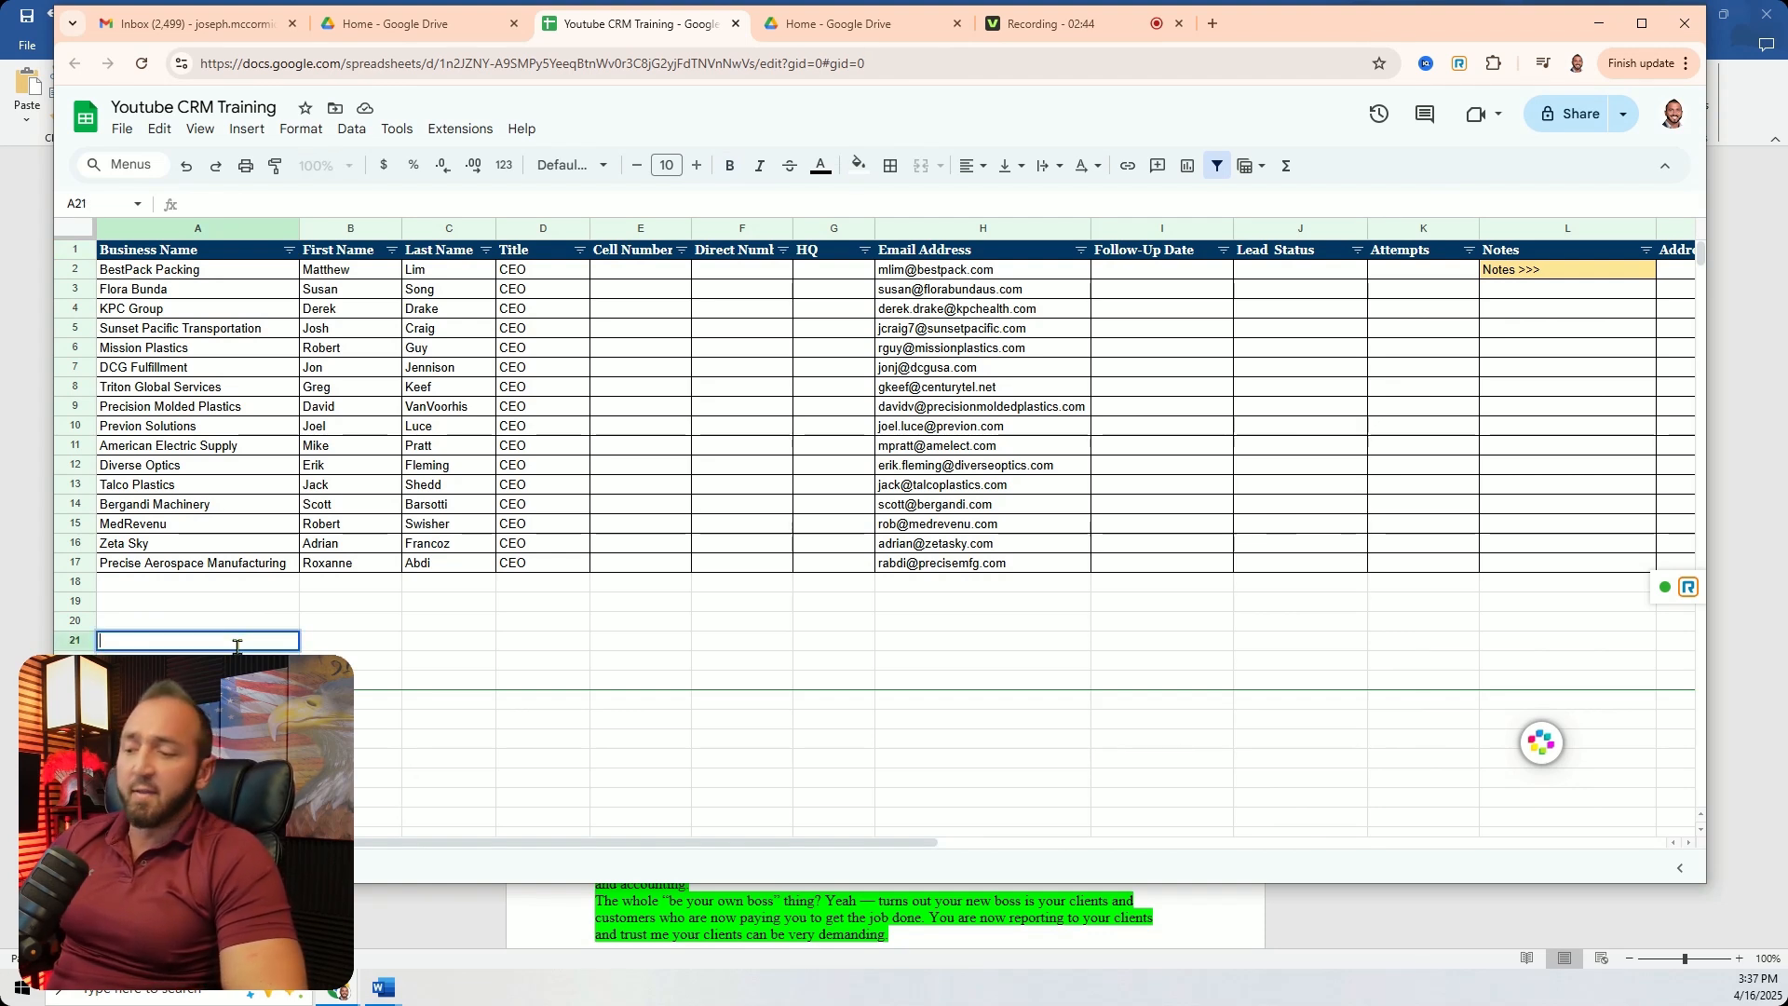
text(jdnqjdbjqwbdjdwb)
key(Escape)
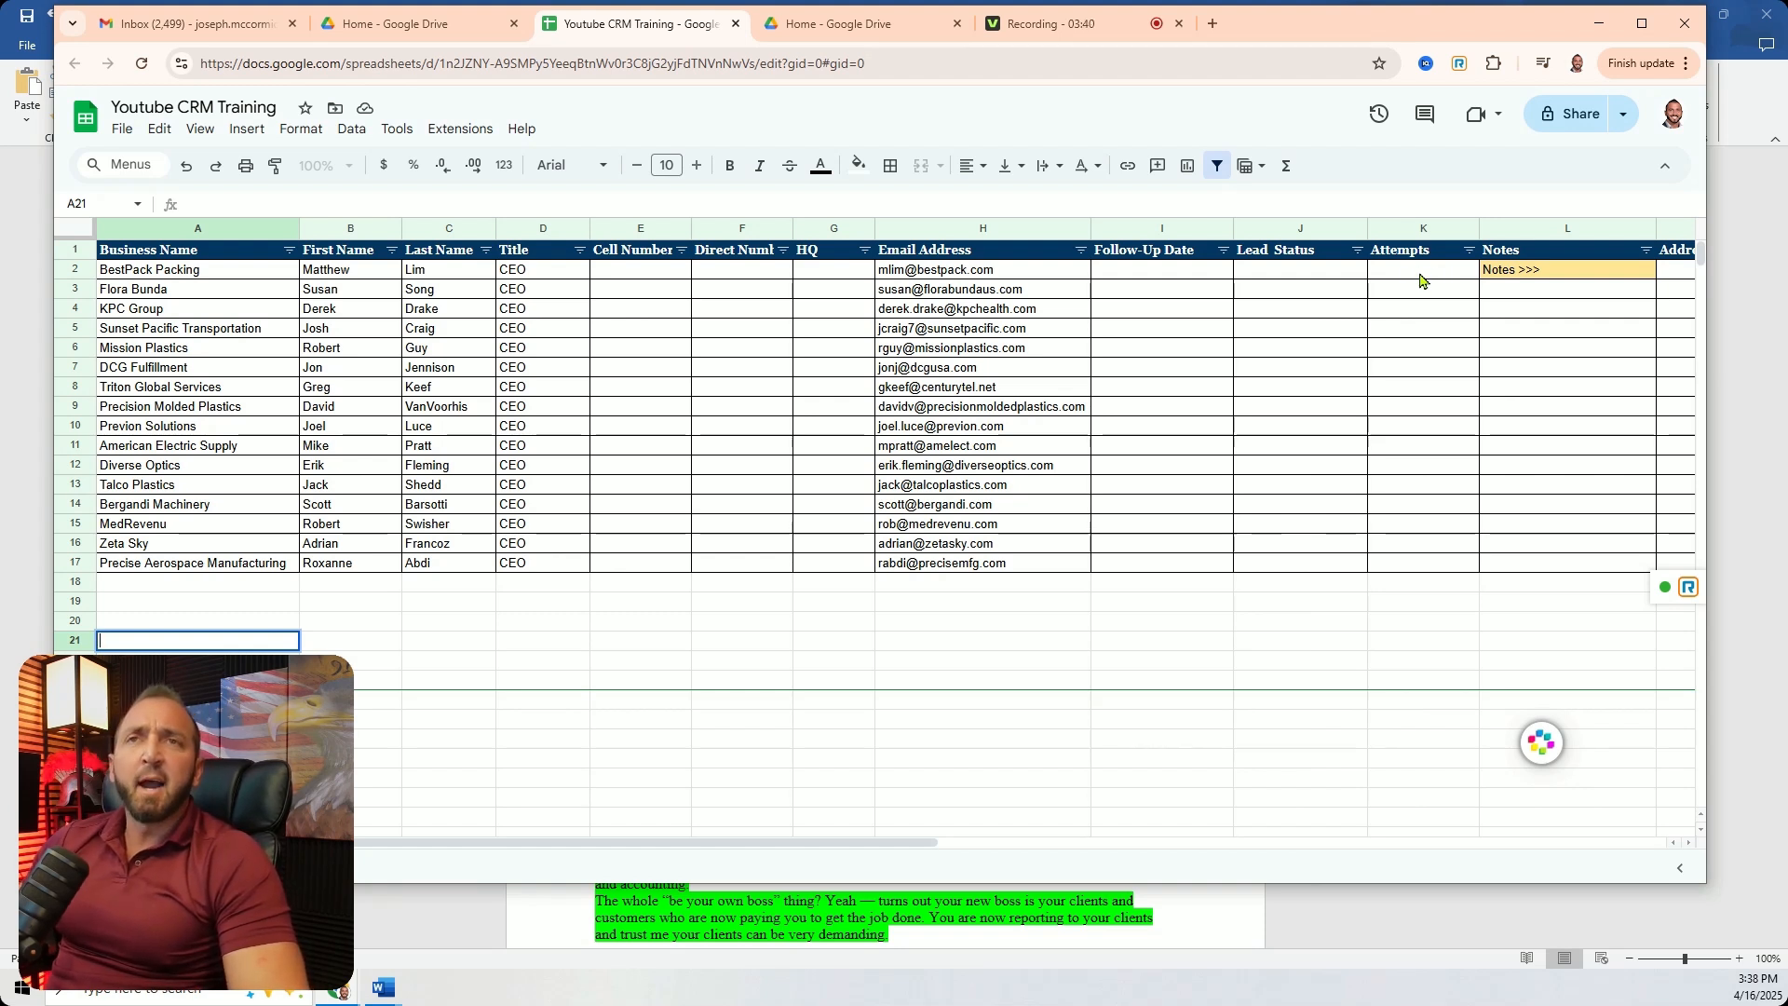
Examine the contact list's columns from Business Name across to Address, including the Follow-Up Date cells.
scroll(980, 825, right, 3)
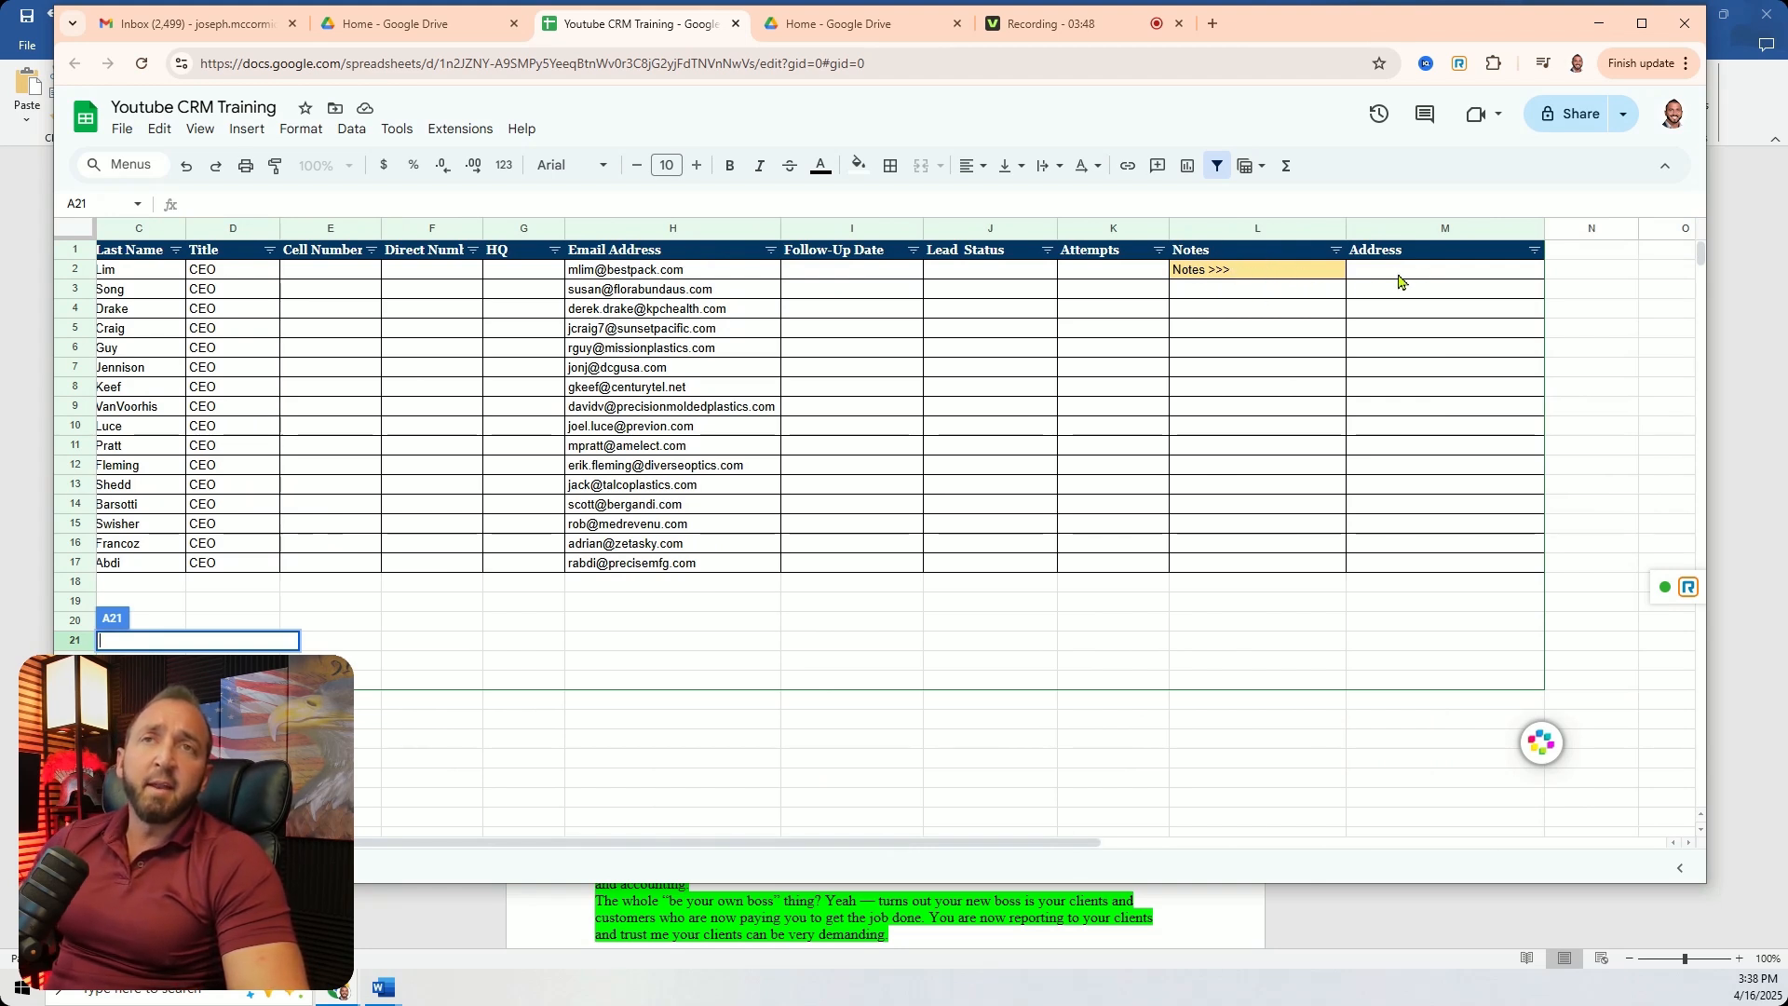
drag(1078, 842, 679, 840)
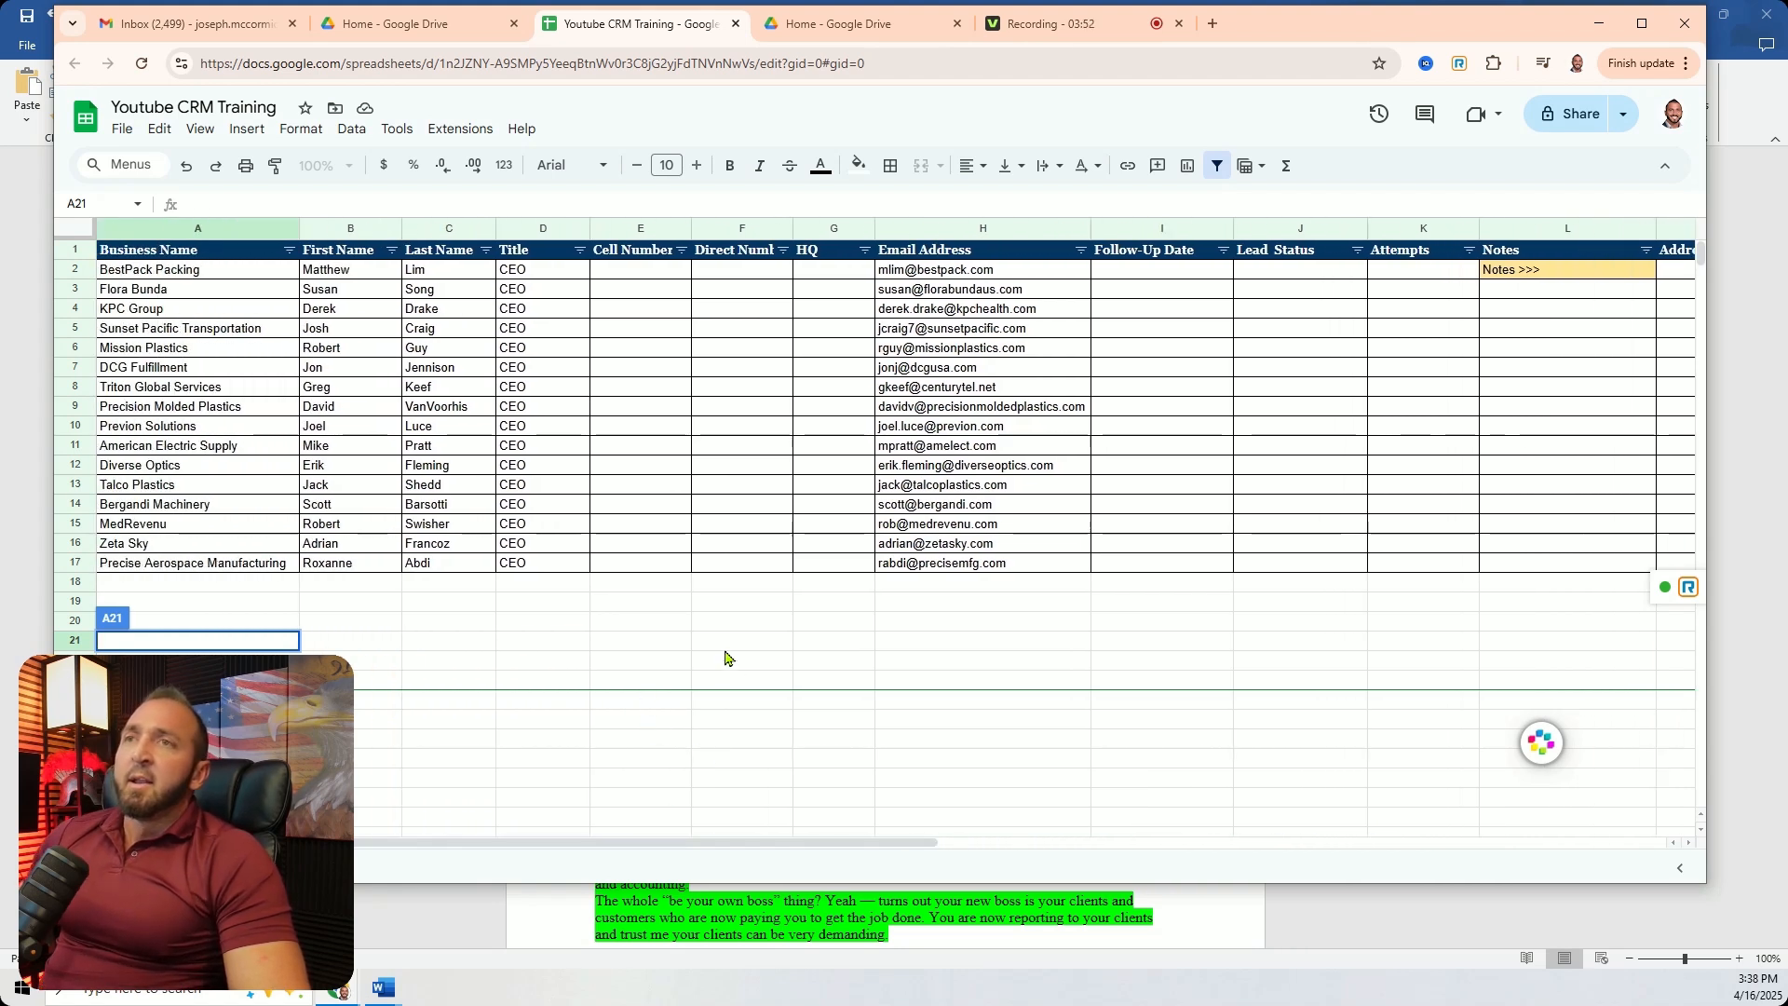
drag(736, 843, 619, 830)
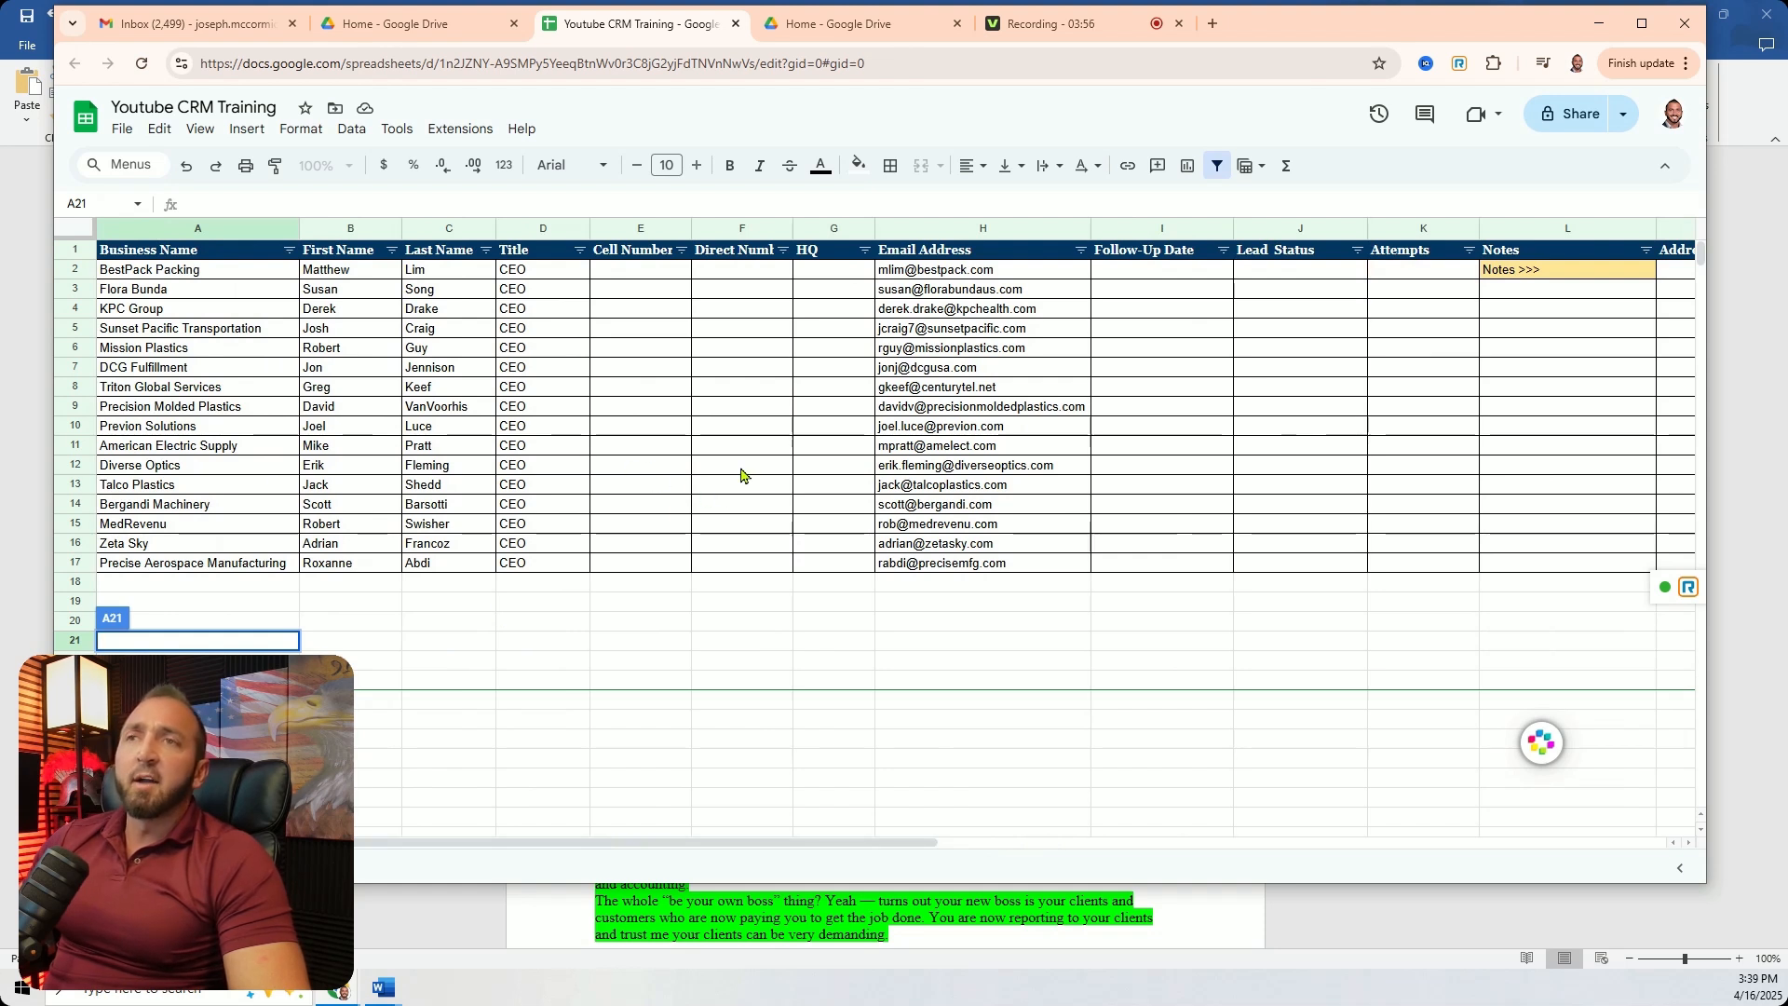
click(743, 603)
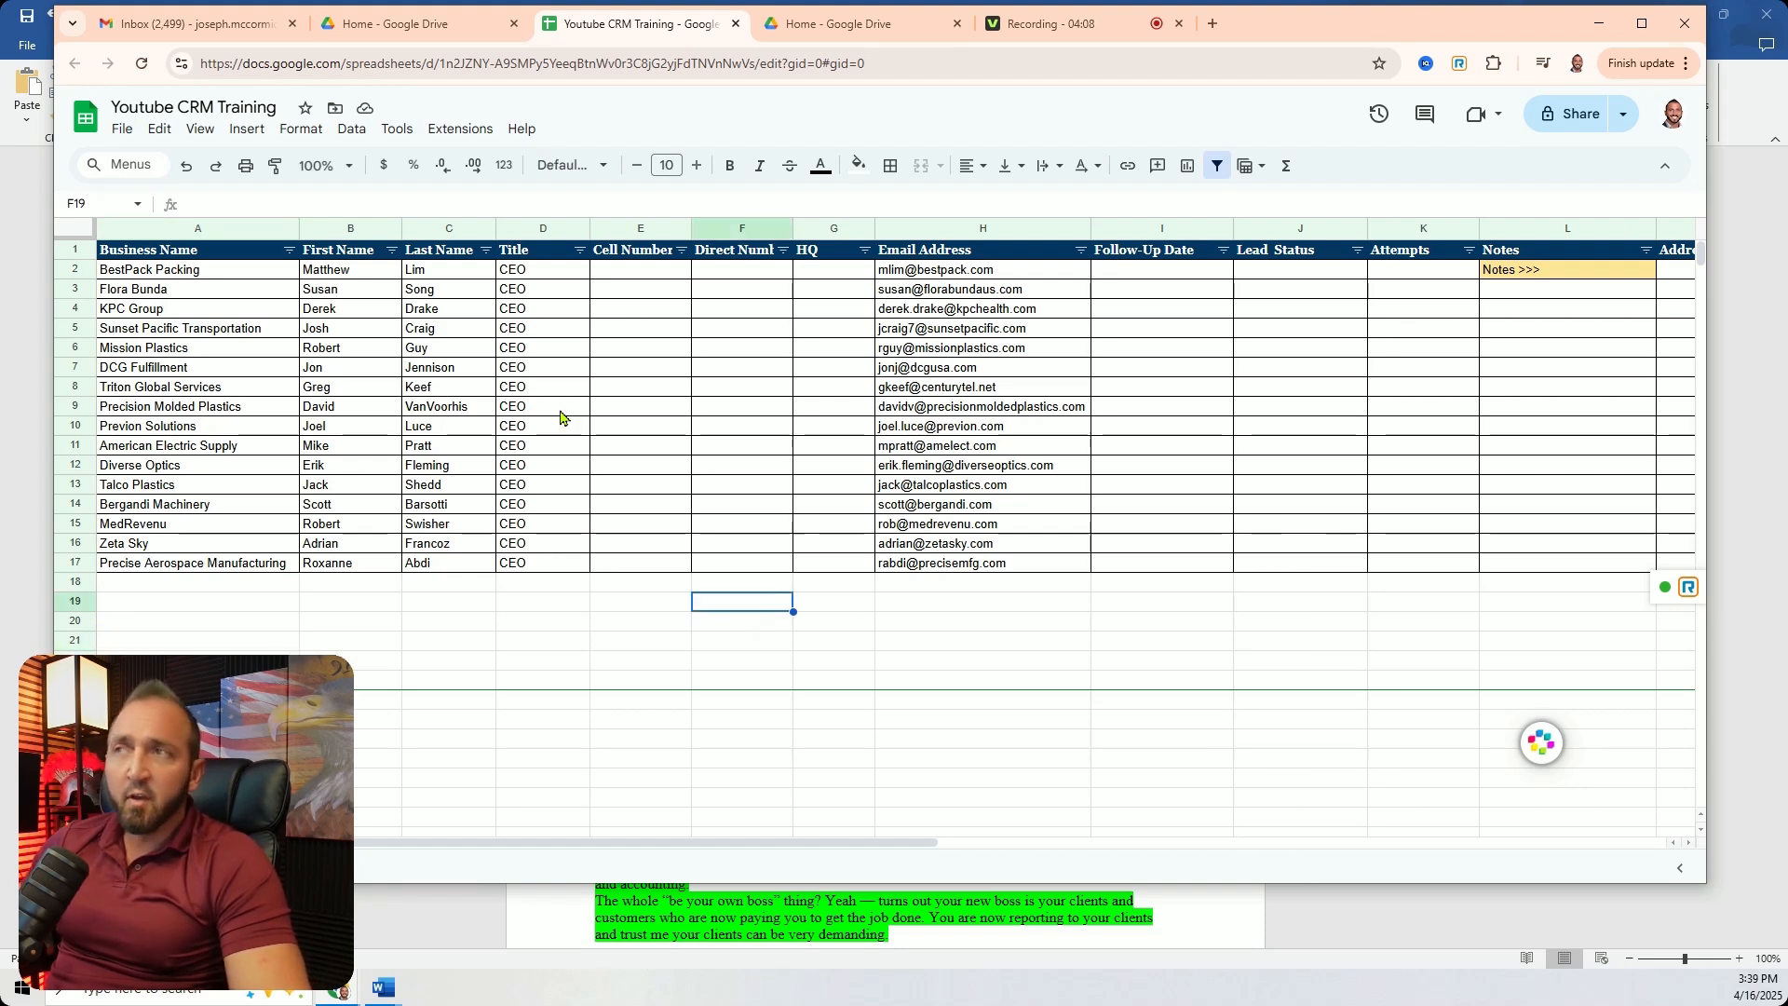
click(1156, 271)
click(1168, 326)
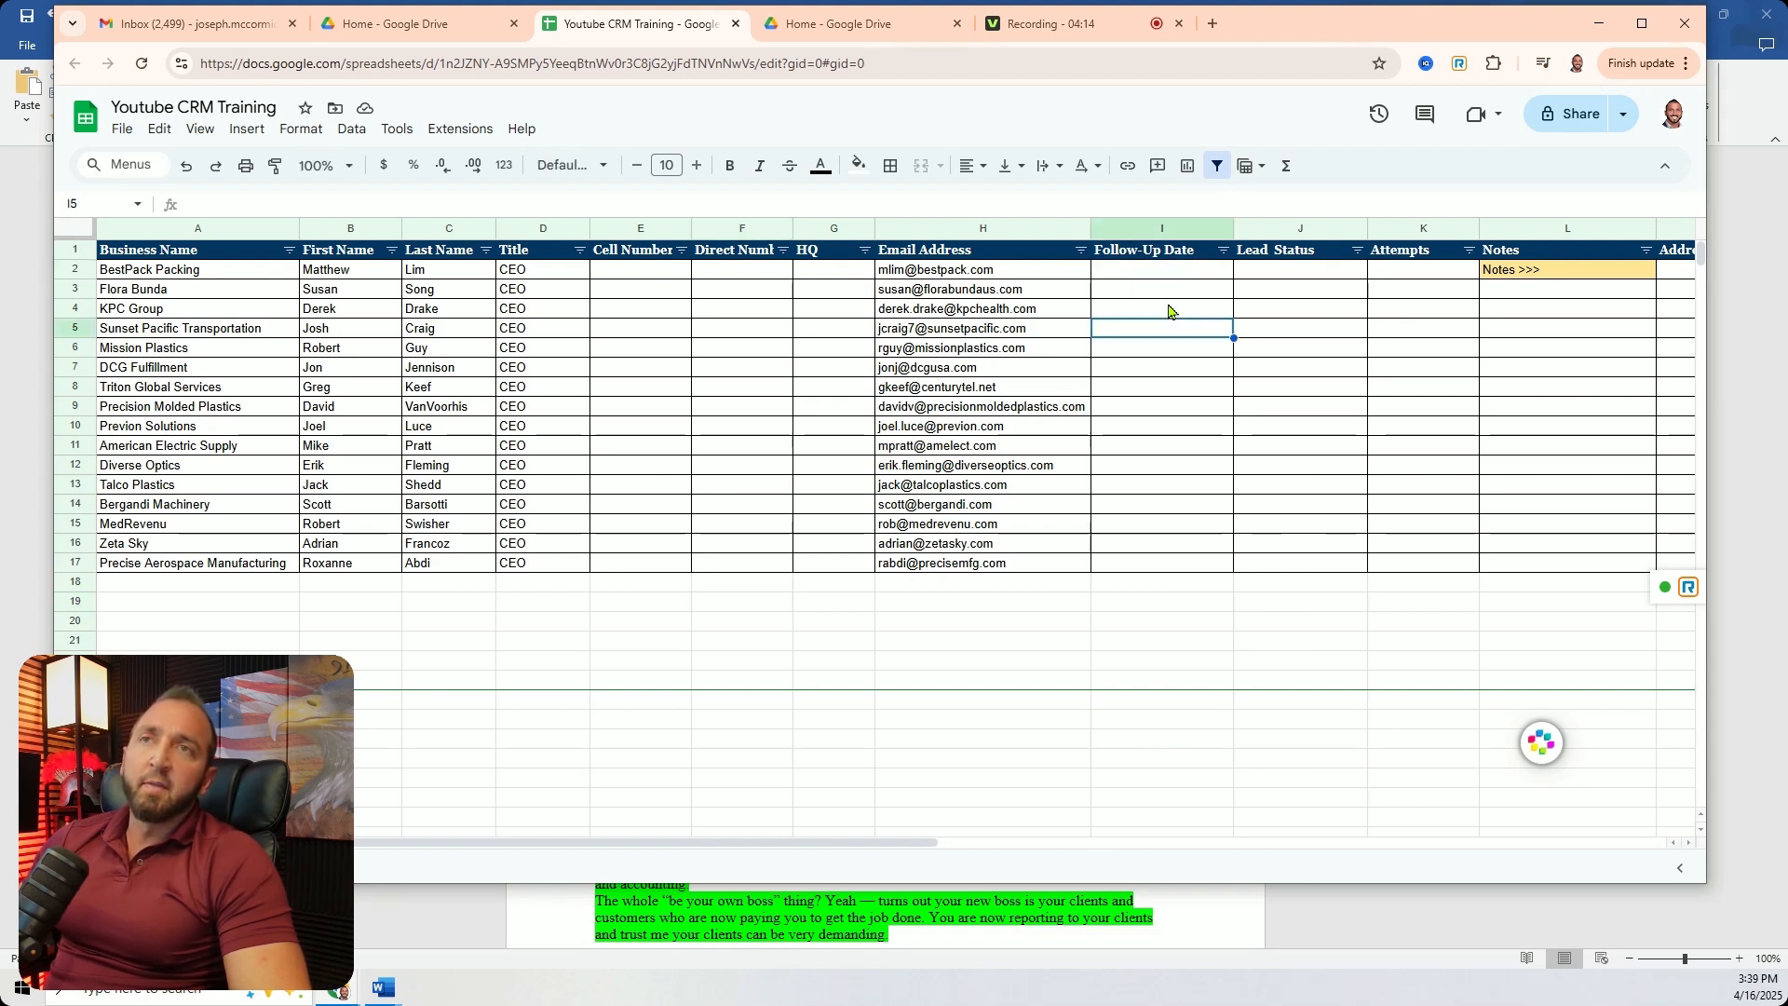
double_click(1170, 274)
click(1170, 375)
click(1169, 274)
click(1156, 643)
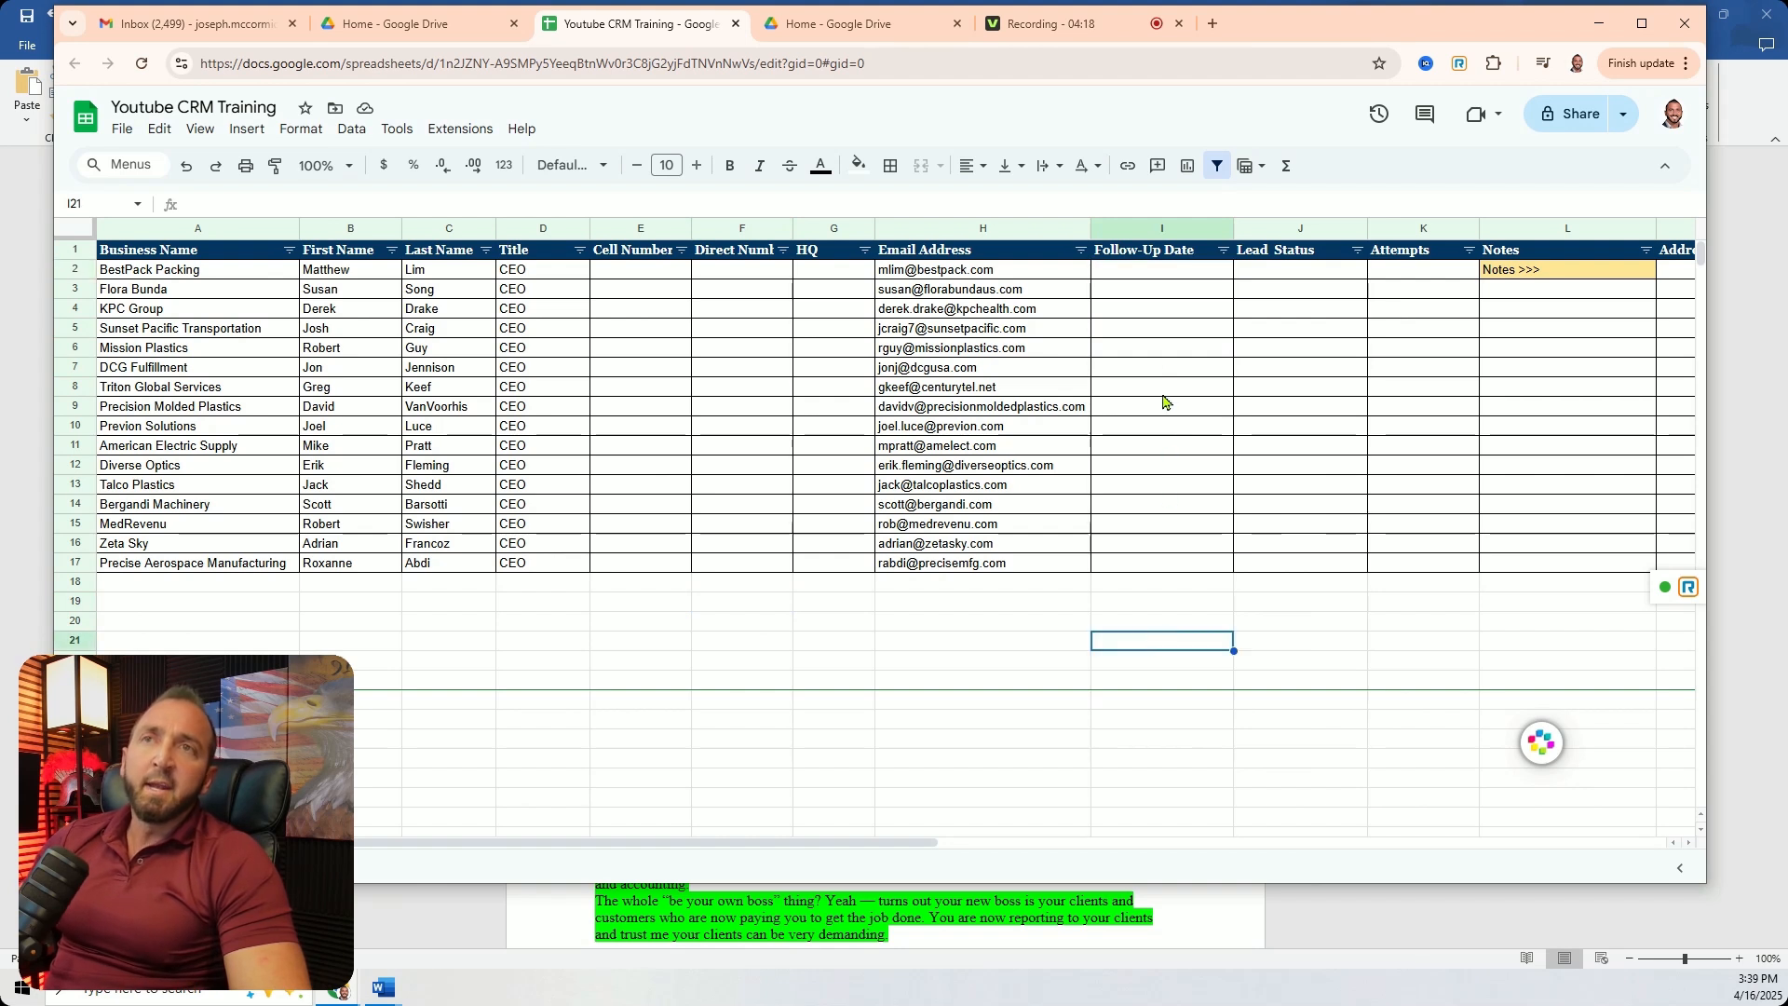
click(1164, 274)
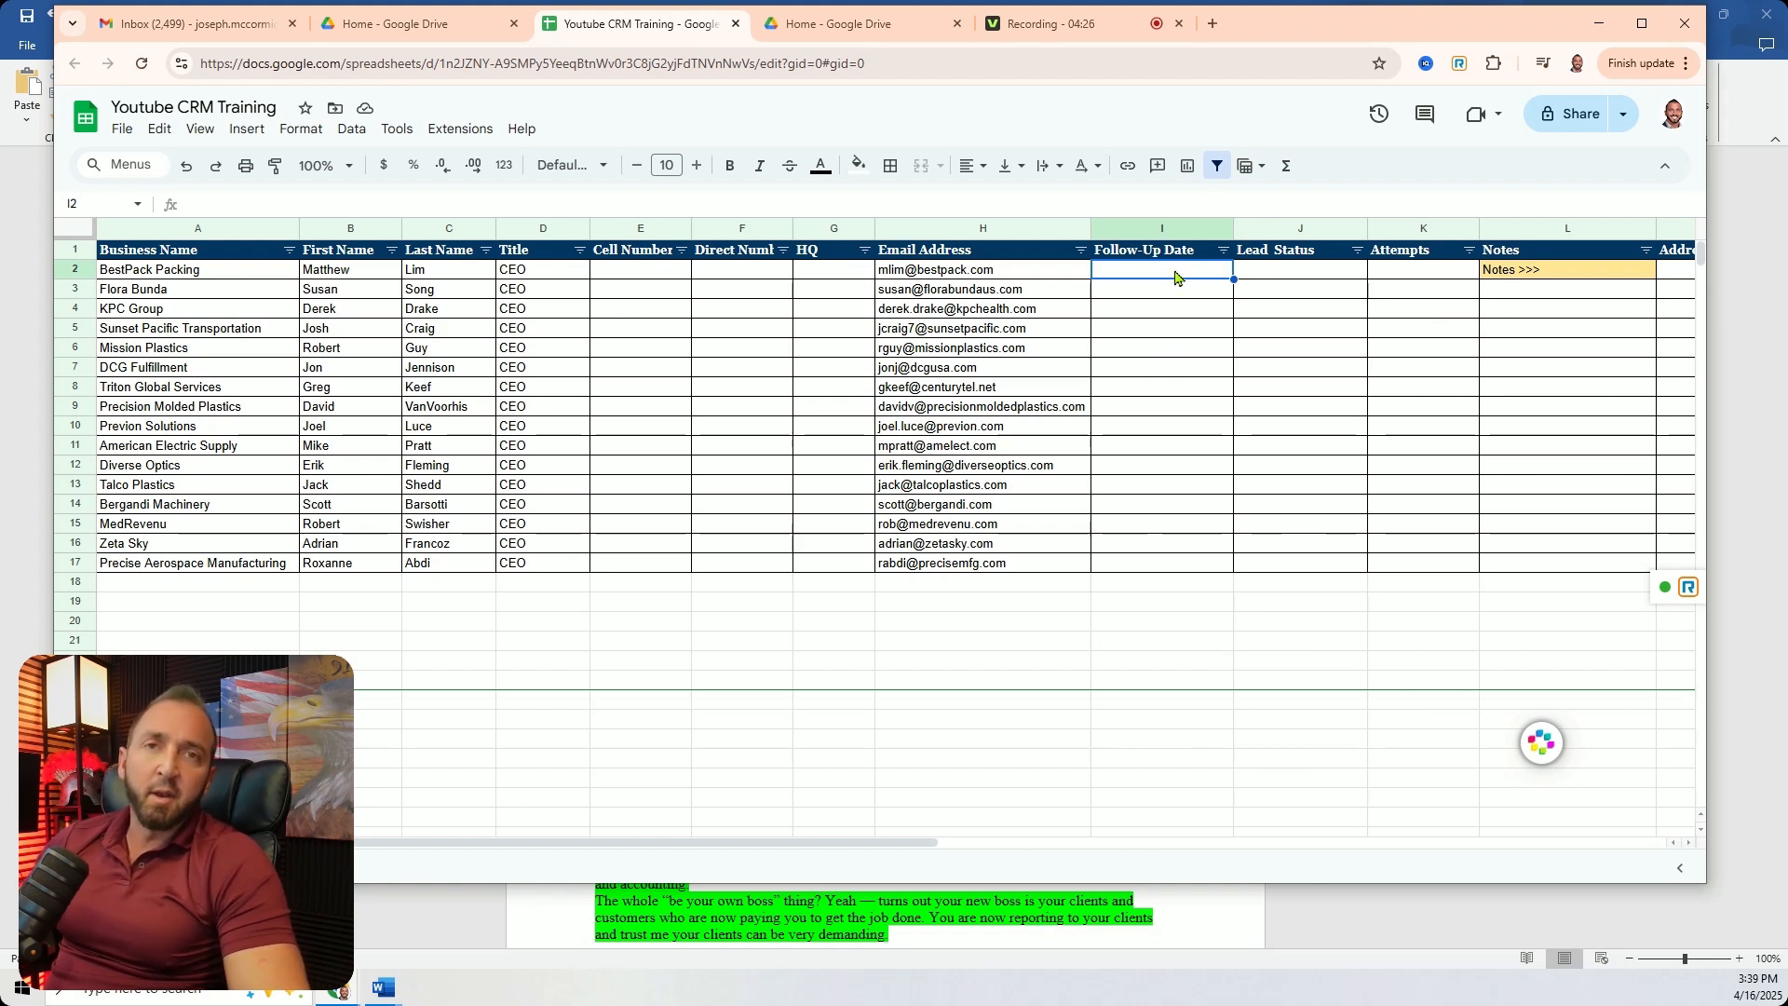
click(1178, 608)
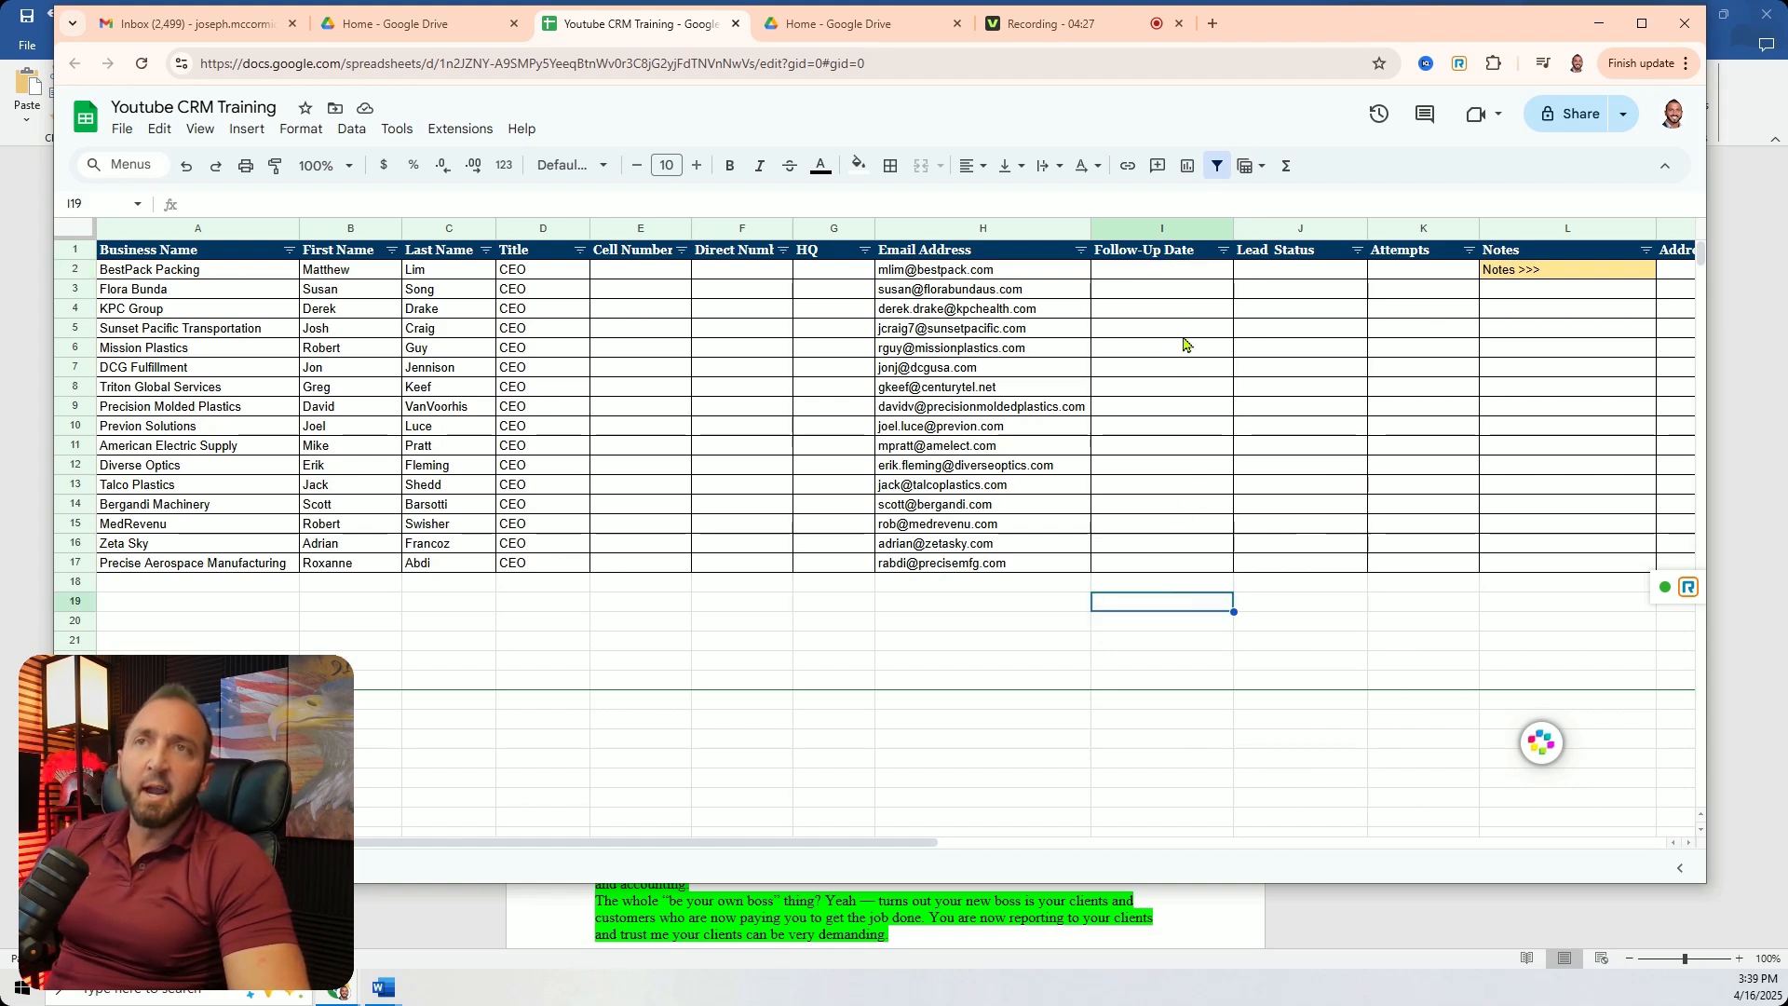
Add a data validation rule to cell I2 under Follow-Up Date with the criteria Is valid date.
click(1175, 273)
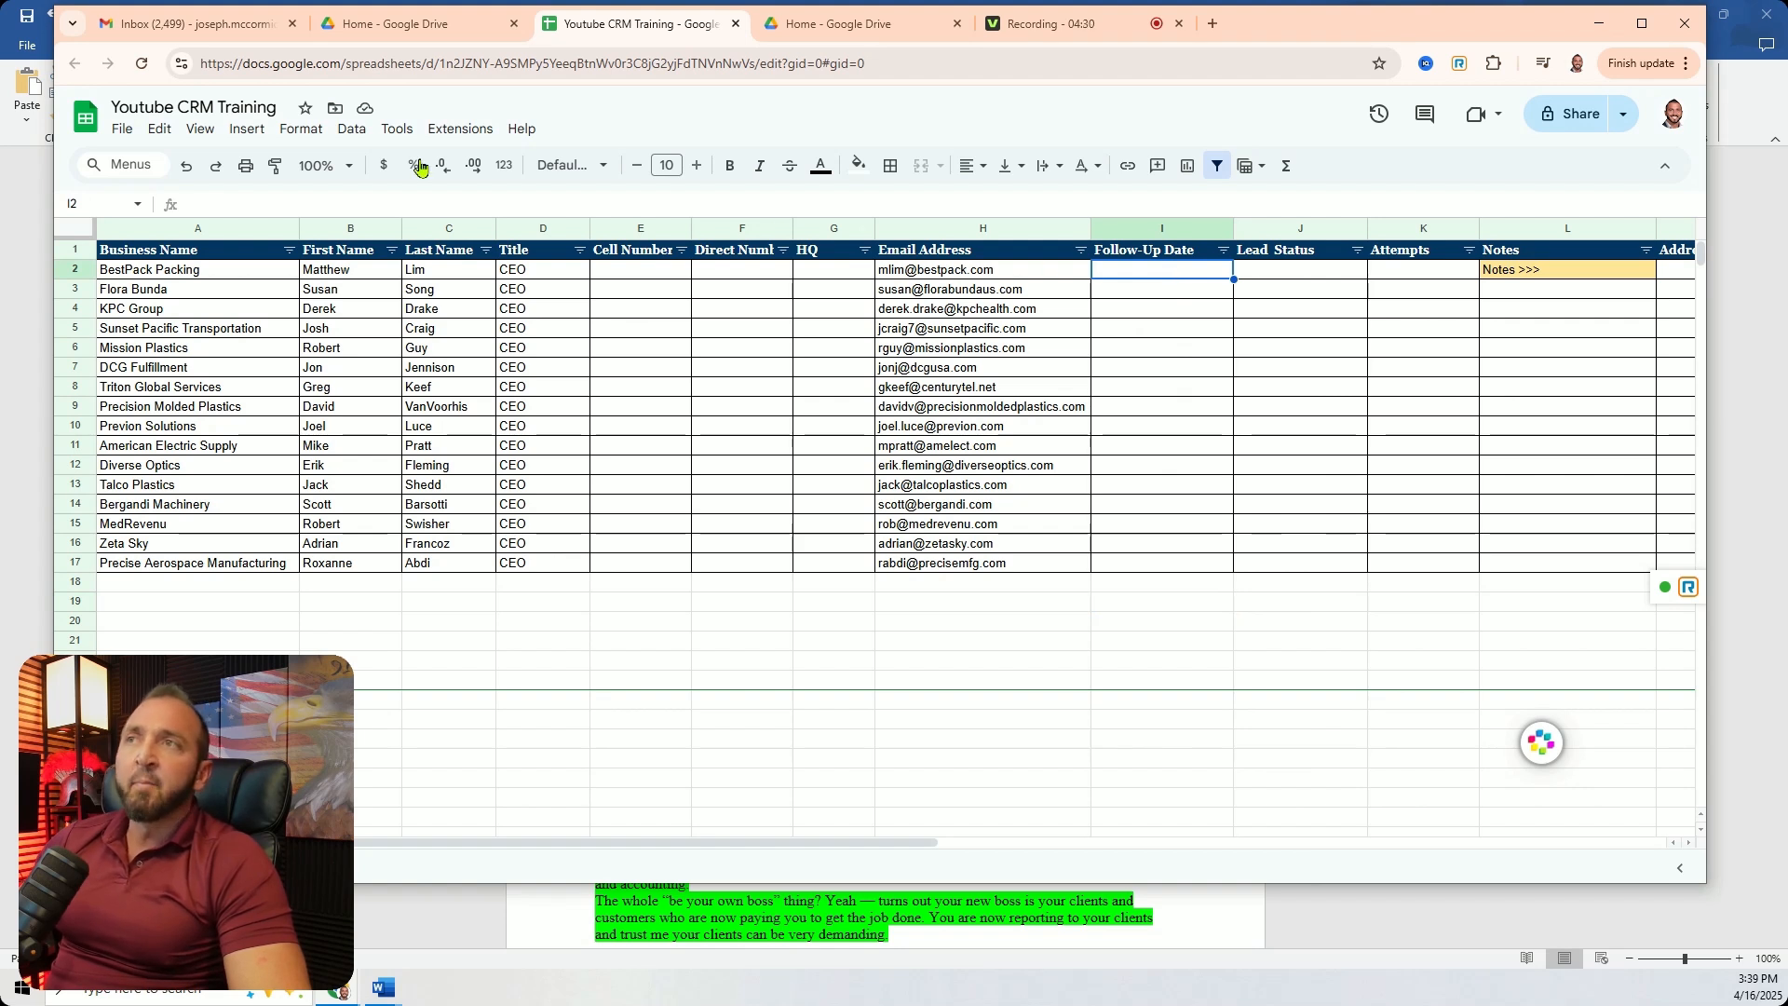
click(352, 135)
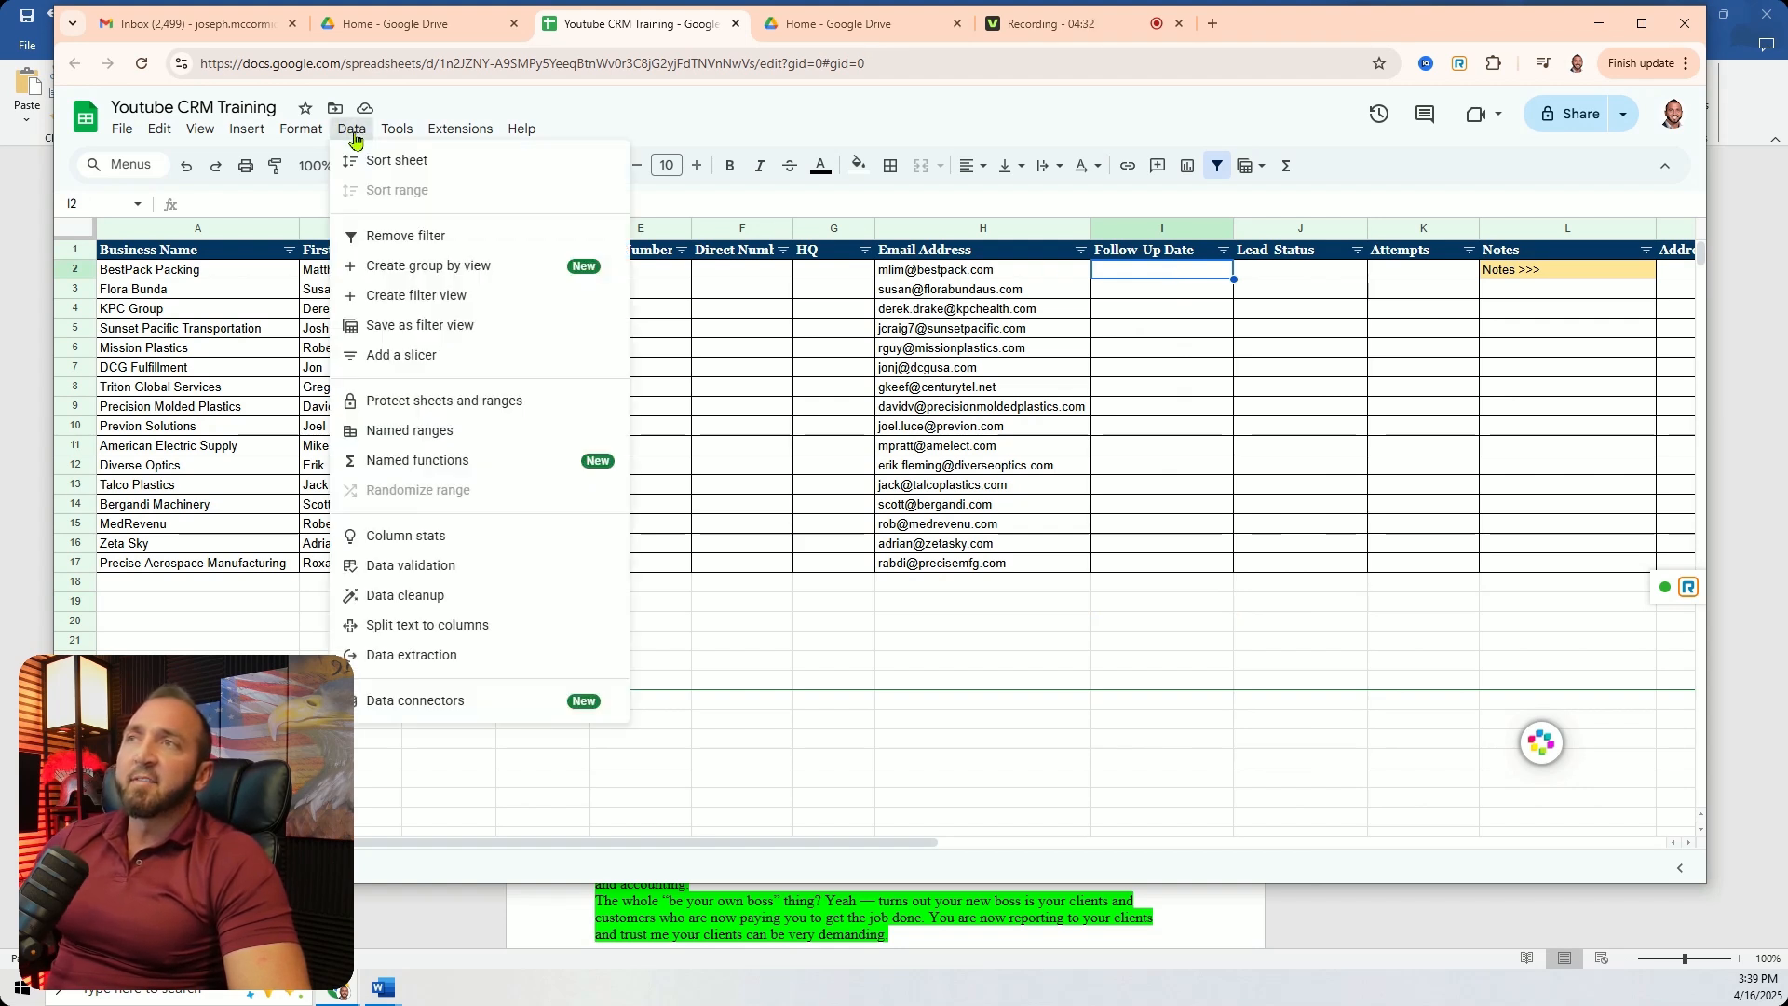
click(401, 566)
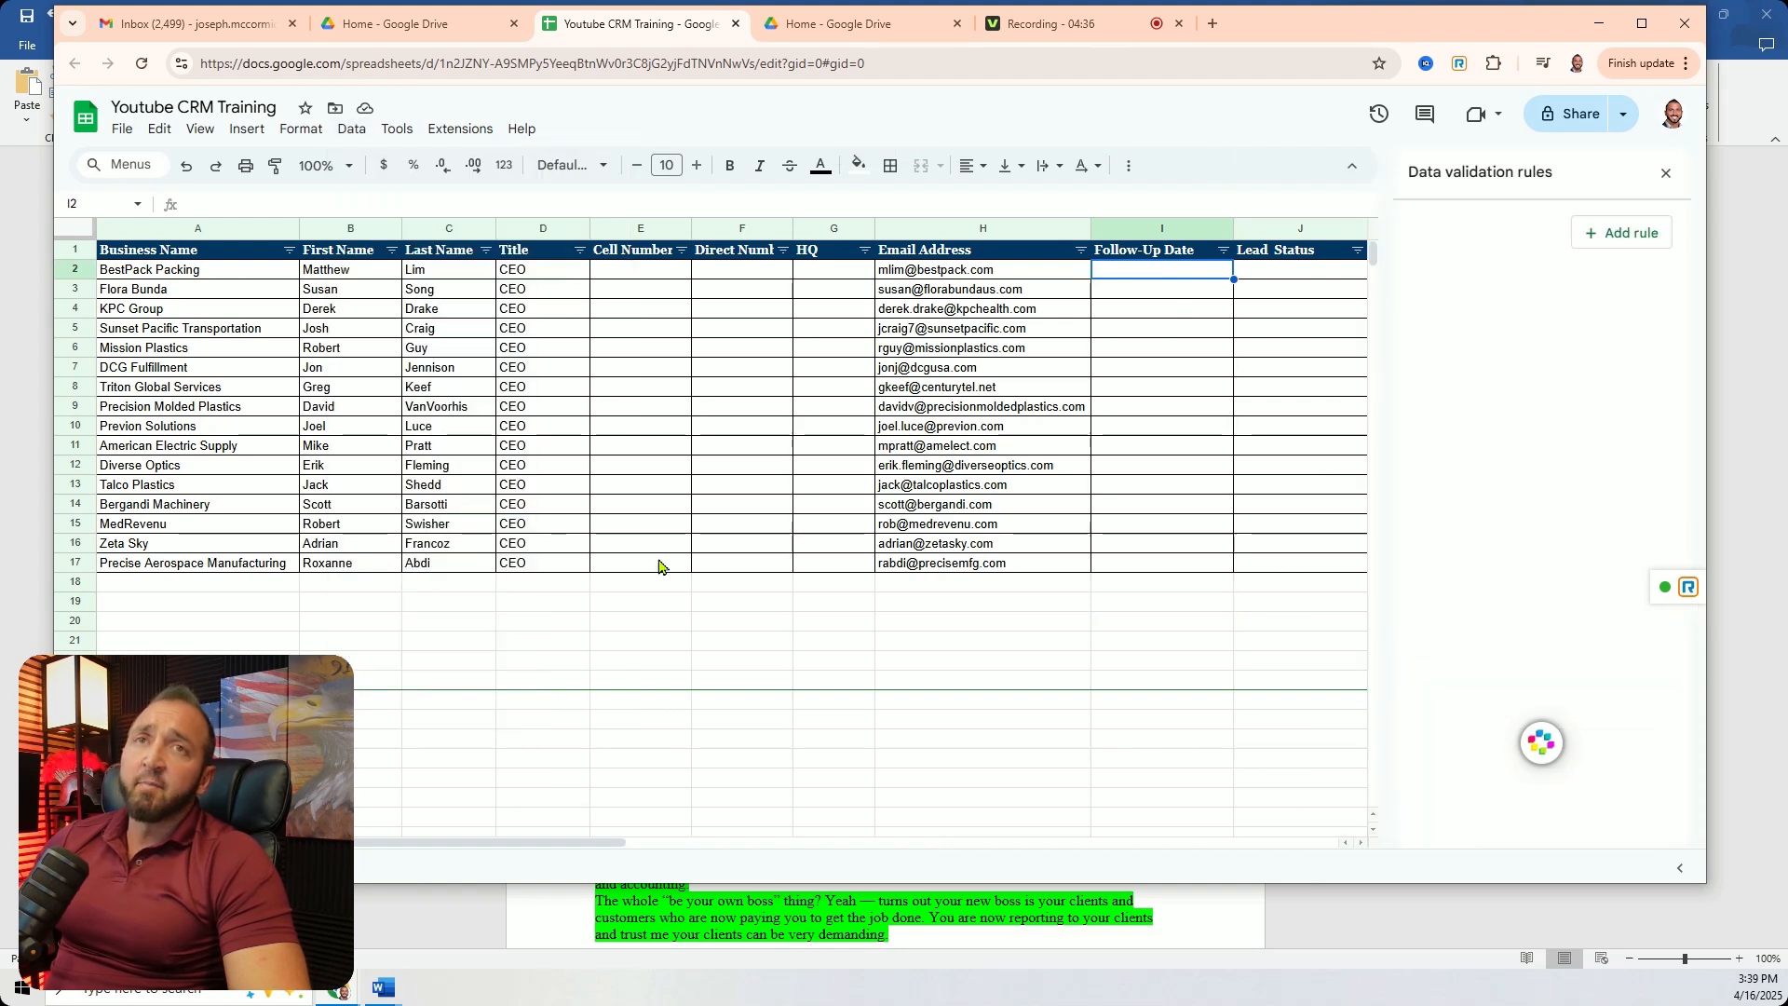
click(1620, 233)
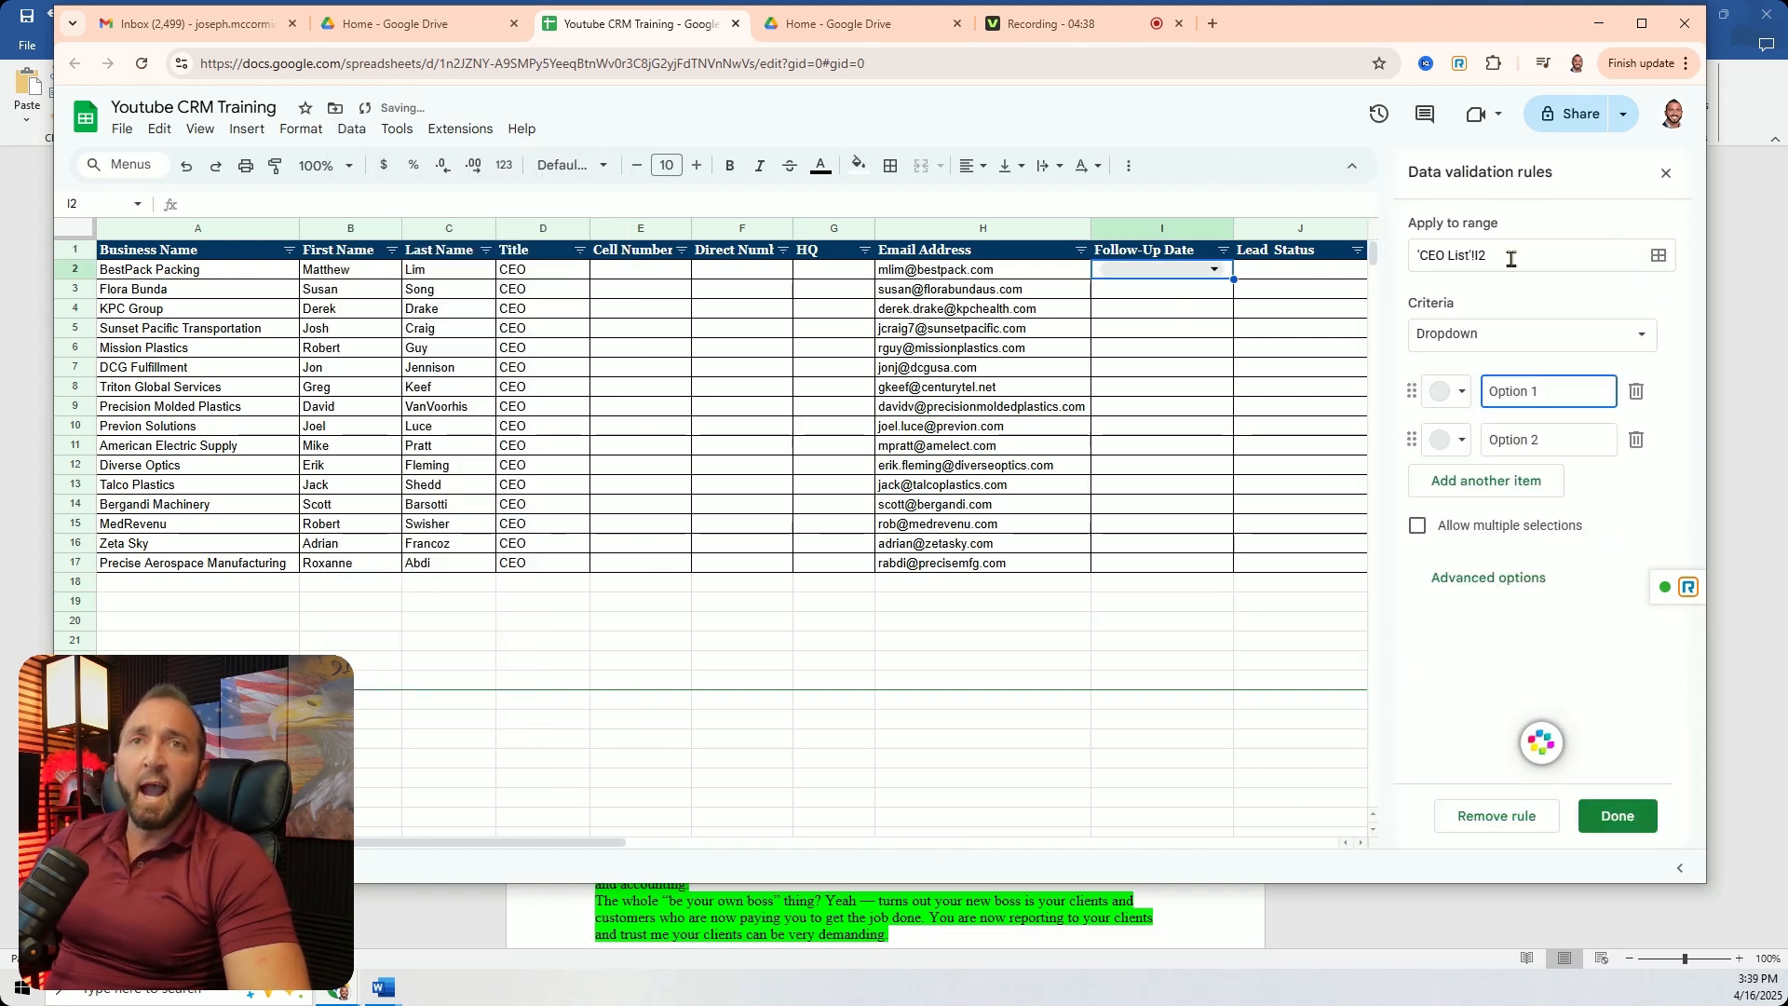
click(1470, 338)
click(1474, 575)
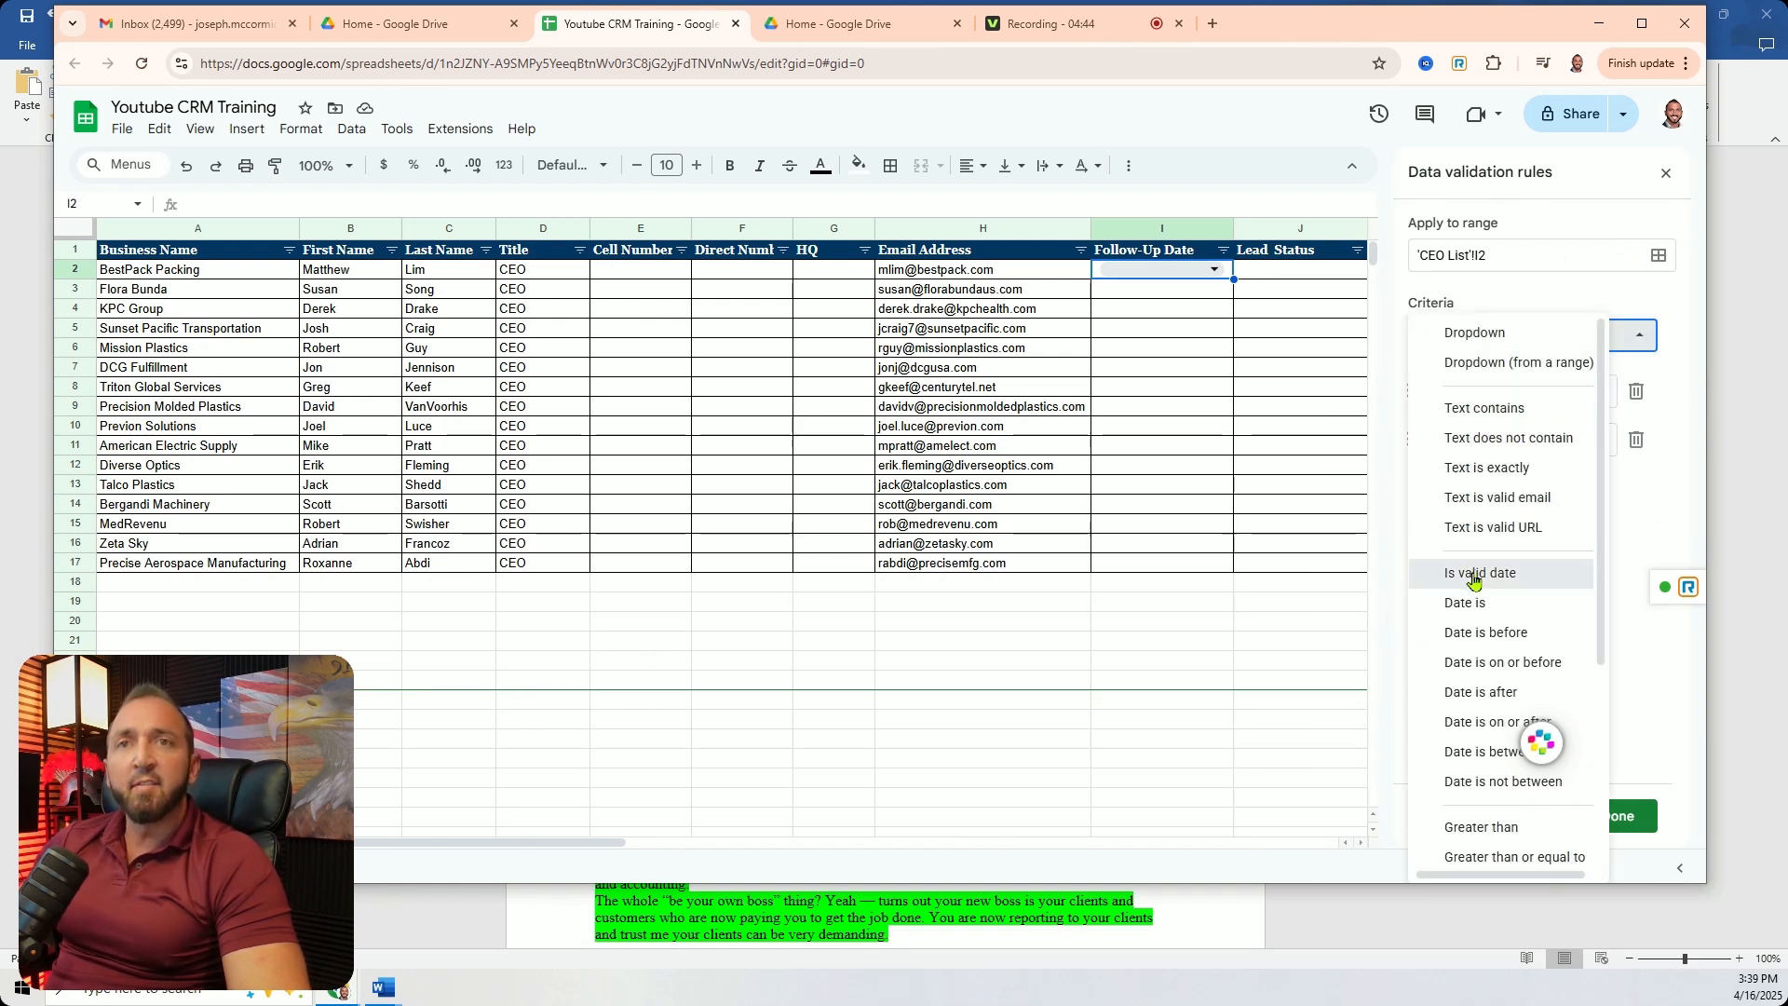
click(1617, 816)
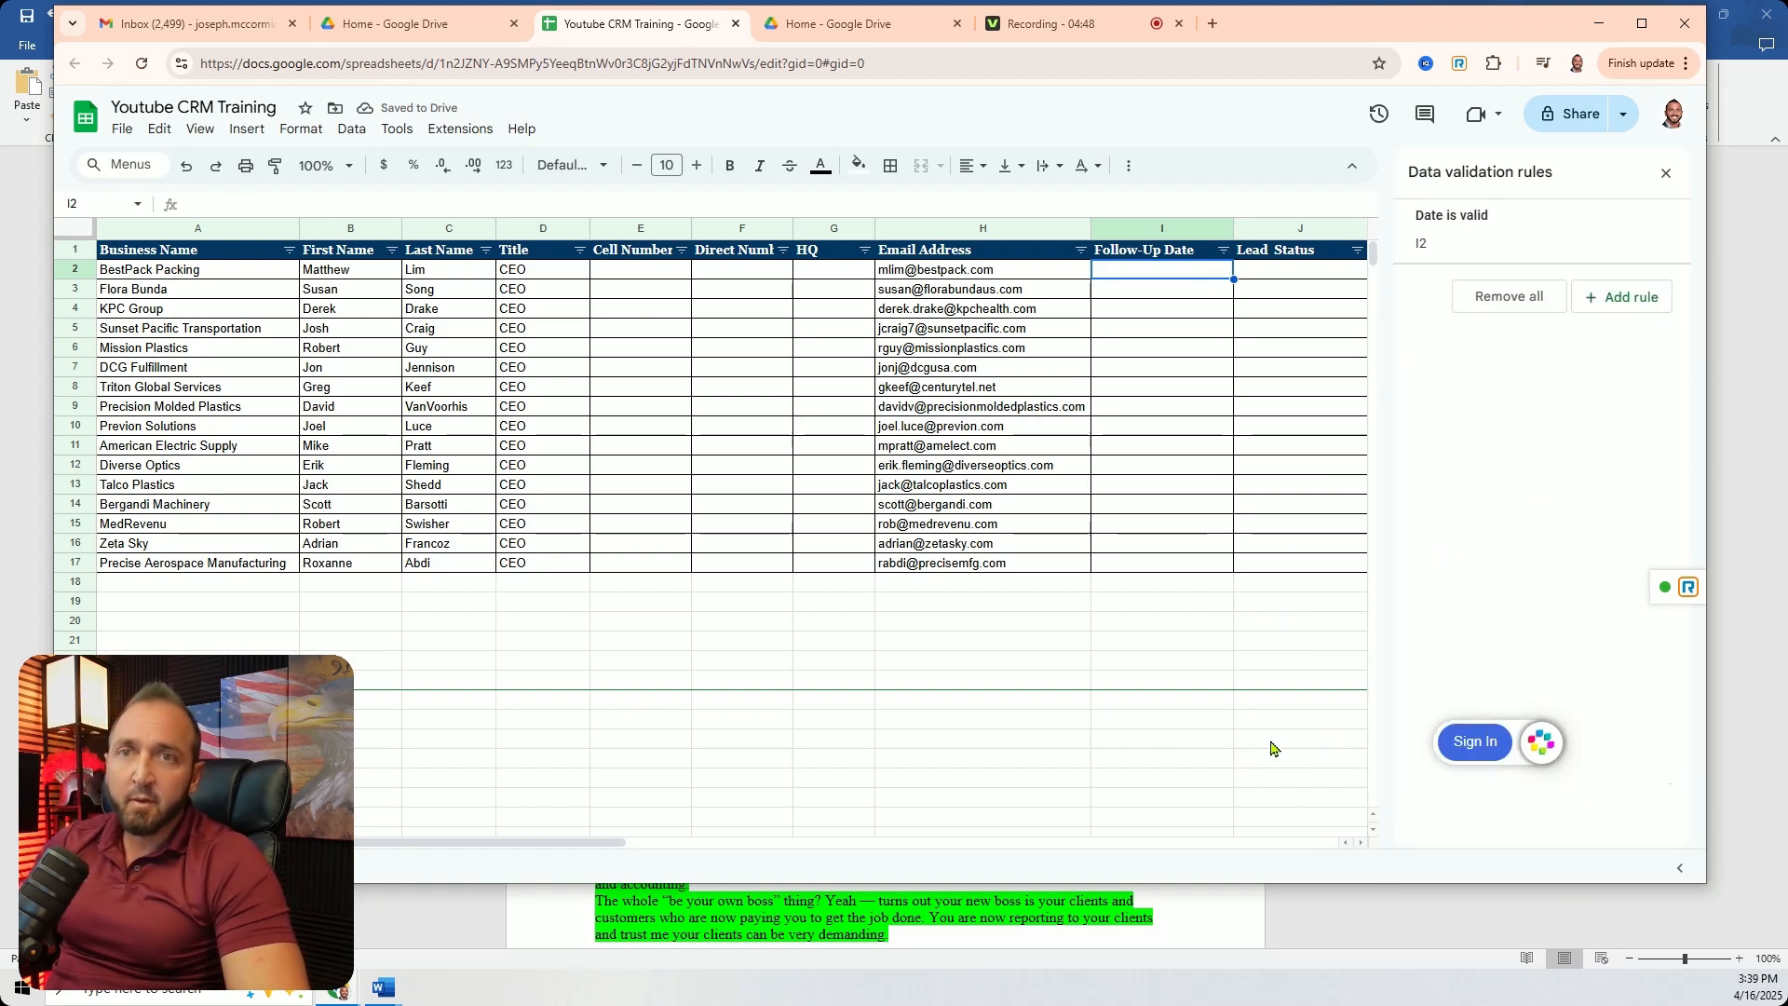
click(1669, 173)
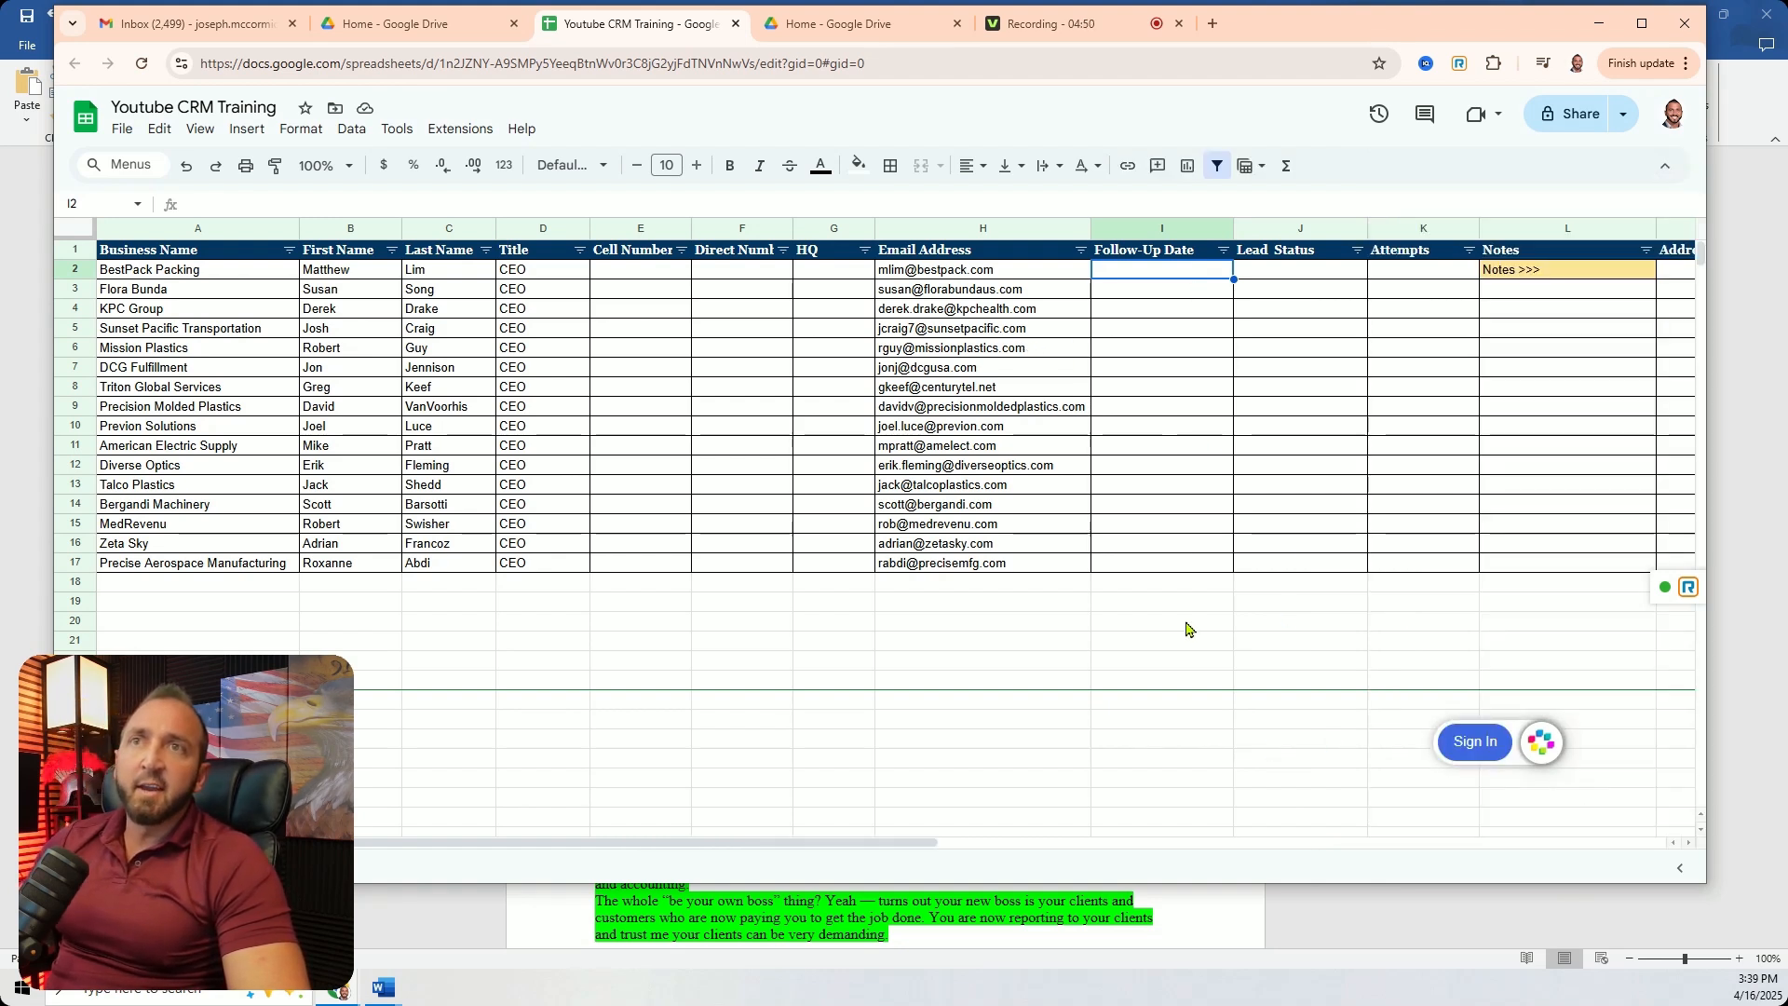
Browse forward and back through the months in the date picker of cell I2.
double_click(1174, 273)
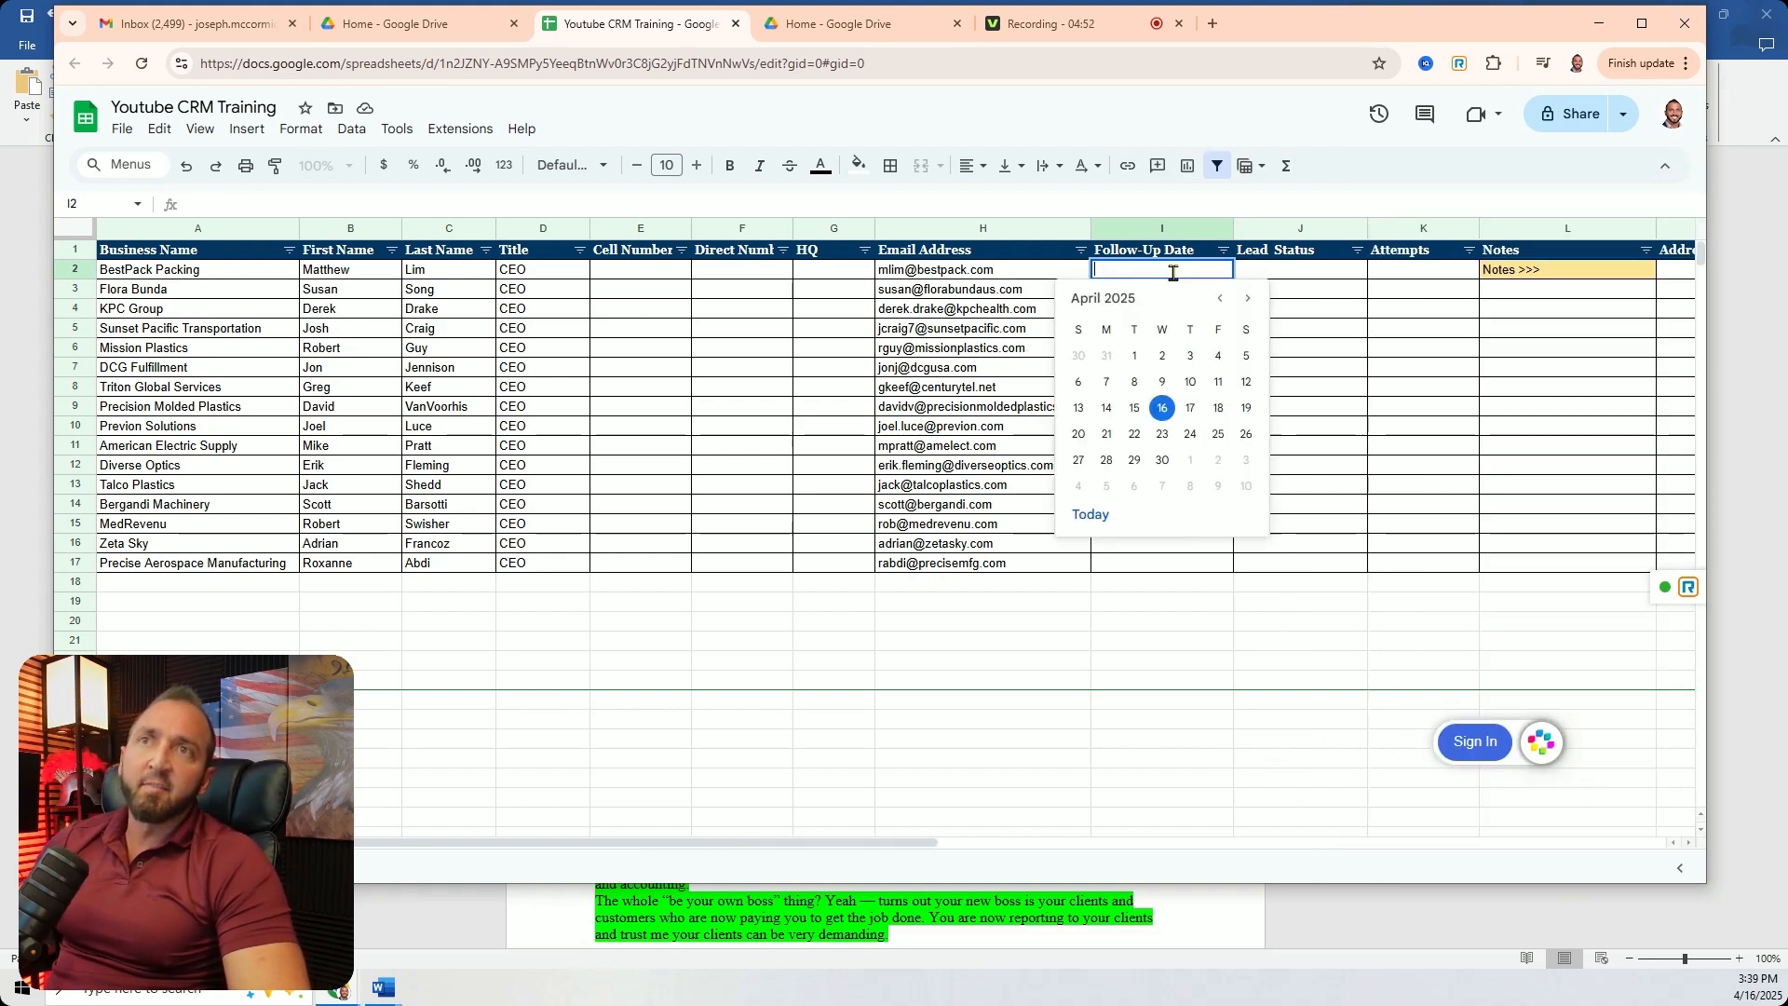
click(1246, 299)
click(1247, 299)
click(1220, 299)
click(1220, 299)
click(1247, 299)
click(1247, 299)
click(1108, 659)
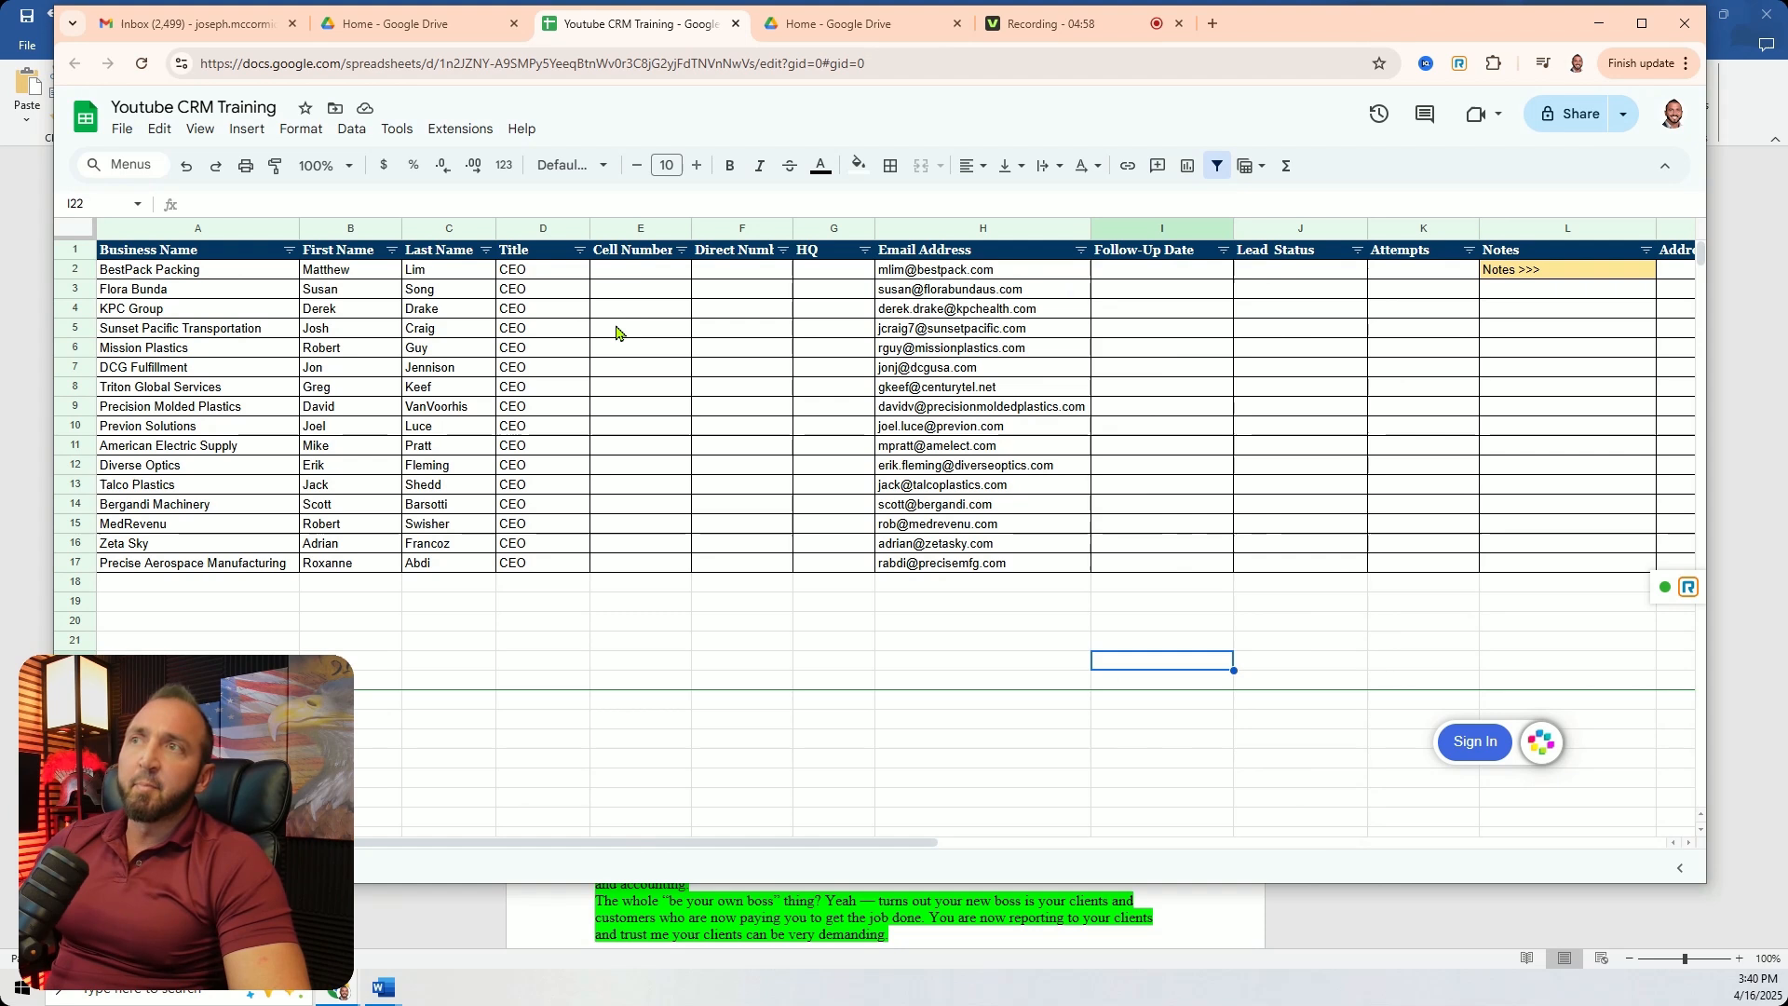
Set the follow-up date in cell I2 to 6/25/2025 using the date picker.
double_click(1138, 271)
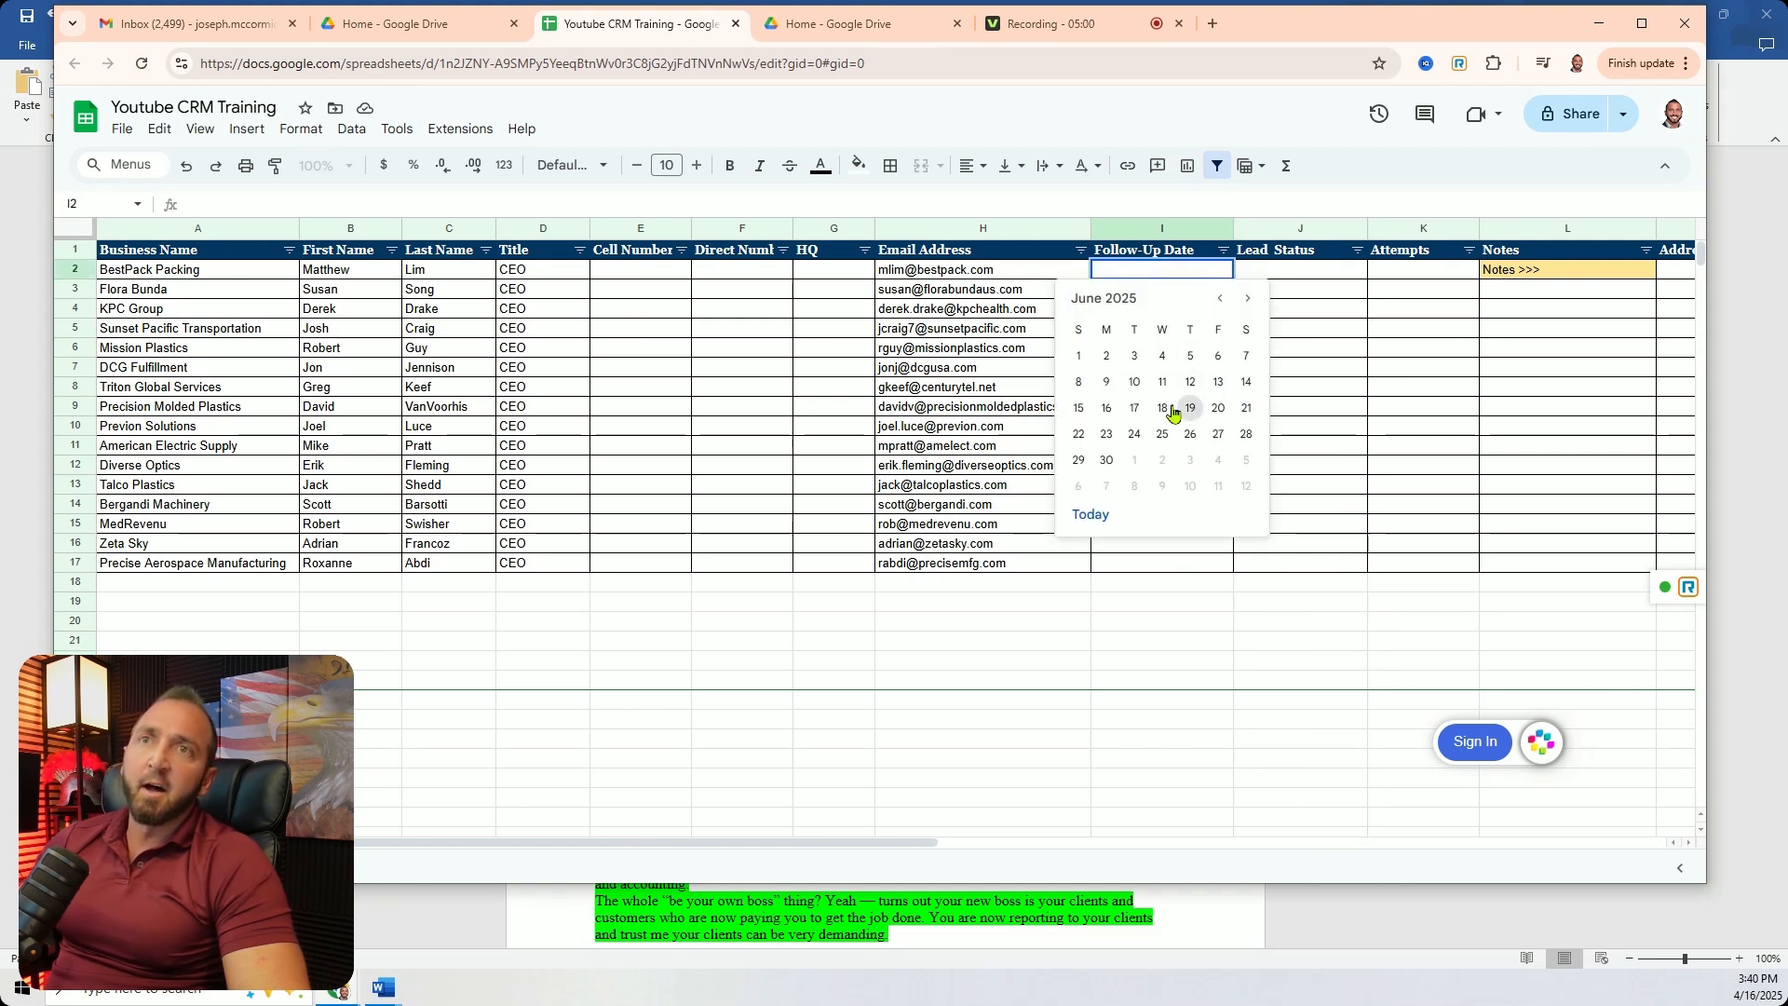
click(1163, 435)
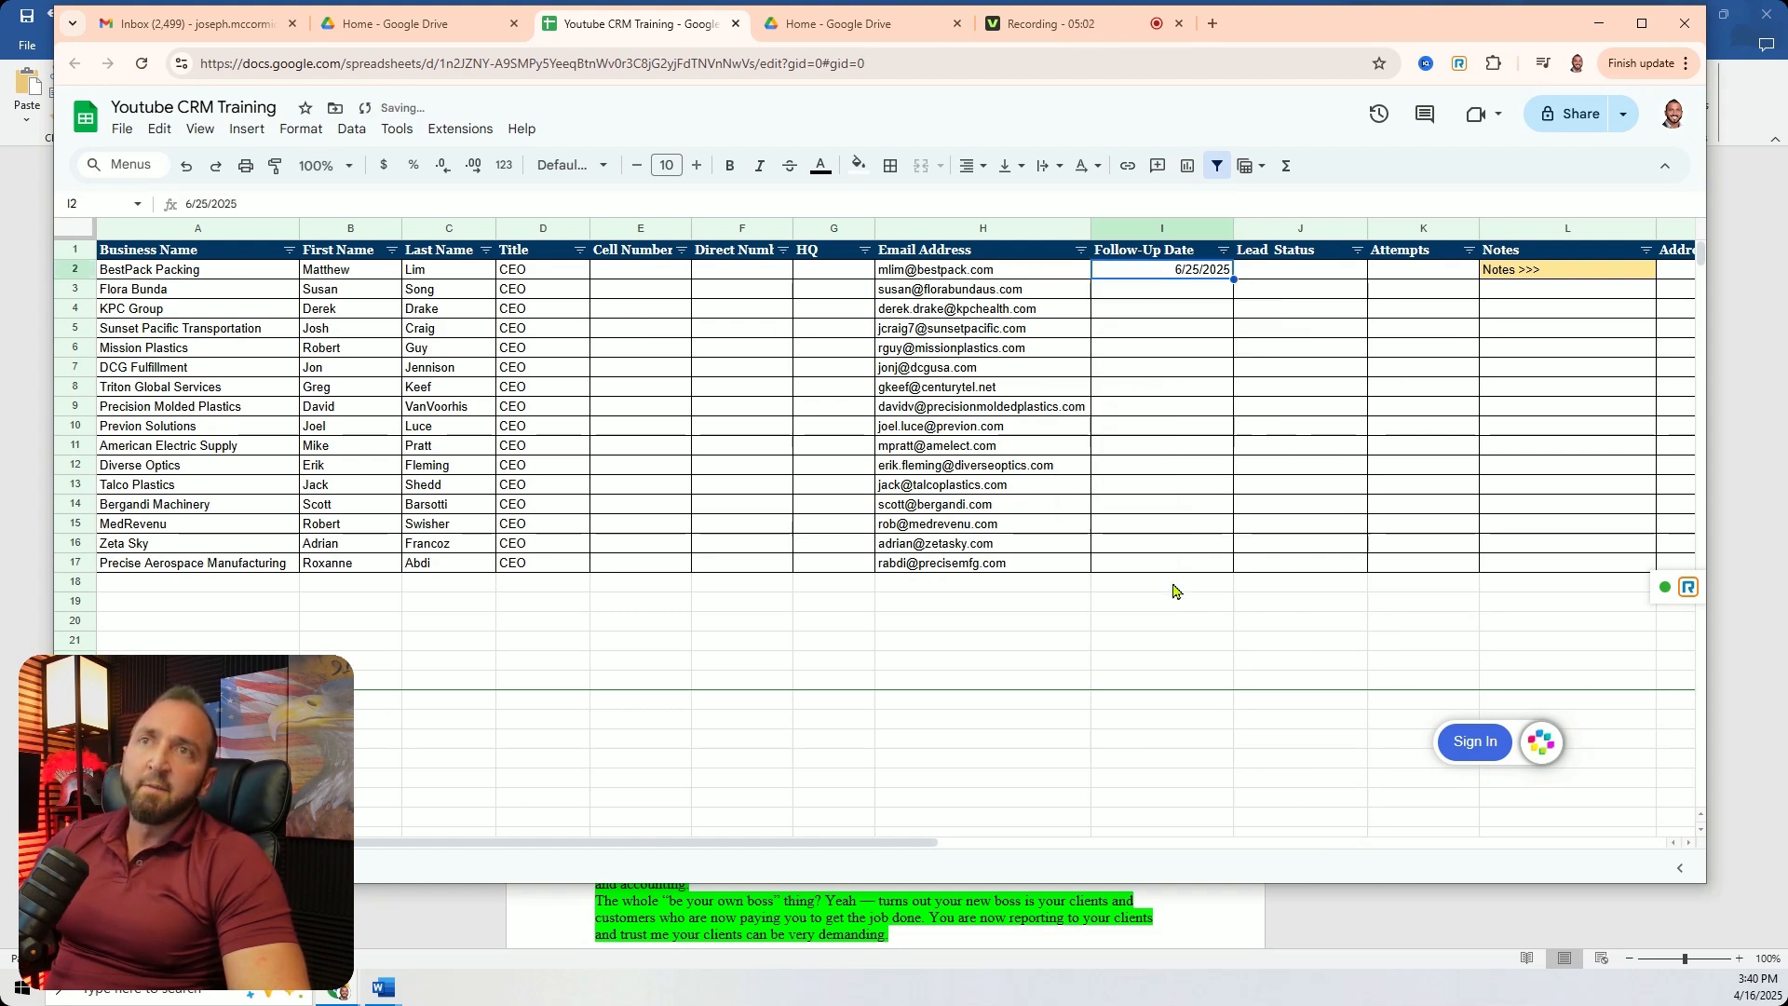
click(1184, 617)
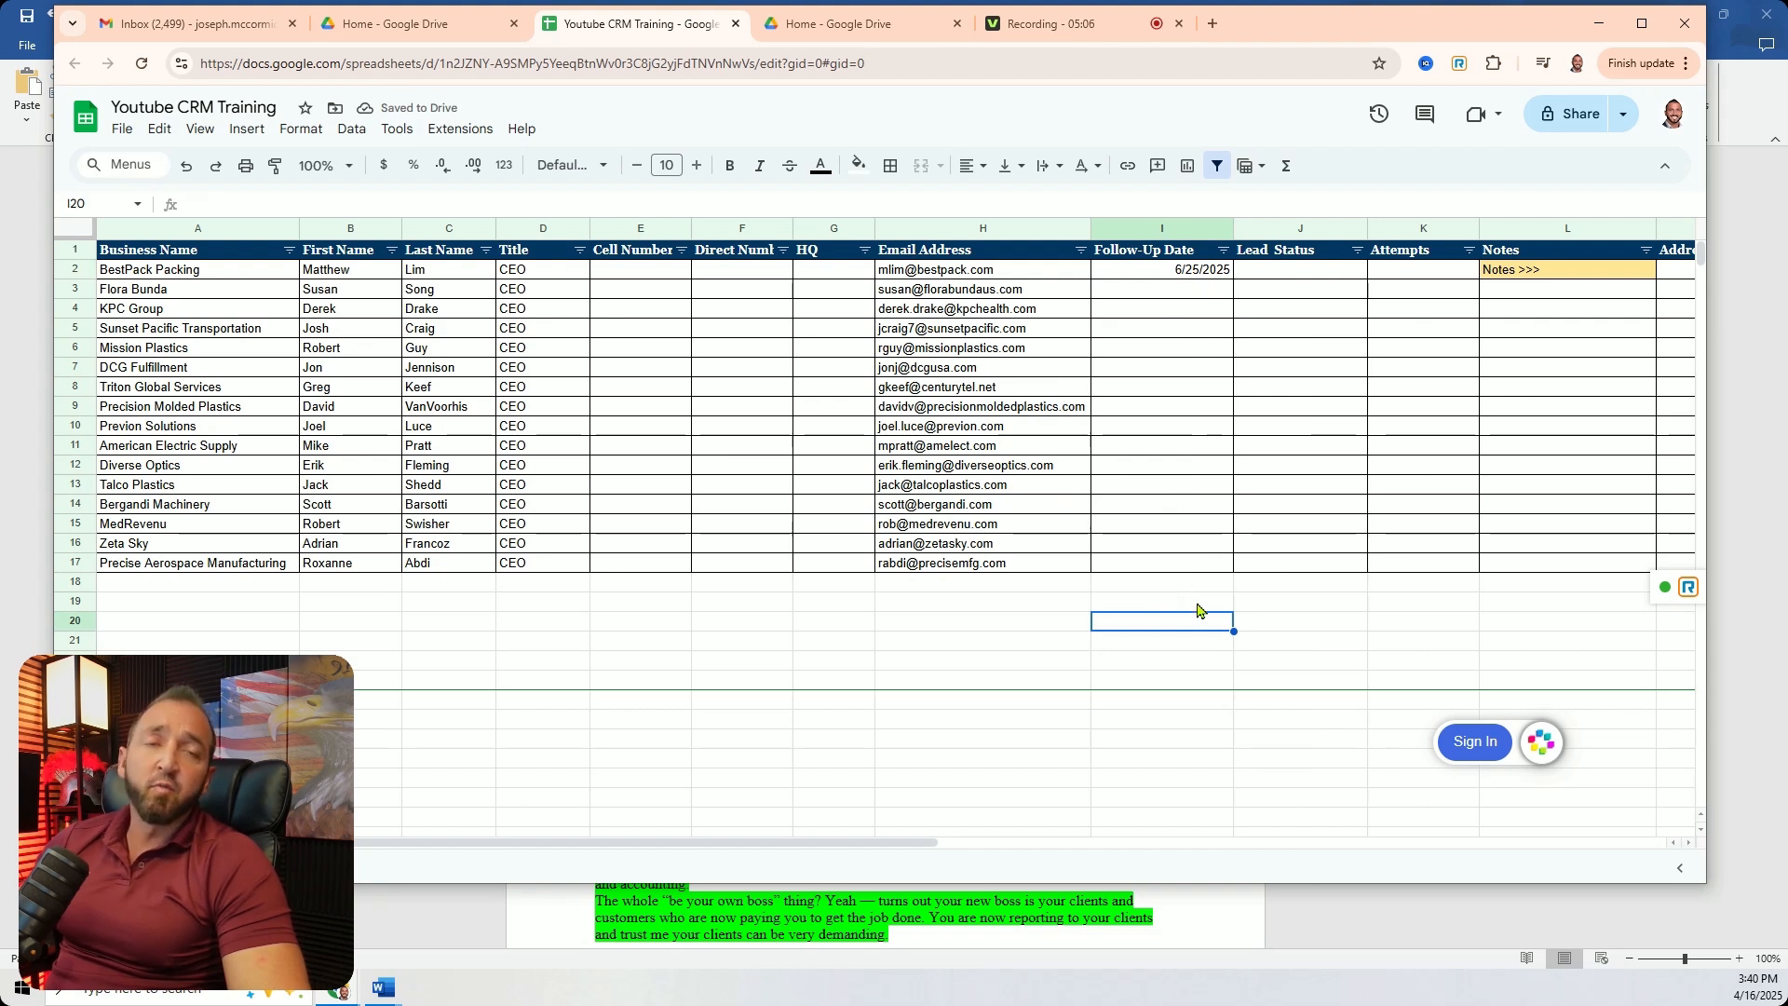
Clear the date from cell I2 and check other Follow-Up Date cells for a date picker.
double_click(1179, 272)
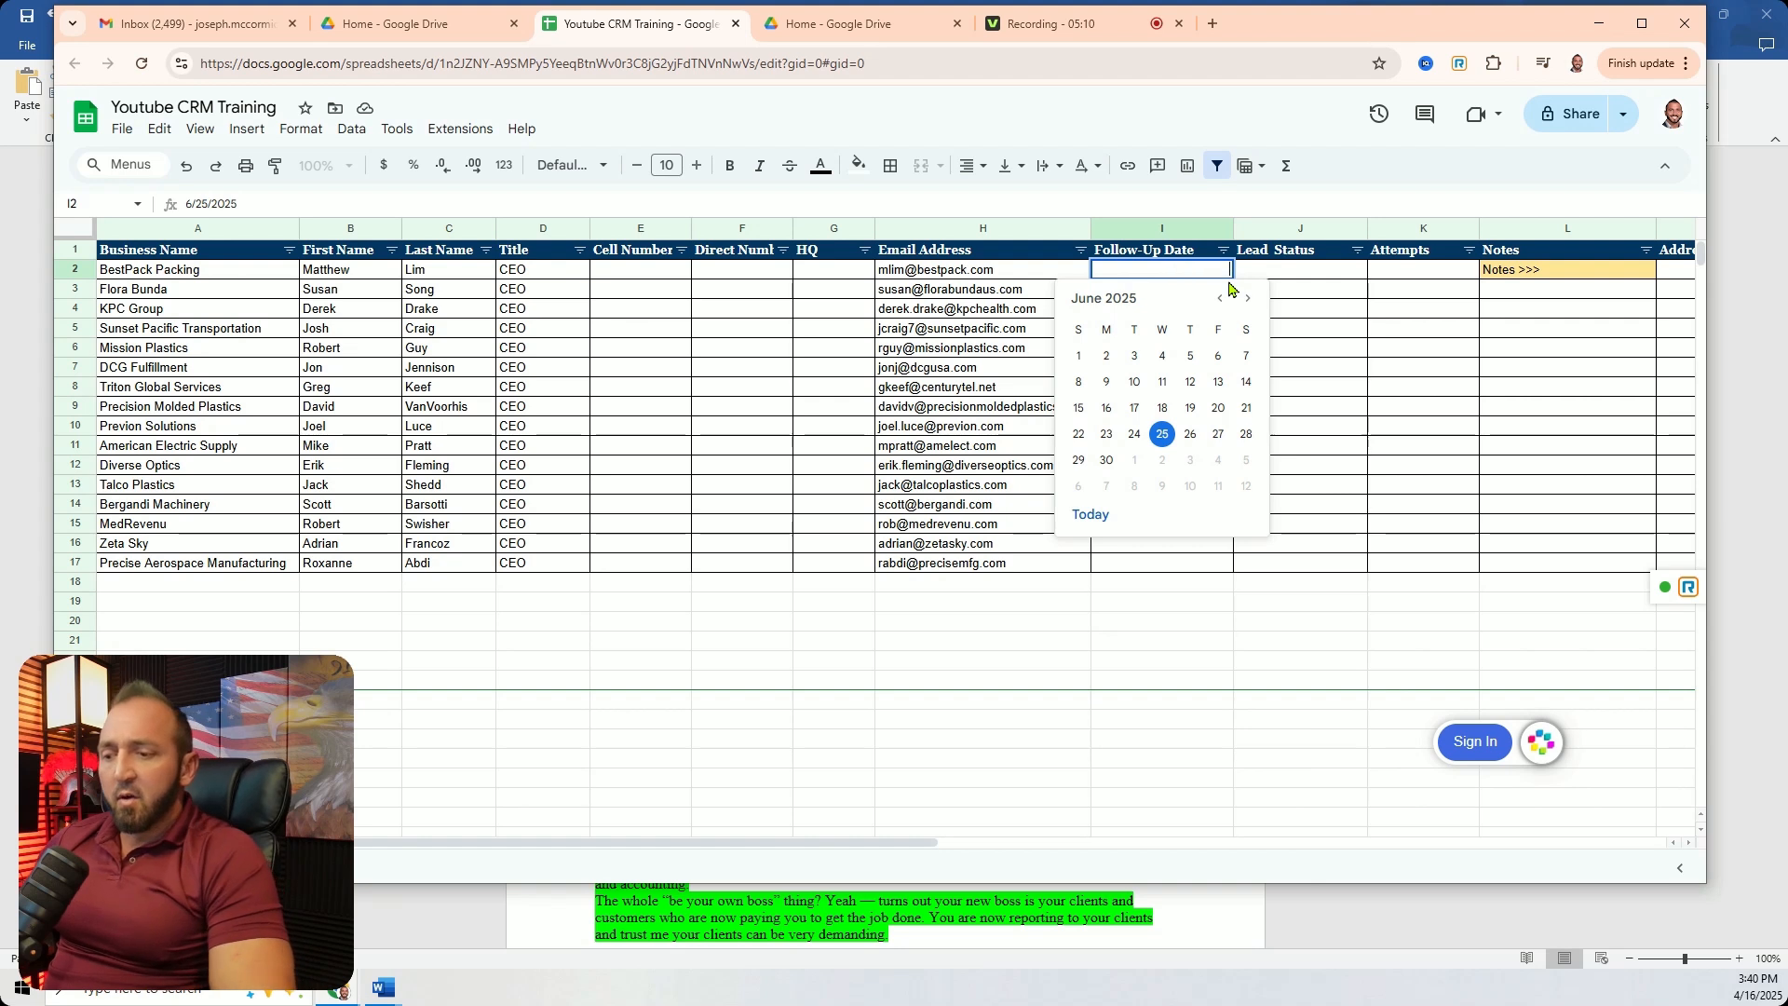
click(1182, 690)
double_click(1172, 345)
double_click(1190, 422)
double_click(1187, 470)
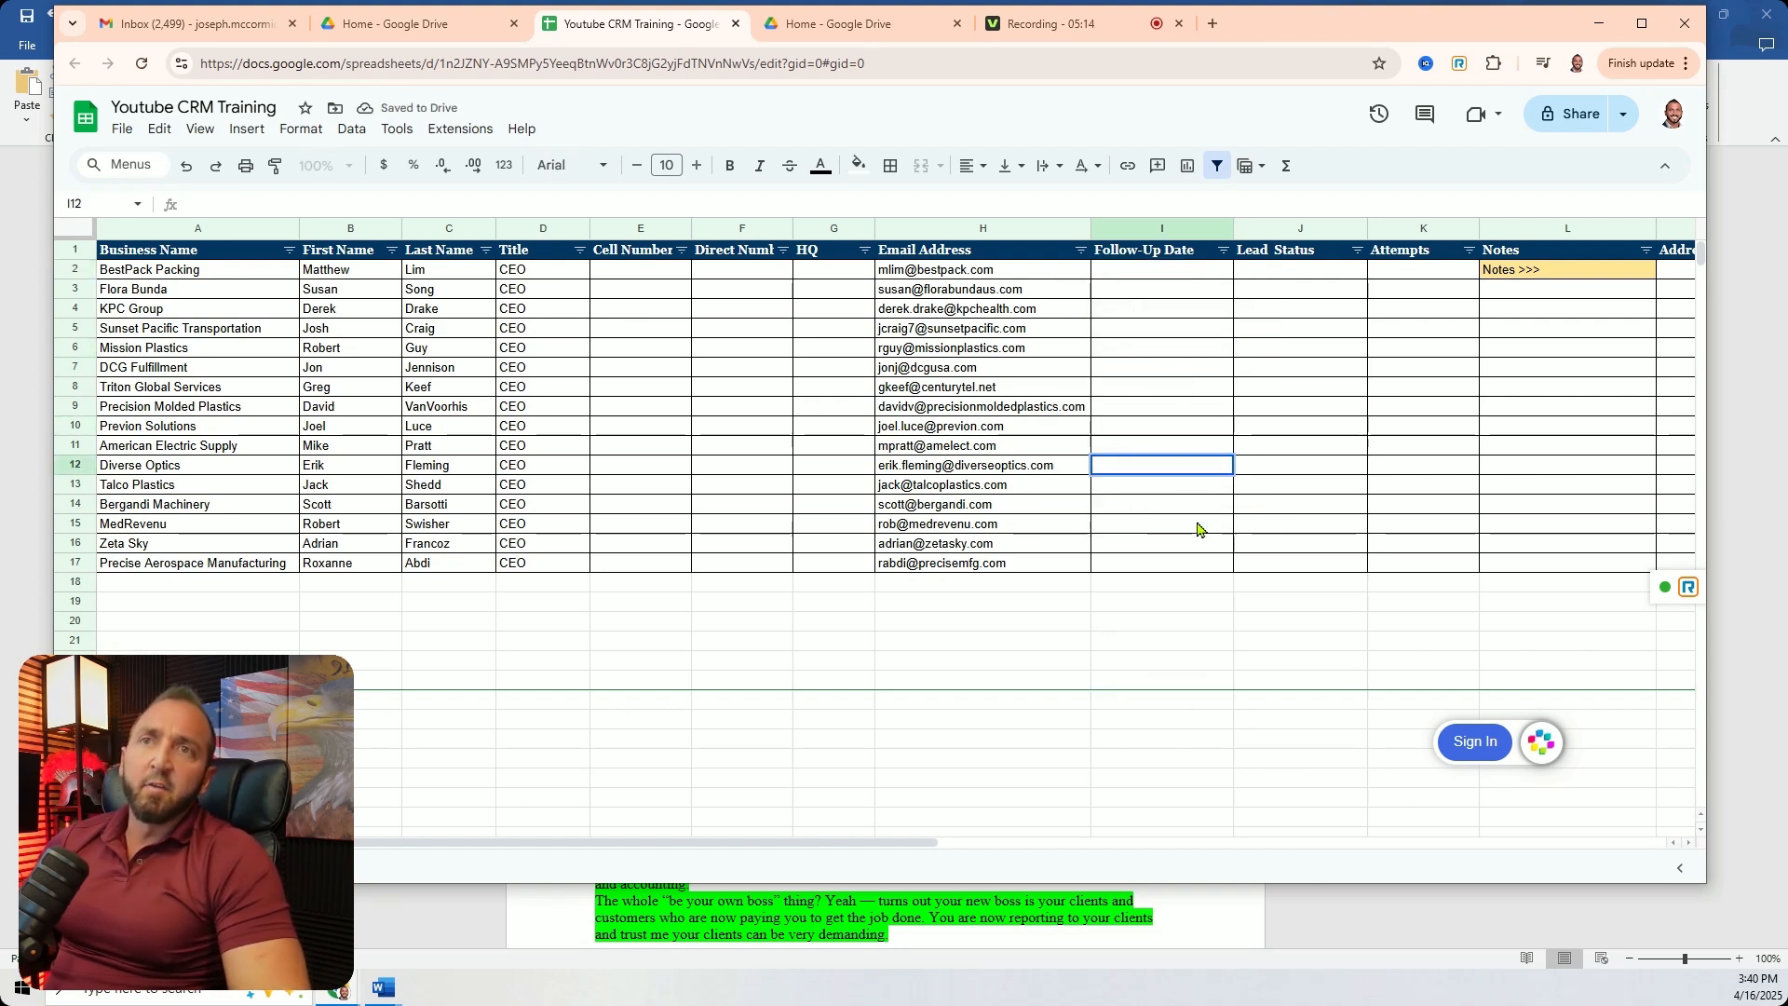
click(1205, 624)
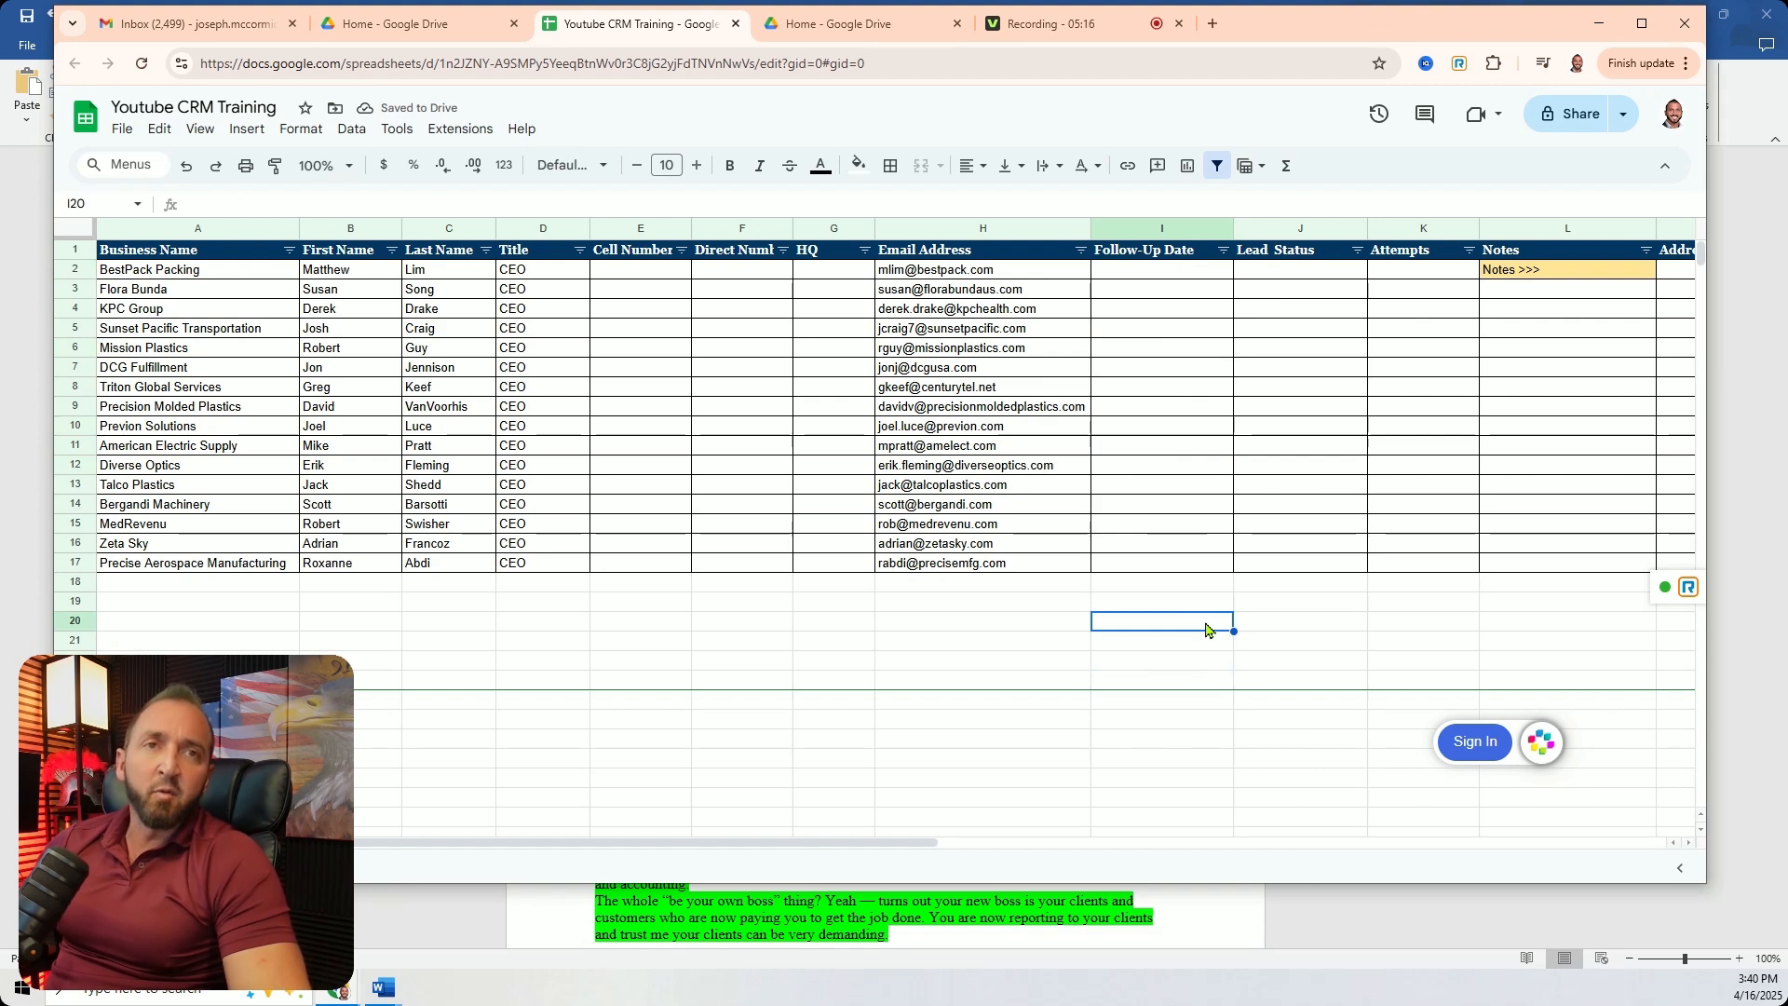
Fill cell I2's date validation down the Follow-Up Date column across the contact rows.
click(1199, 272)
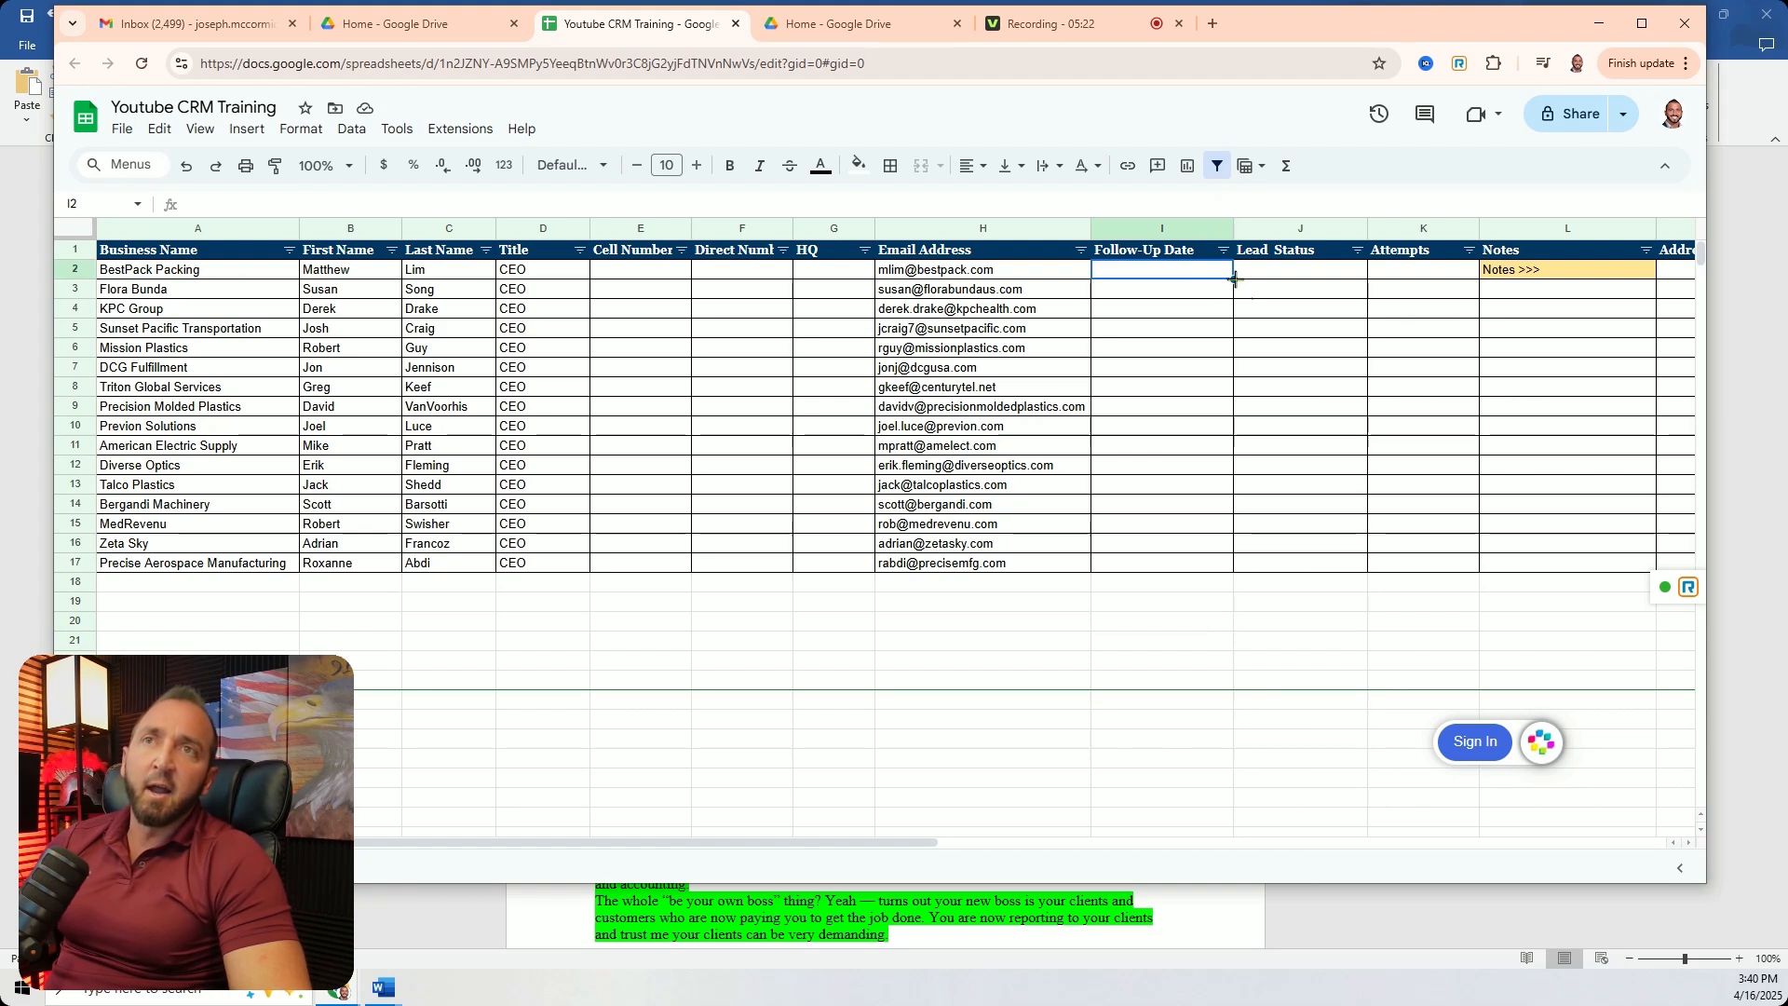
drag(1235, 279, 1229, 587)
click(1226, 611)
click(1184, 390)
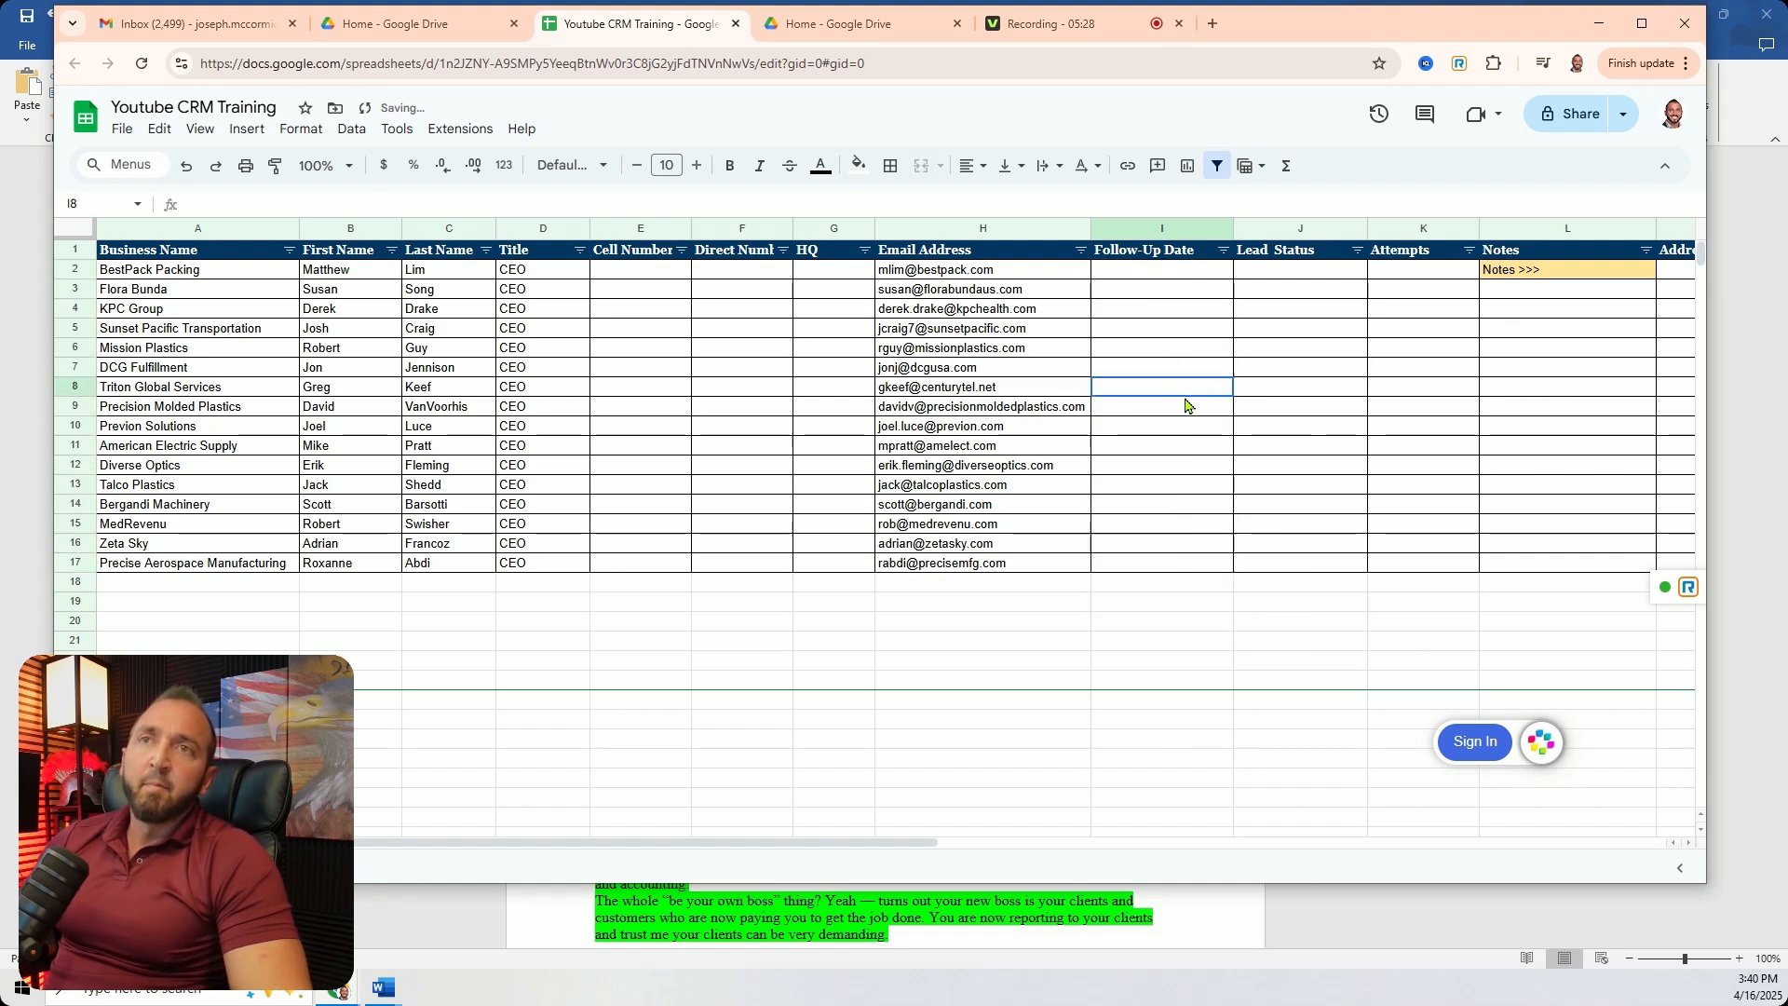
Check the middle and lower Follow-Up Date cells, including I16, for a working date picker.
double_click(1185, 399)
click(1211, 689)
click(1198, 551)
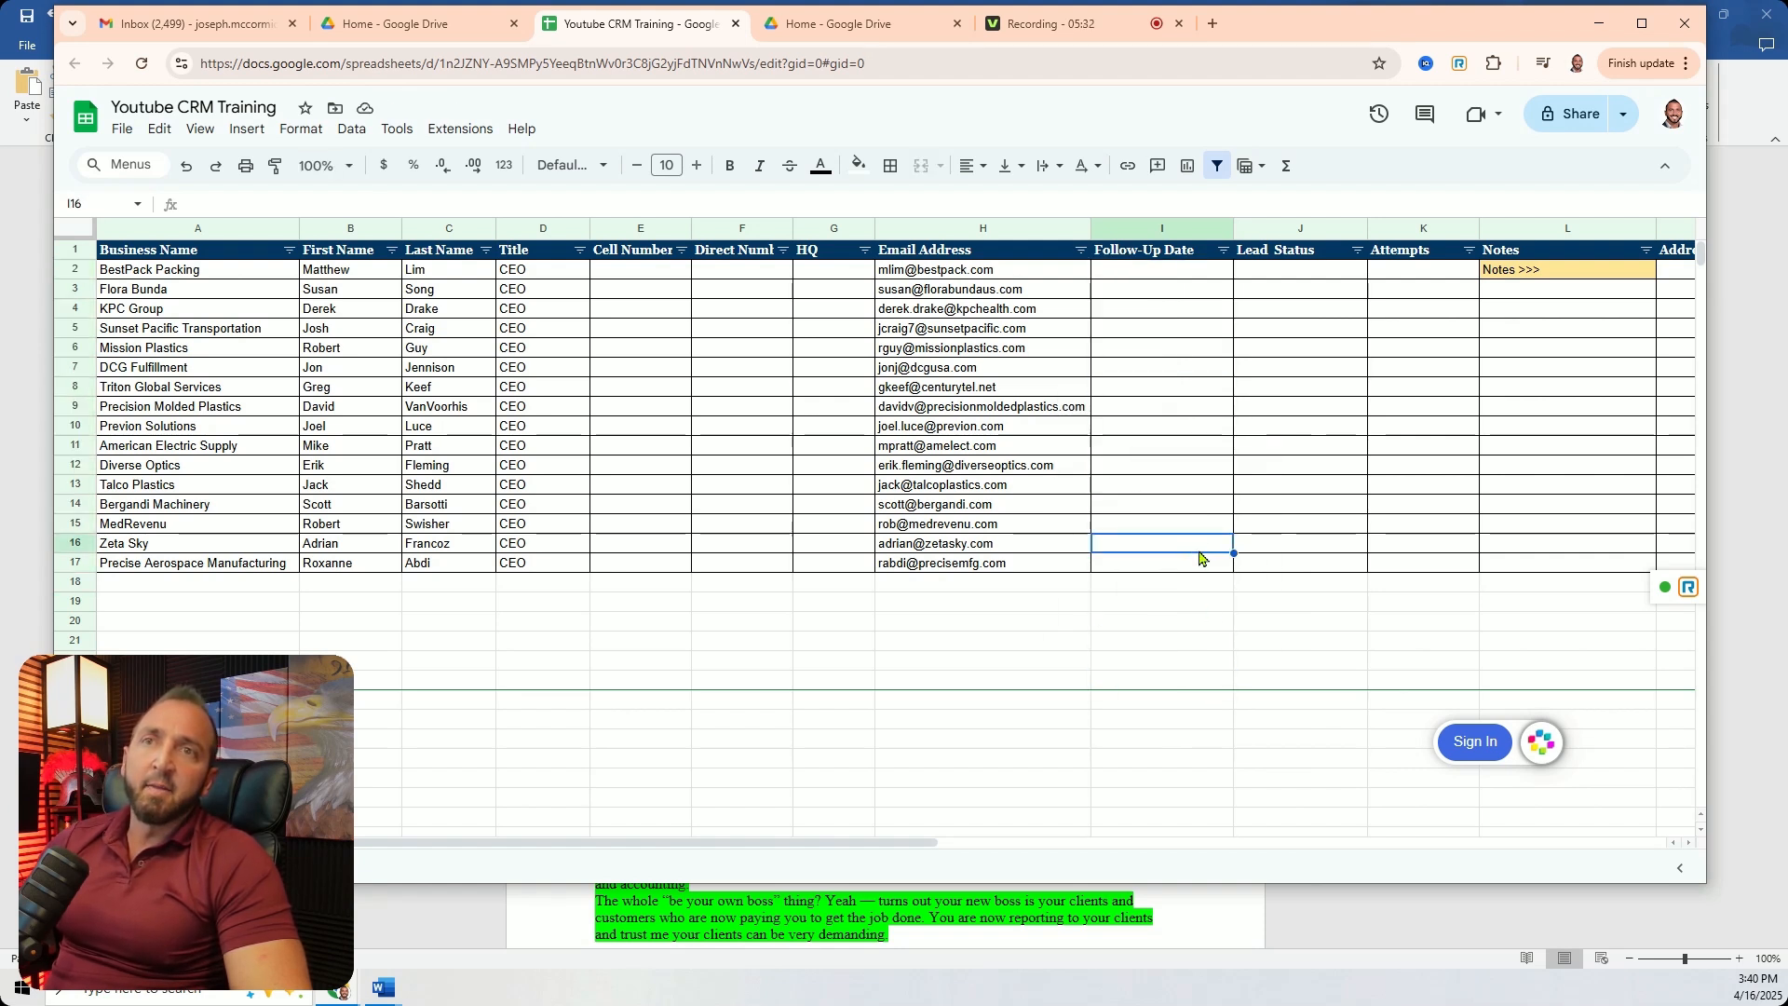
double_click(1199, 552)
click(1295, 683)
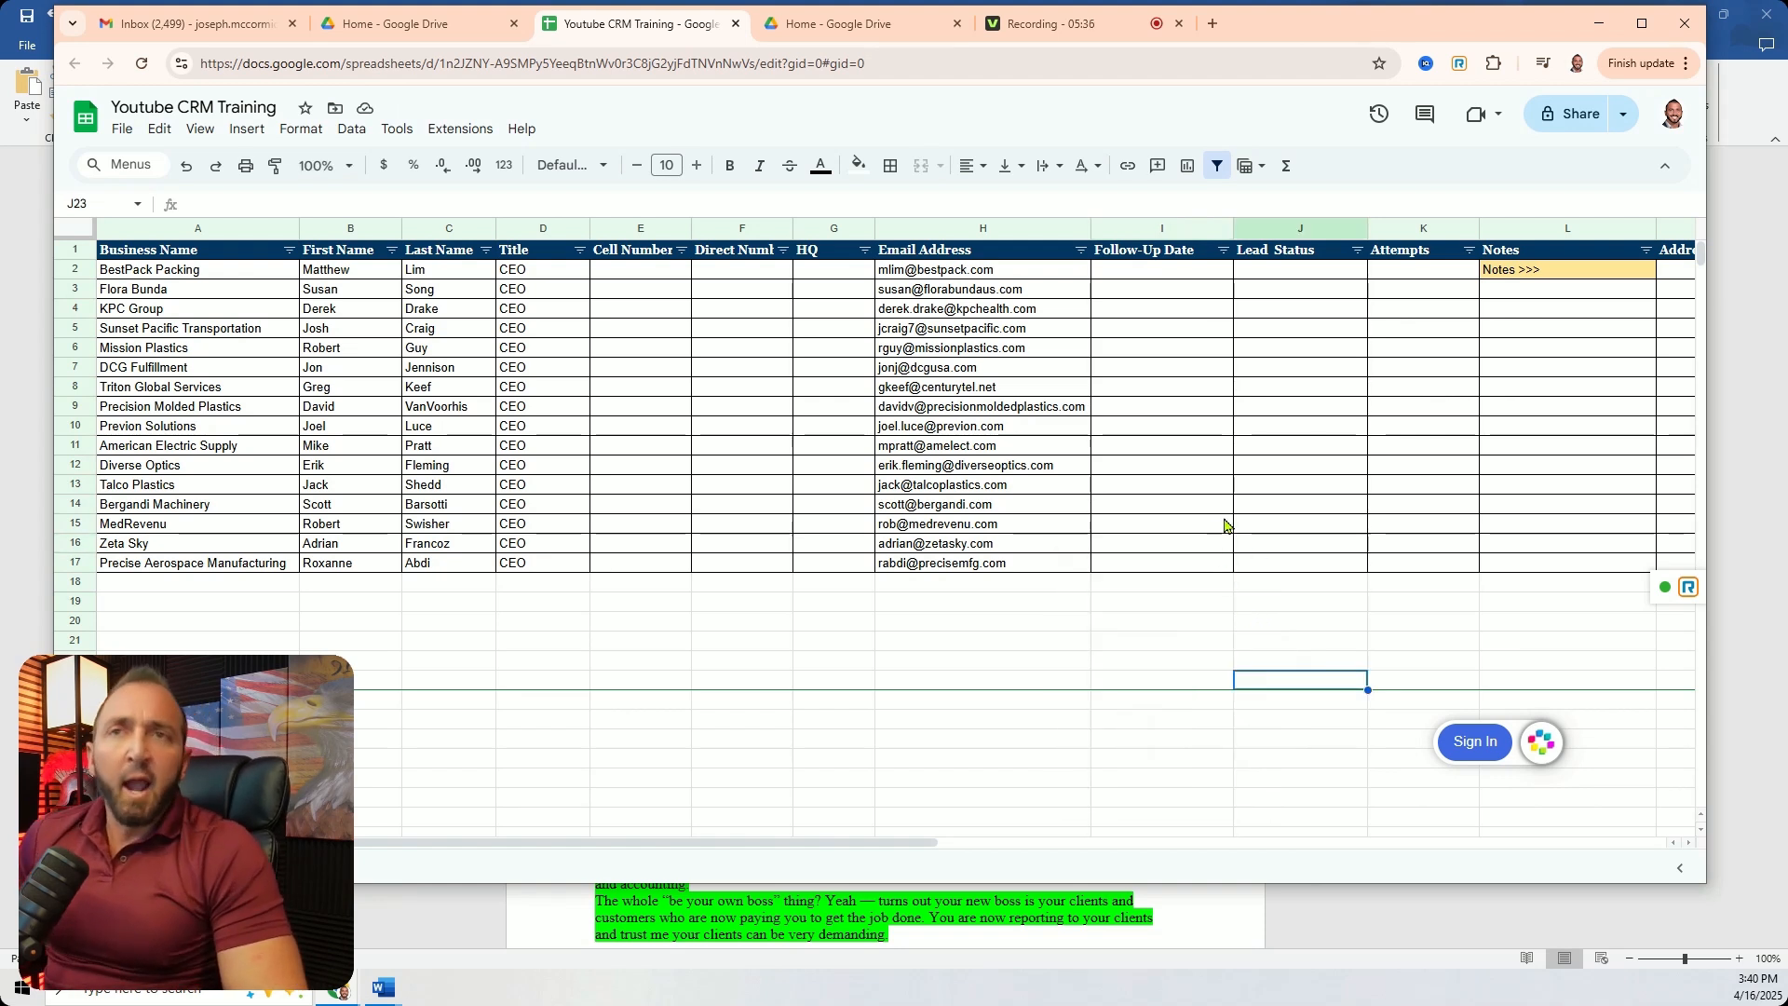
Set the follow-up date in cell I2 to 6/30/2025 and in cell I3 to 6/26/2025 using the date picker.
double_click(1169, 270)
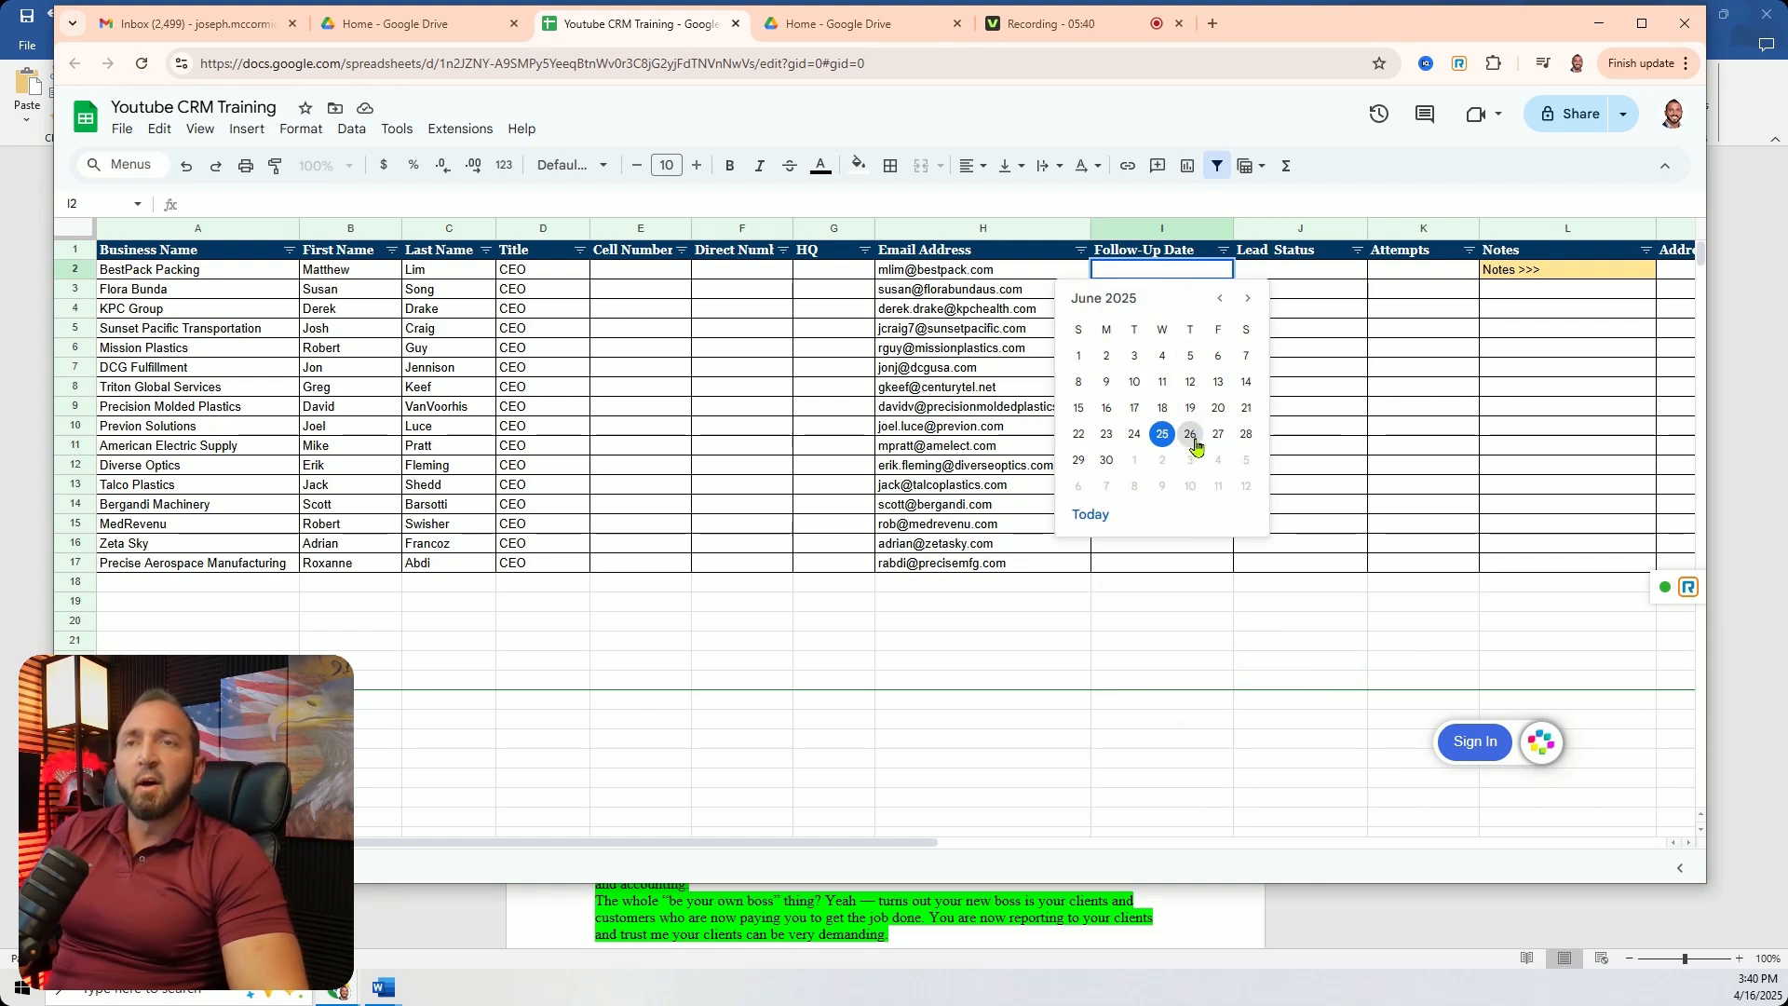
click(1109, 462)
click(1195, 289)
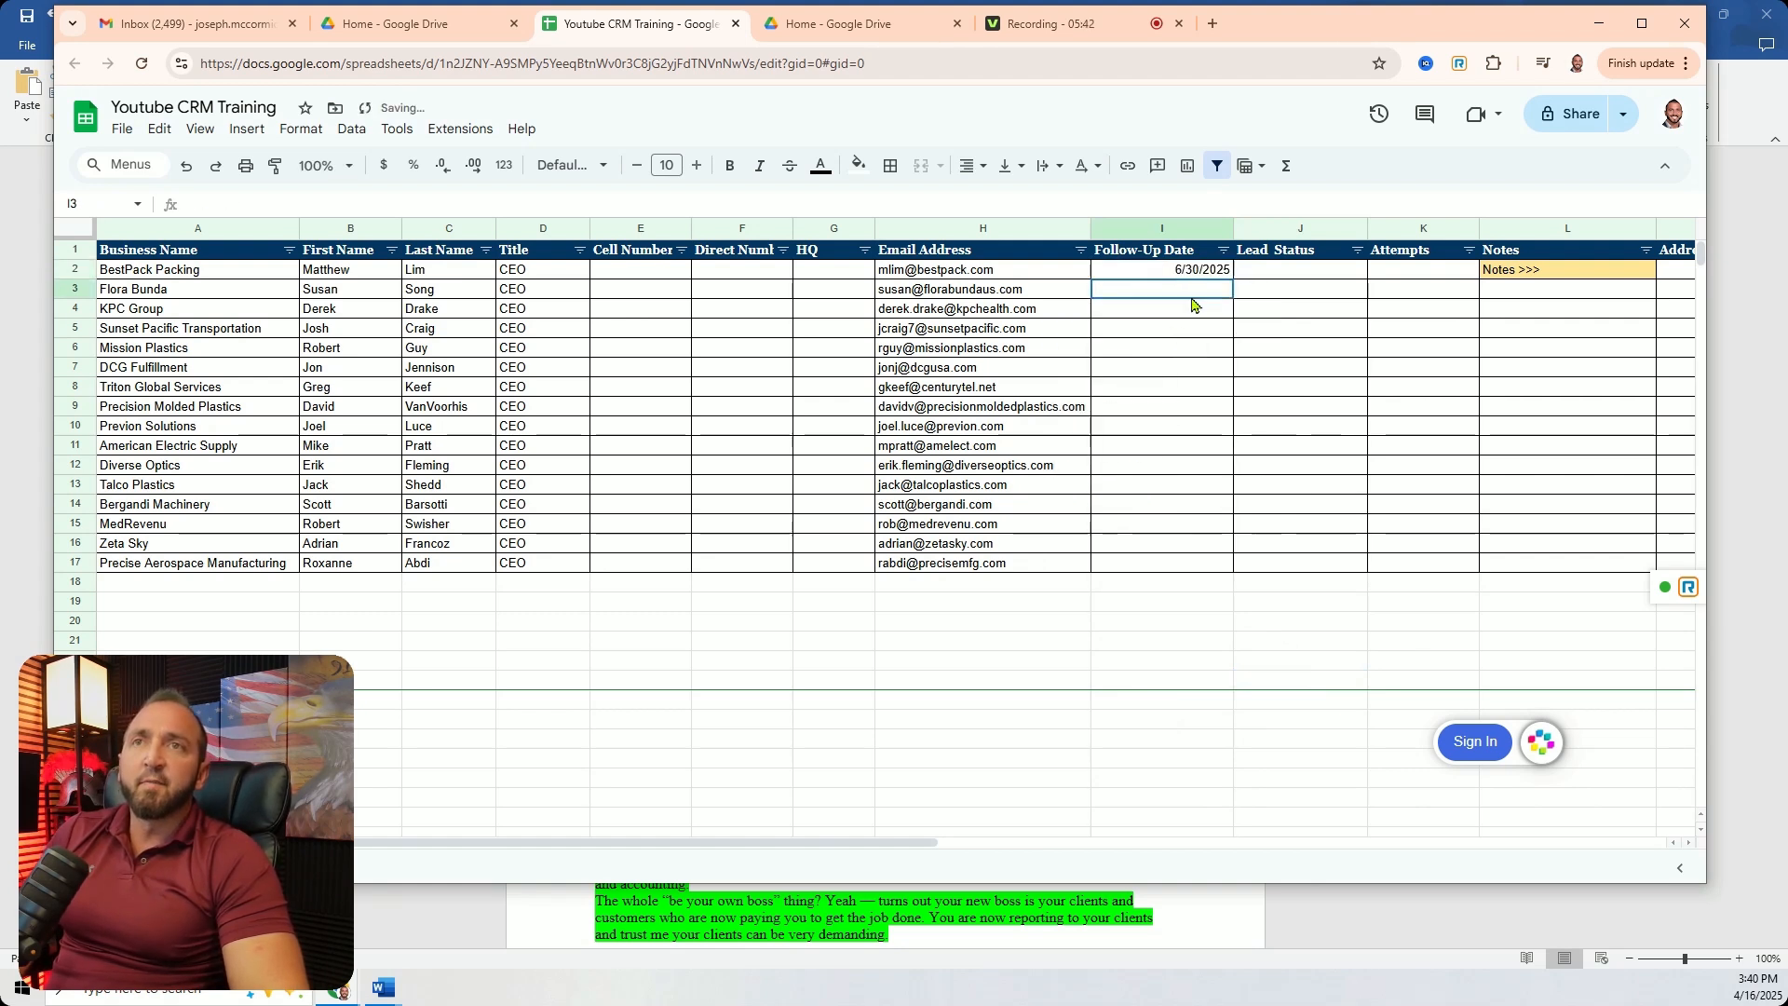
double_click(1195, 290)
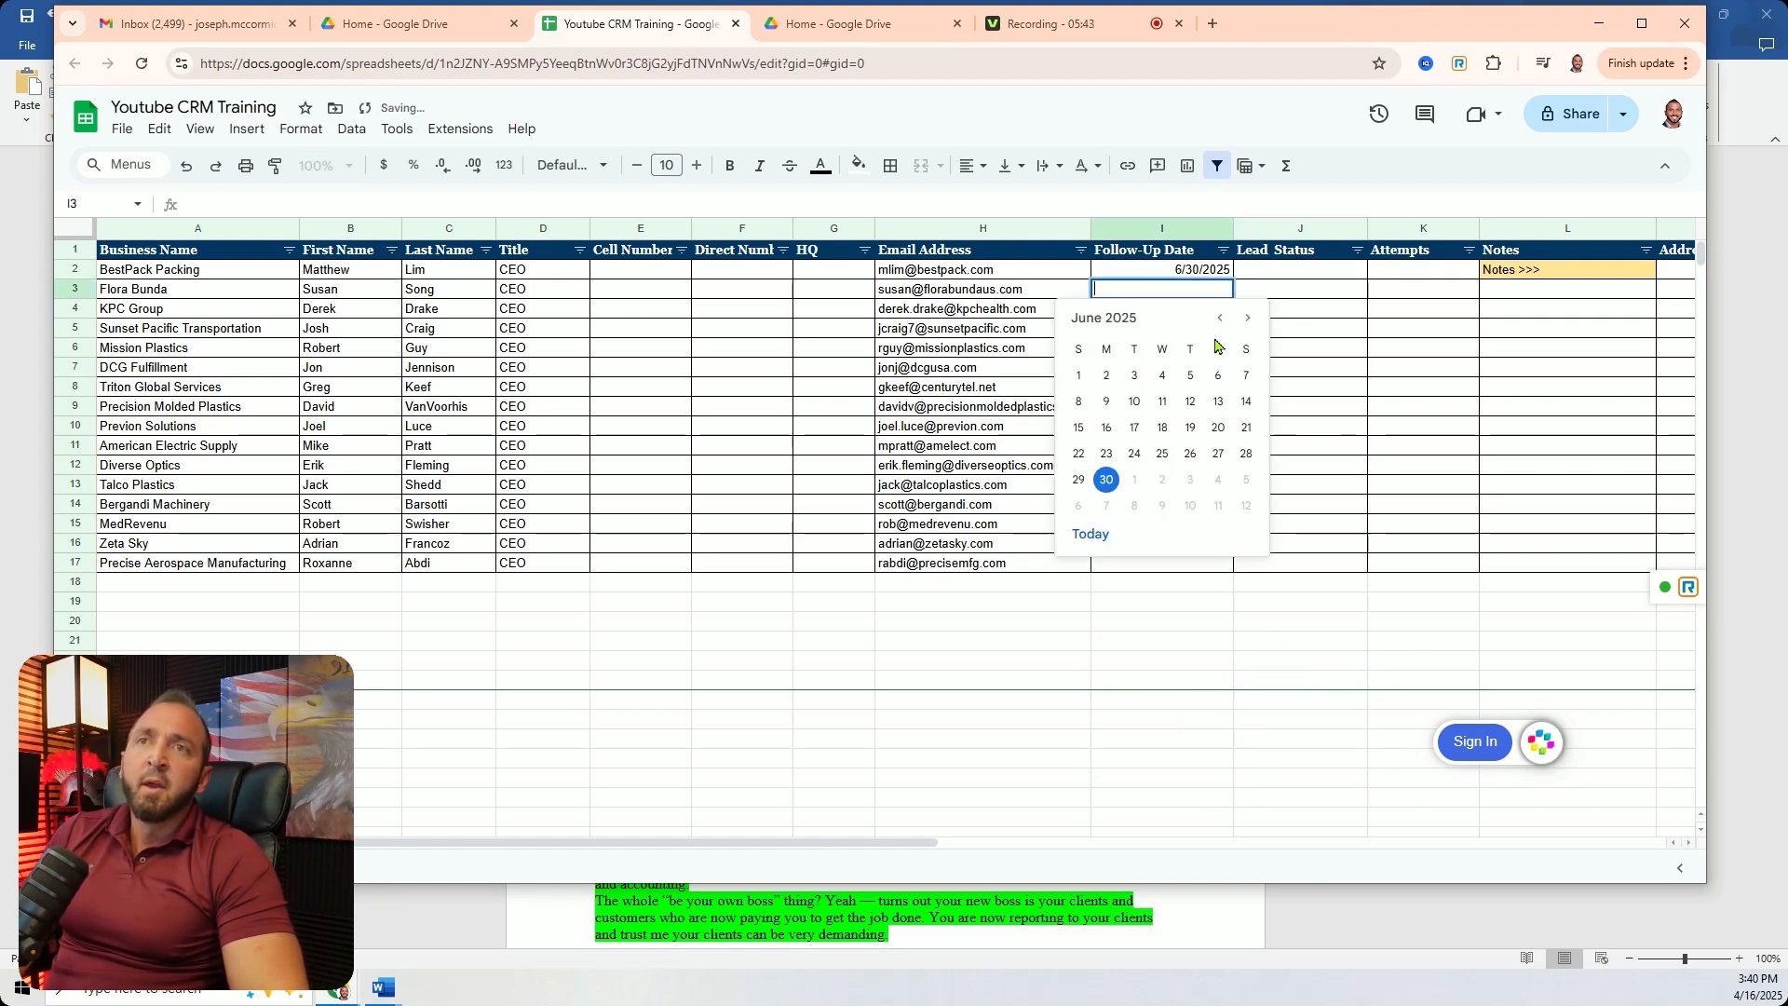
click(1191, 454)
Set the follow-up dates in cells I6, I7, I11 and I13 to 6/26/2025.
click(1190, 344)
double_click(1189, 344)
click(1191, 512)
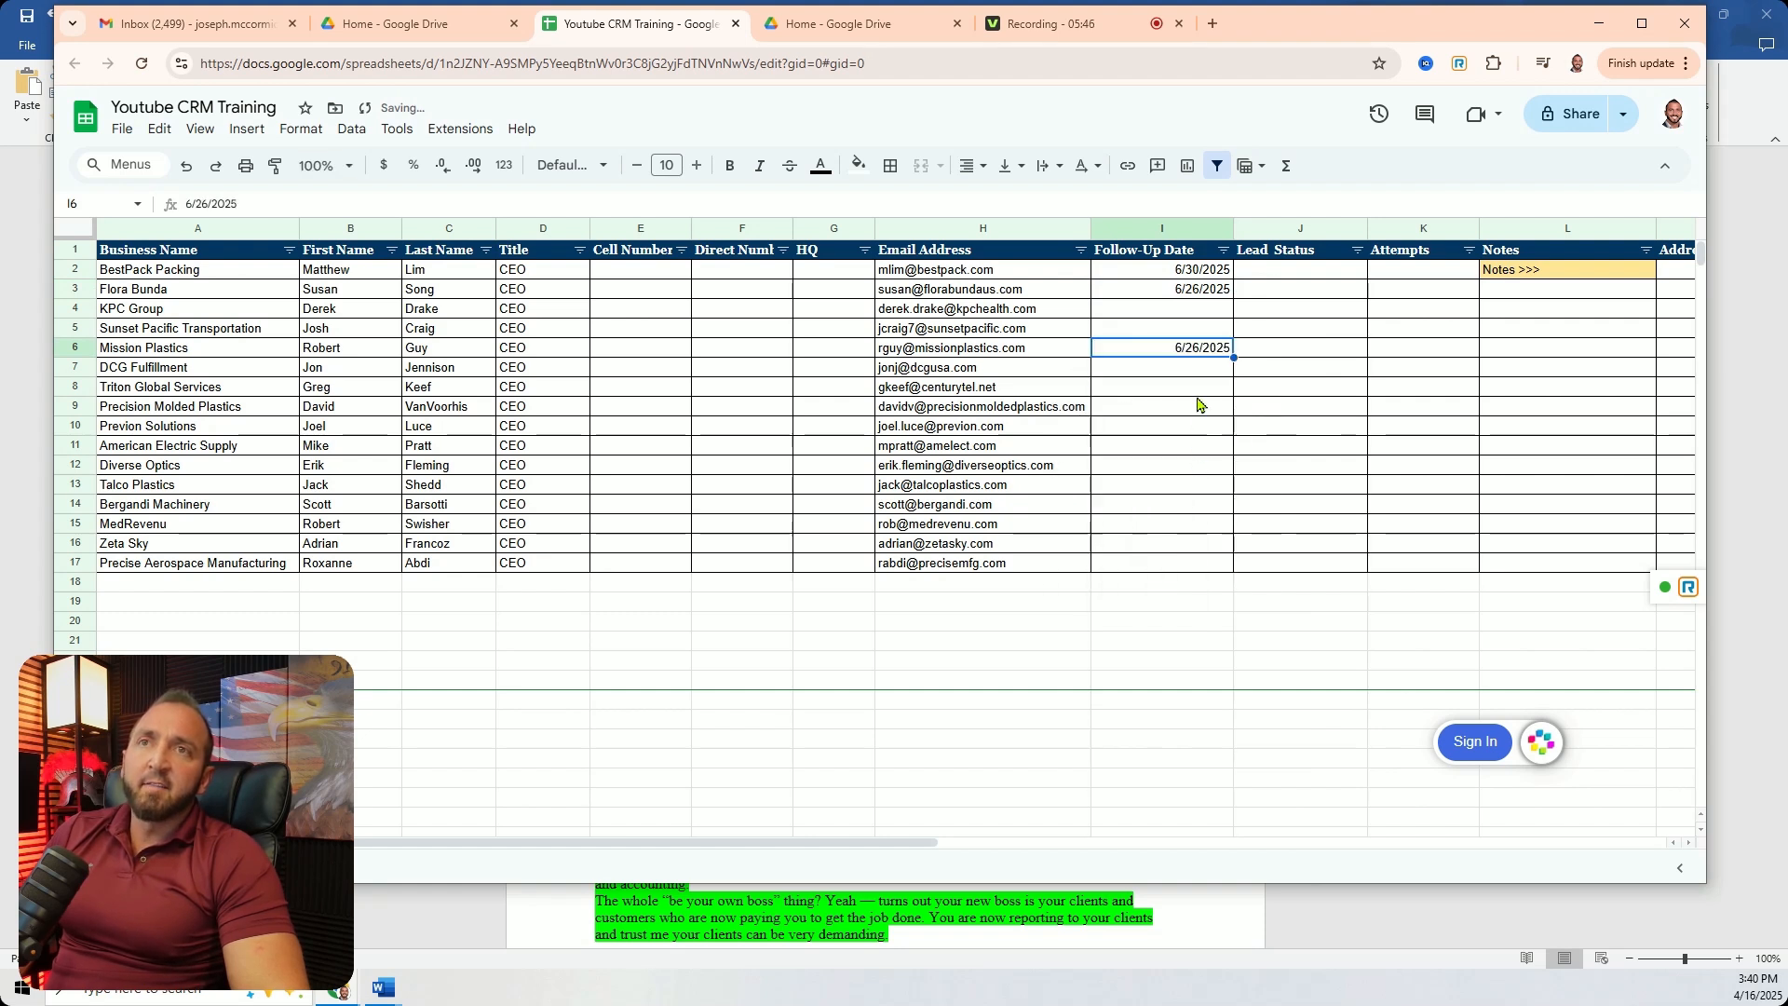
click(1193, 370)
double_click(1193, 371)
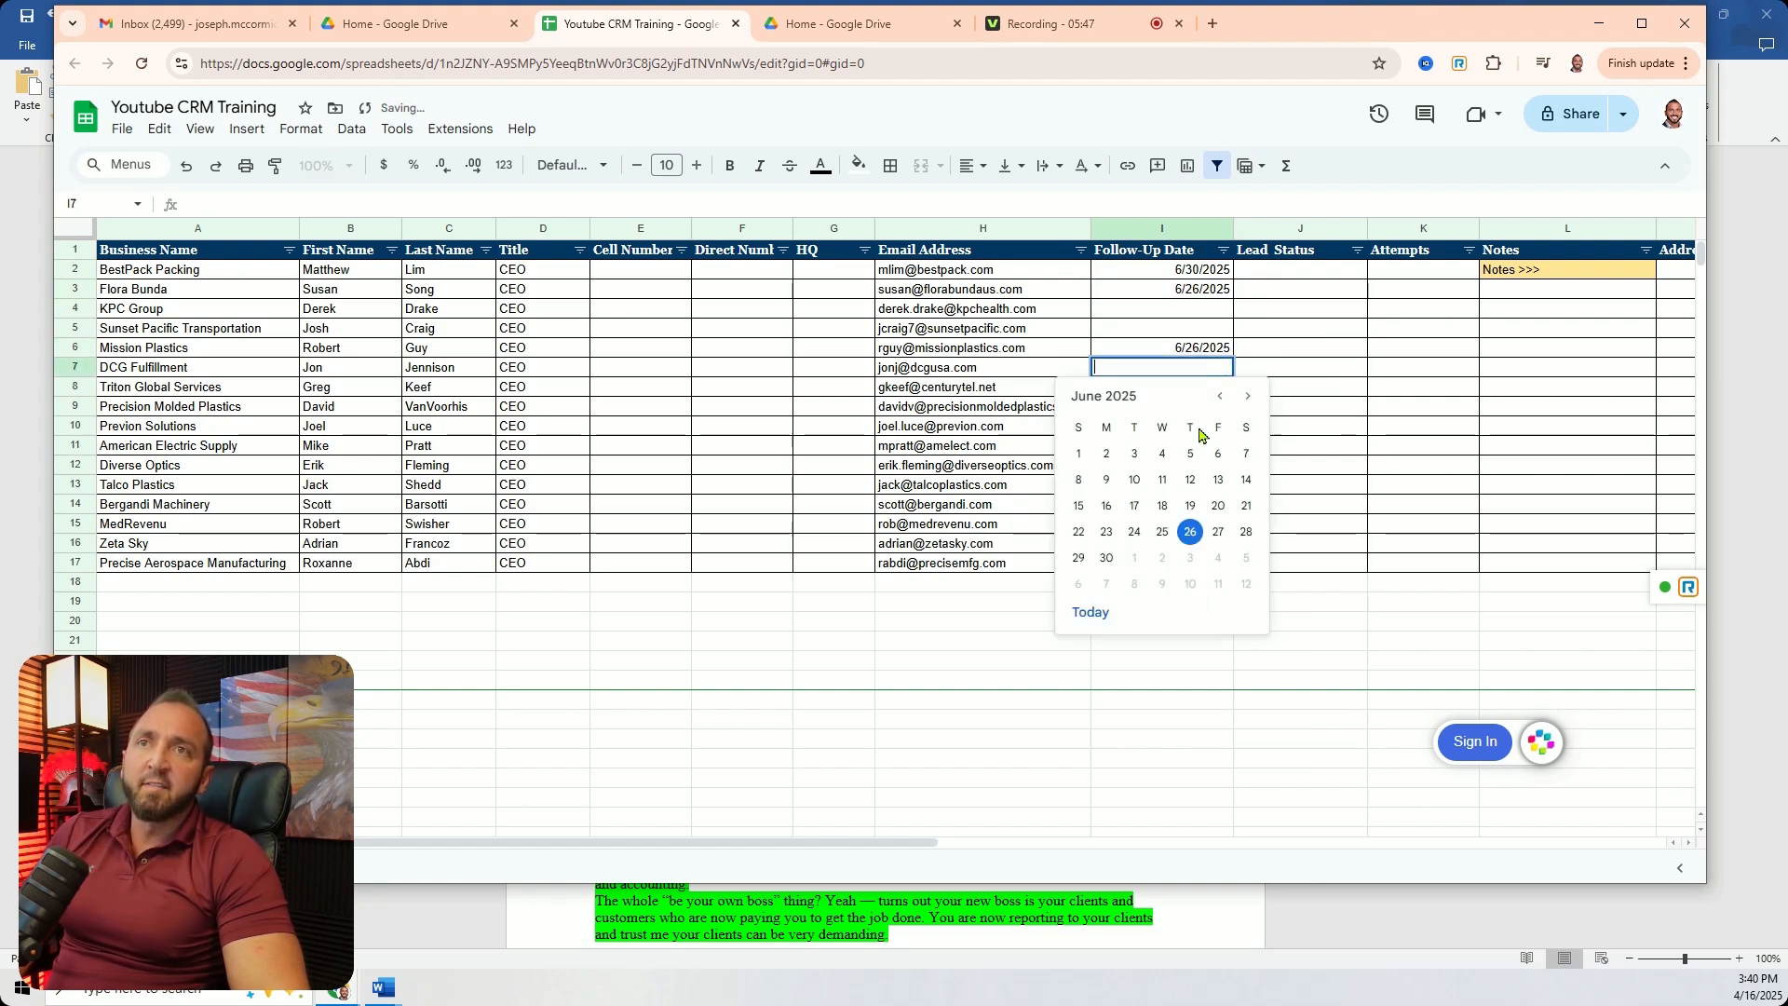
click(1190, 514)
click(1190, 446)
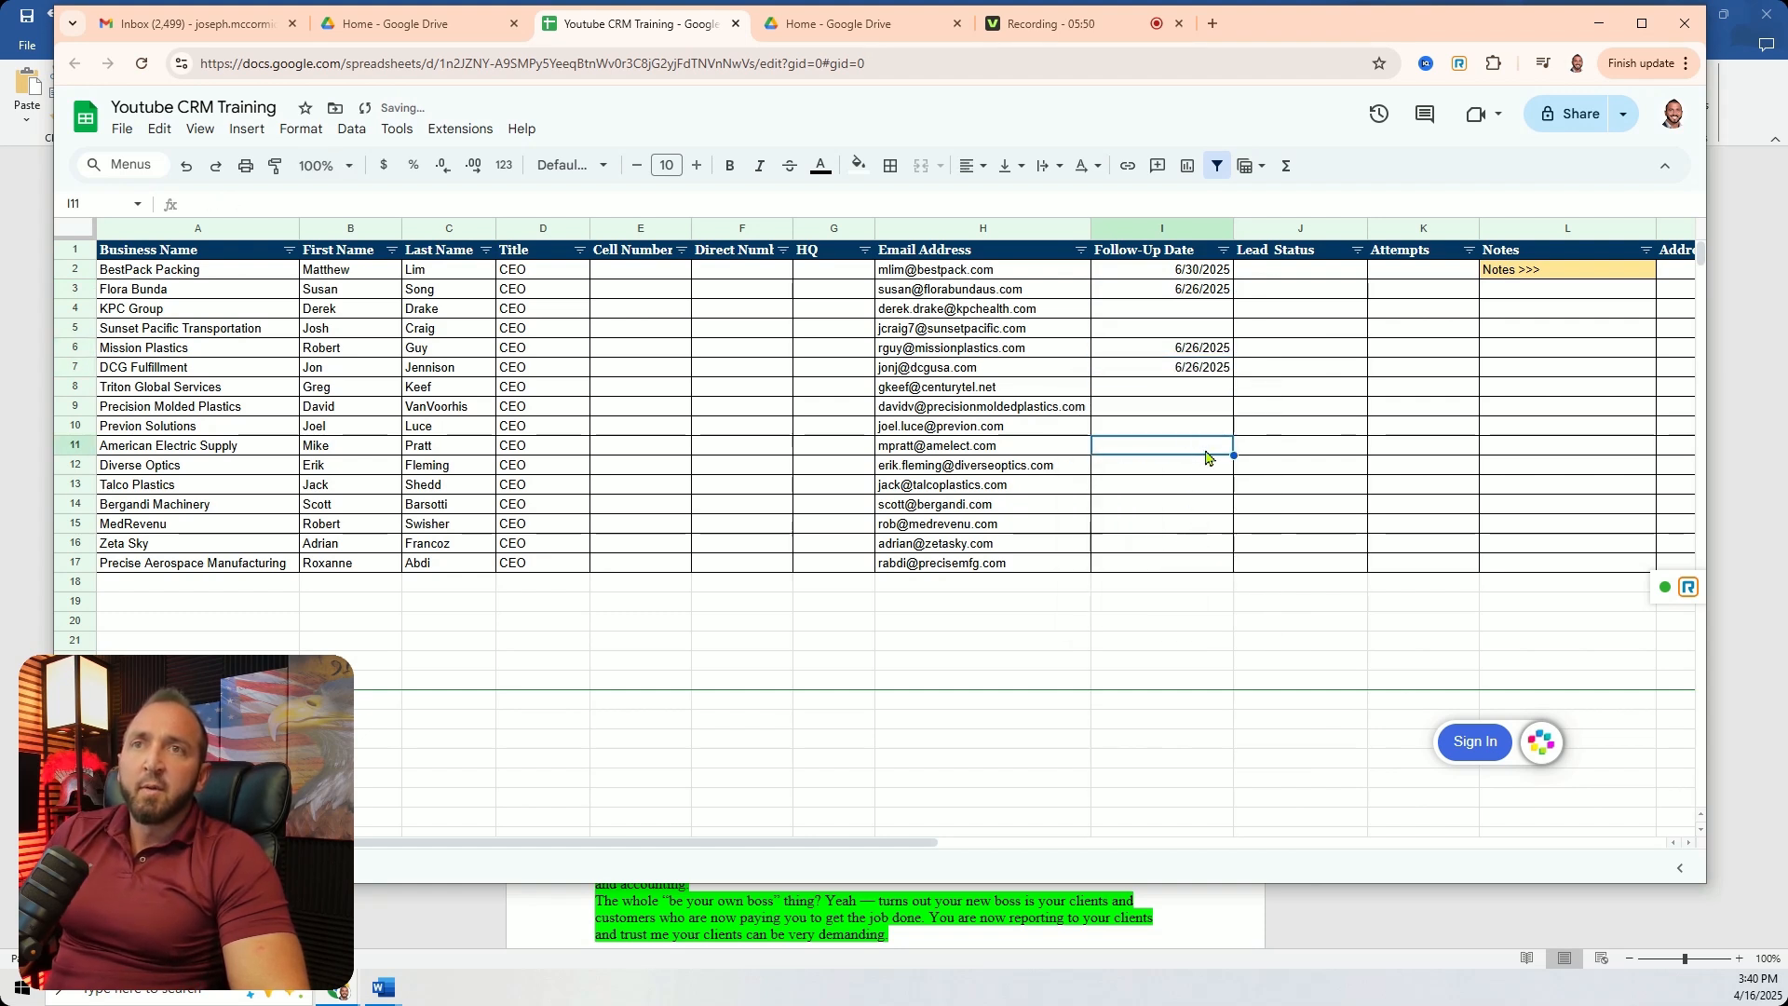
double_click(1209, 448)
click(1190, 610)
double_click(1195, 486)
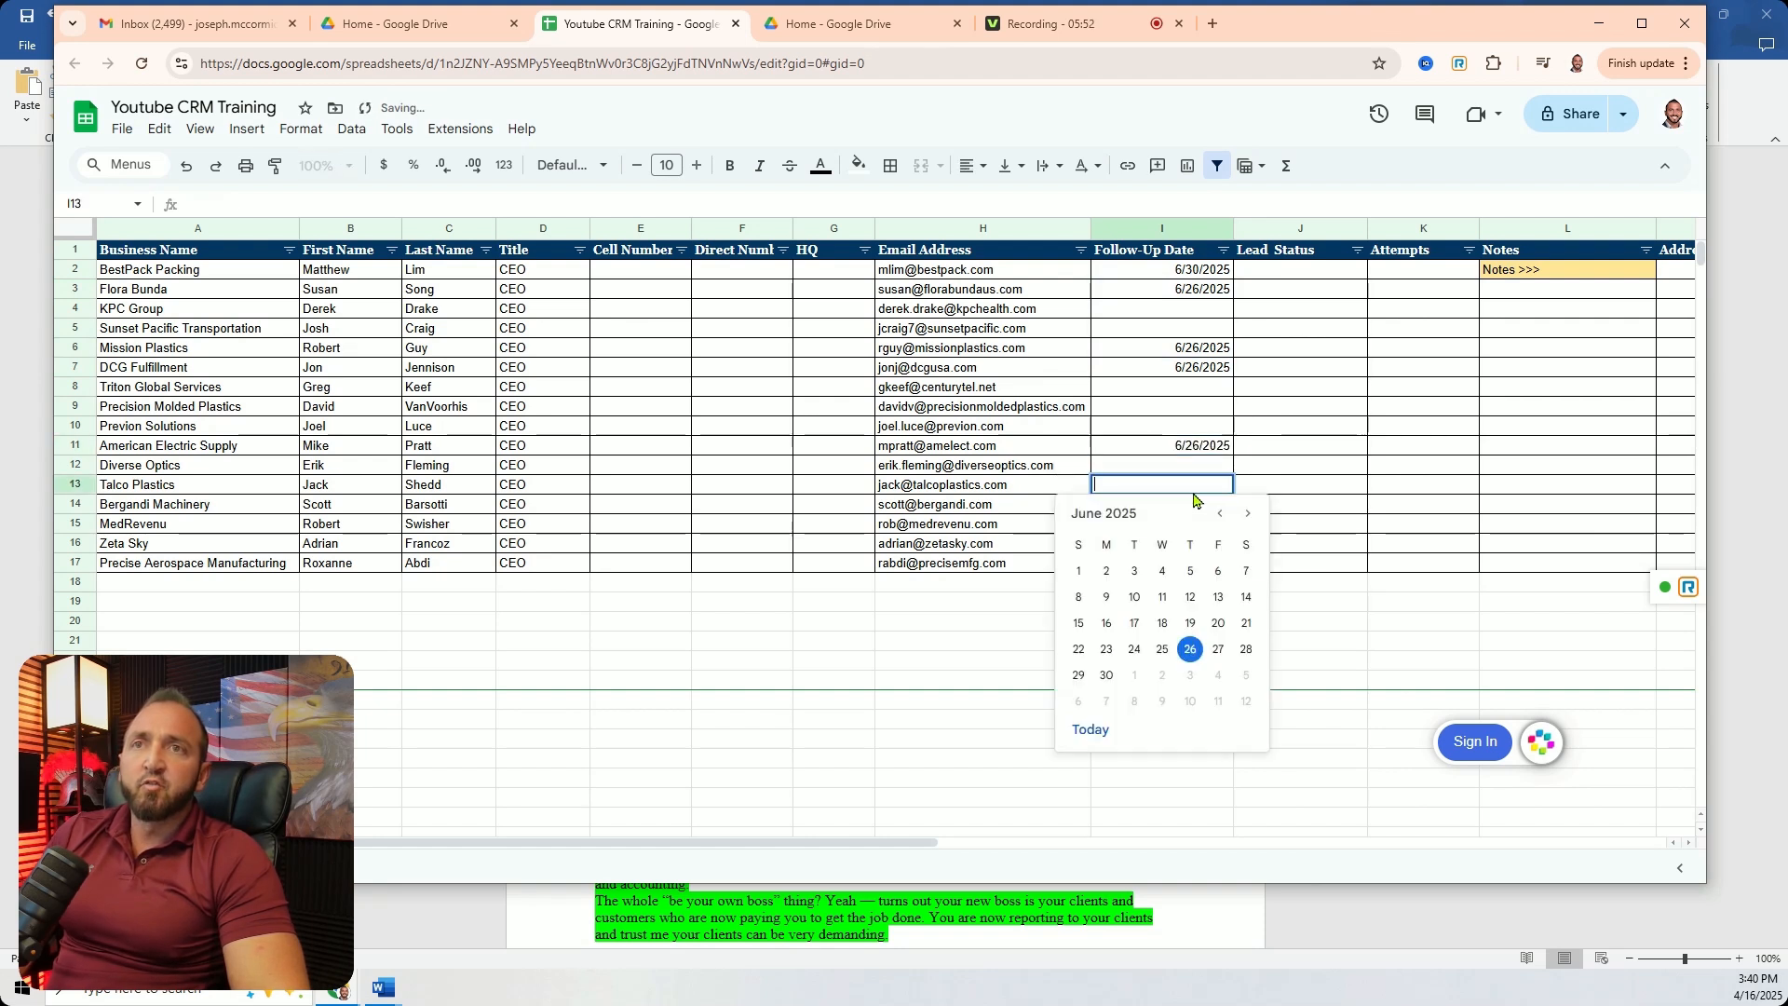
click(1190, 649)
Set the follow-up dates in cells I8, I9, I10 and I5 to 6/18/2025.
double_click(1183, 390)
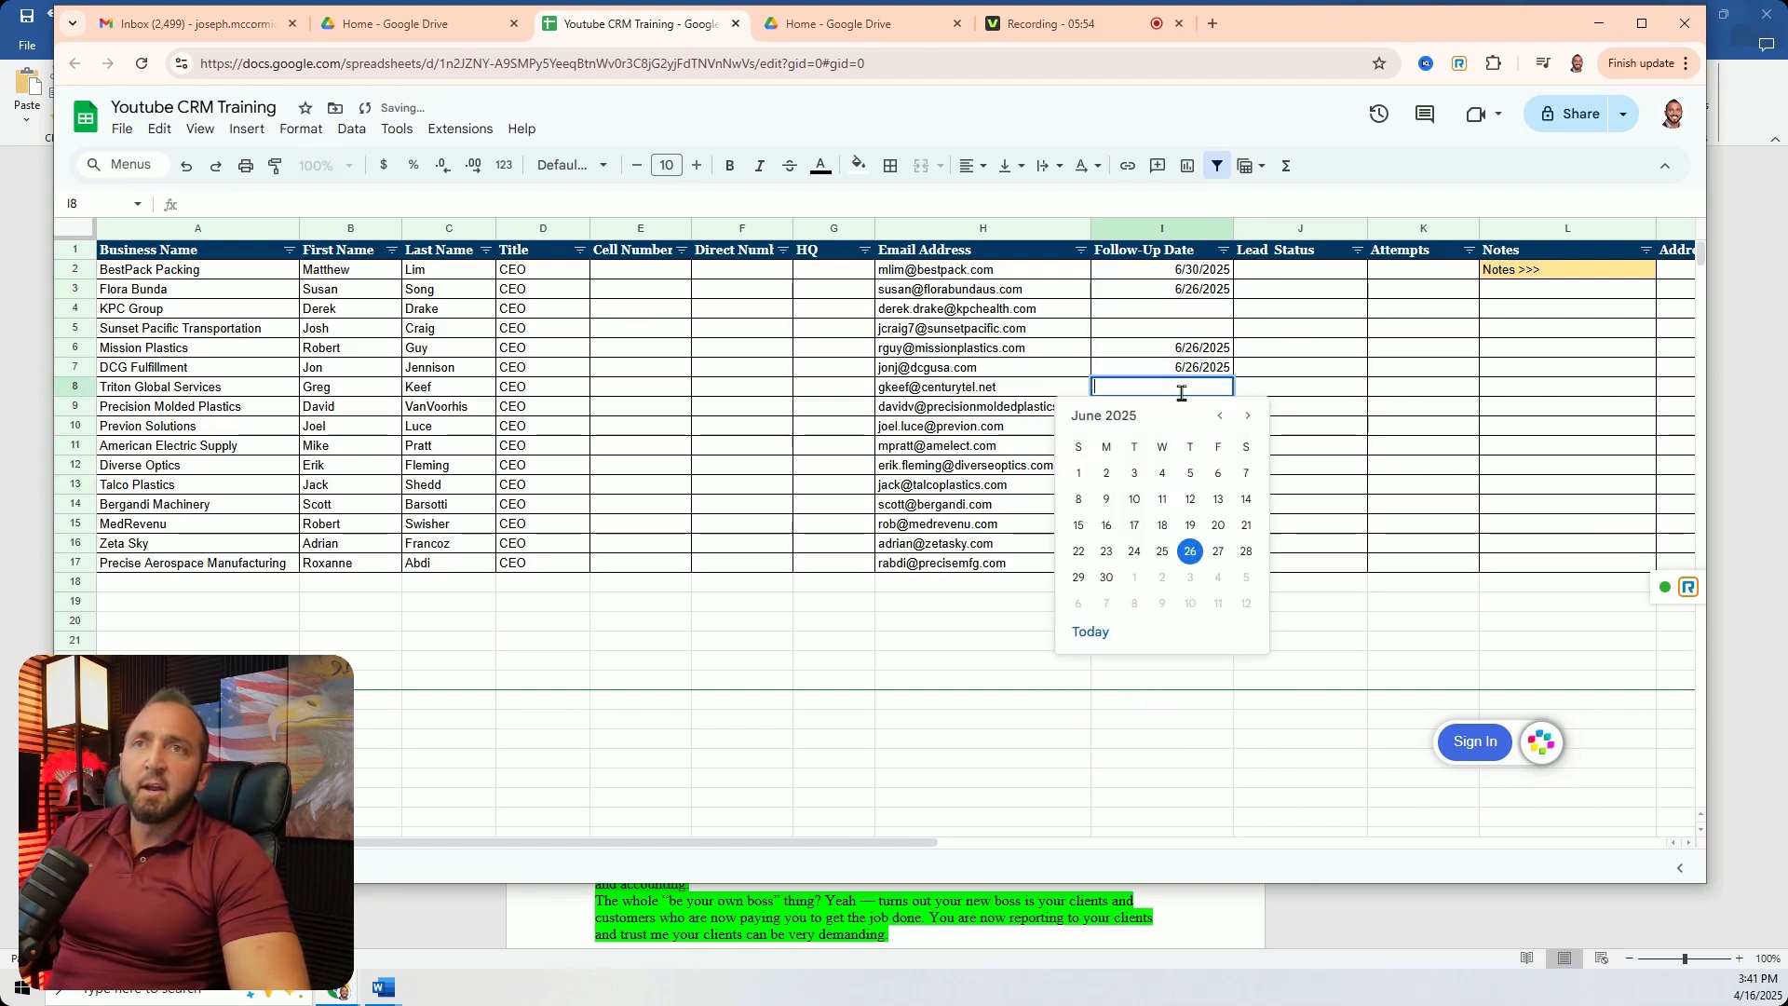
click(1162, 524)
click(1191, 410)
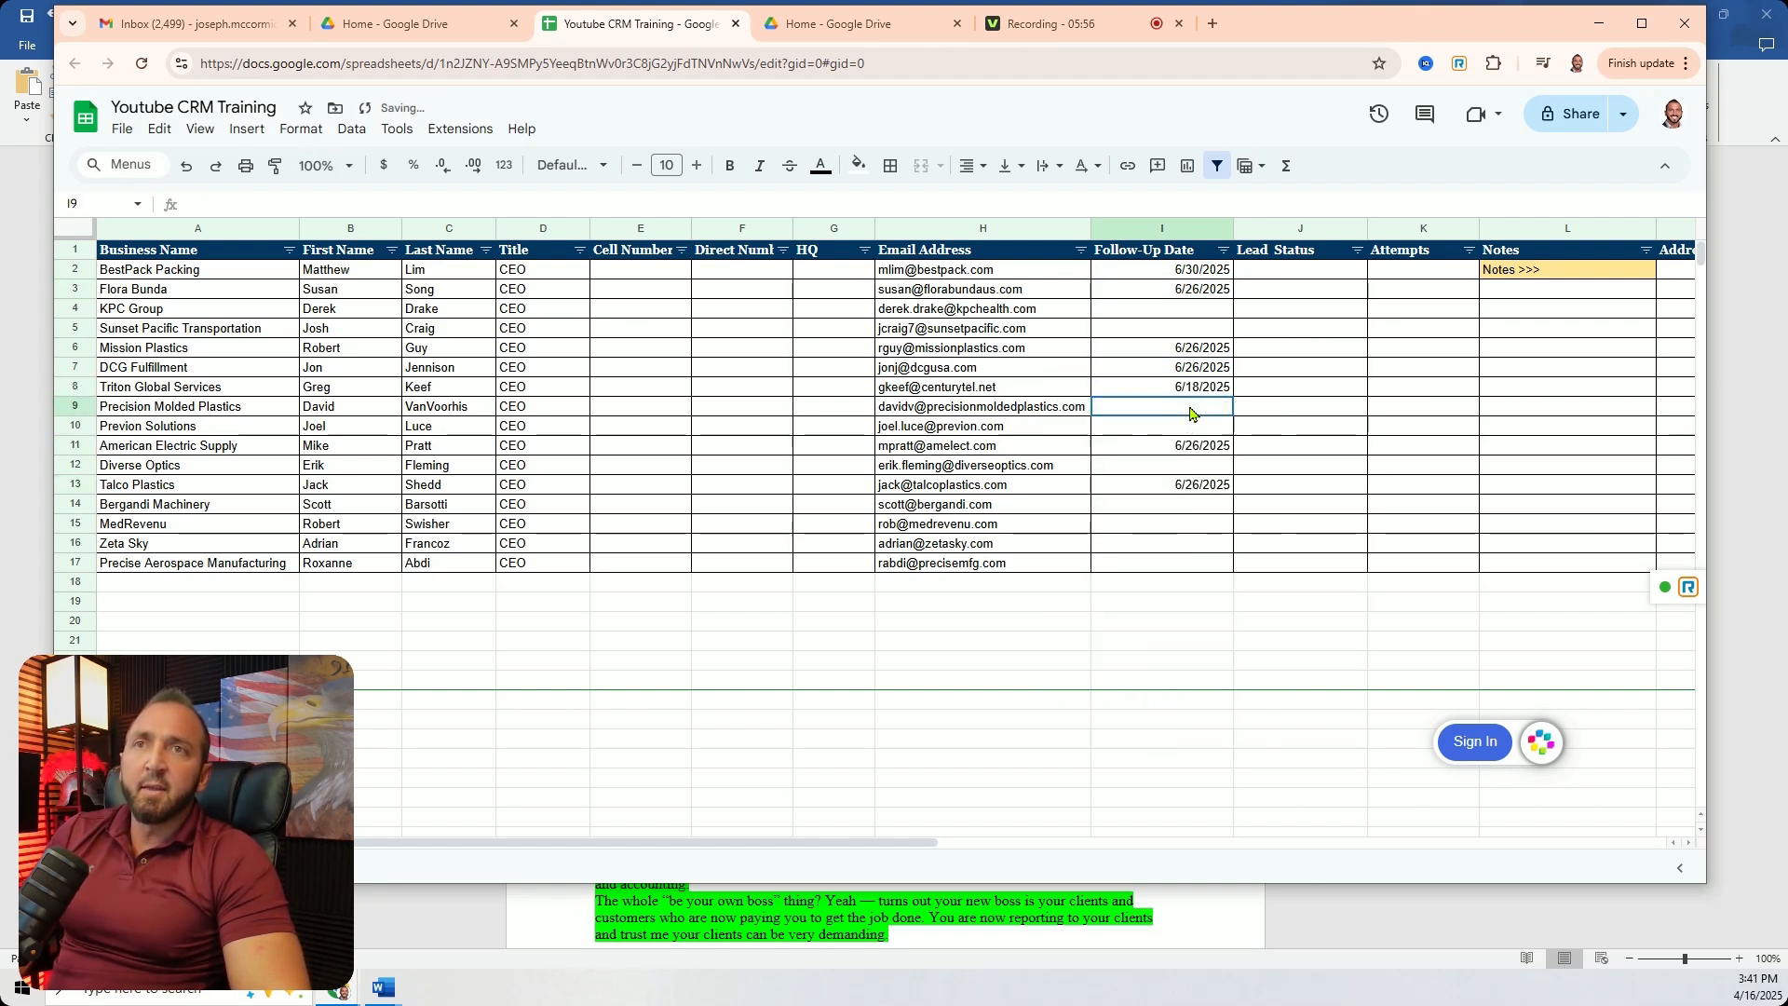
double_click(1192, 409)
click(1162, 547)
click(1179, 425)
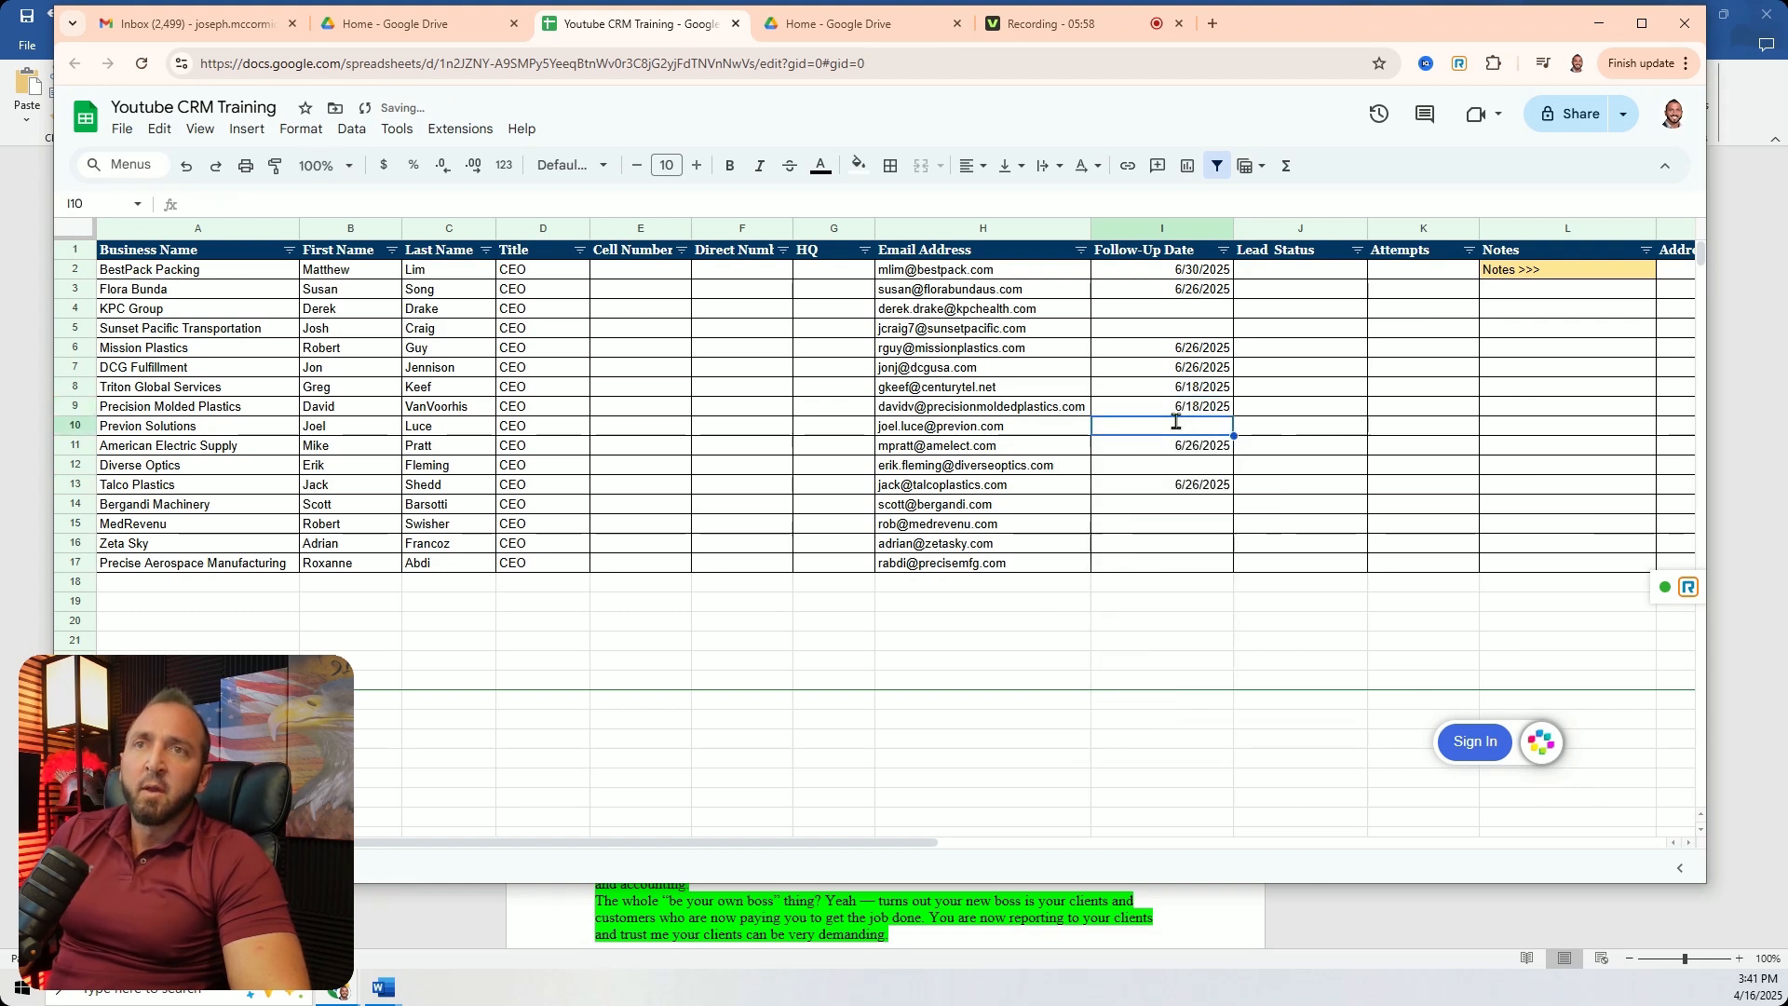
double_click(1179, 425)
click(1162, 564)
click(1183, 327)
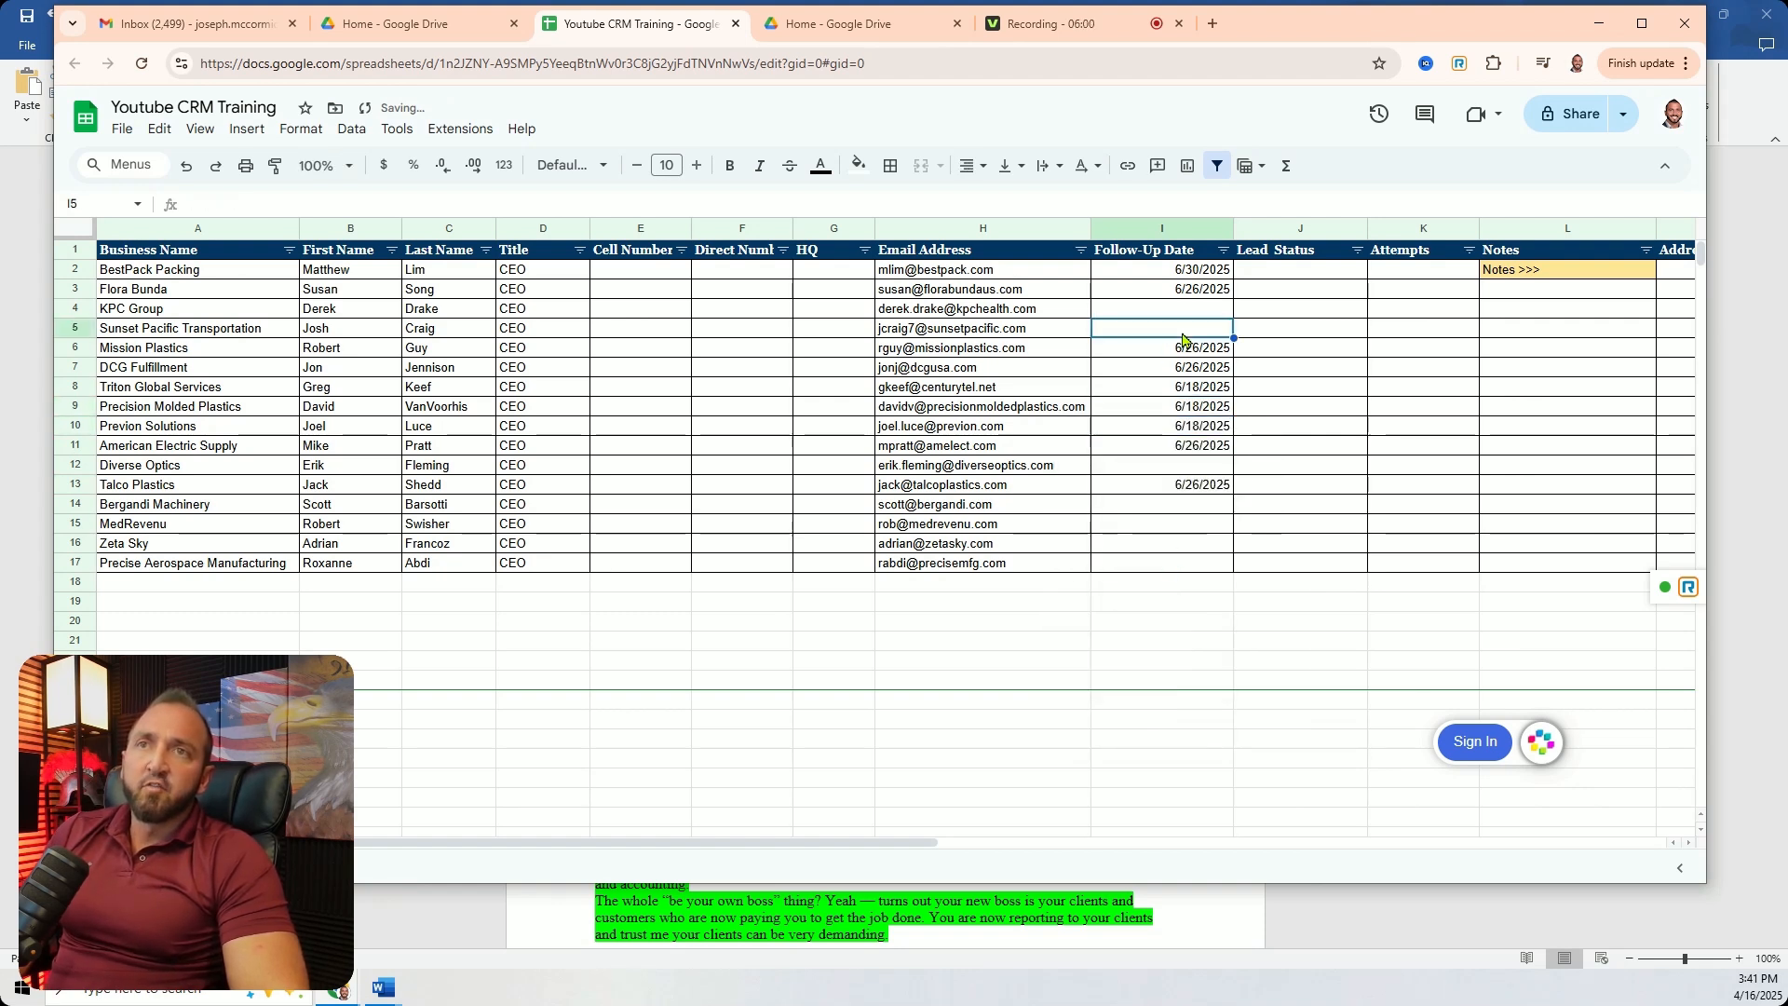
double_click(1183, 328)
click(1162, 467)
click(1211, 622)
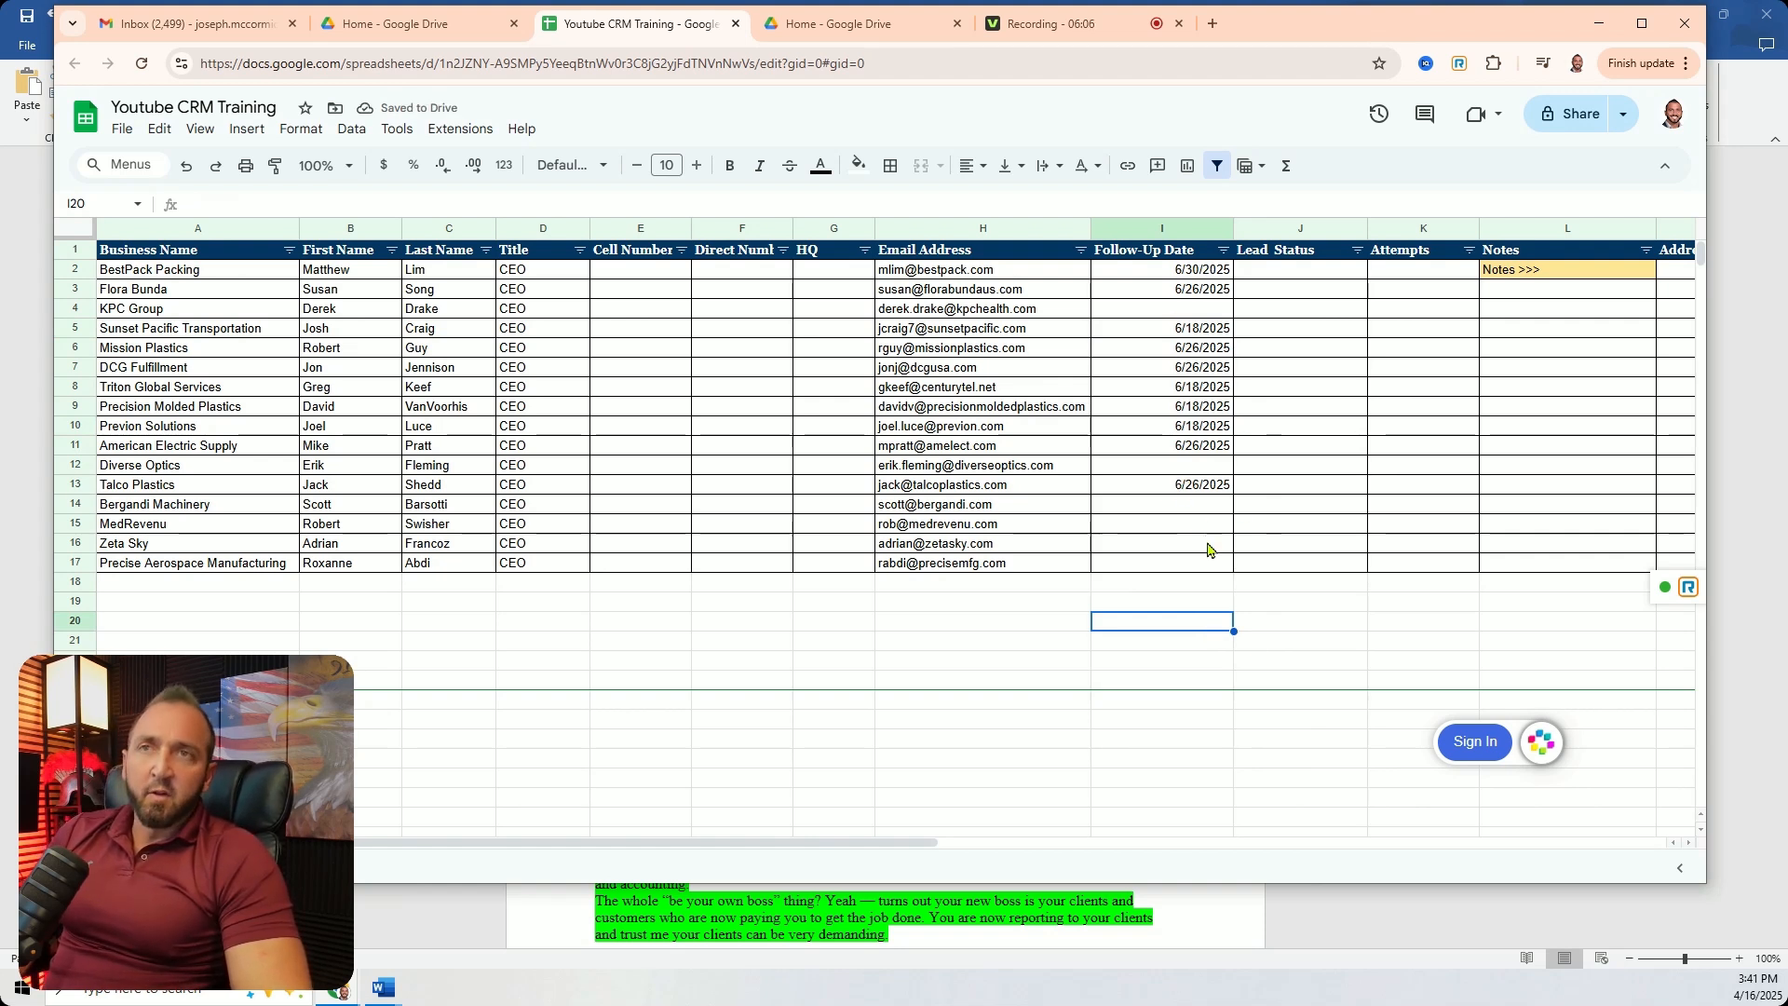
Filter the Follow-Up Date column by value to show only the contacts dated 6/18/2025.
click(1175, 224)
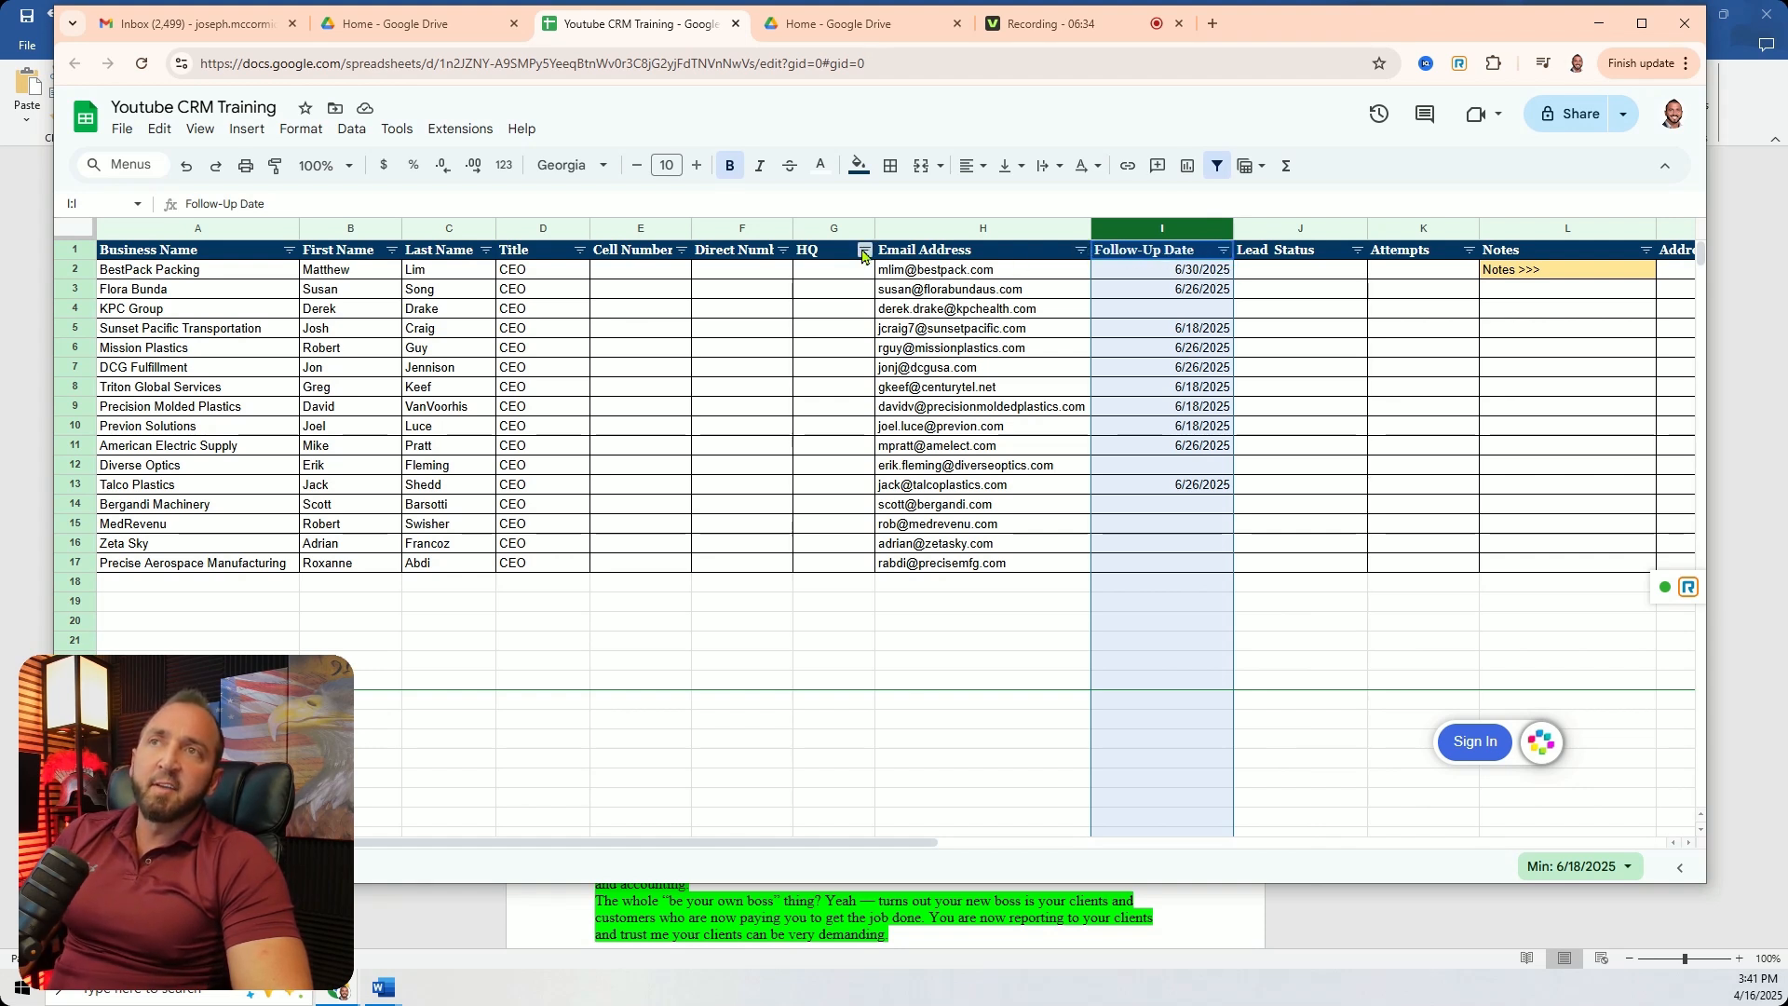
click(1259, 663)
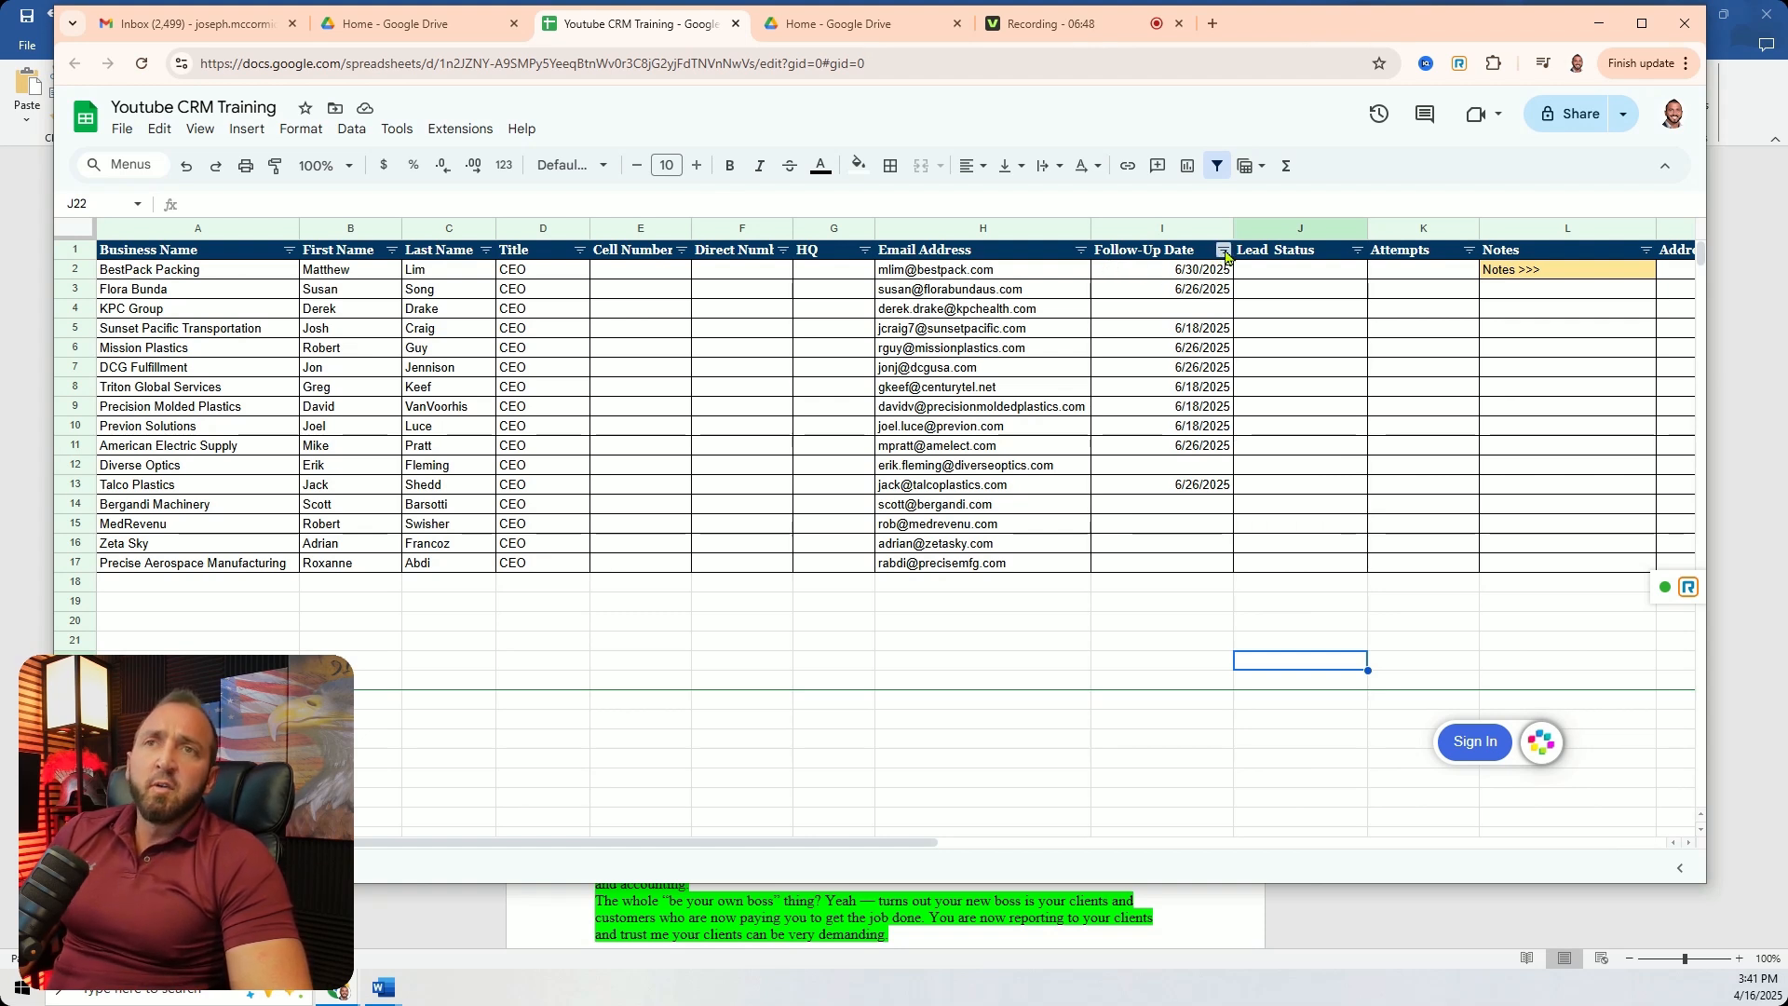
click(1224, 251)
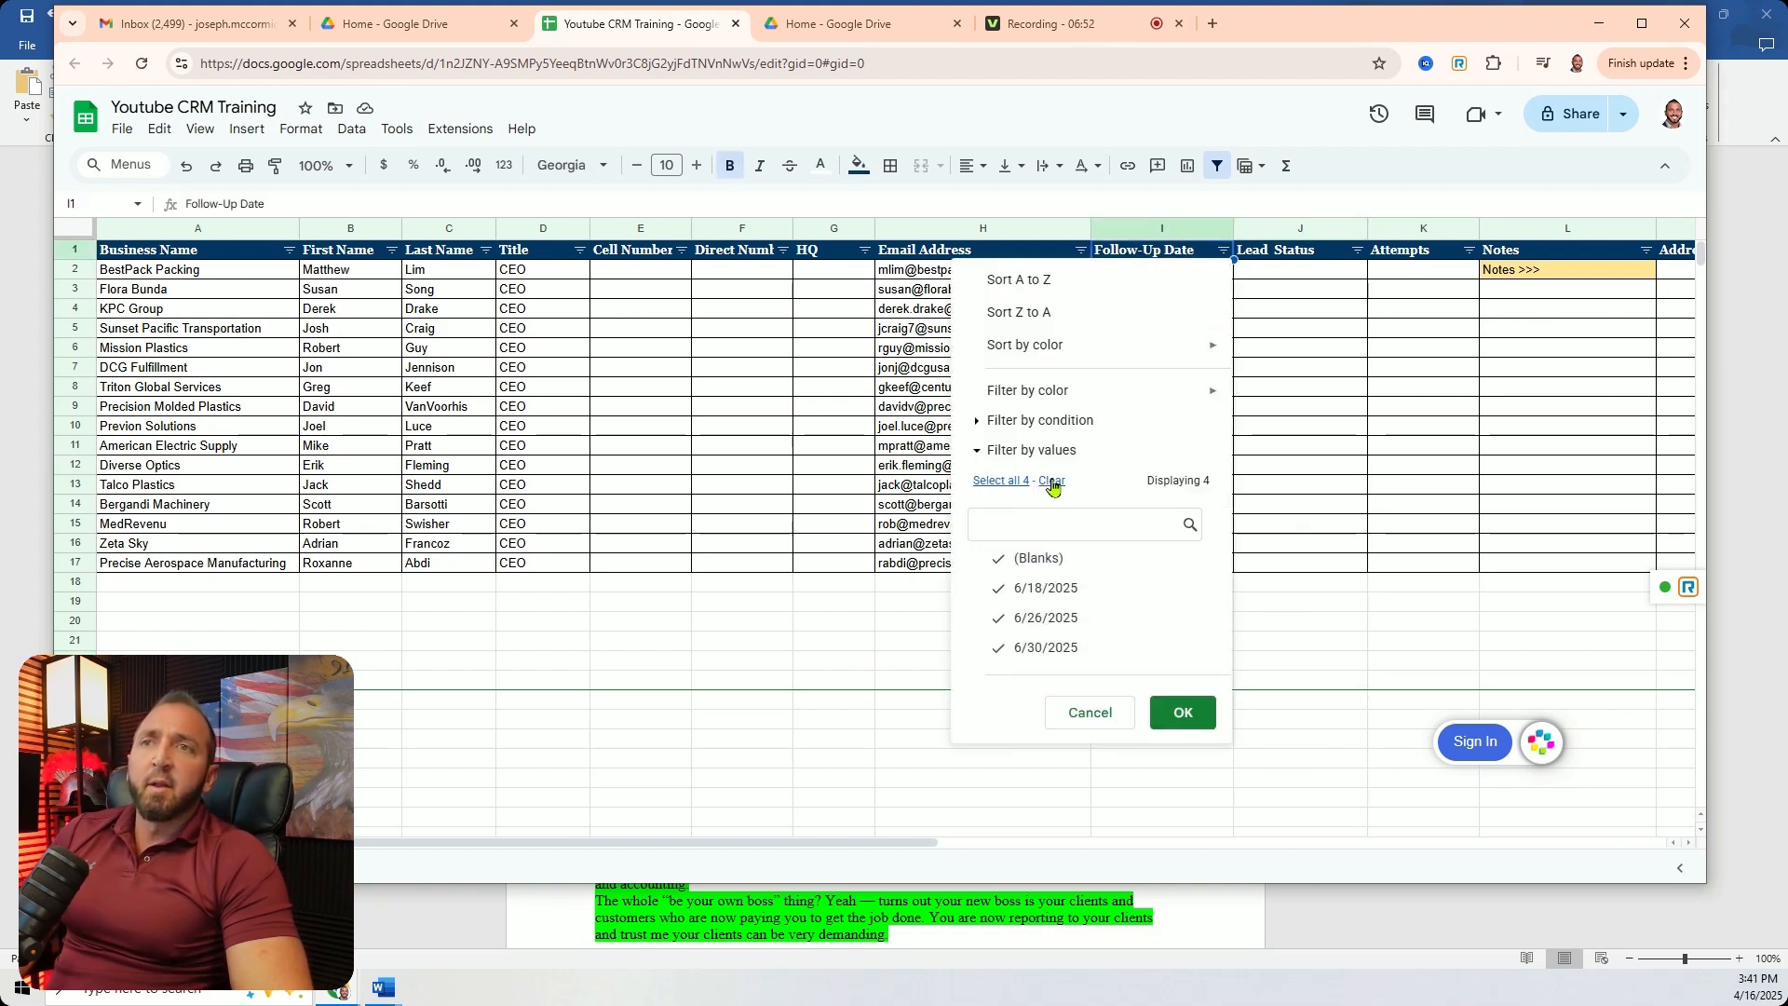
click(1032, 589)
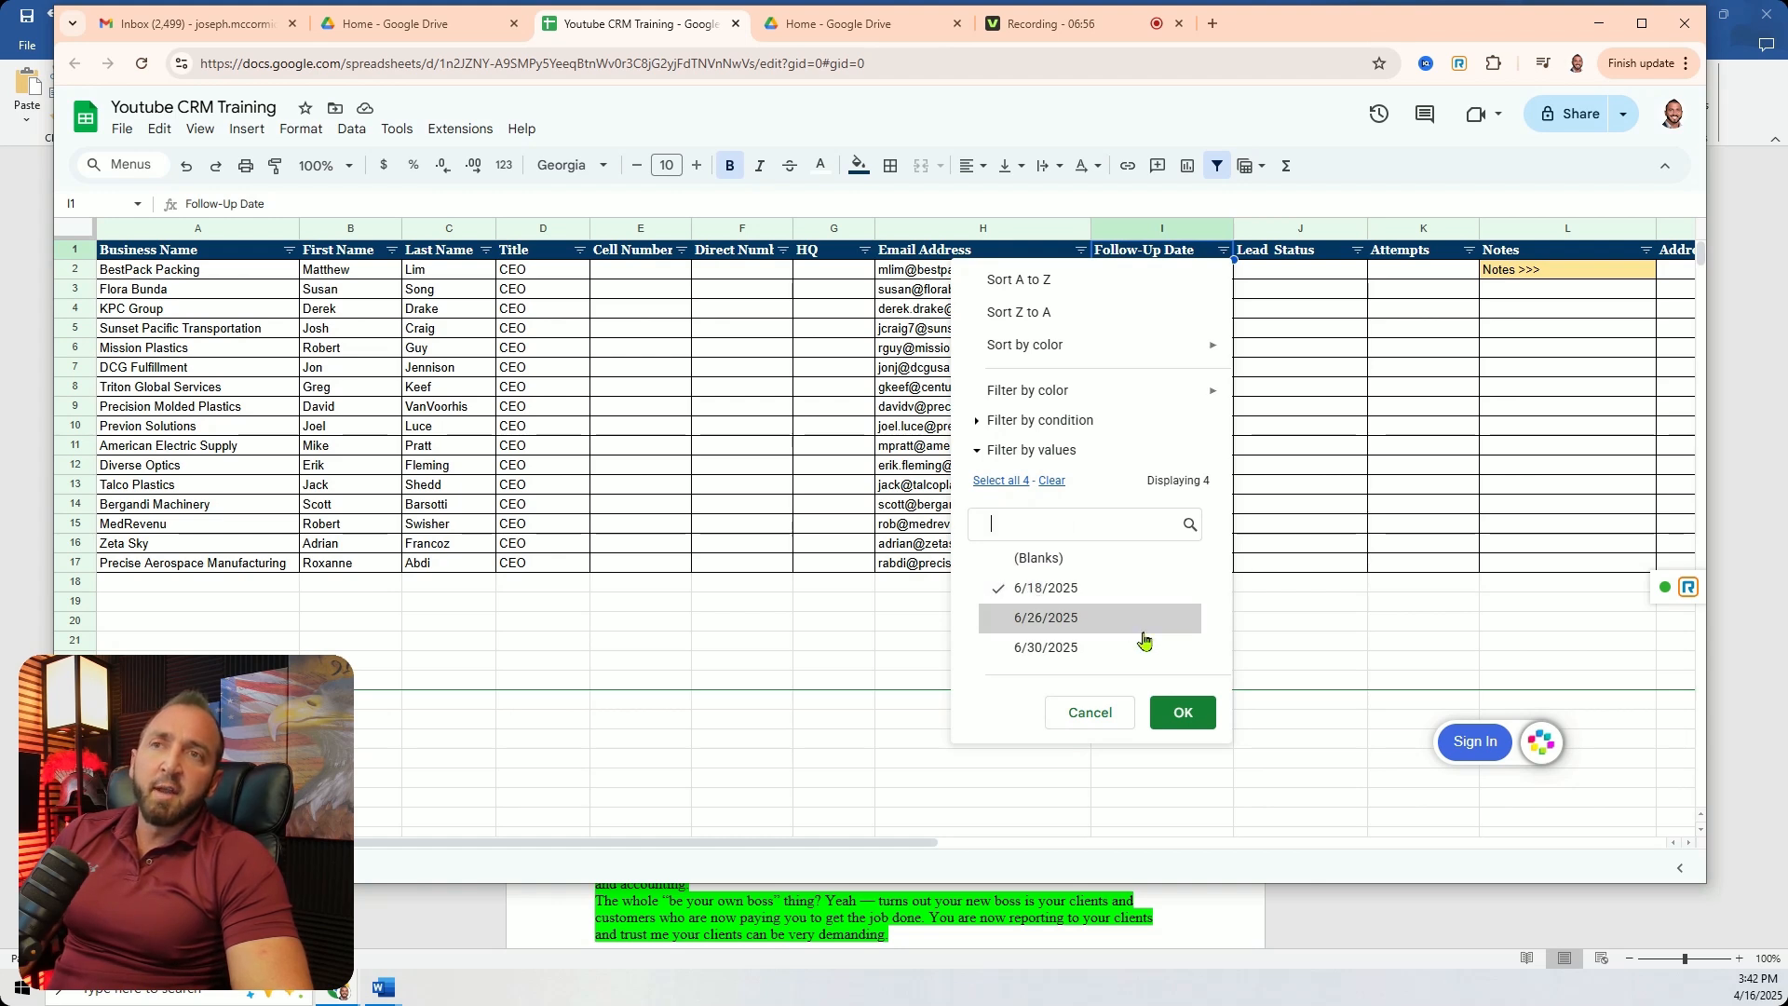
click(1180, 713)
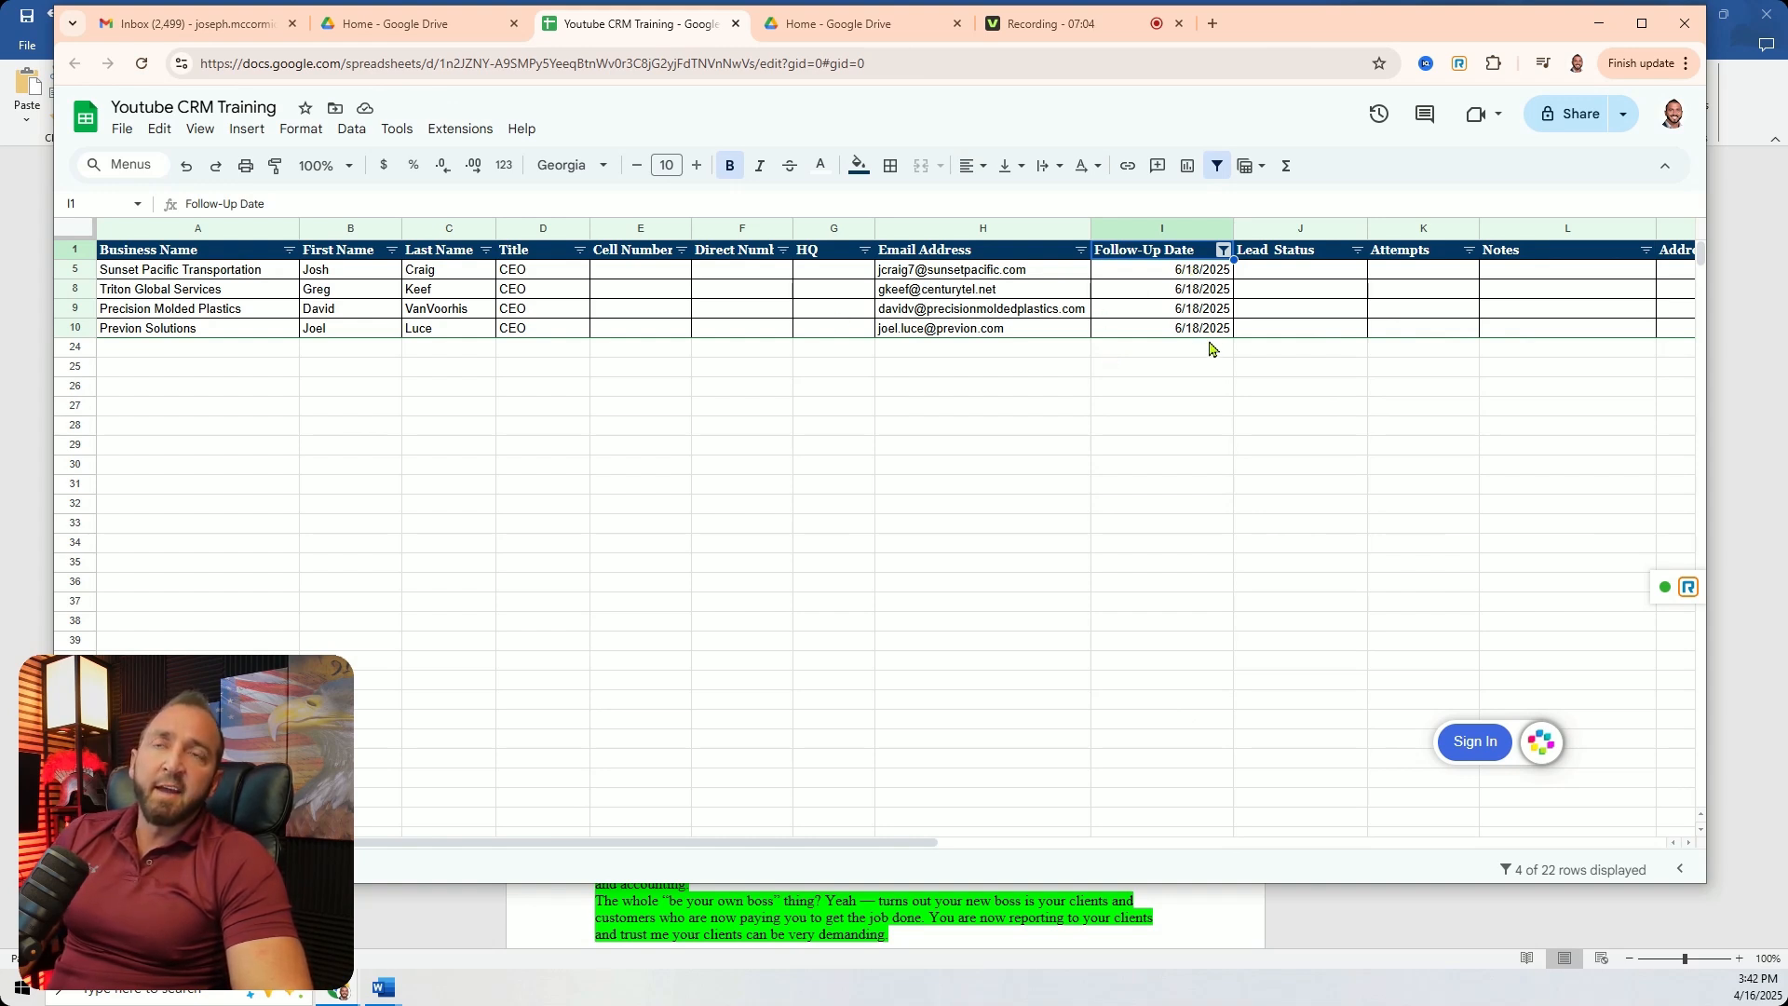
Reselect all values in the Follow-Up Date filter to show every contact row again.
click(1223, 249)
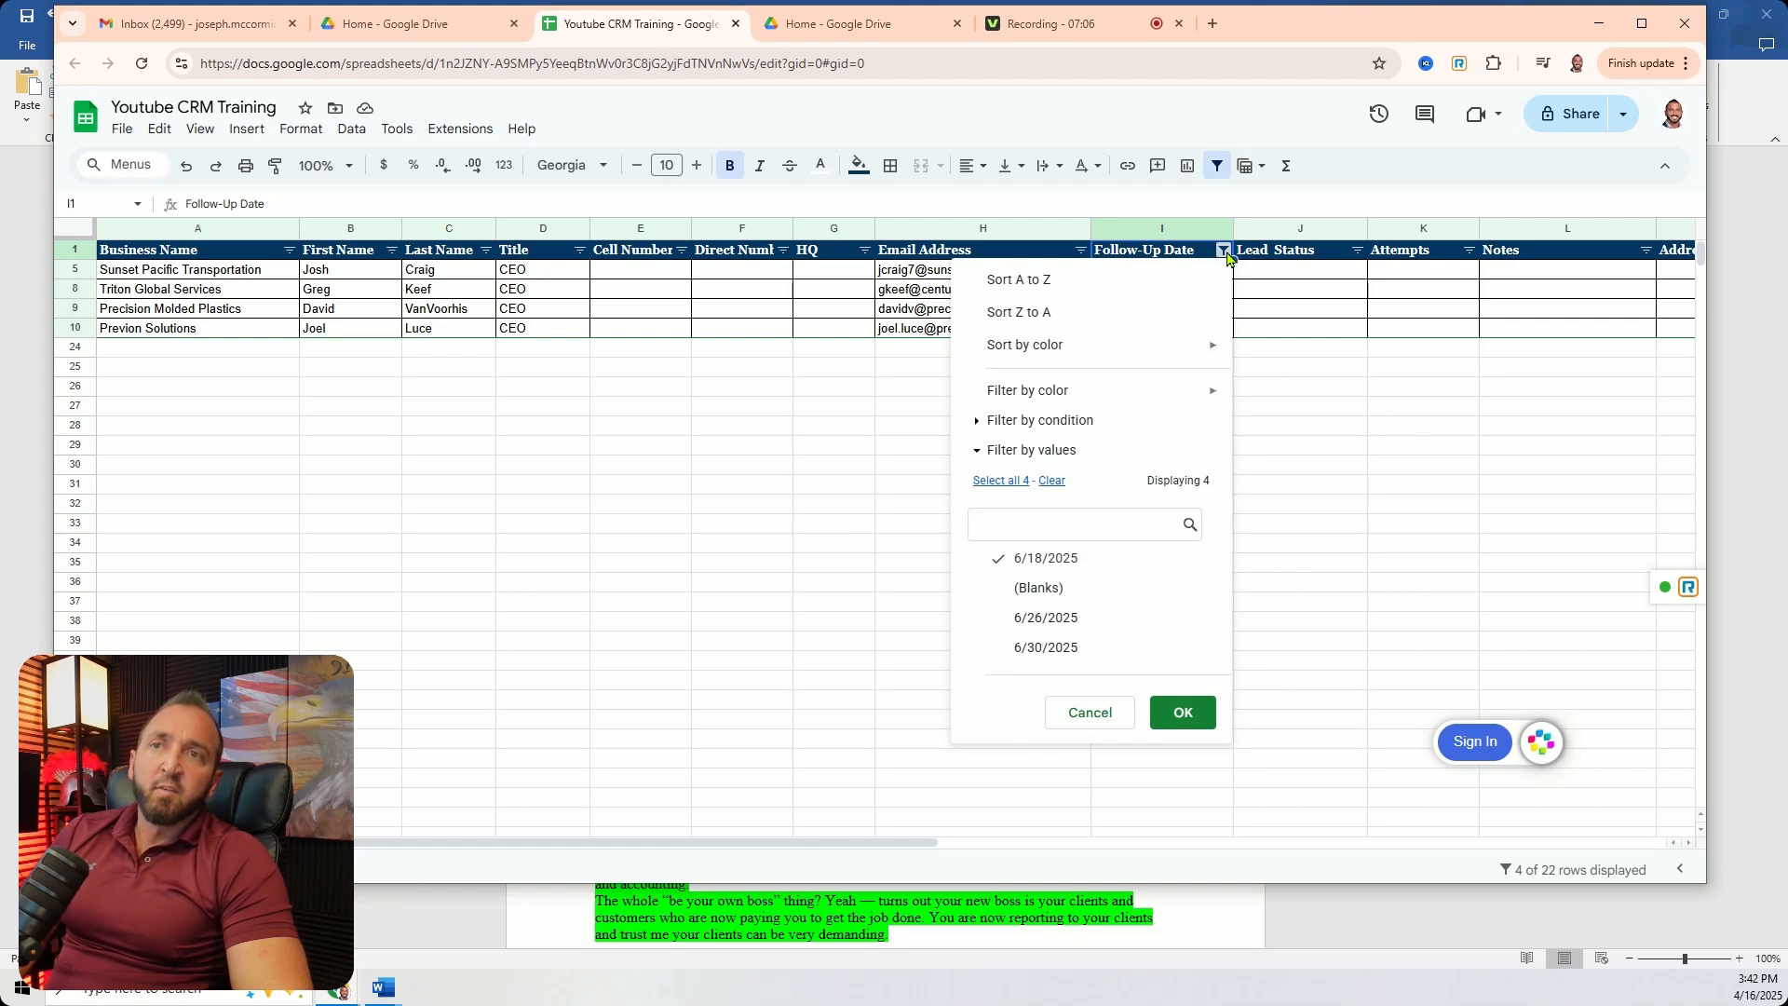
click(1010, 482)
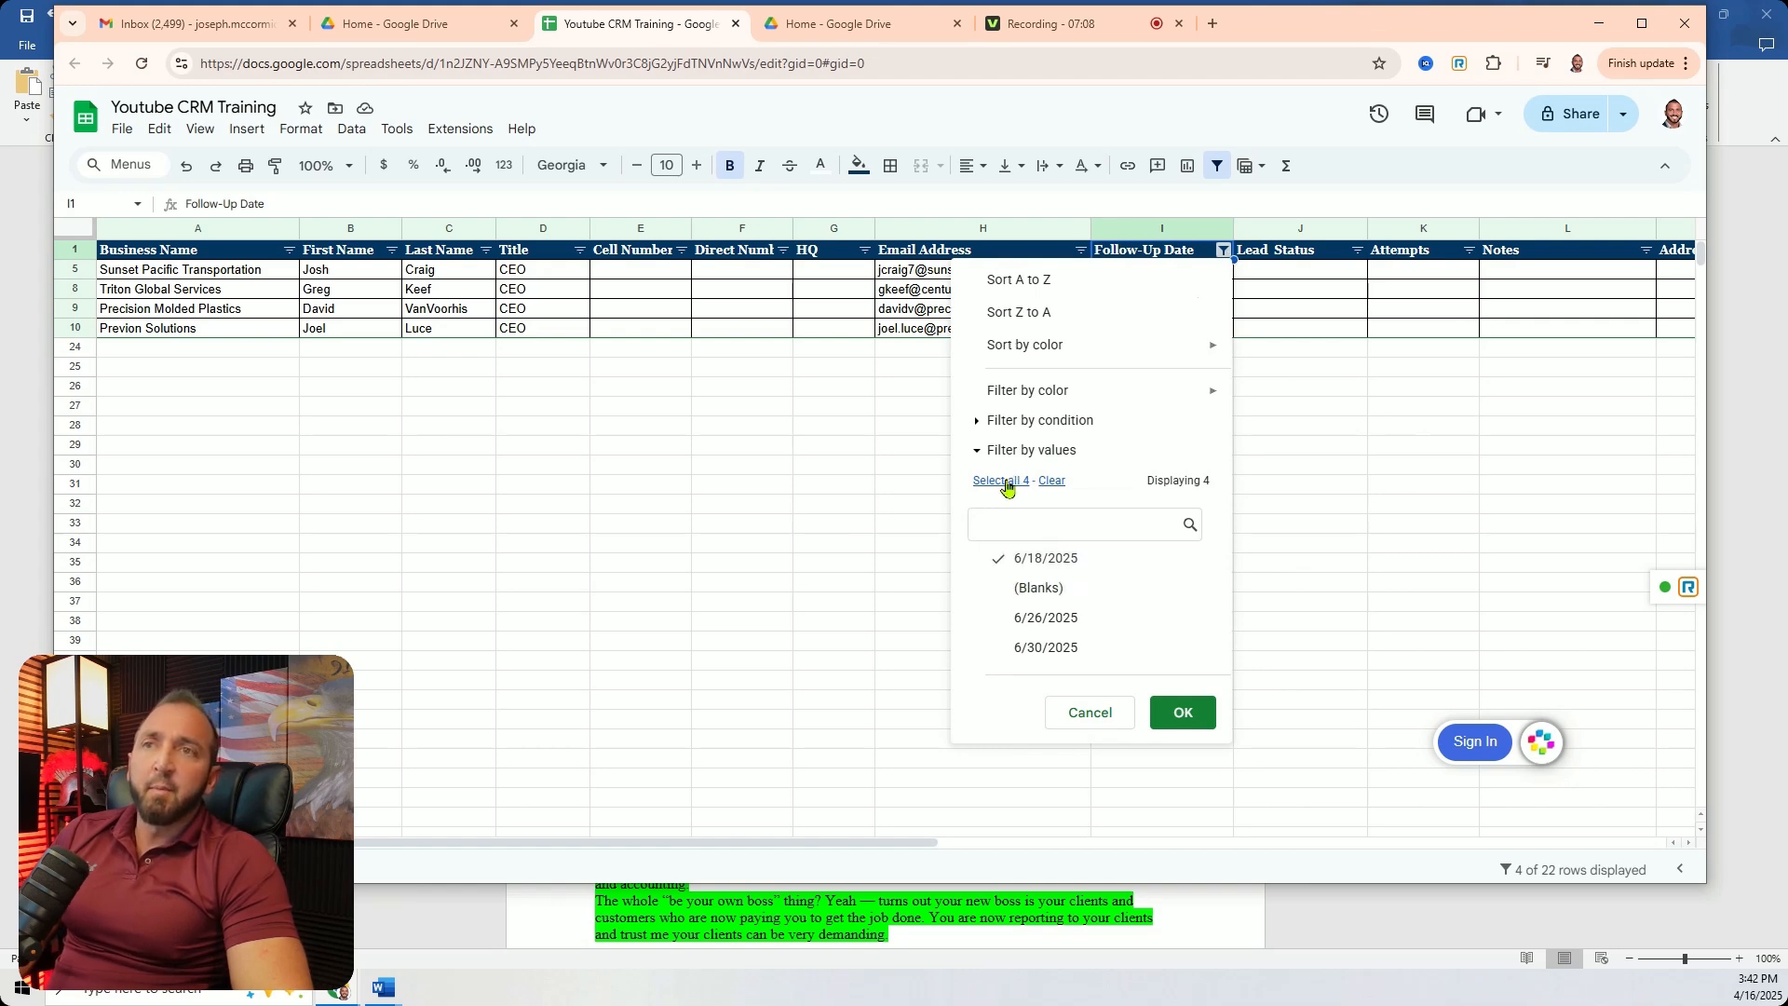
click(1183, 713)
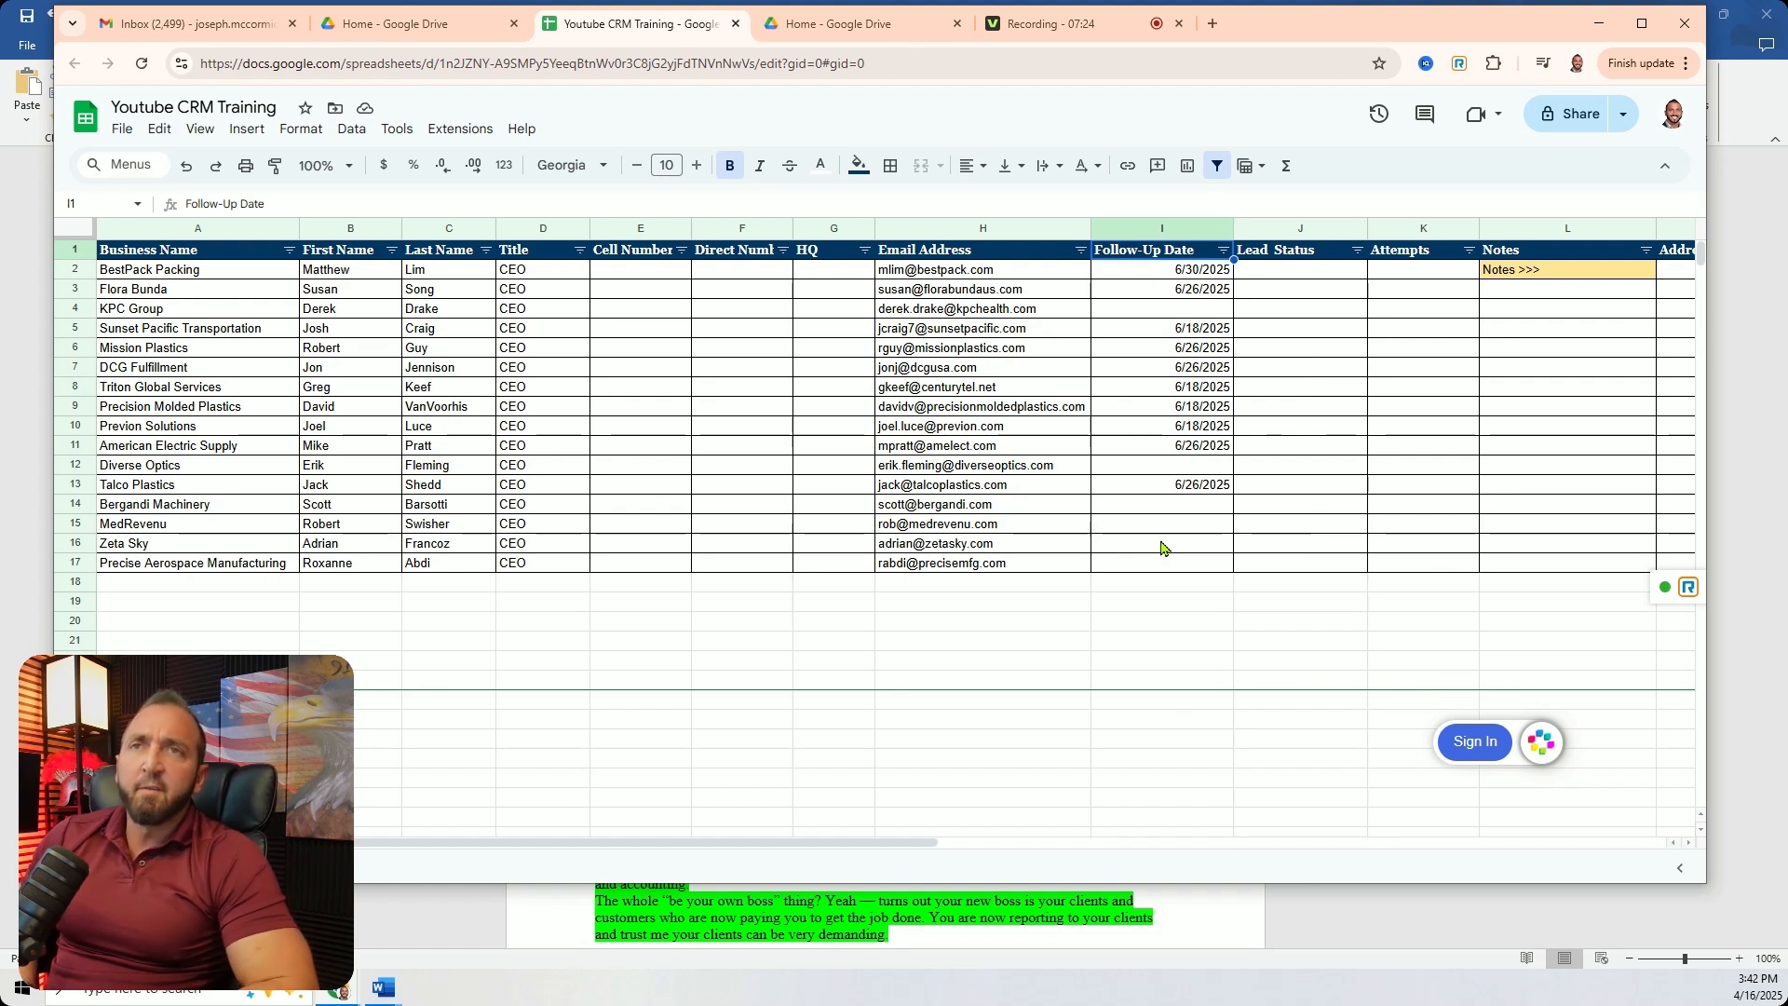
click(1294, 276)
double_click(1295, 275)
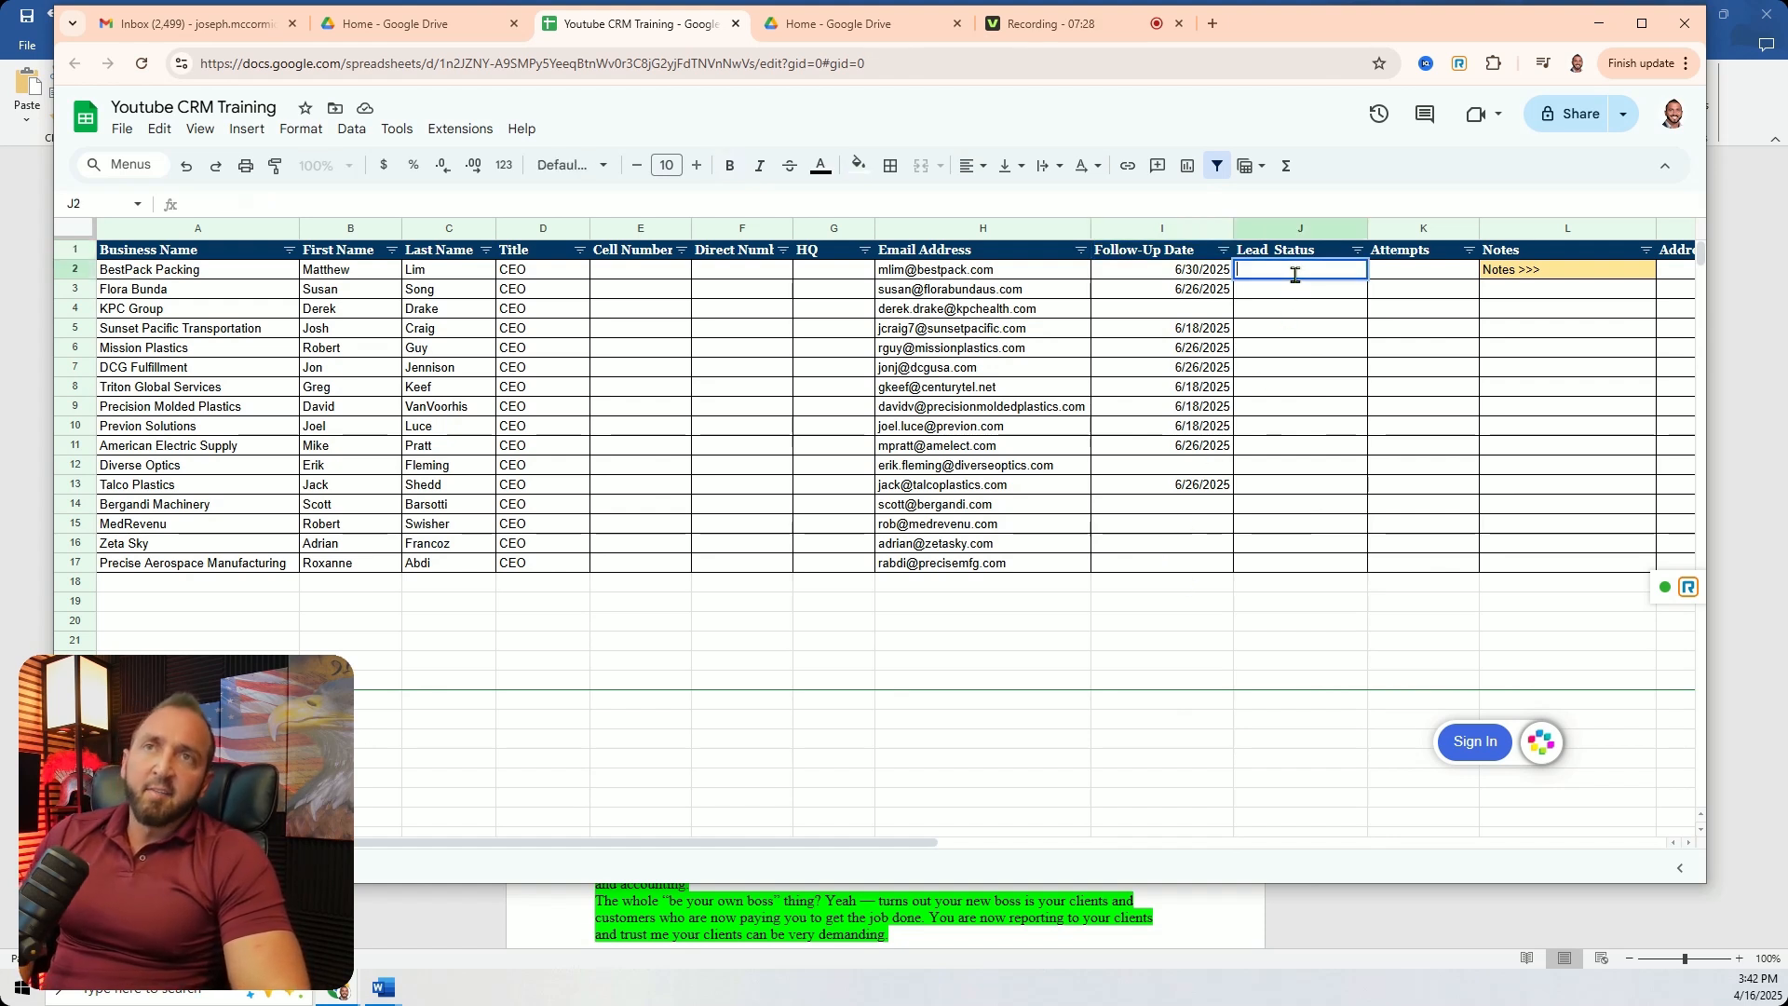
click(1265, 611)
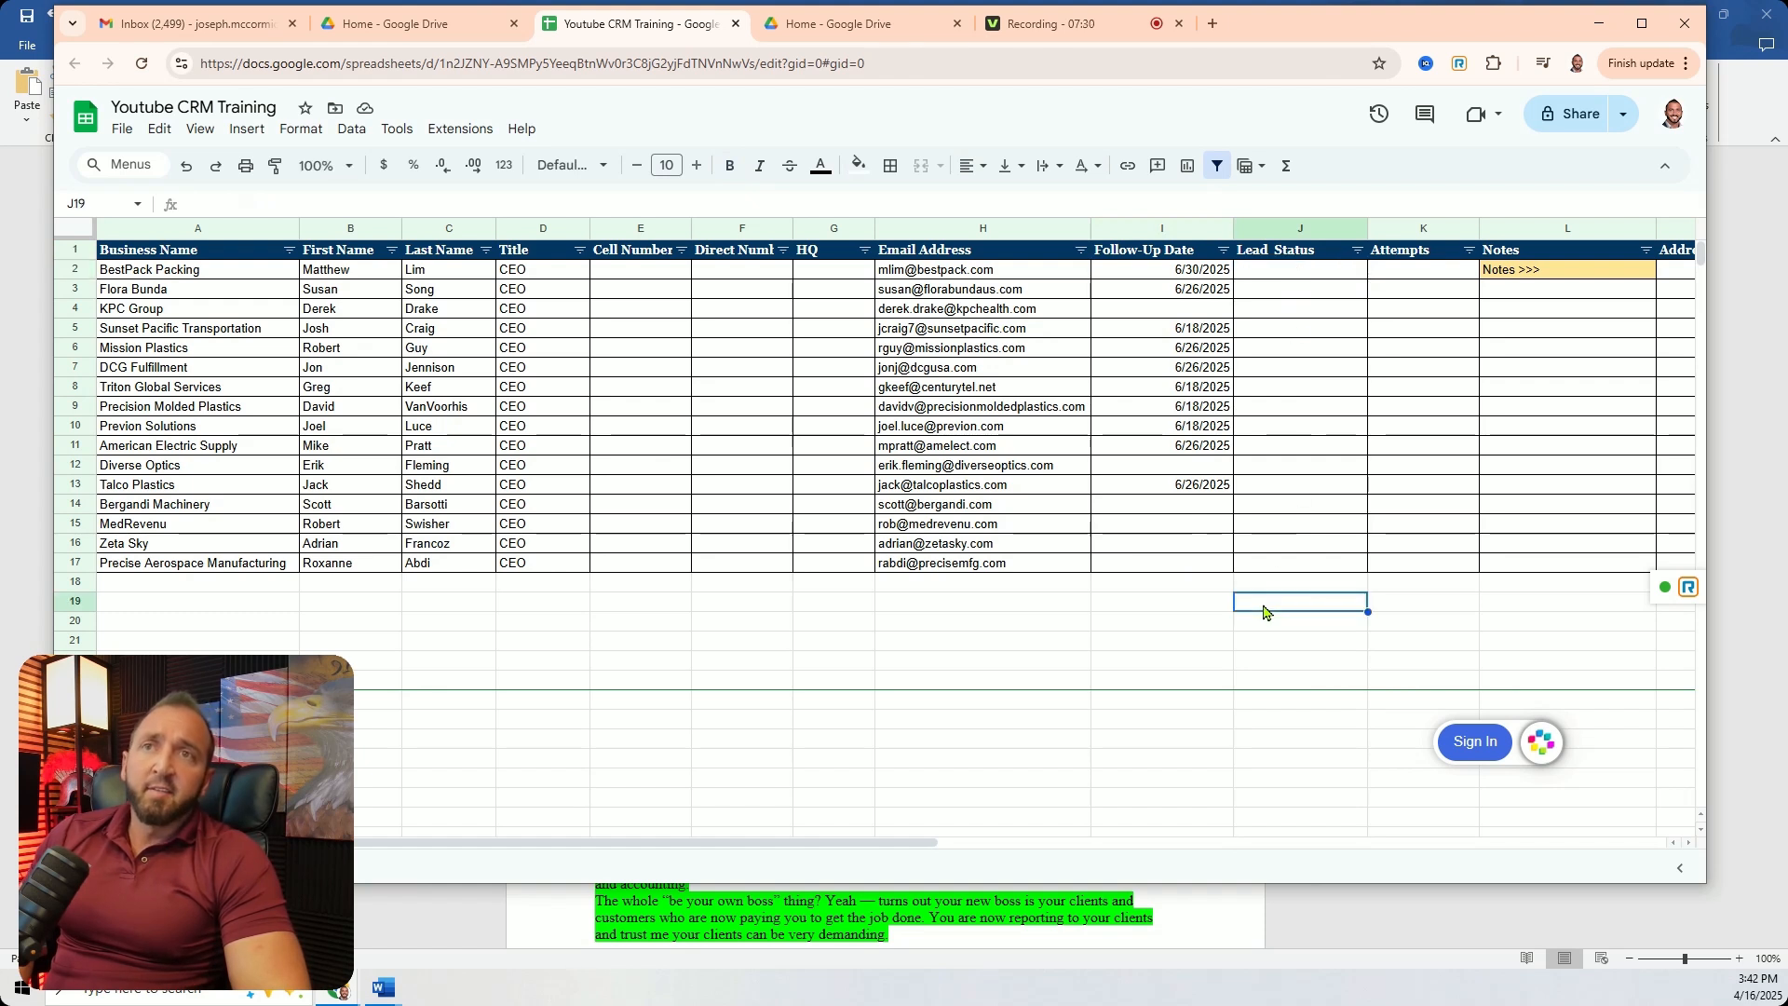
click(1286, 272)
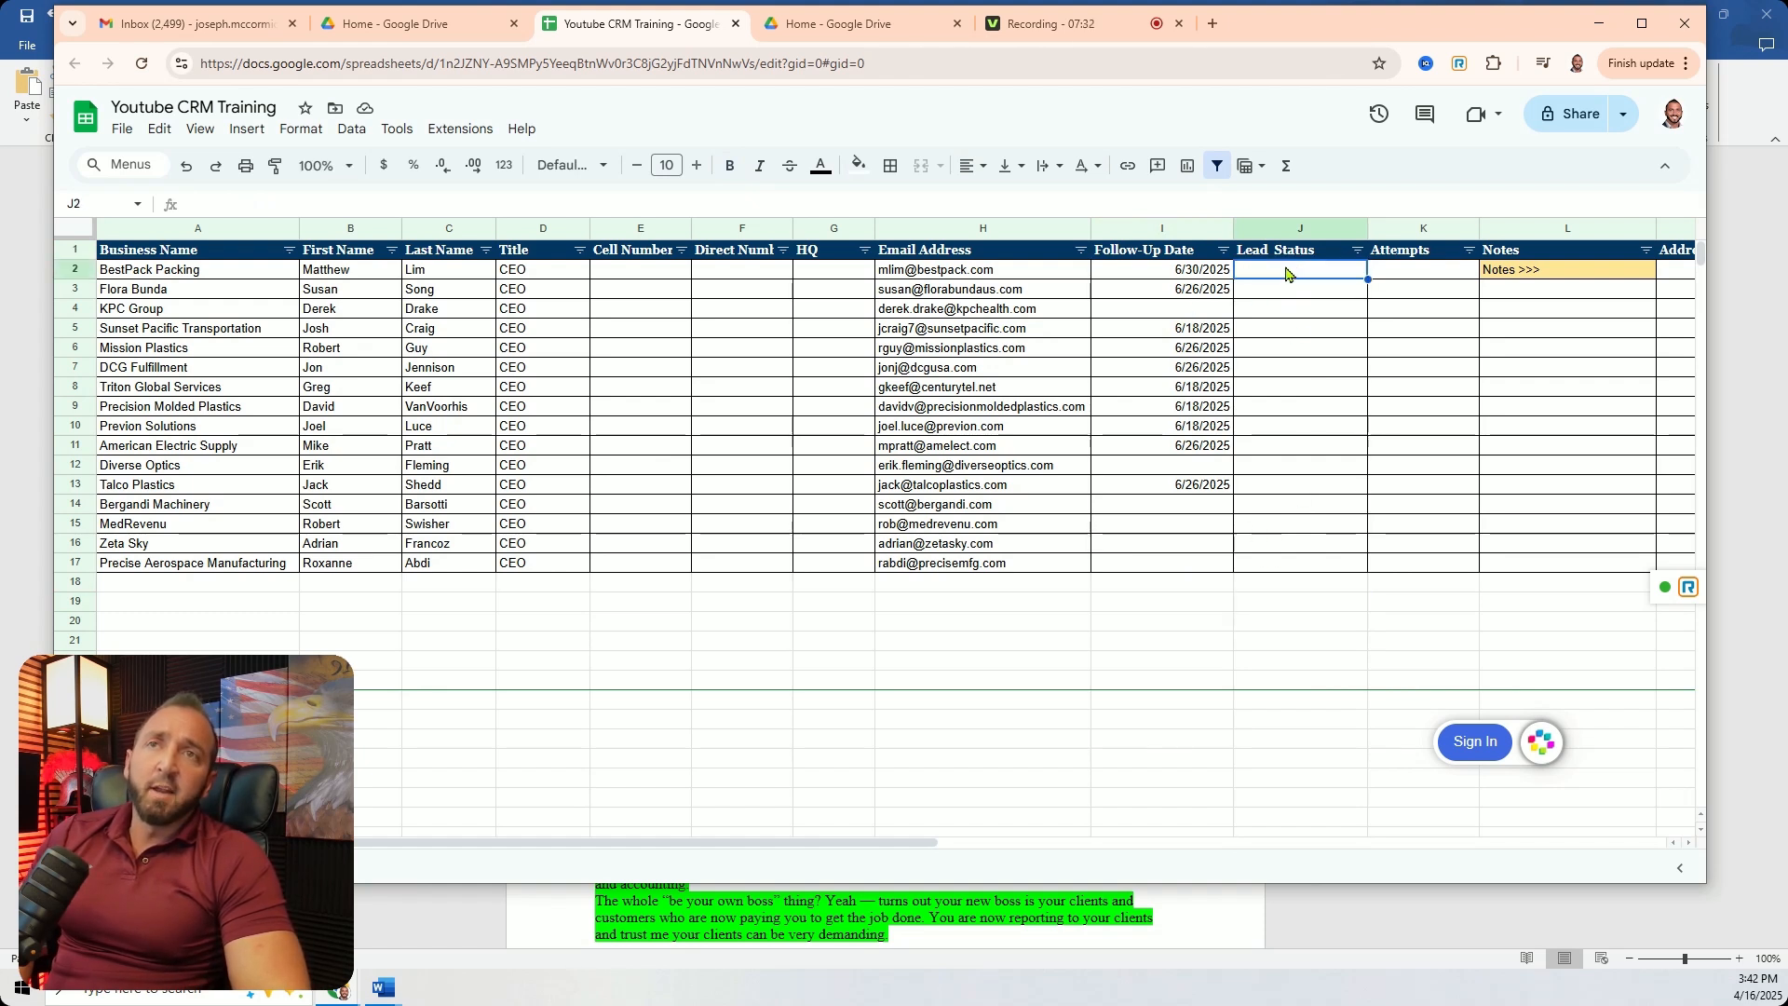
double_click(1287, 271)
click(1283, 613)
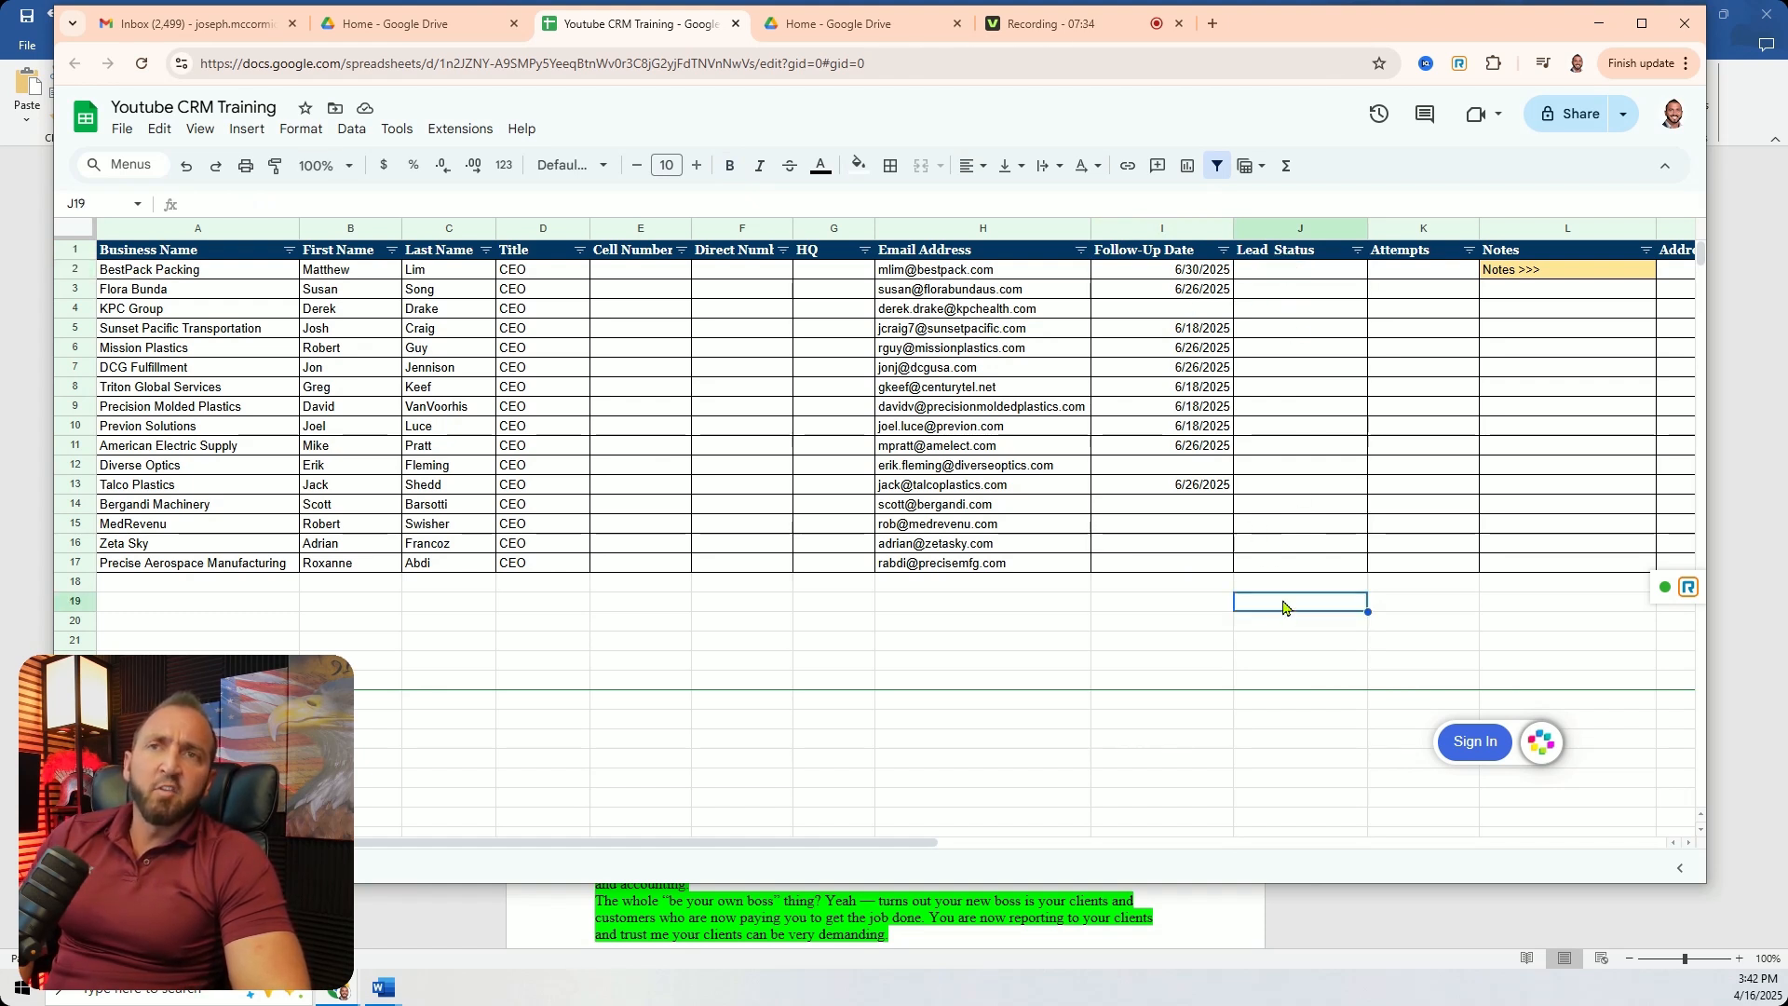
double_click(1292, 269)
click(1288, 610)
click(1302, 271)
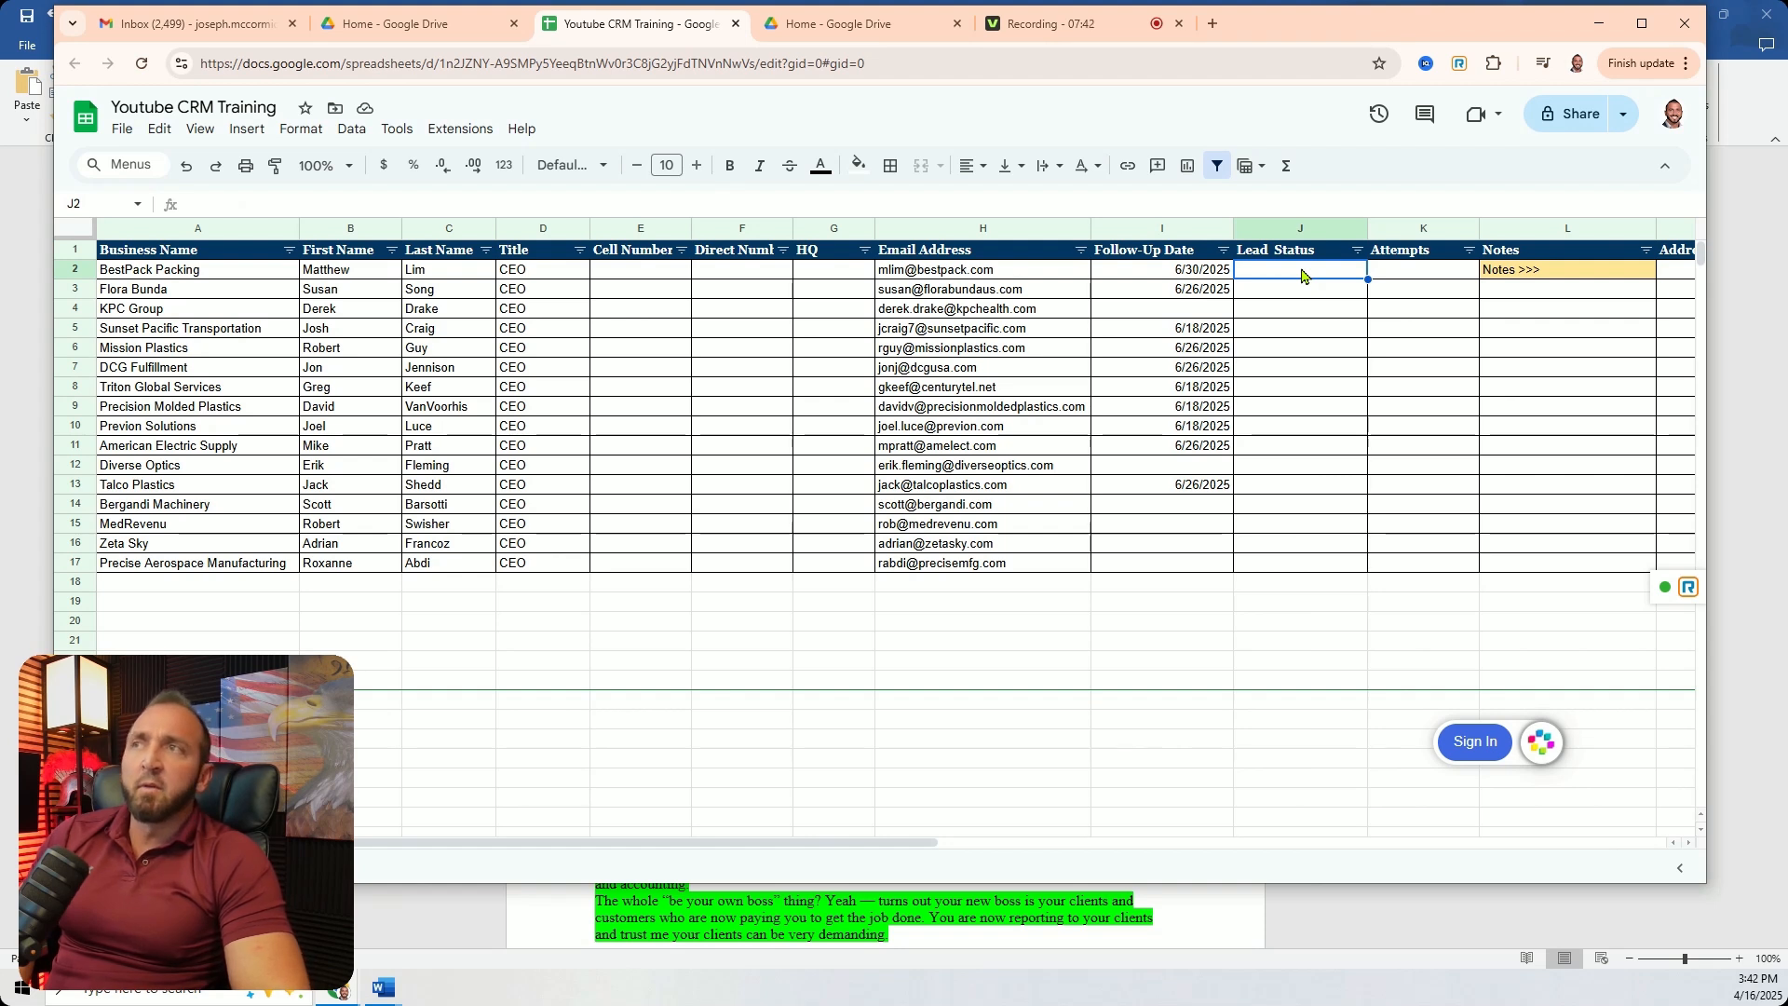
double_click(1301, 269)
click(1302, 603)
Insert a dropdown in Lead Status cell J2 and name its first item Follow-Up.
double_click(1300, 270)
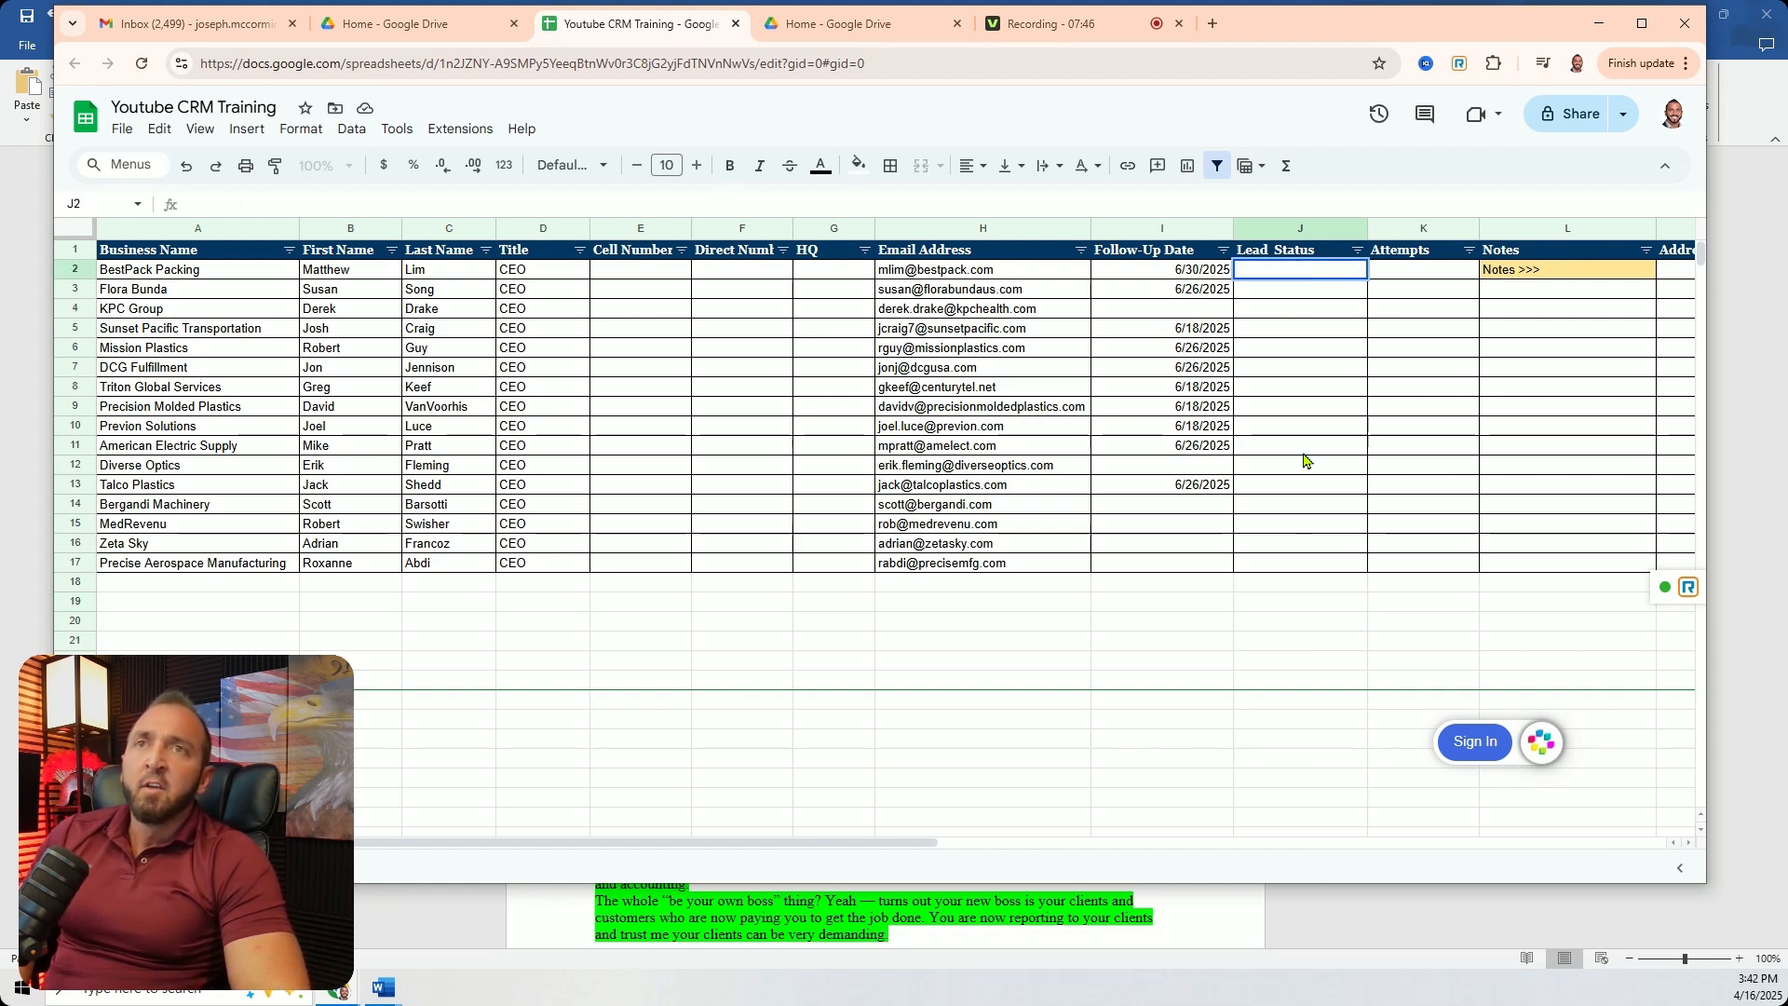
click(246, 129)
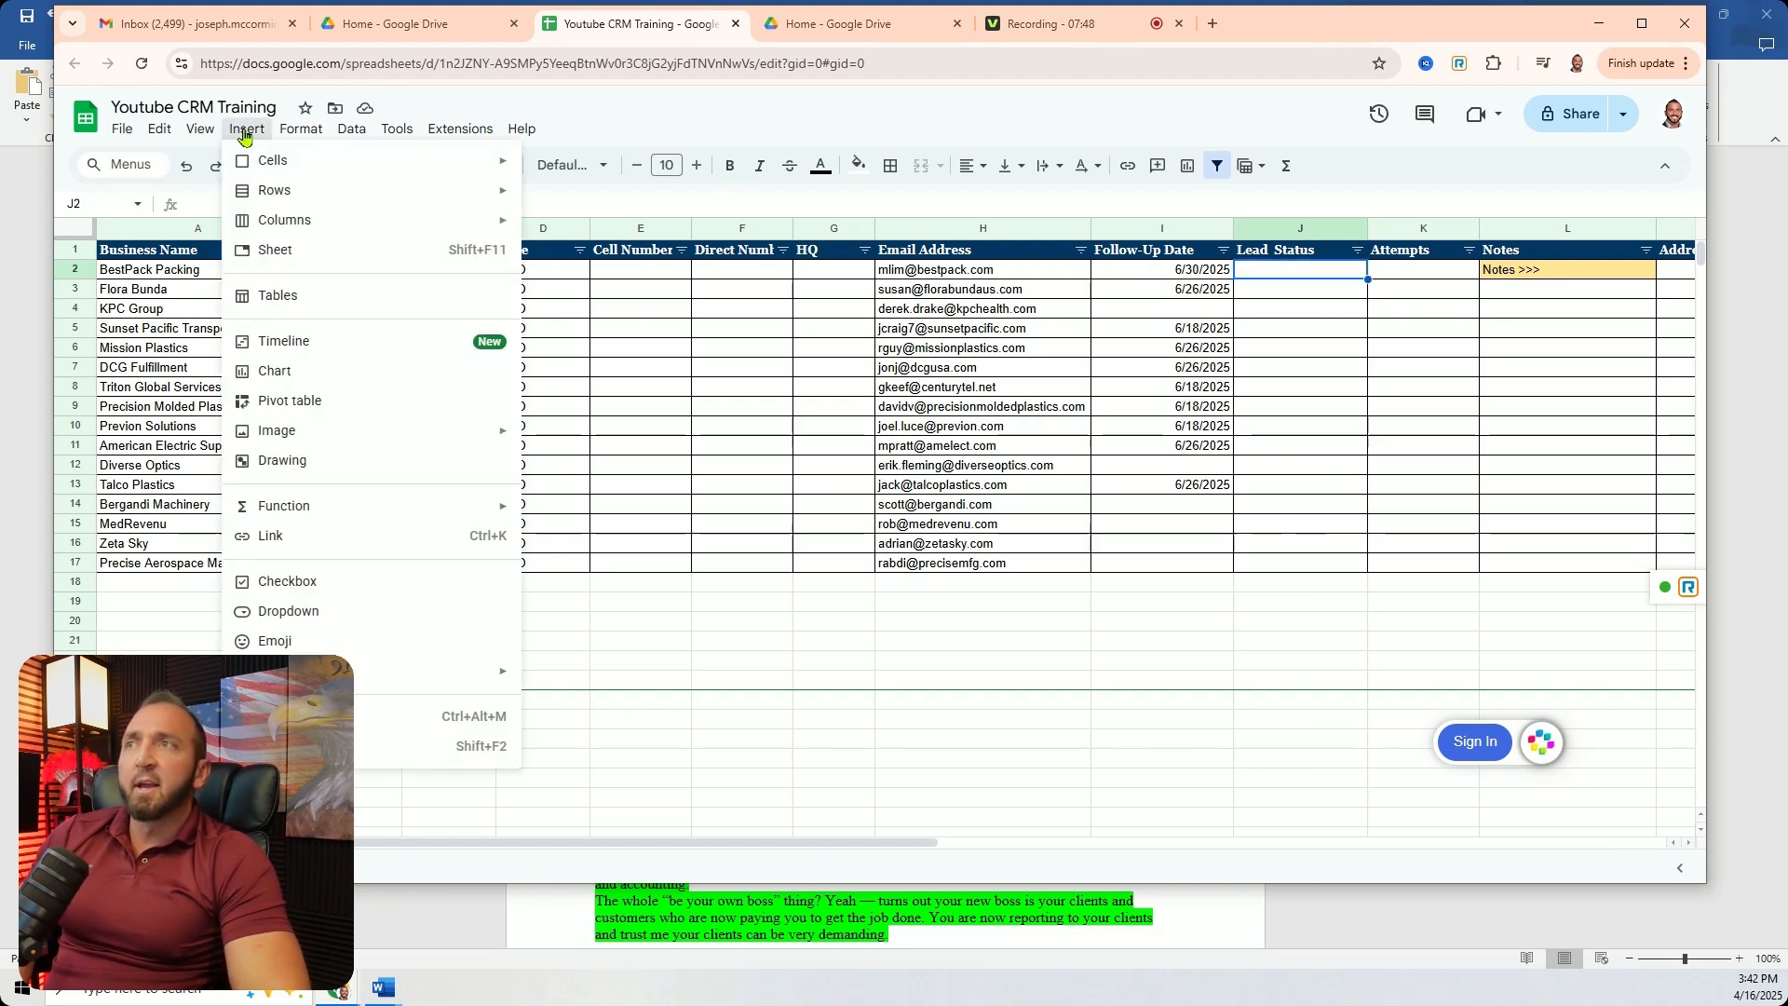
click(313, 613)
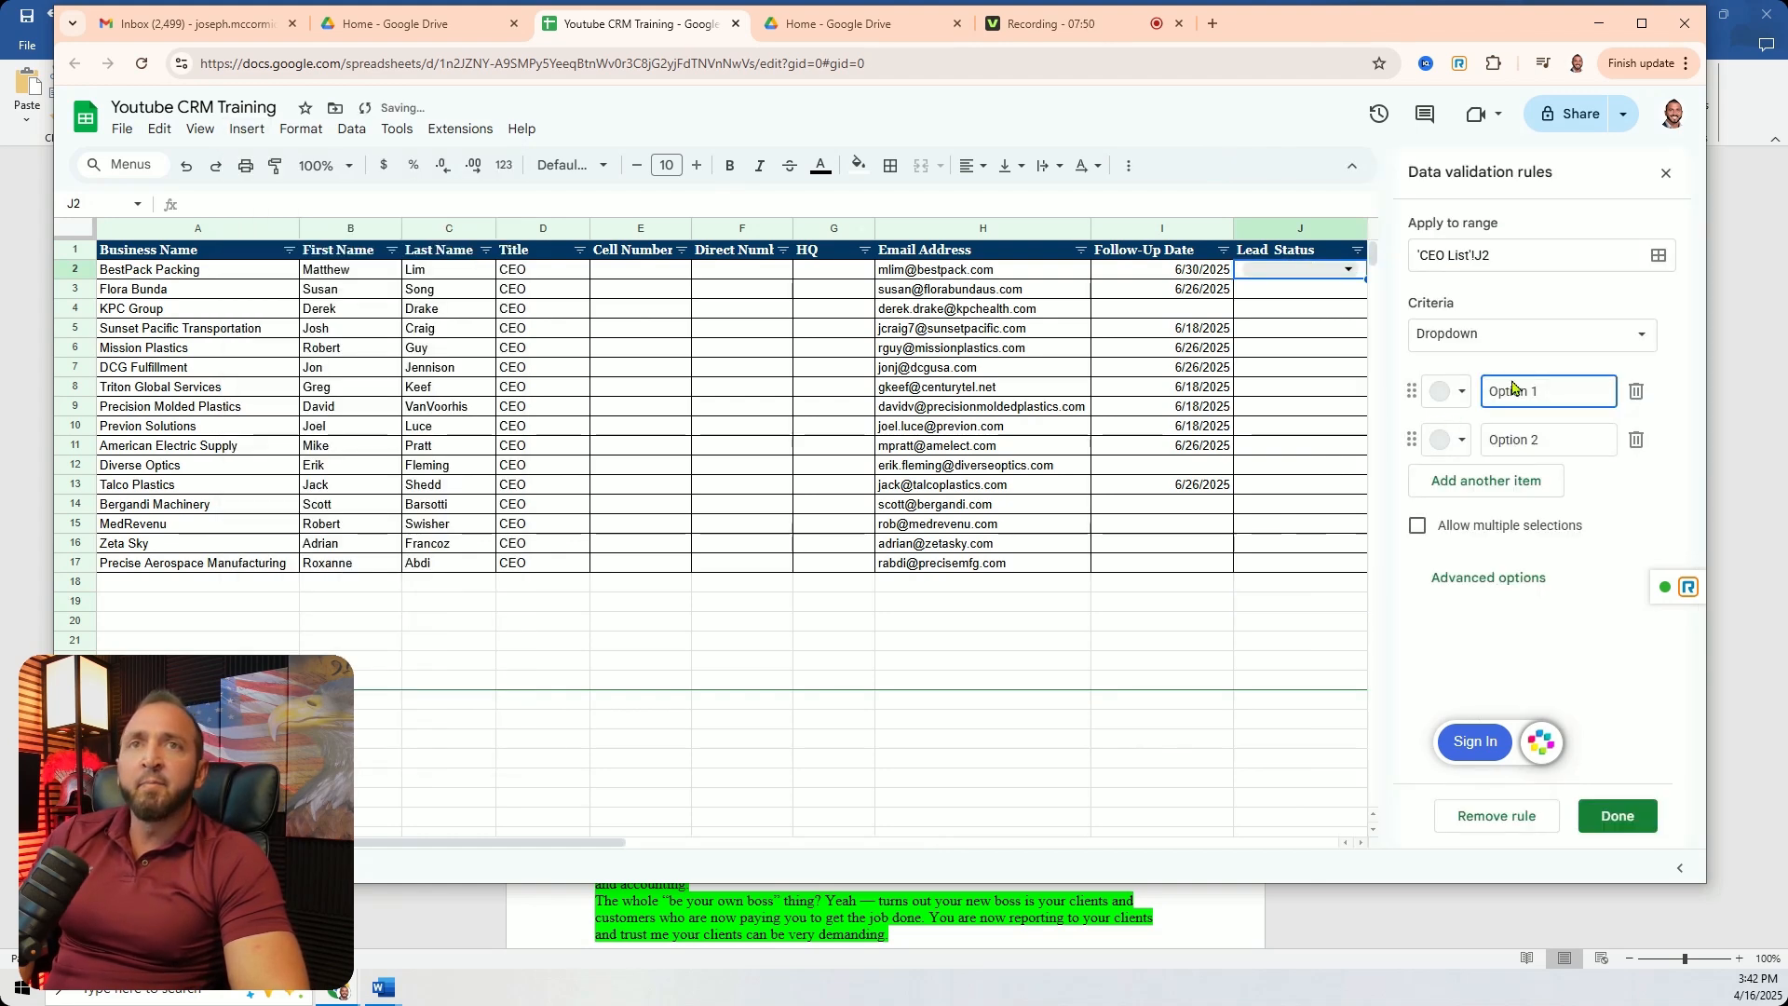
text(Follow)
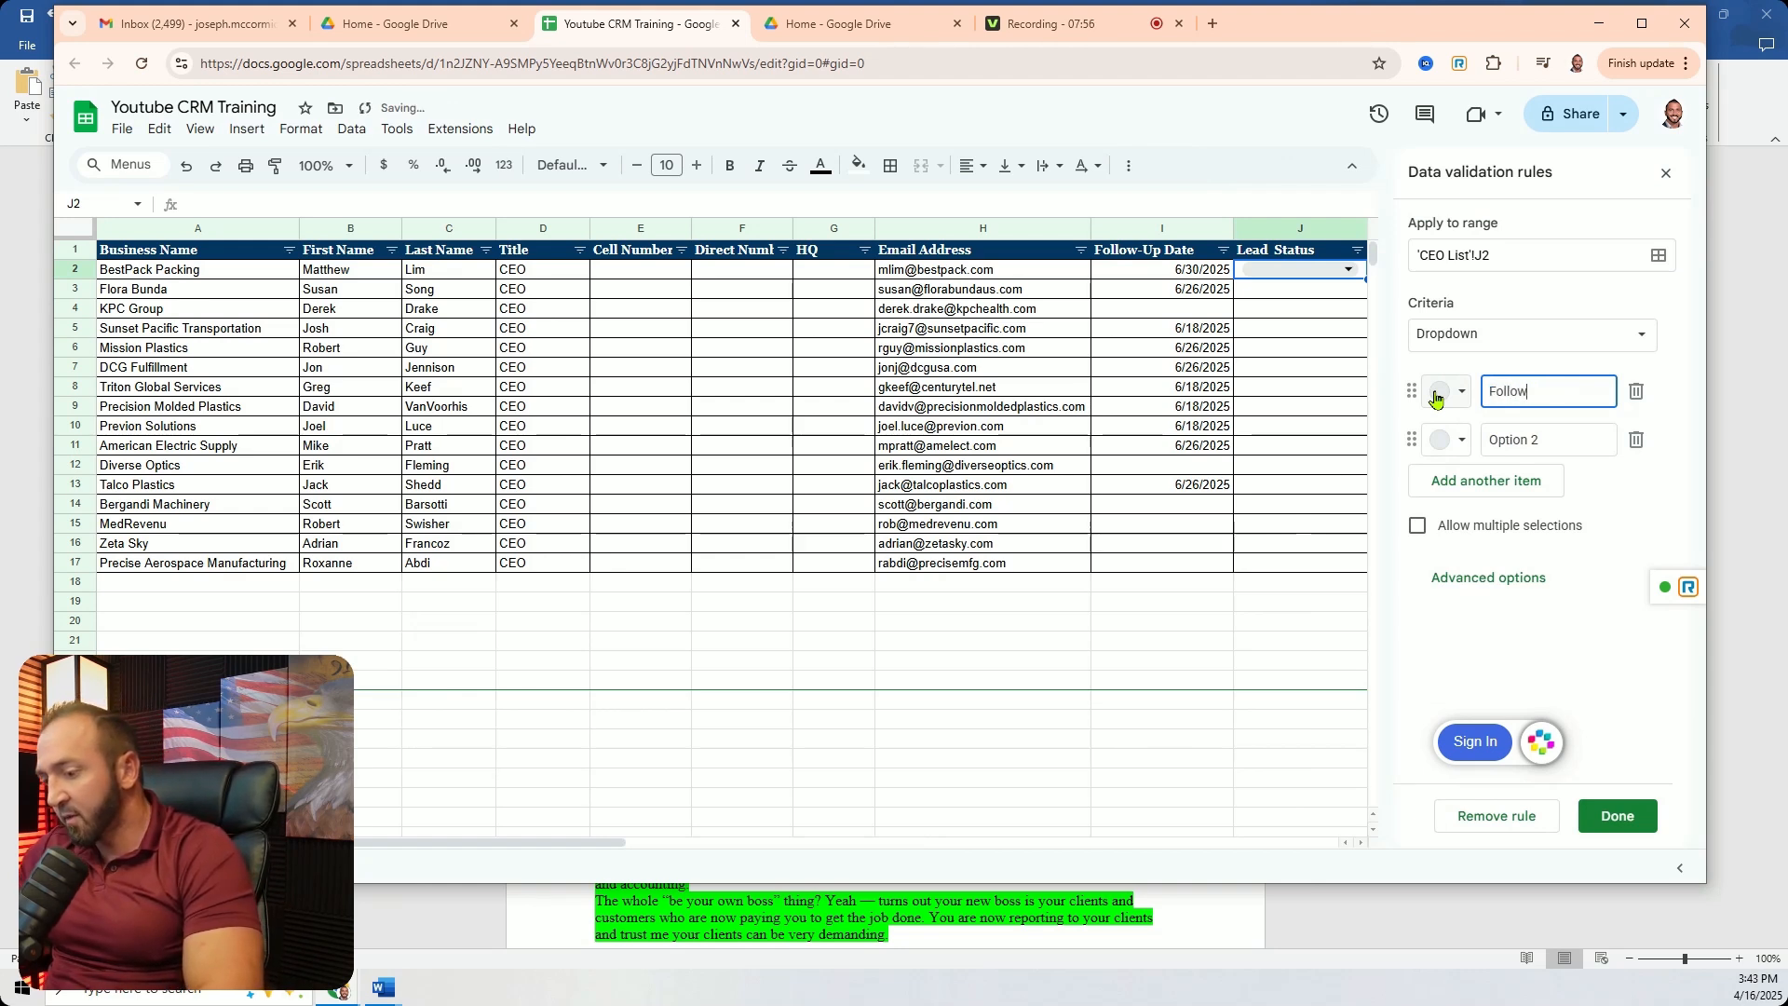
Name the second item of the Lead Status dropdown Cold Lead.
click(1528, 454)
key(BackSpace)
key(BackSpace)
key(BackSpace)
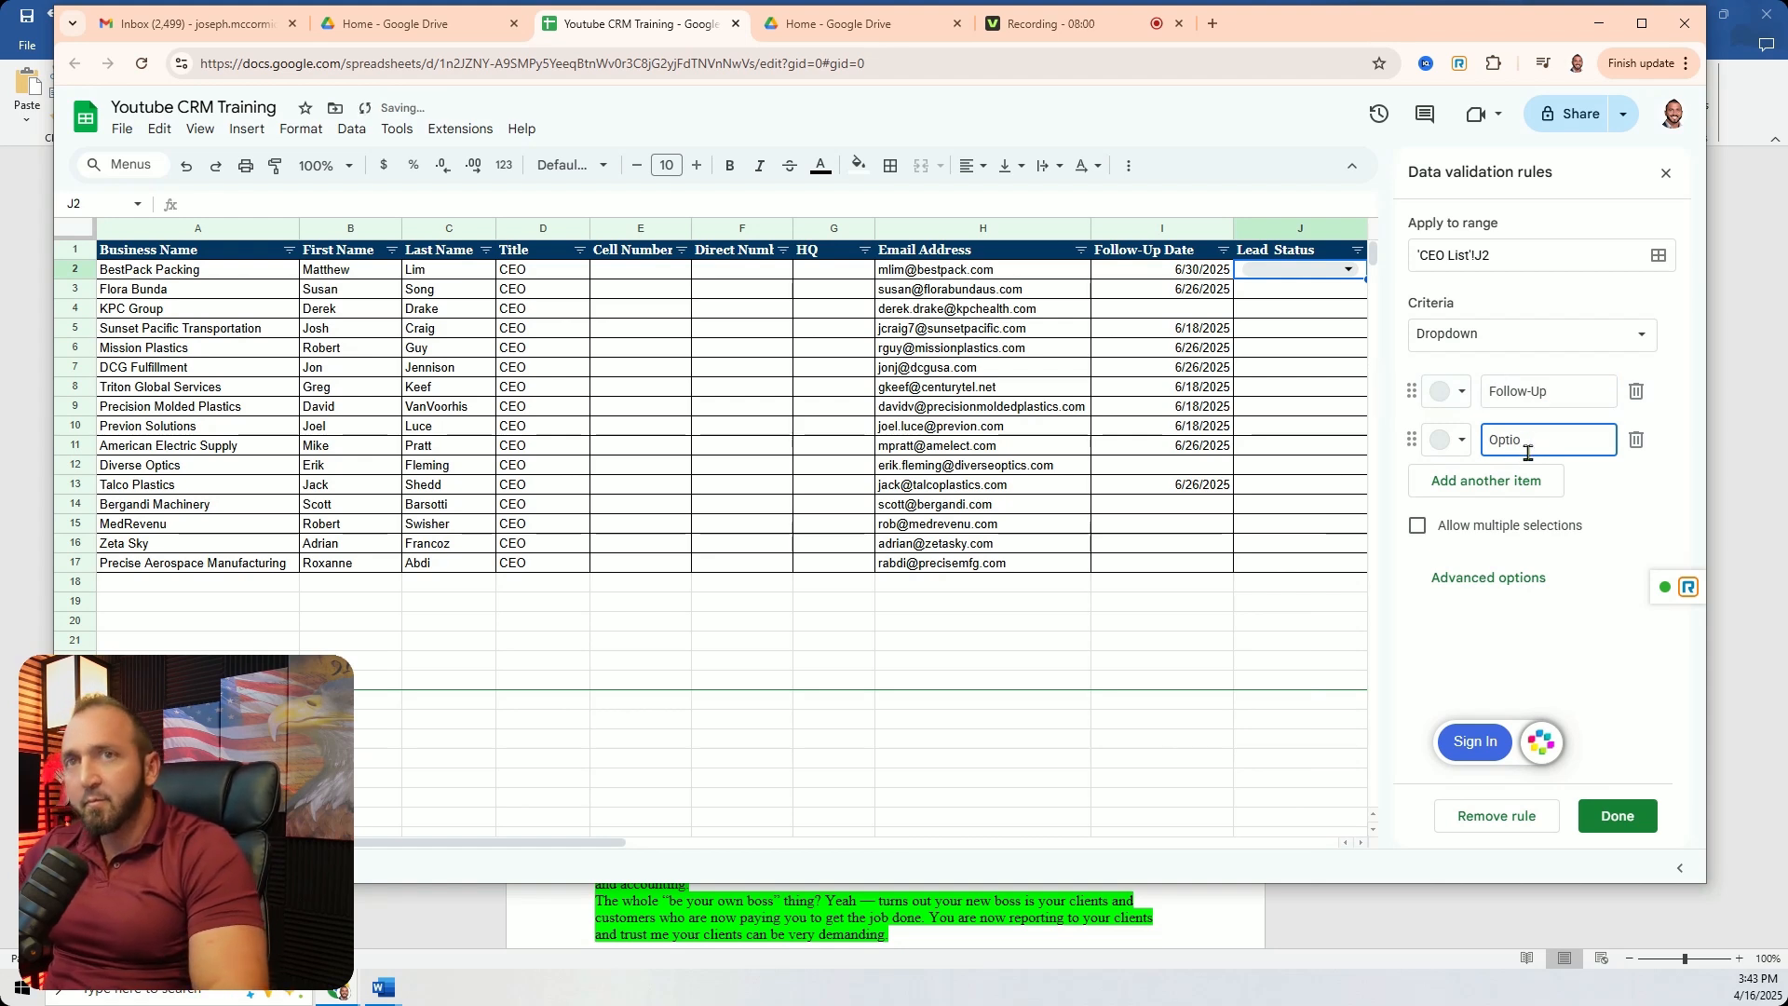
text(Cold)
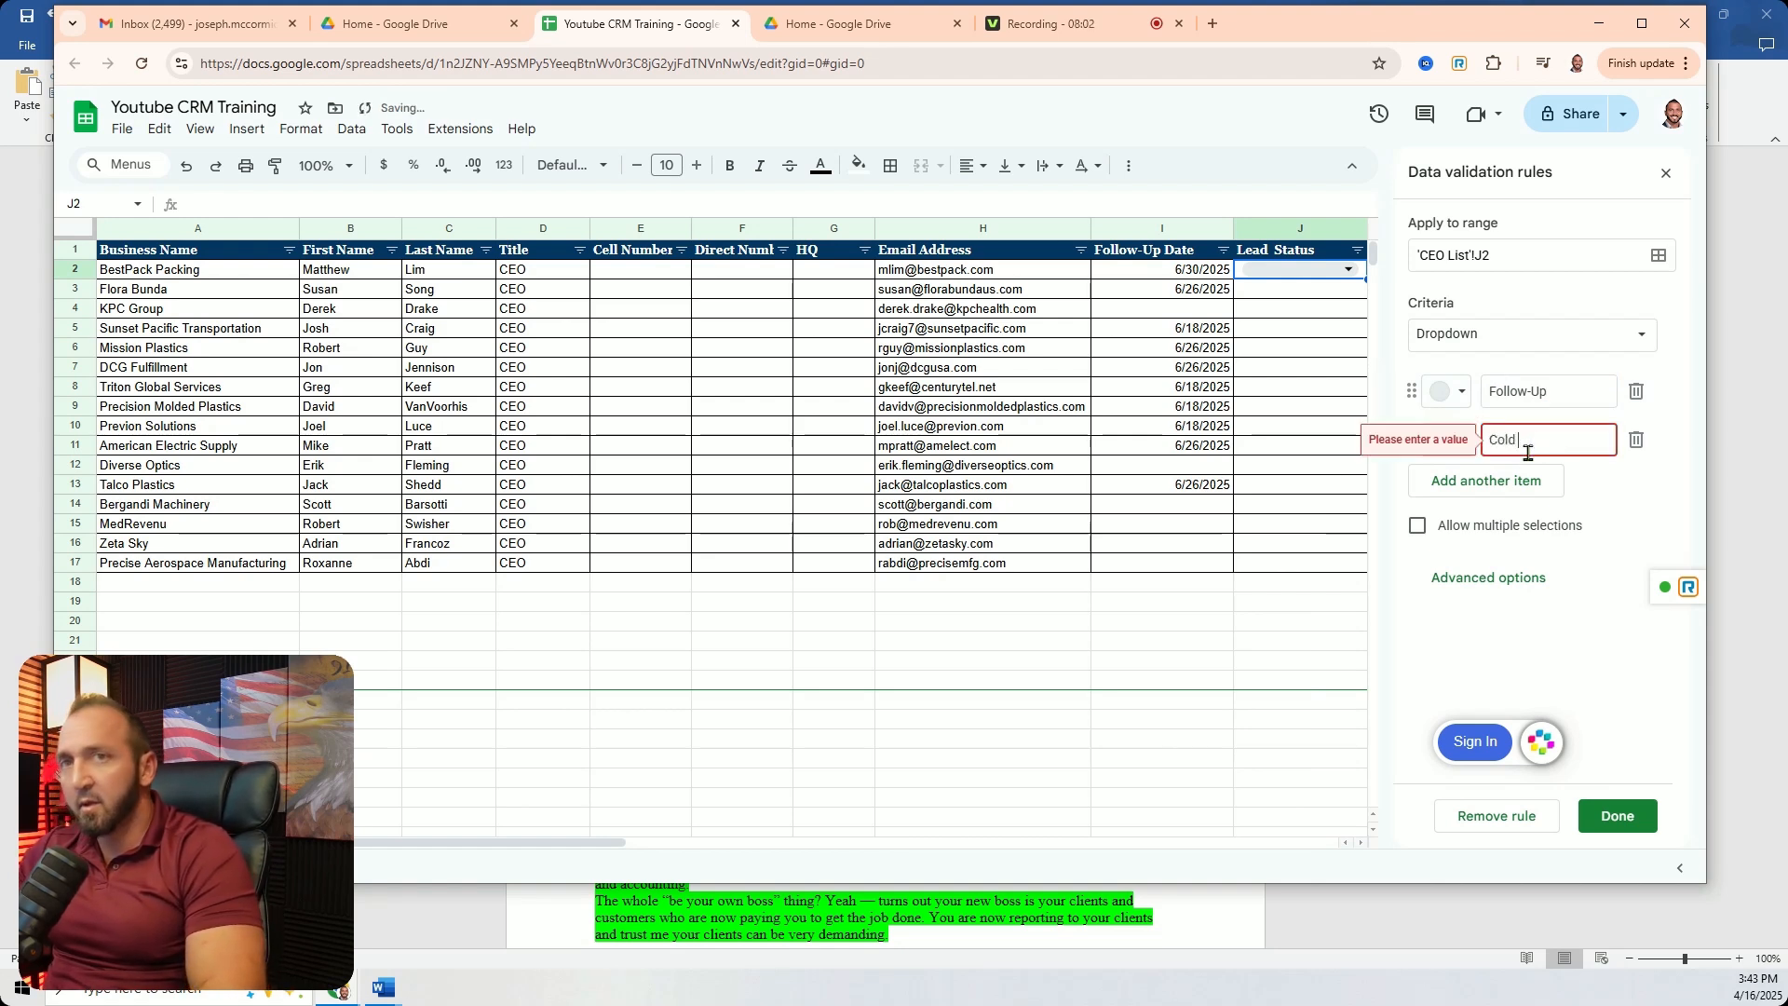
text( Lead)
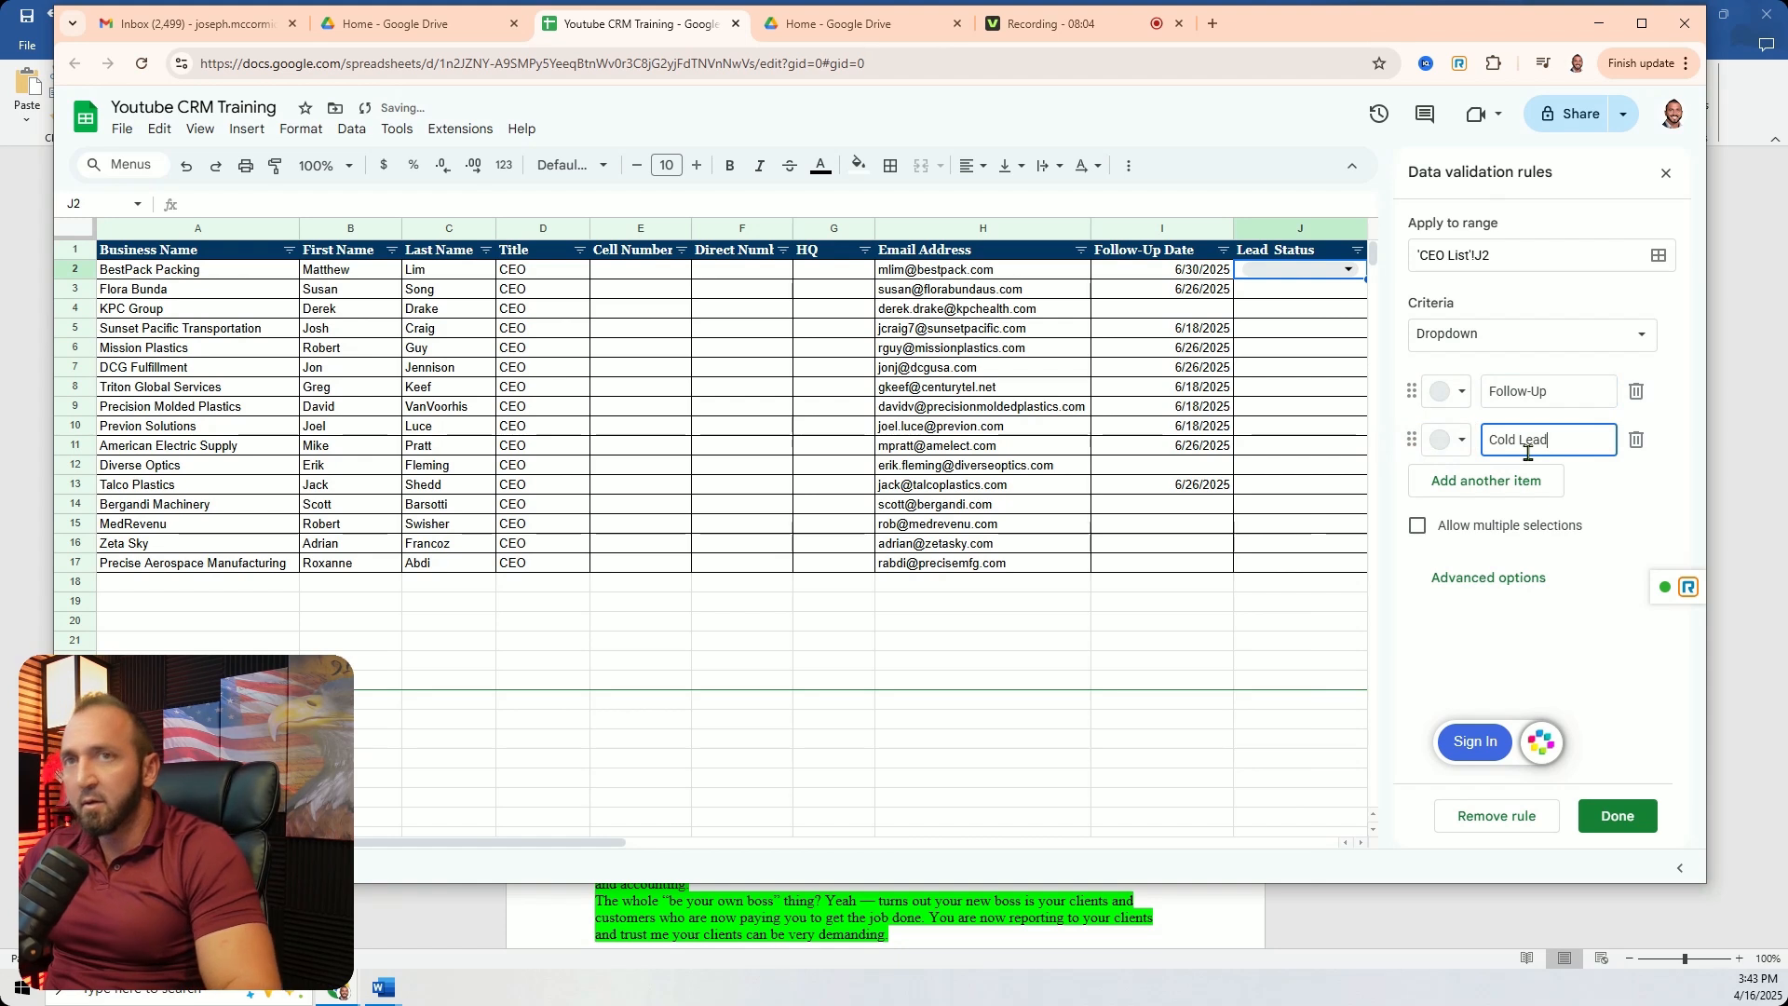
Add three more items to the Lead Status dropdown: Warm Lead, Hot Lead and Do Not Call.
click(1502, 480)
text(Warm Lea)
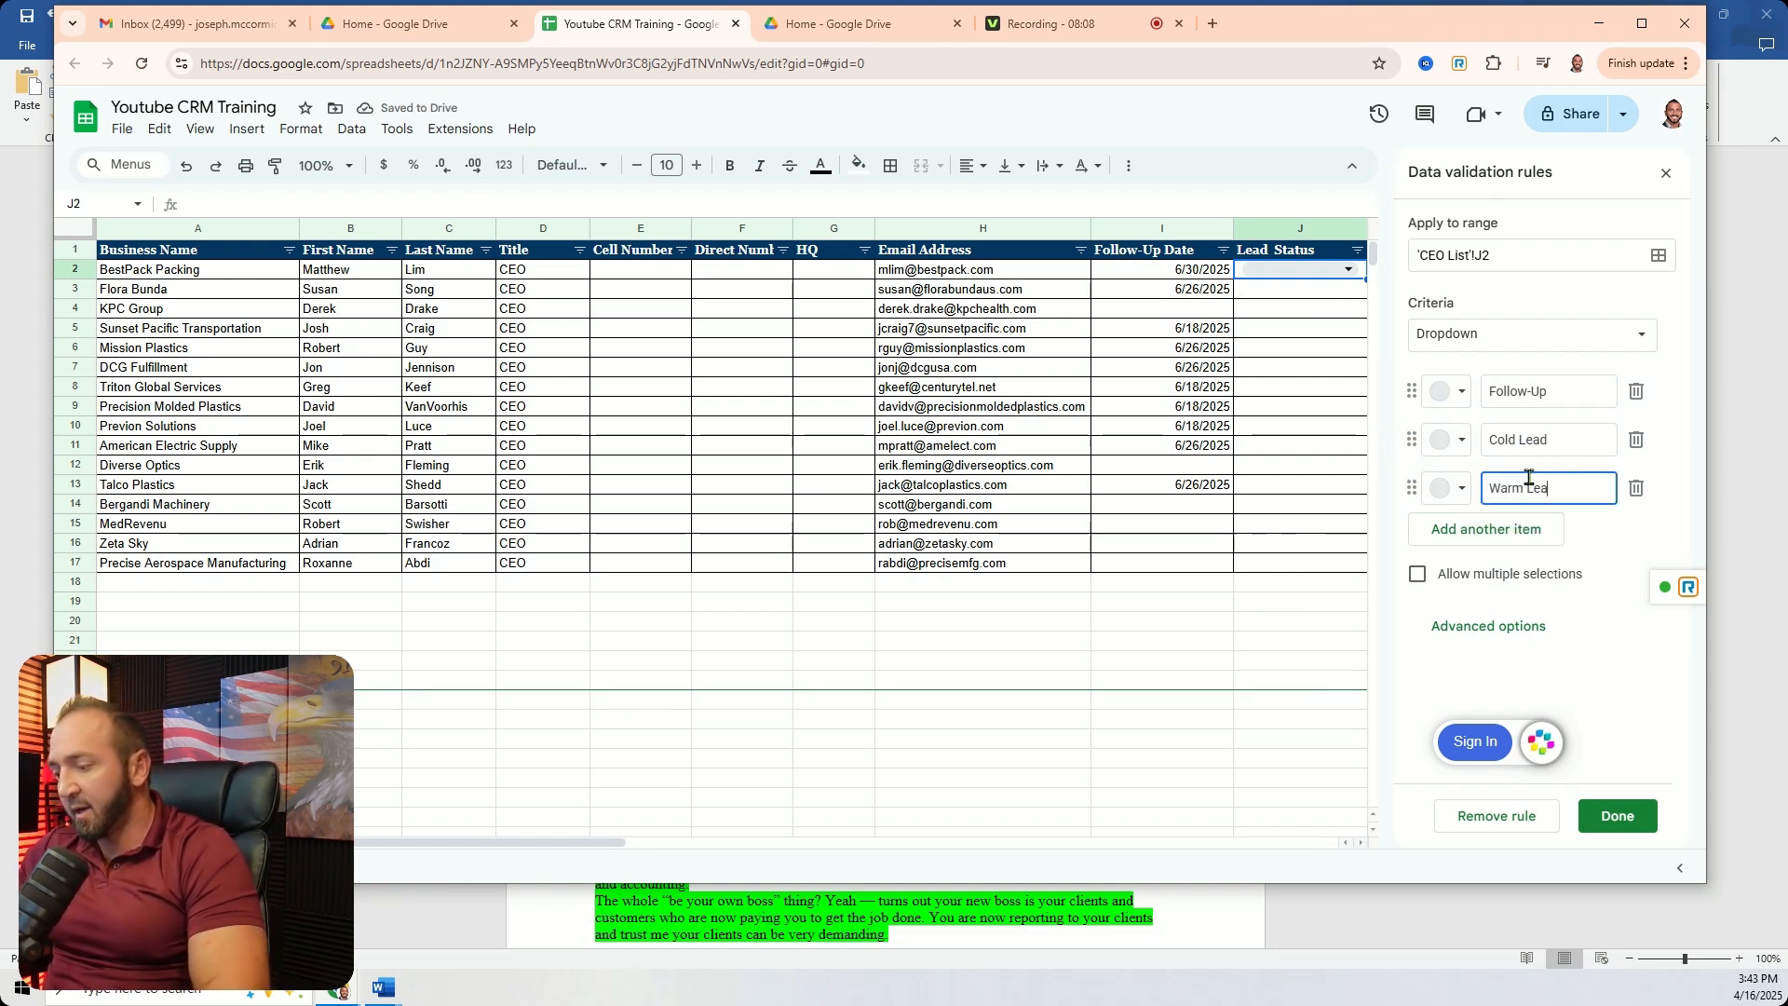
text(d)
click(1495, 529)
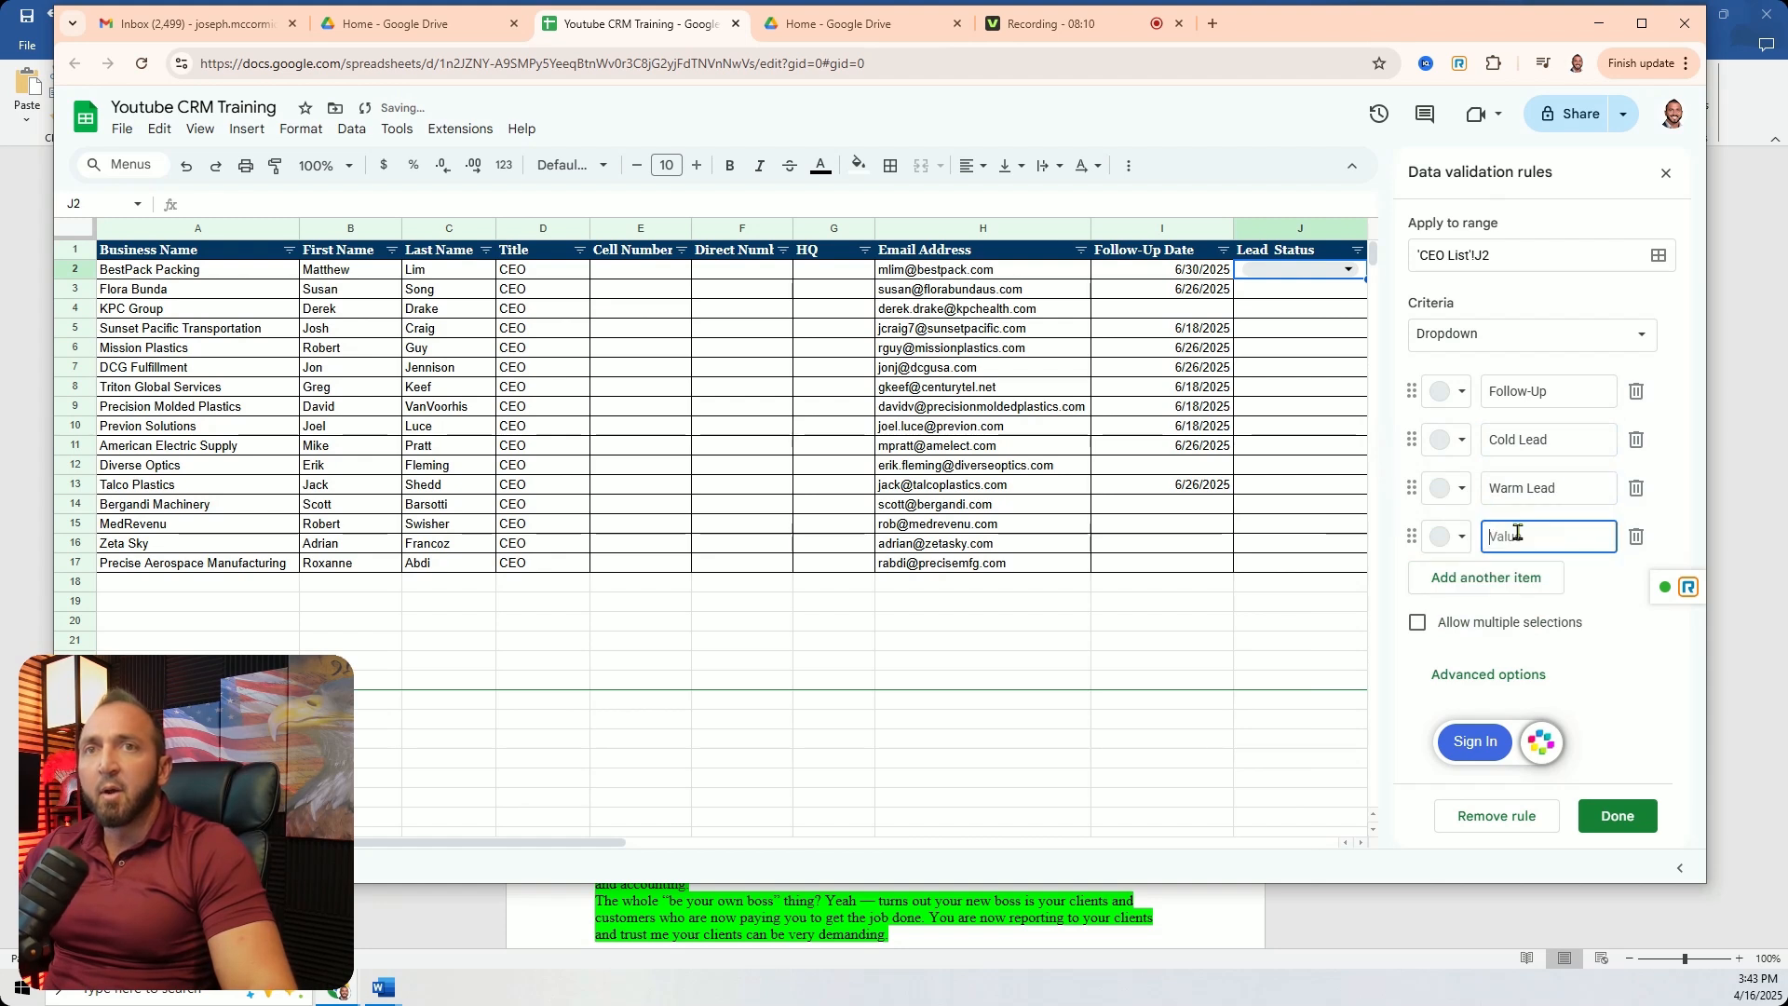
text(Hot)
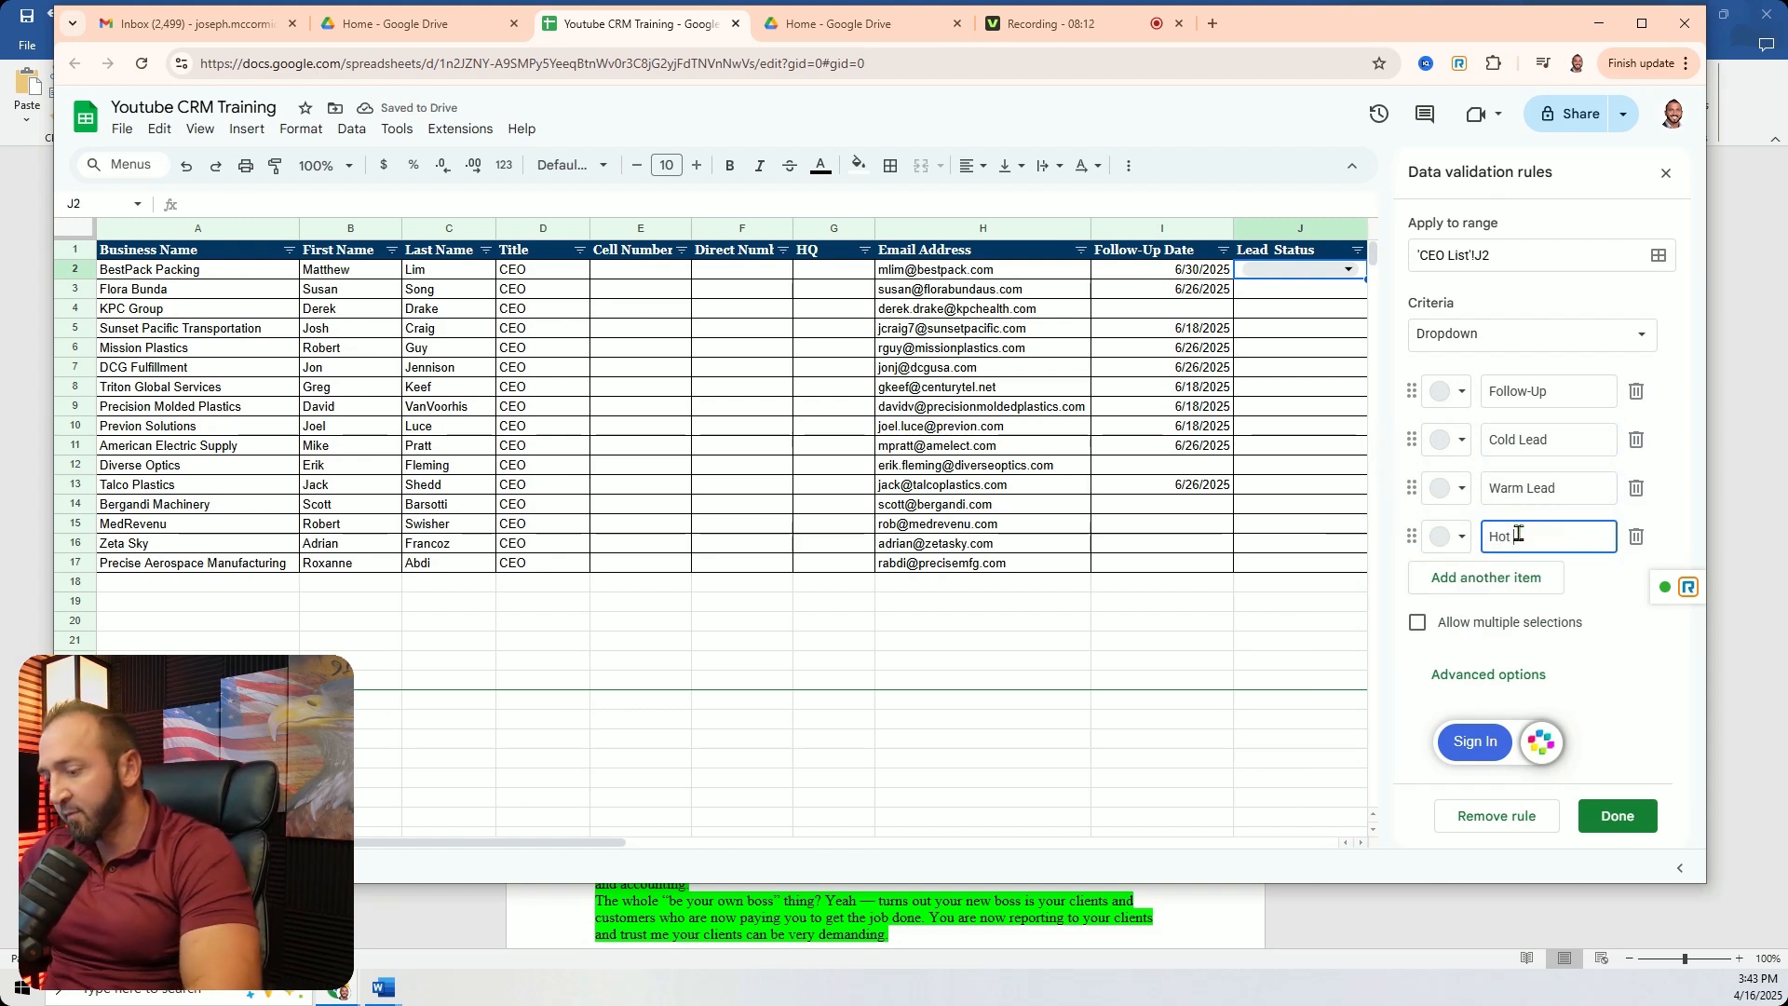
text( Lead)
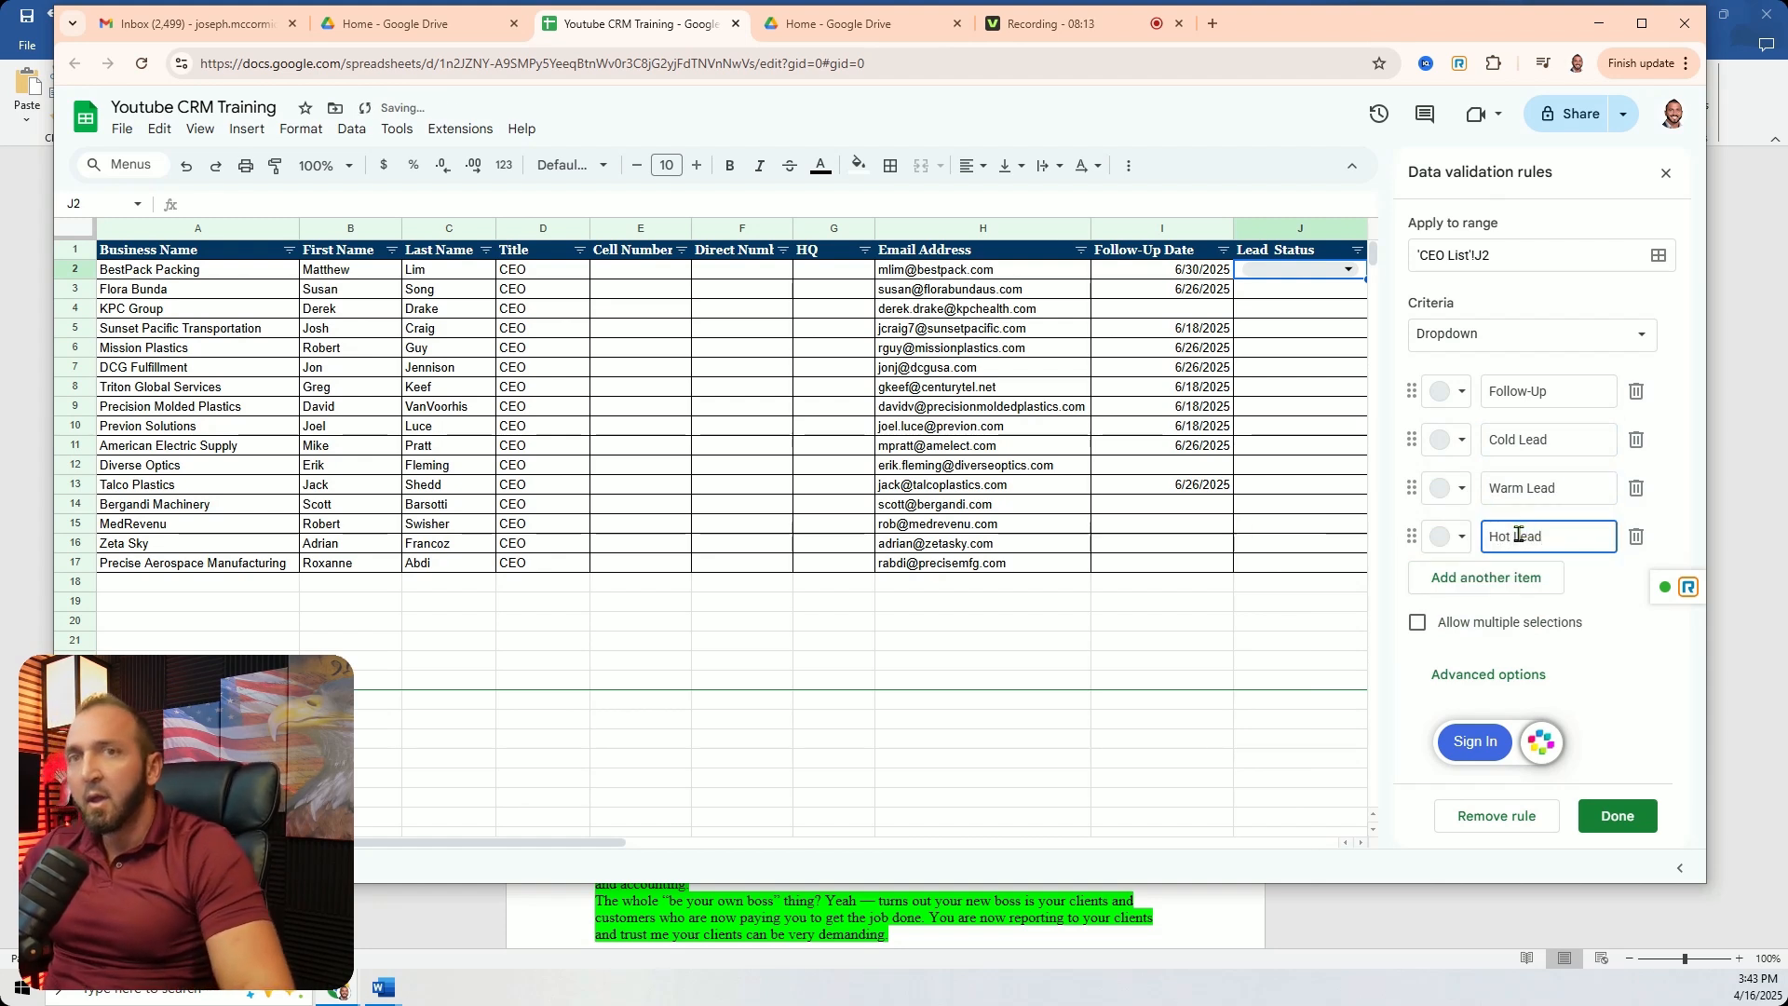
click(1493, 577)
text(Do Not Call)
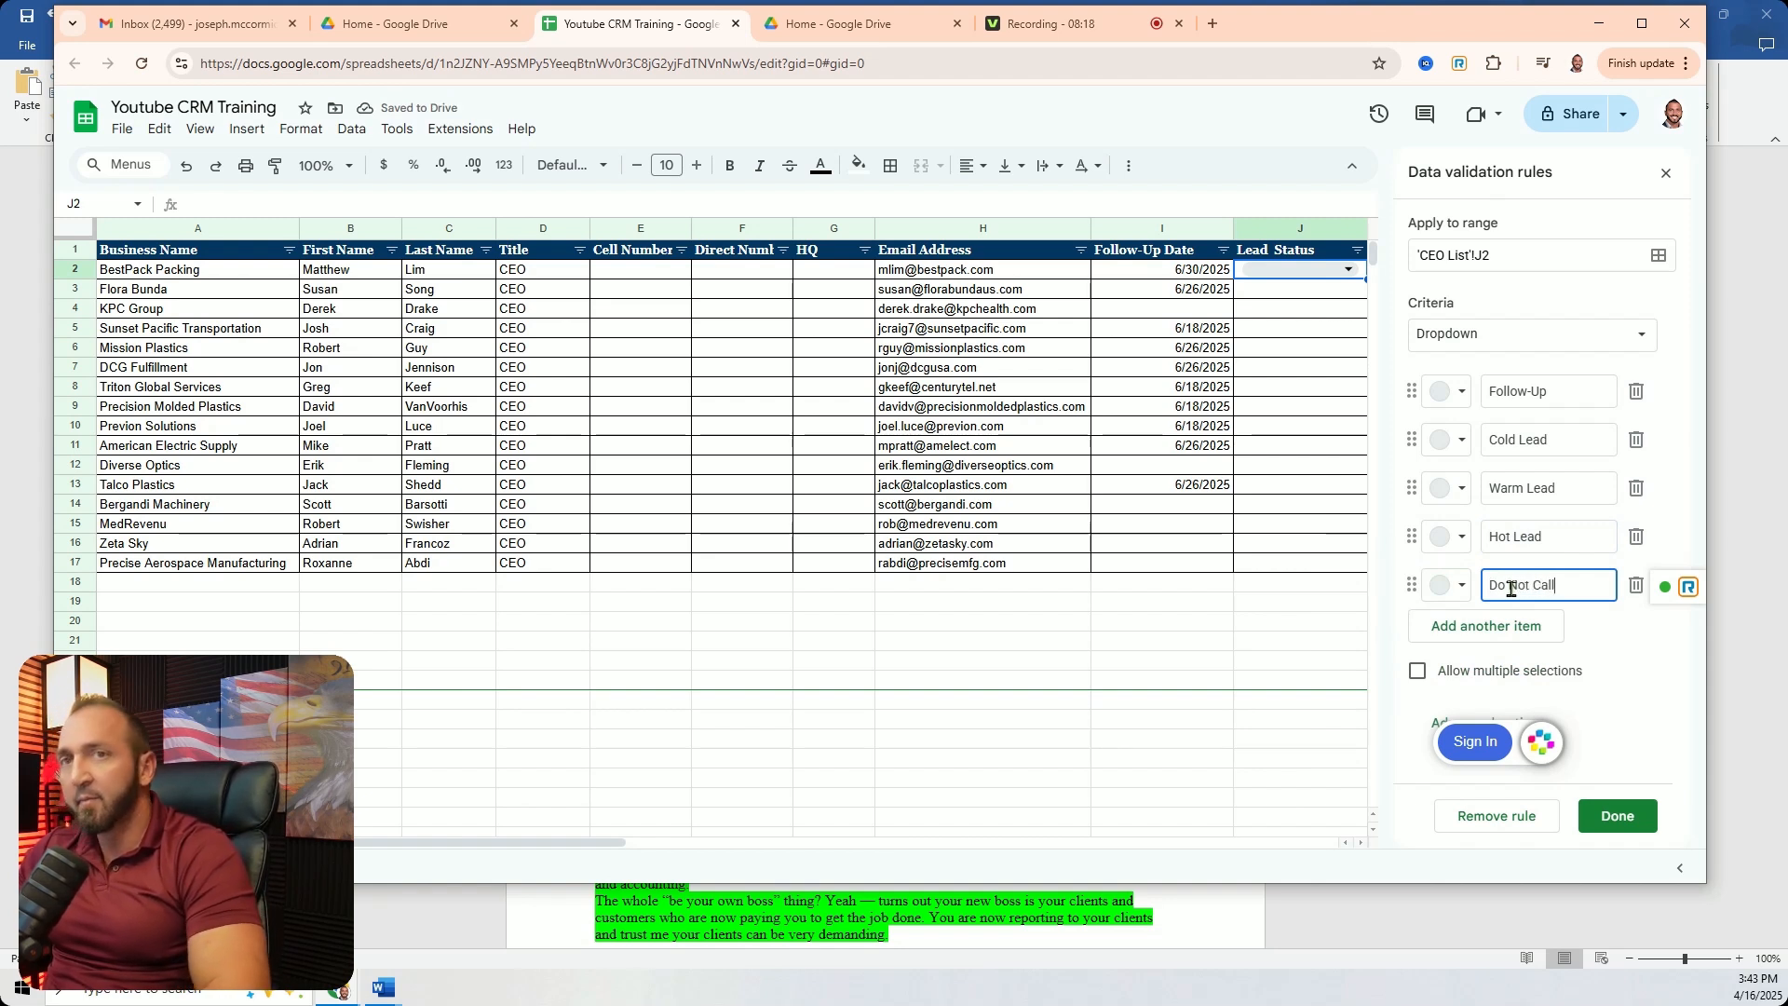
Color Do Not Call light red, Hot Lead dark red, Warm Lead light yellow and Cold Lead dark blue, and save the dropdown rule.
click(1460, 585)
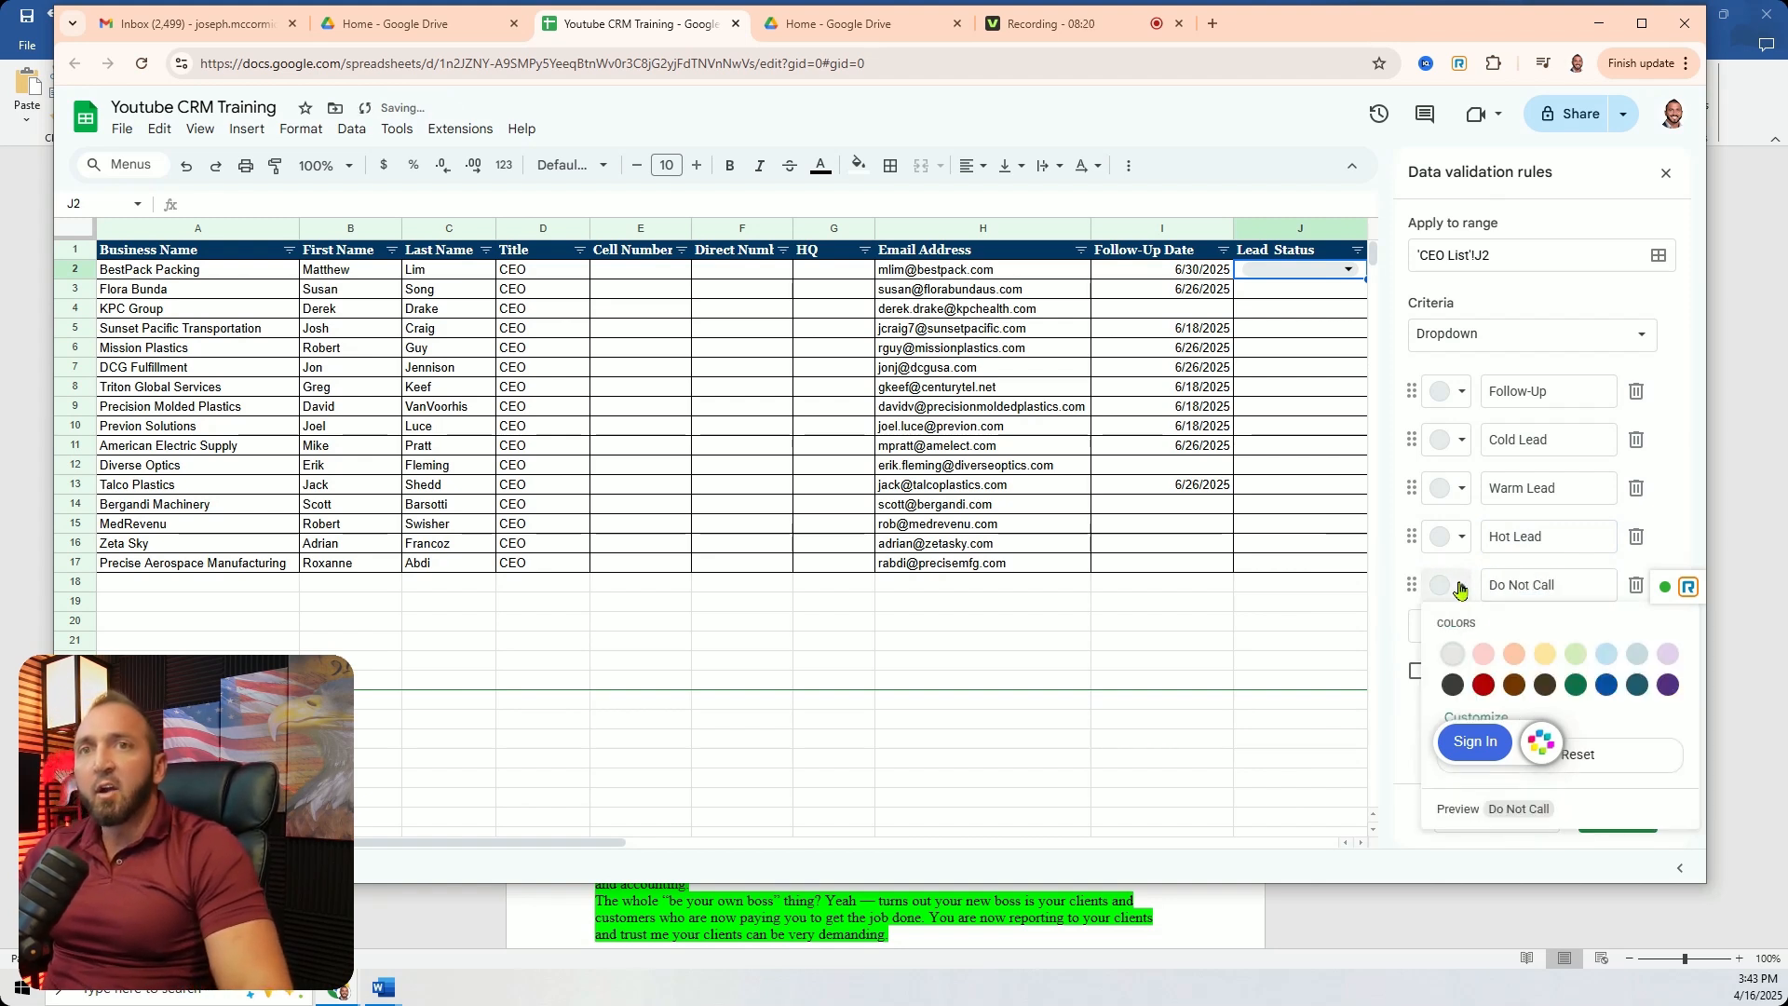
click(1483, 654)
click(1460, 538)
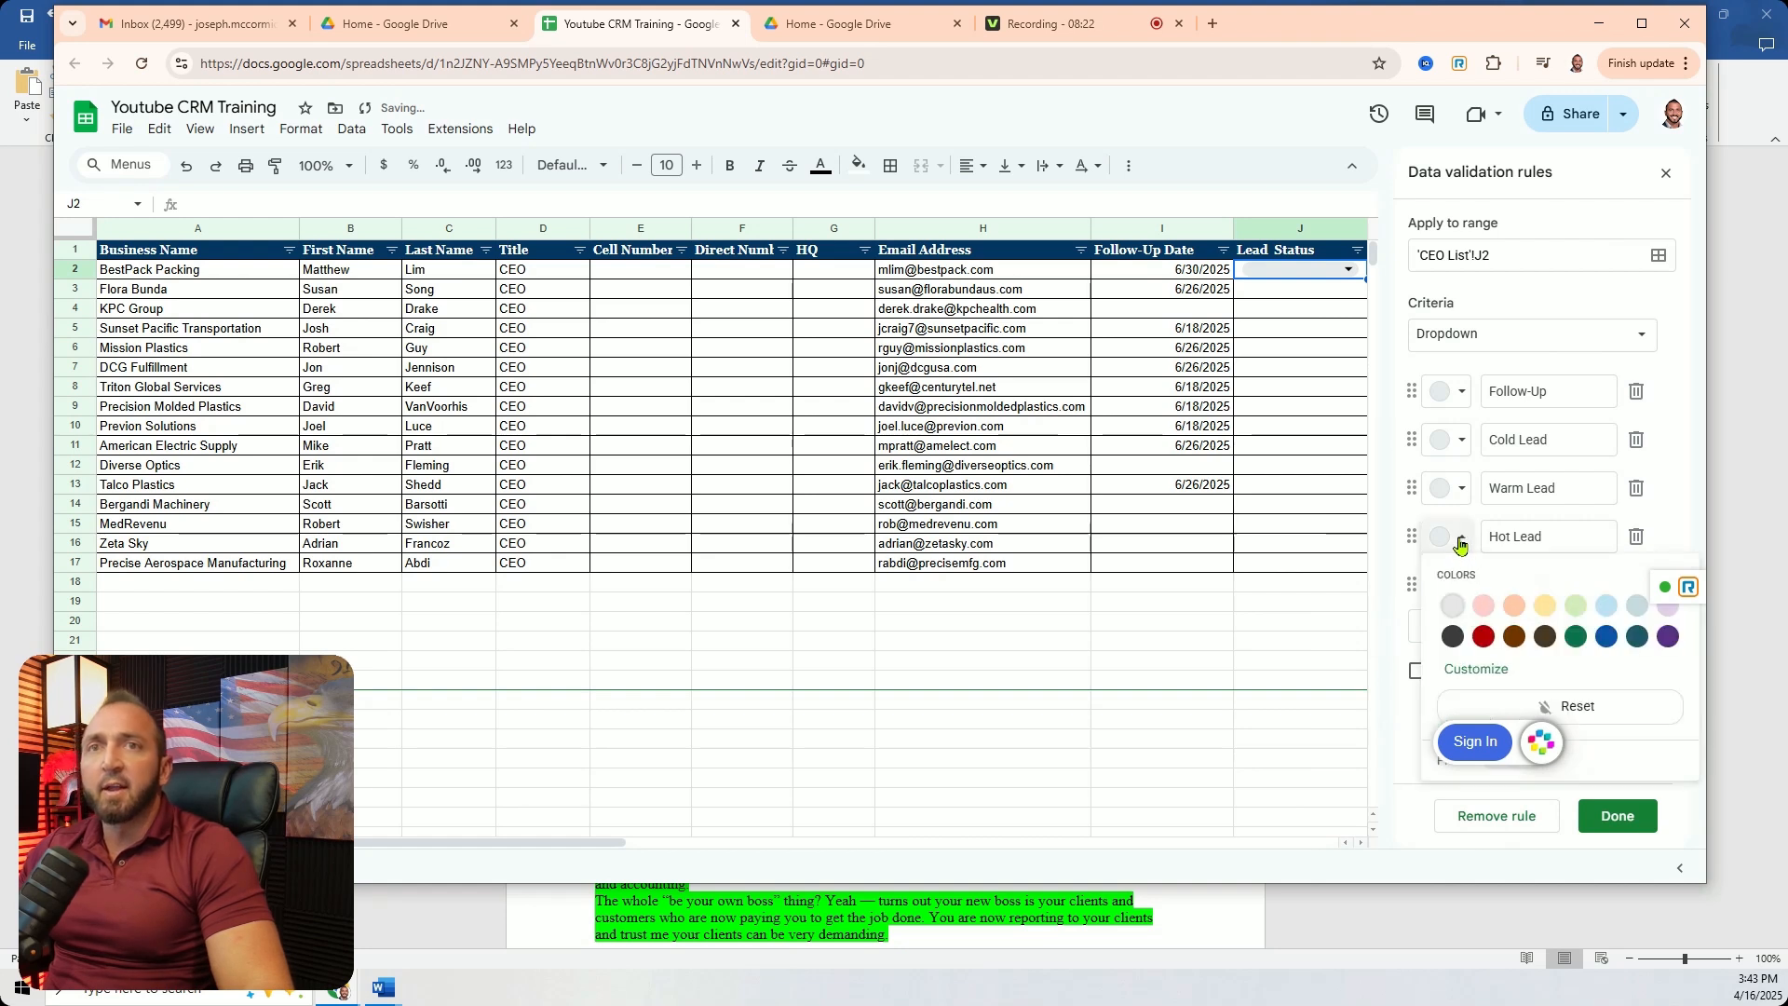
click(1484, 636)
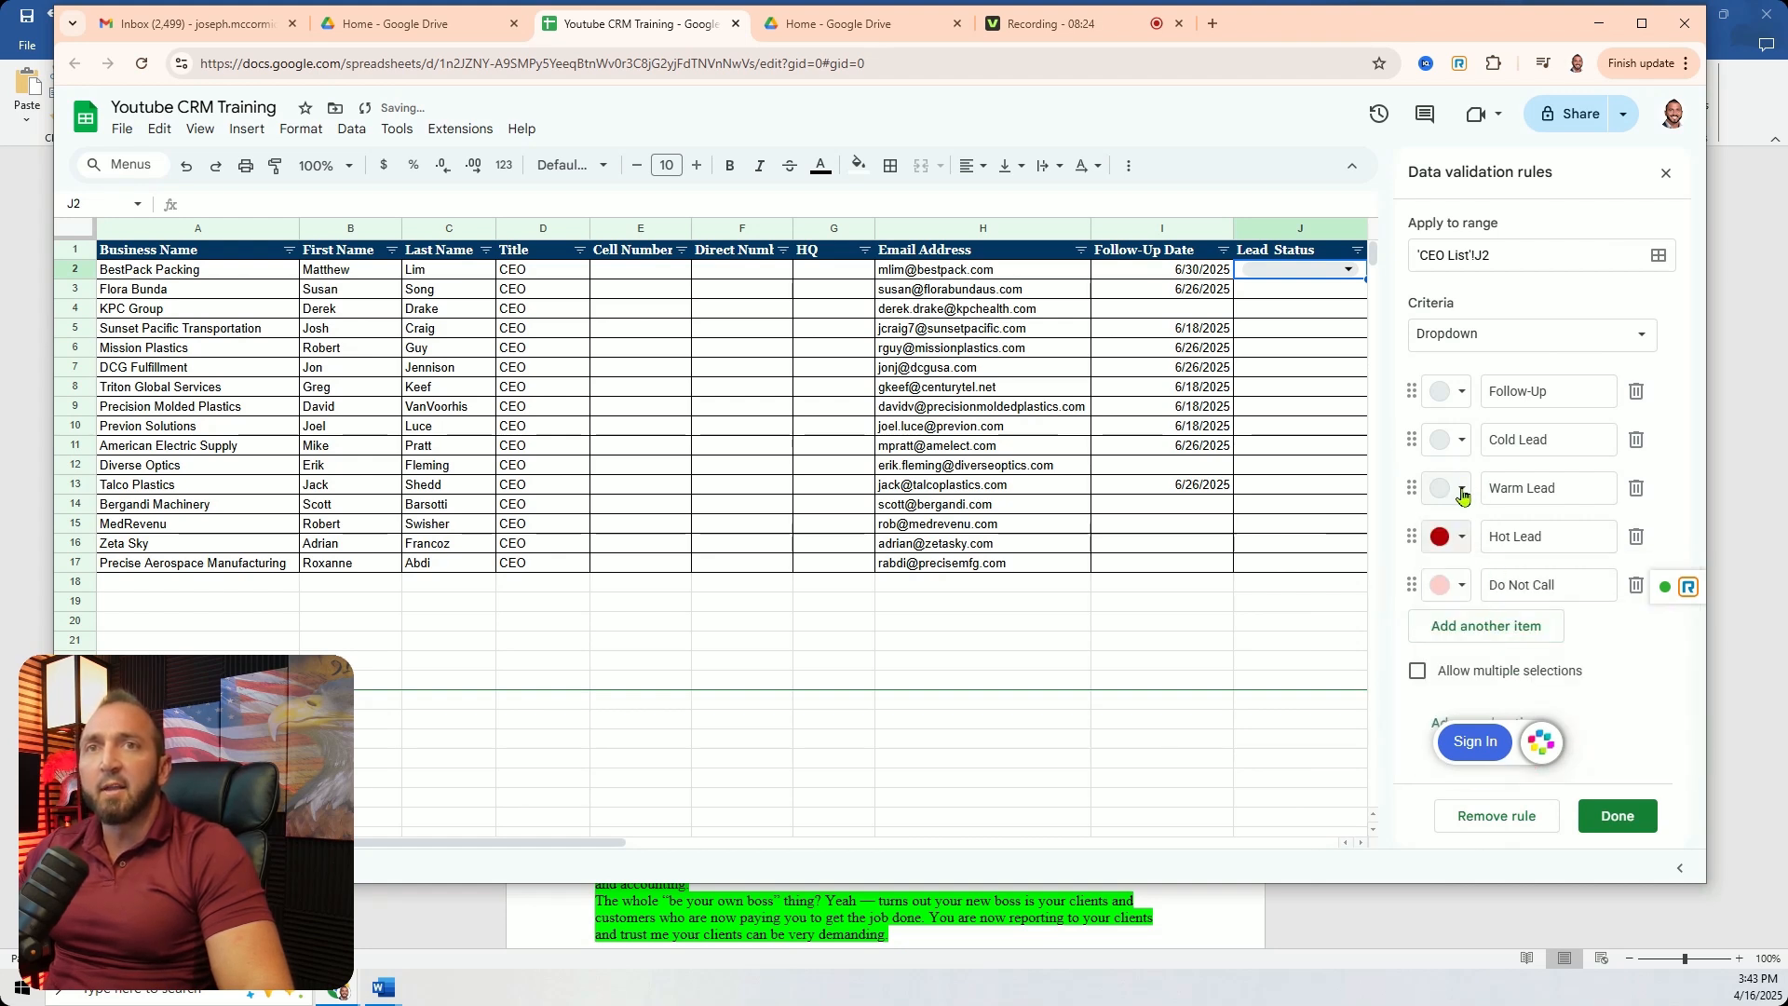
click(1461, 489)
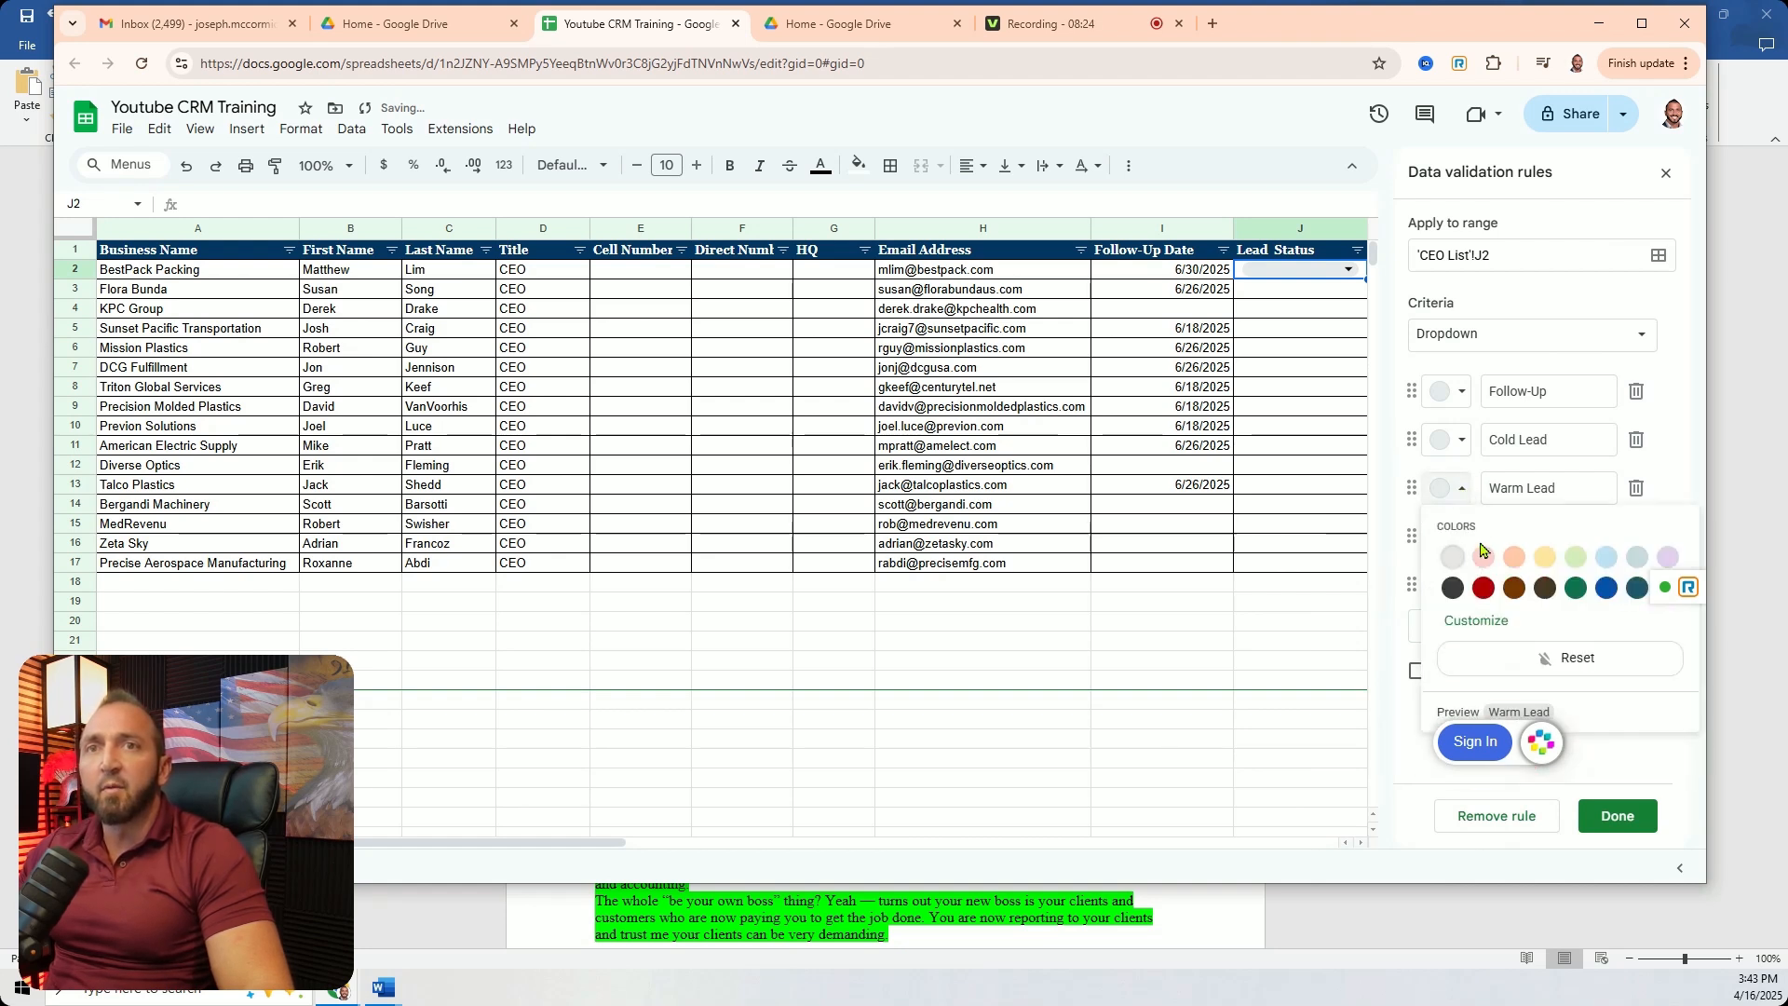
click(1545, 558)
click(1461, 440)
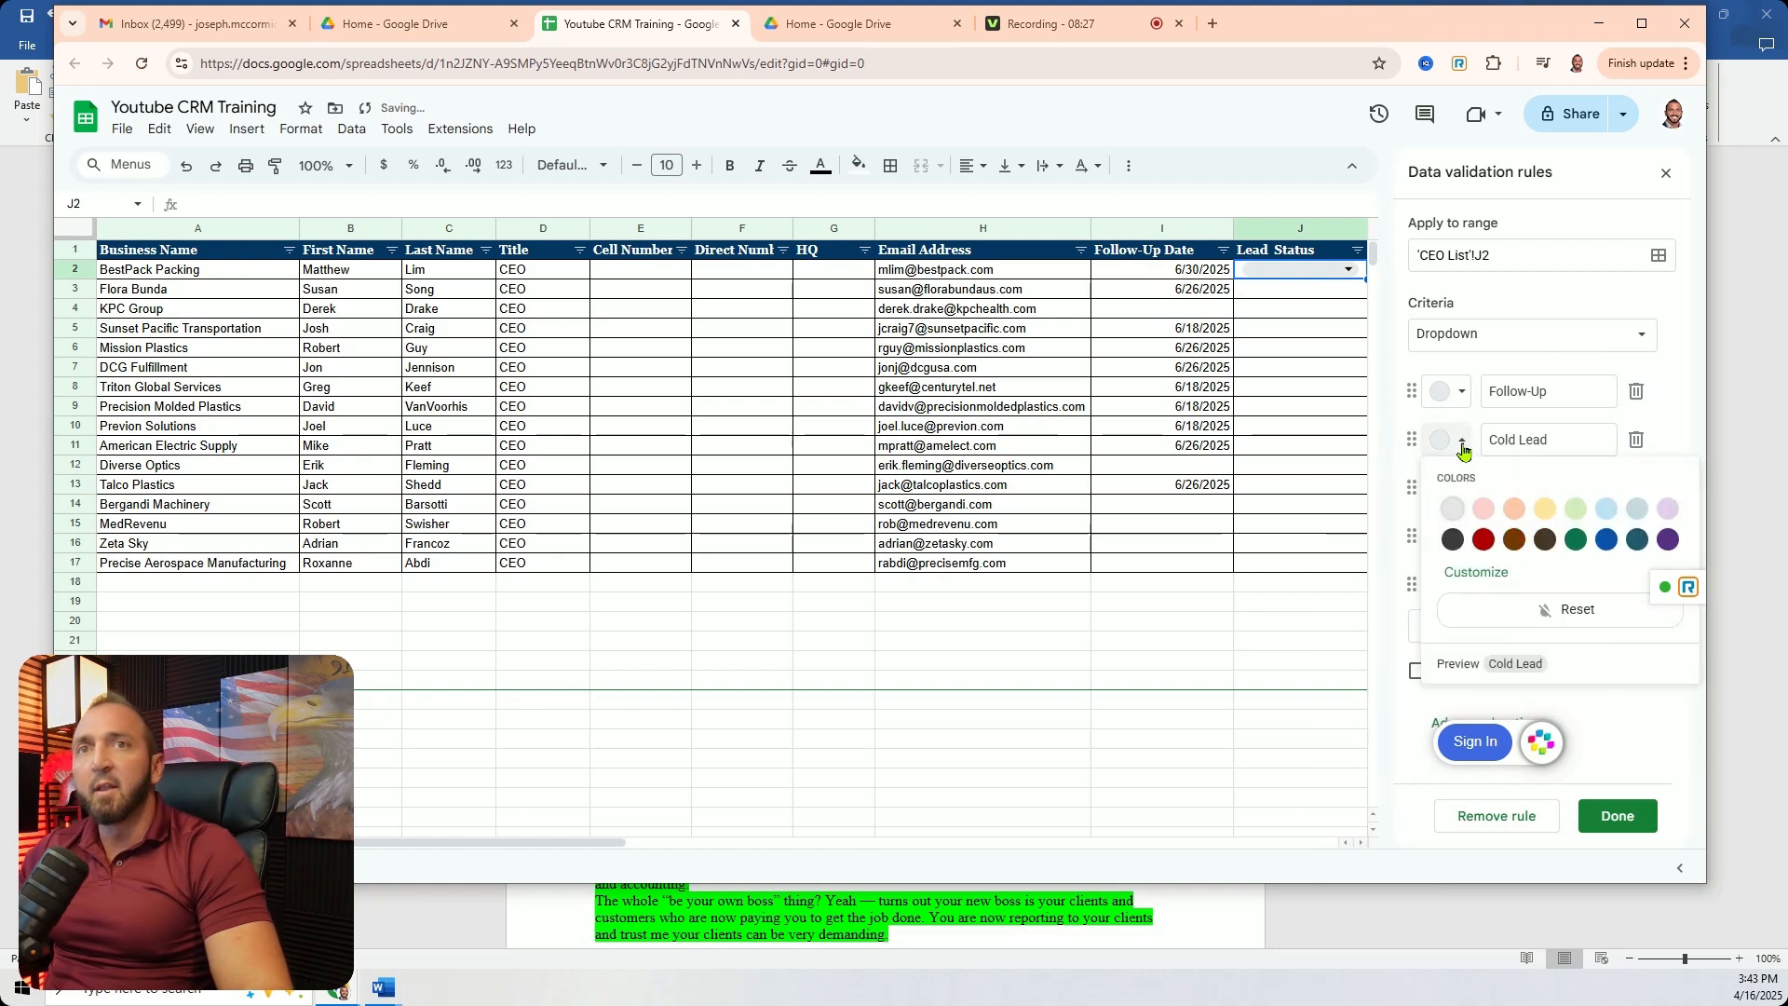
click(1608, 540)
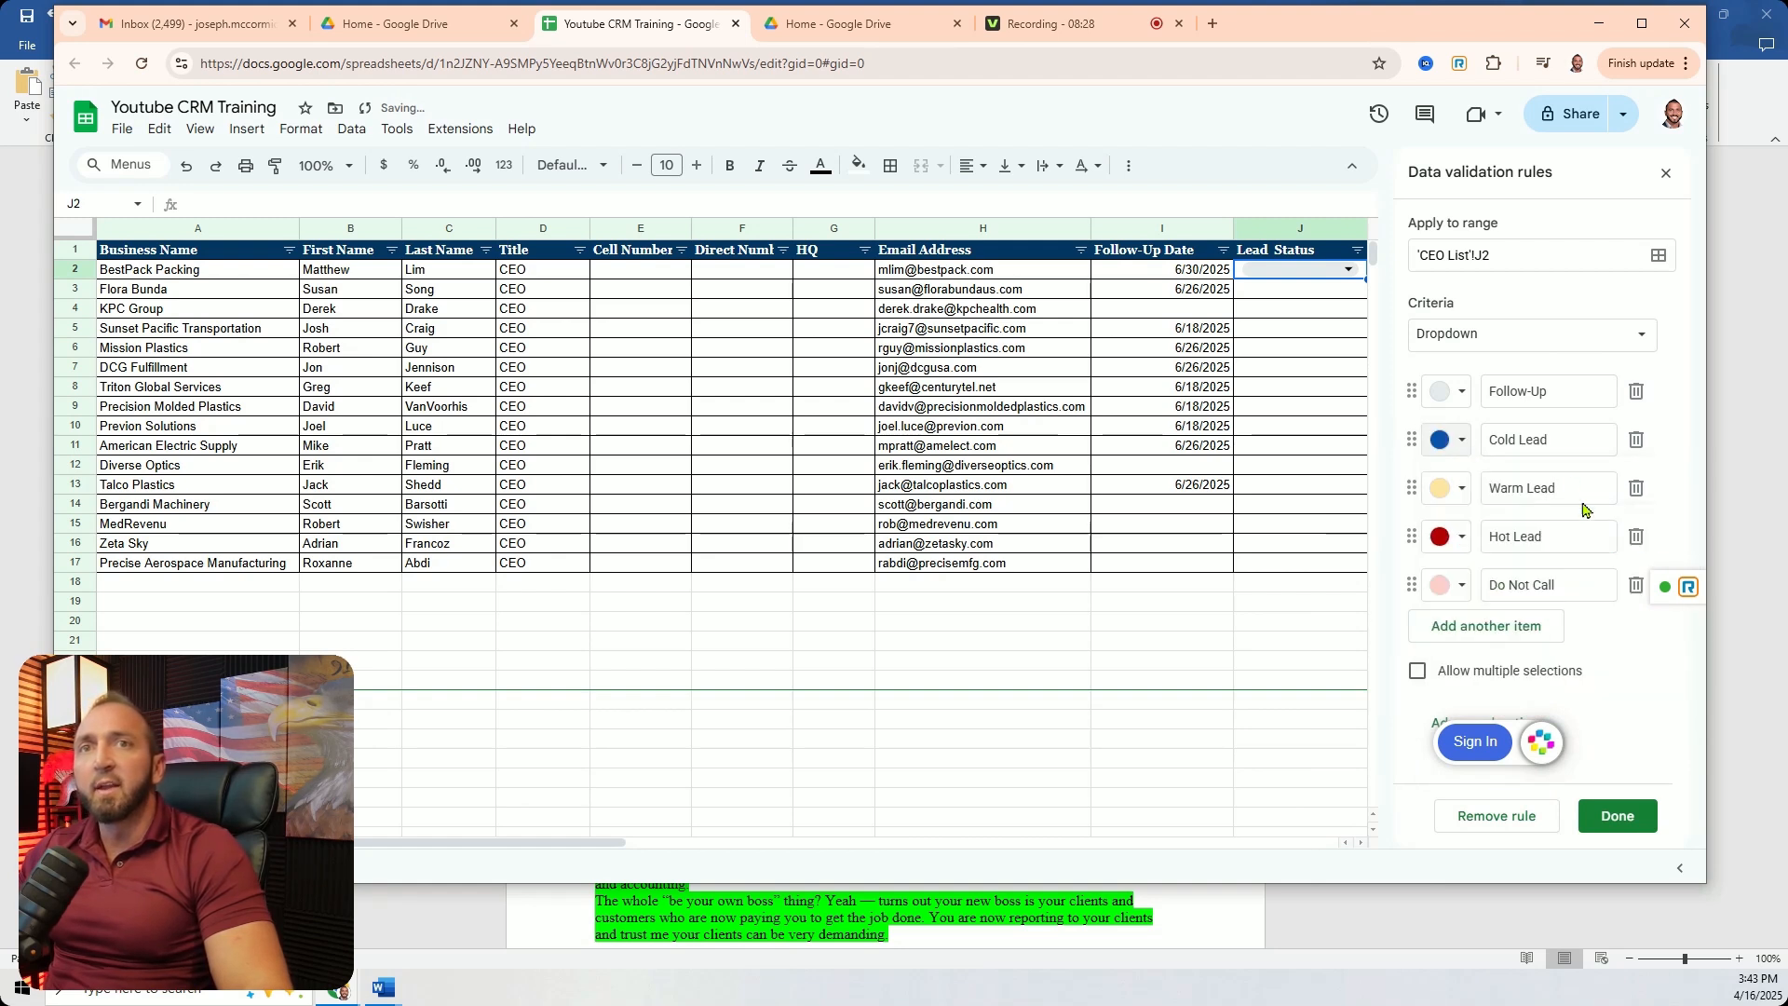
click(1621, 816)
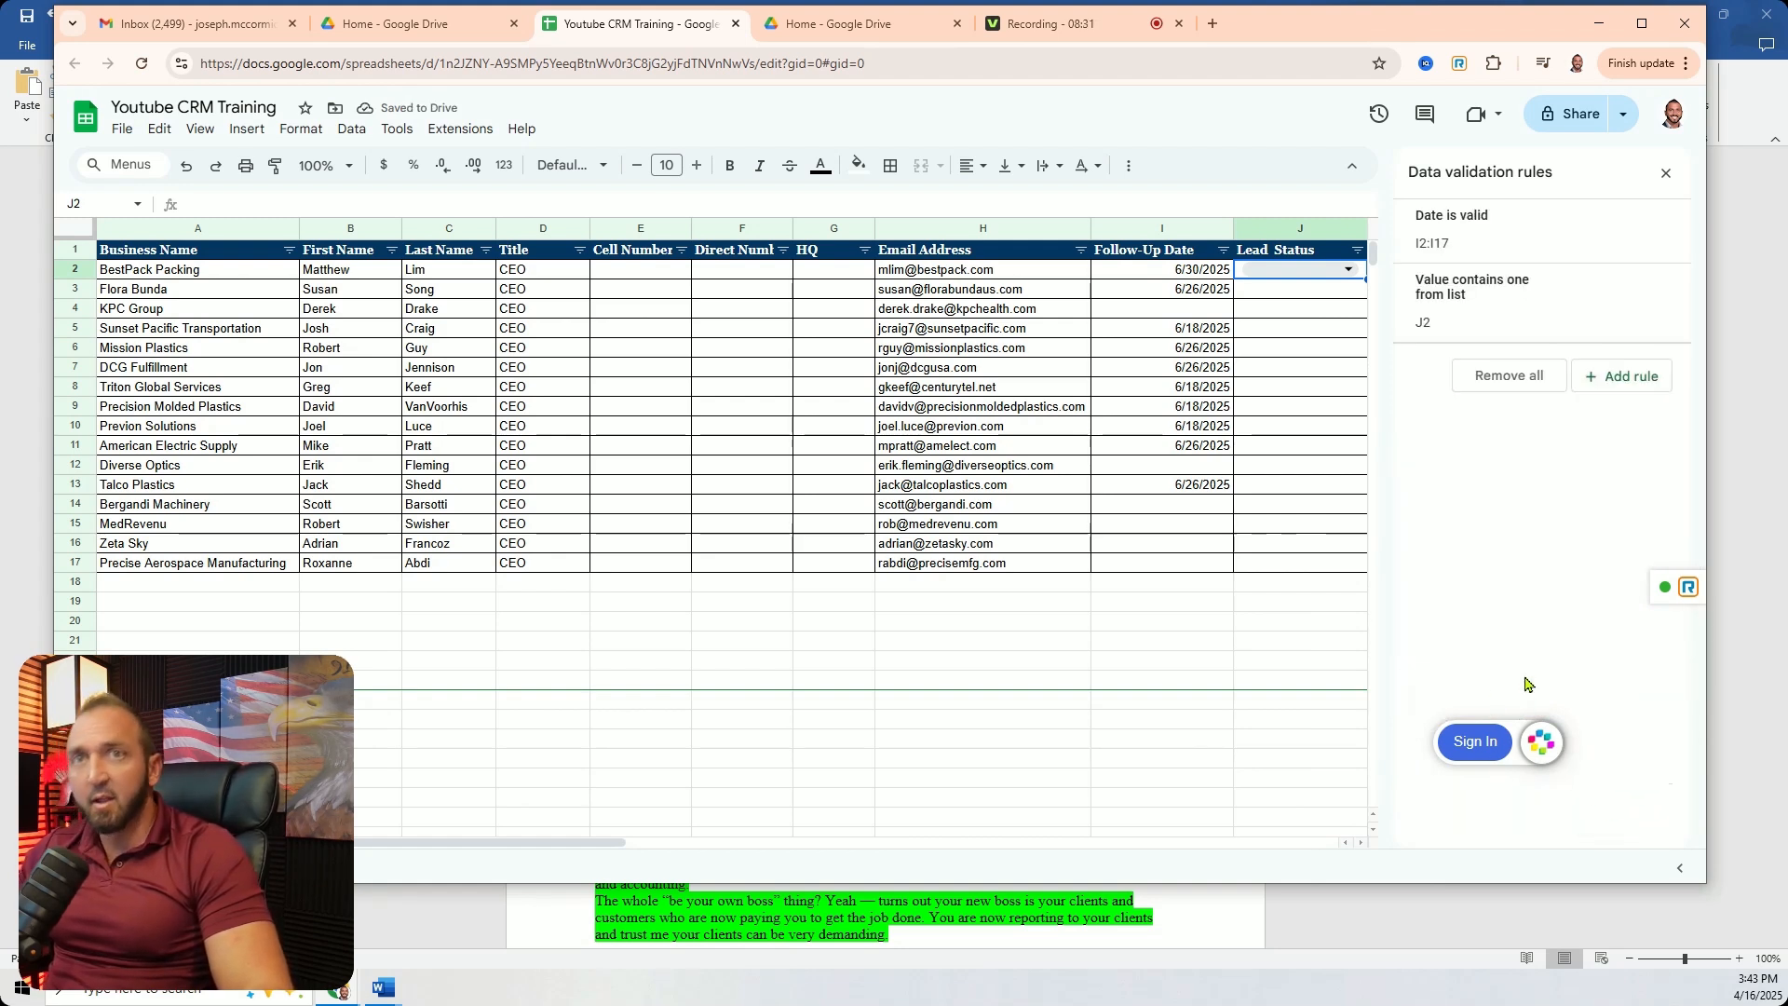
click(1667, 173)
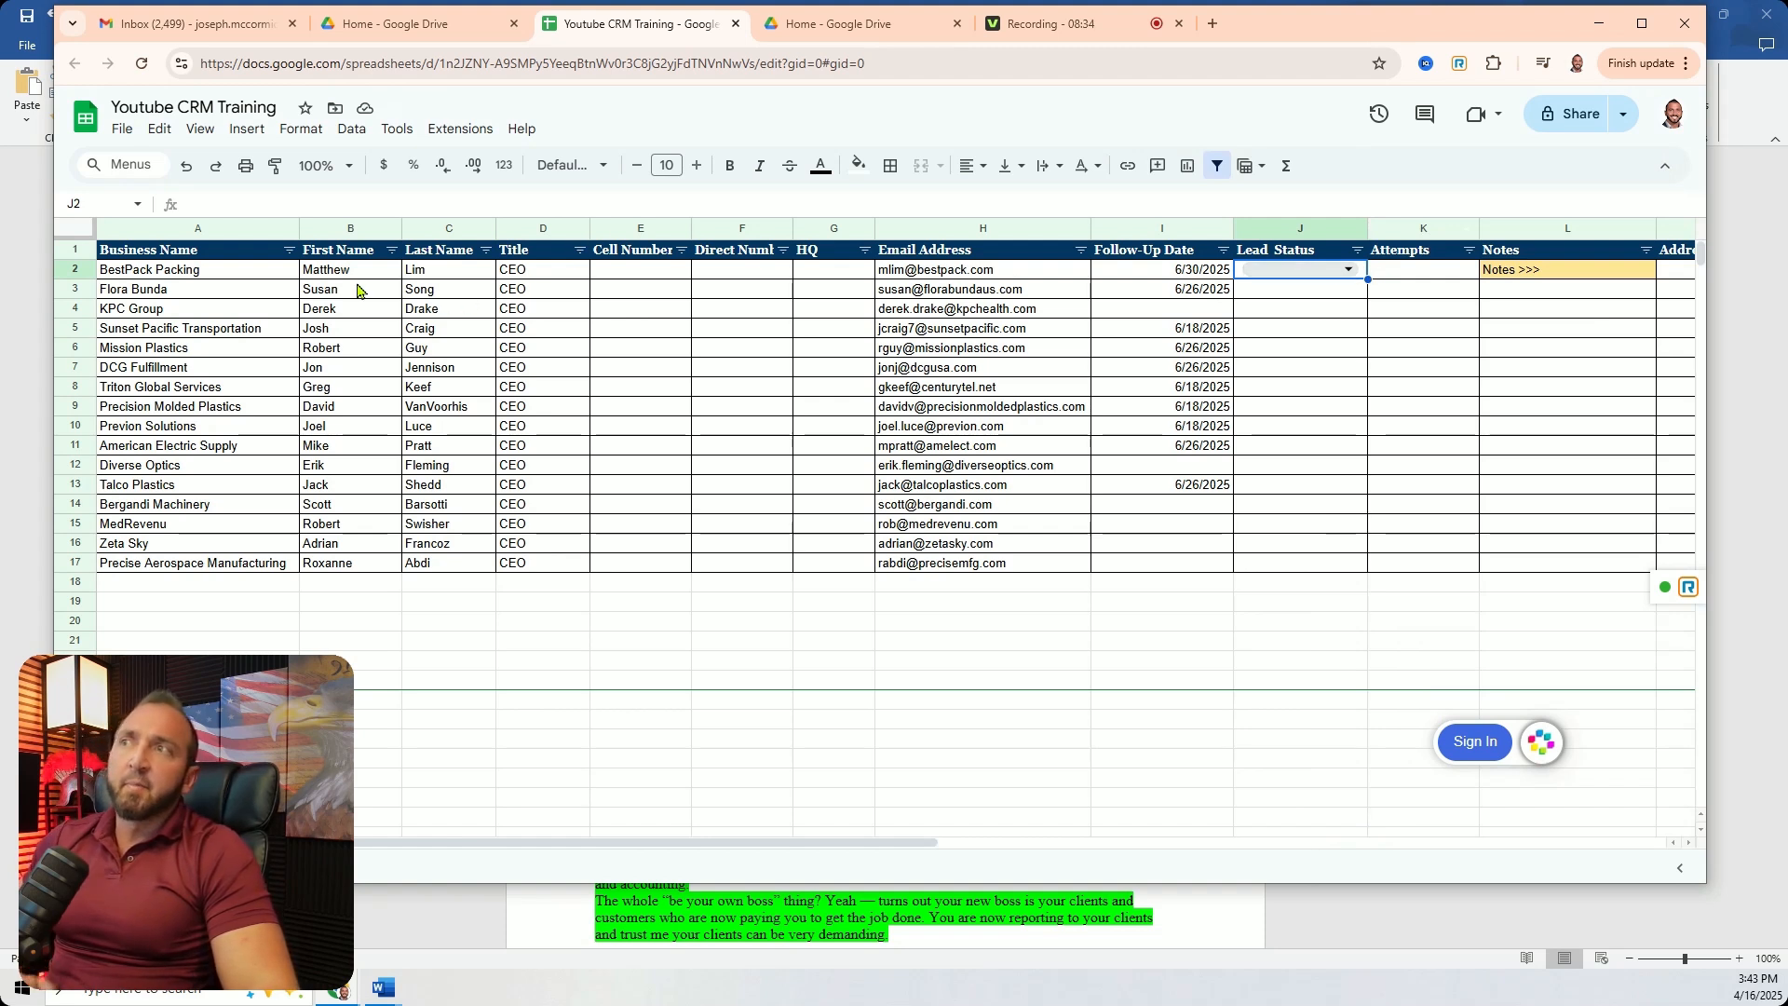
Try the Follow-Up option in Lead Status cell J2 and clear the cell again.
click(1347, 267)
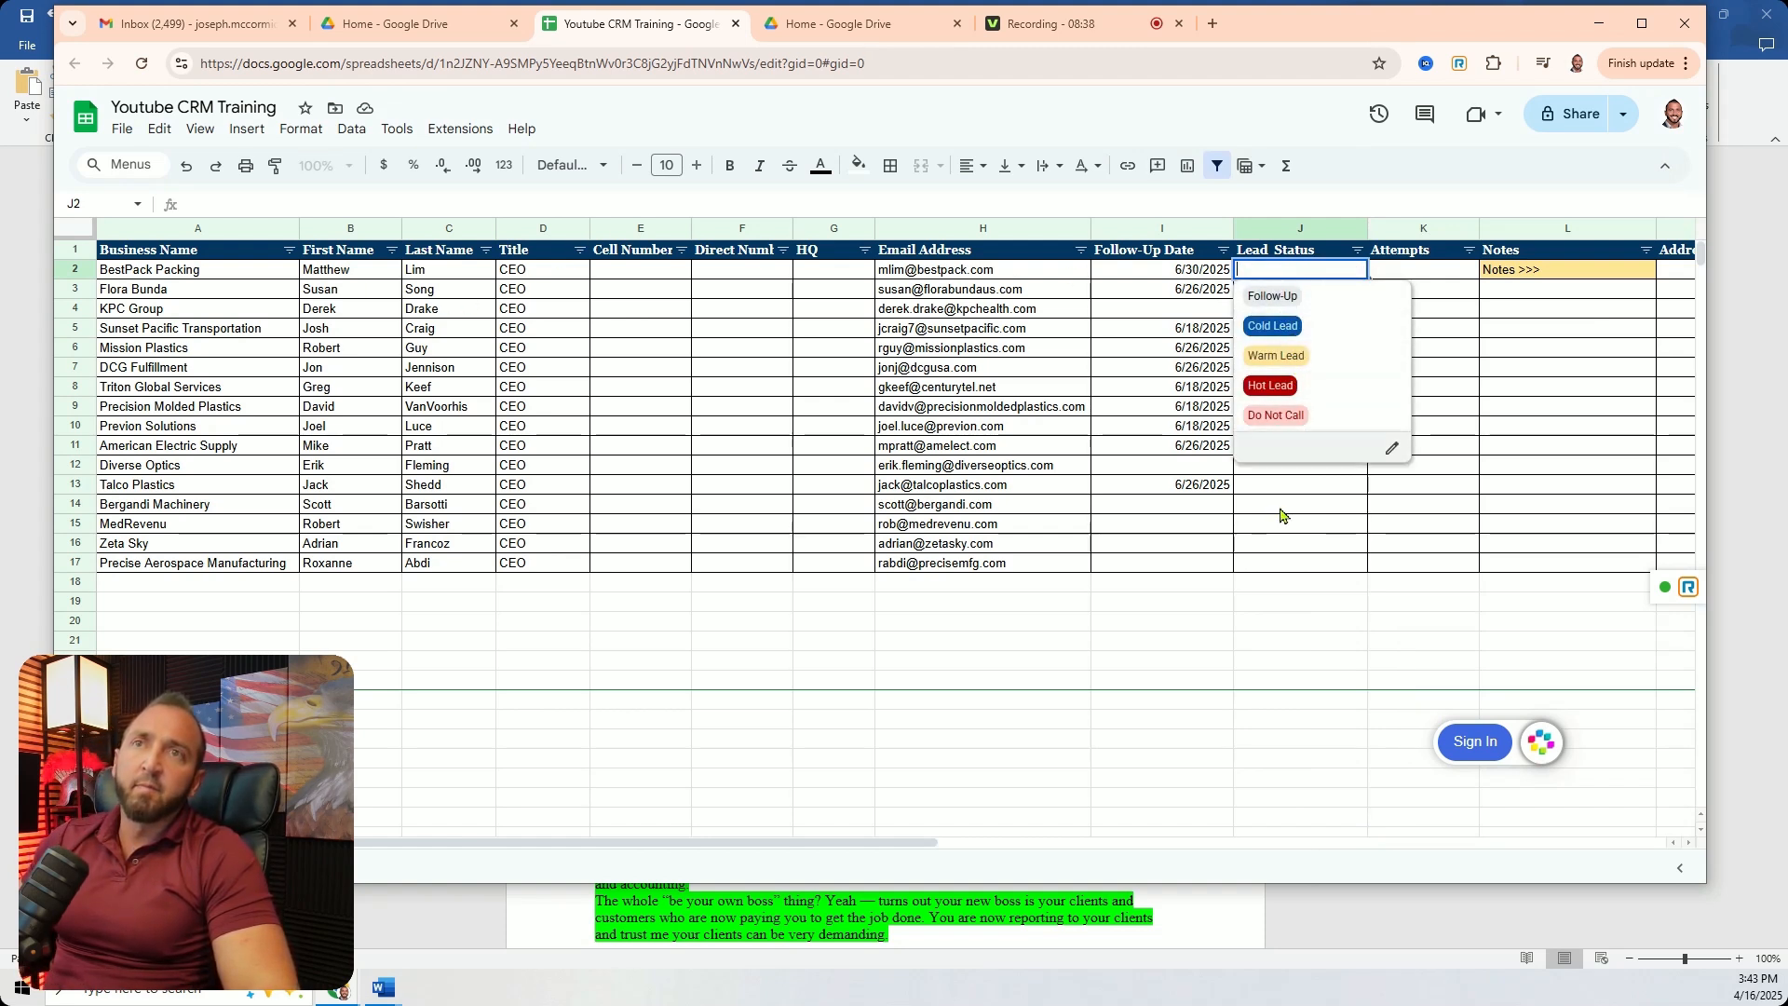
click(1289, 297)
double_click(1347, 271)
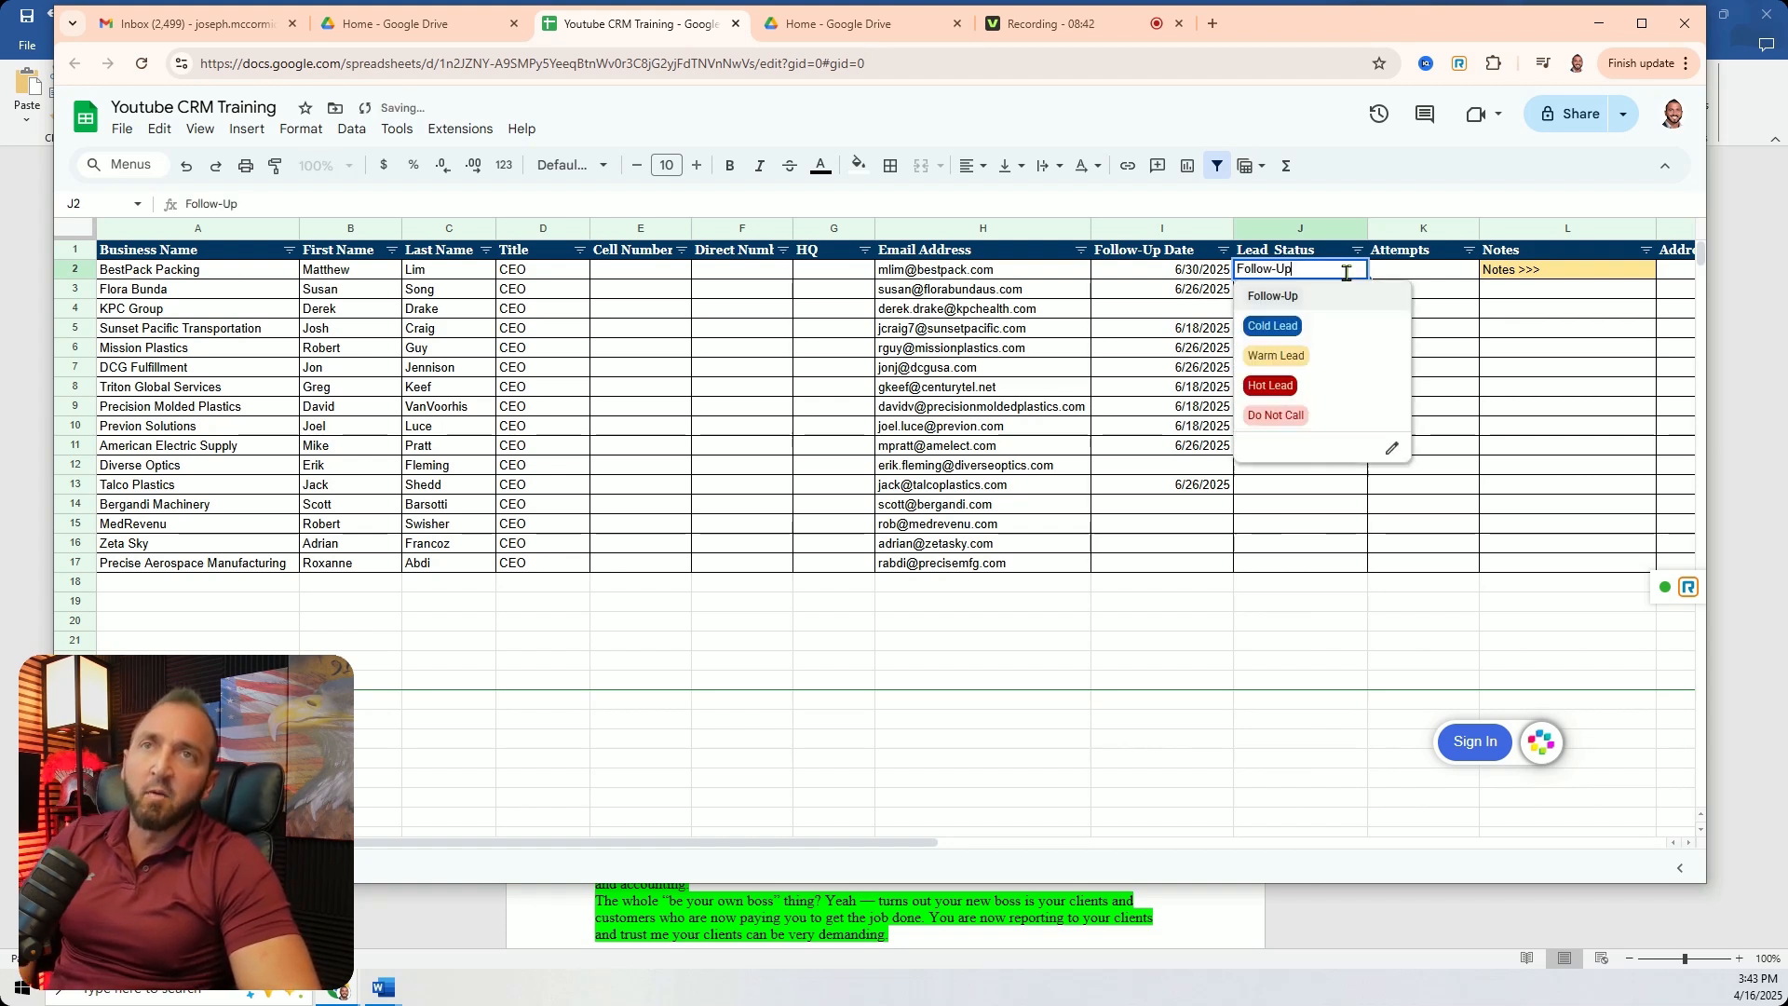
key(BackSpace)
key(BackSpace)
key(BackSpace)
key(BackSpace)
key(BackSpace)
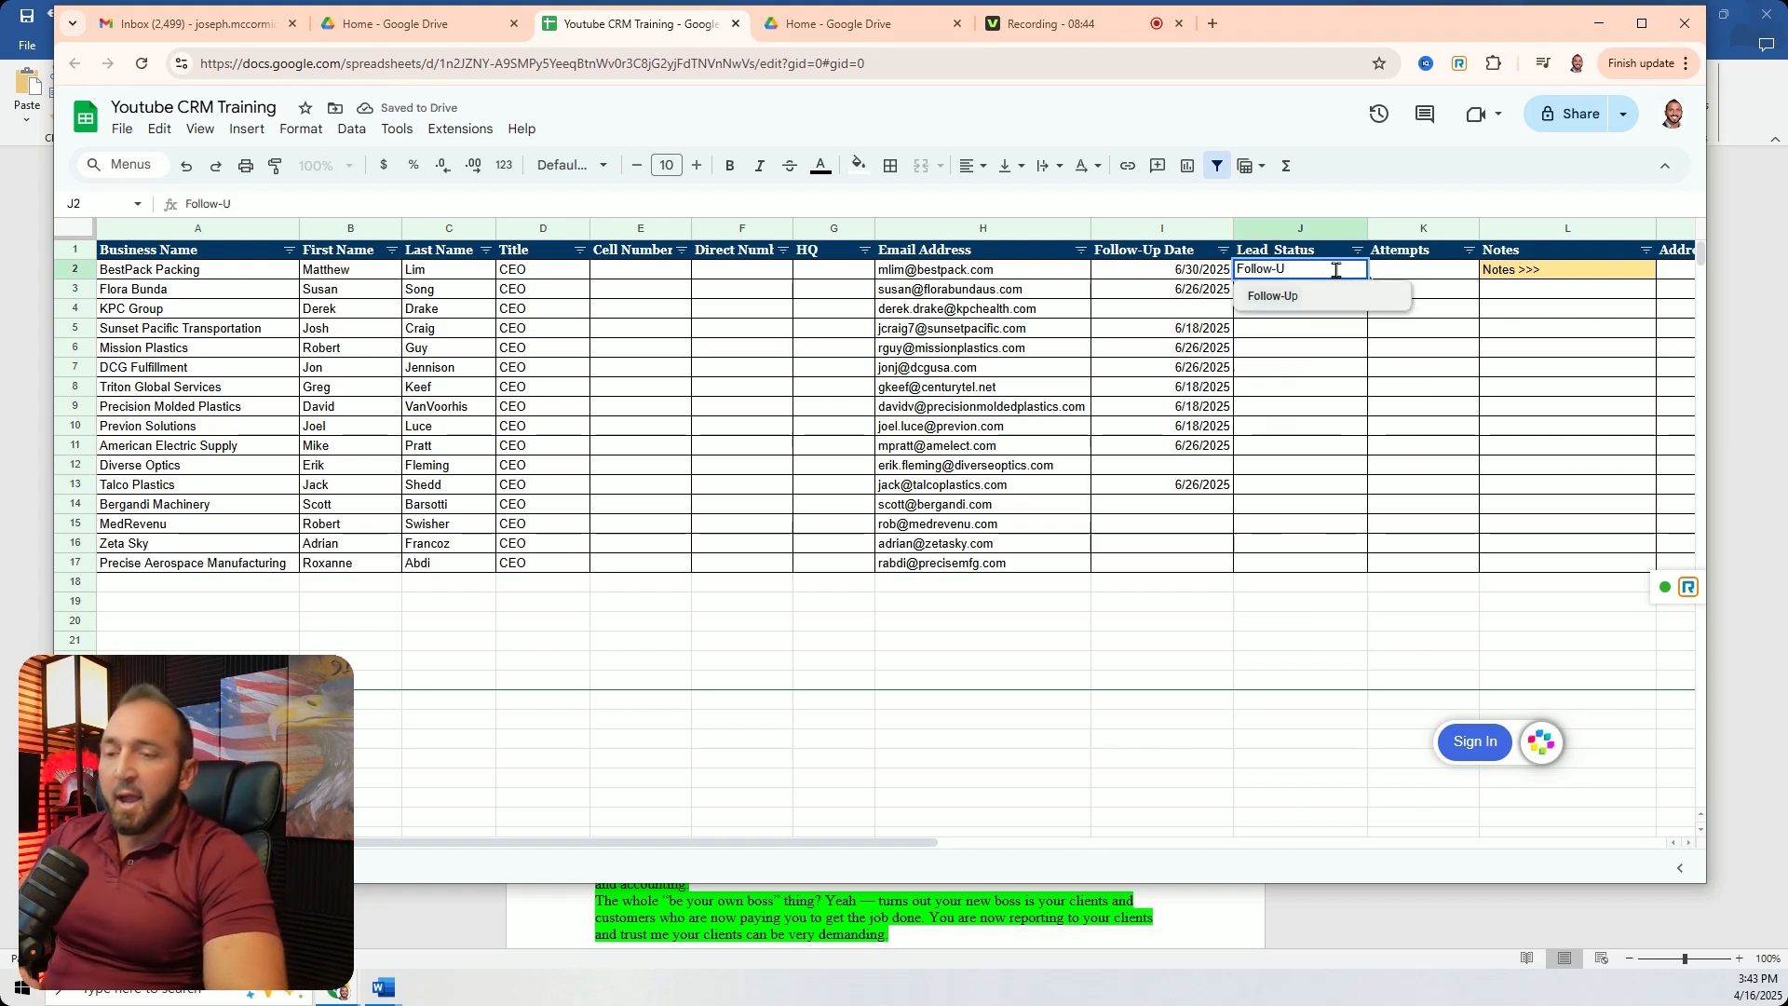
key(BackSpace)
key(BackSpace)
key(BackSpace)
key(BackSpace)
key(Return)
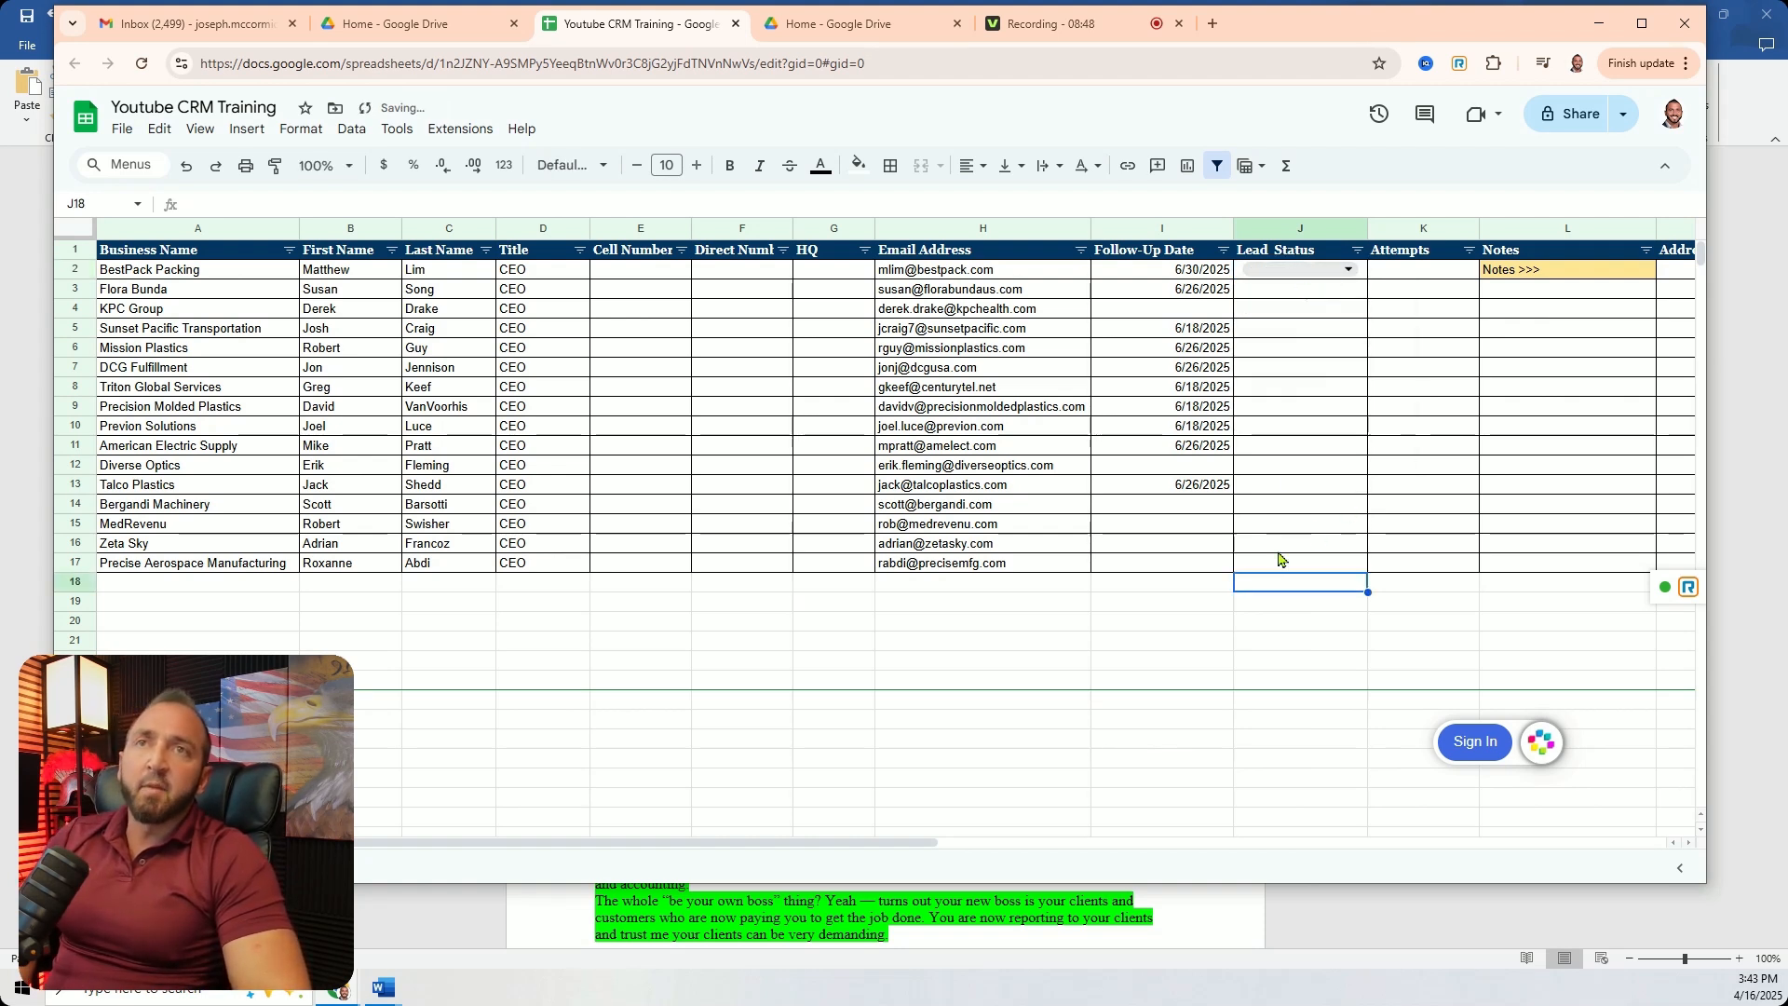
Copy the empty Lead Status dropdown from J2 down through J17 and check the options offered in J17.
click(1365, 277)
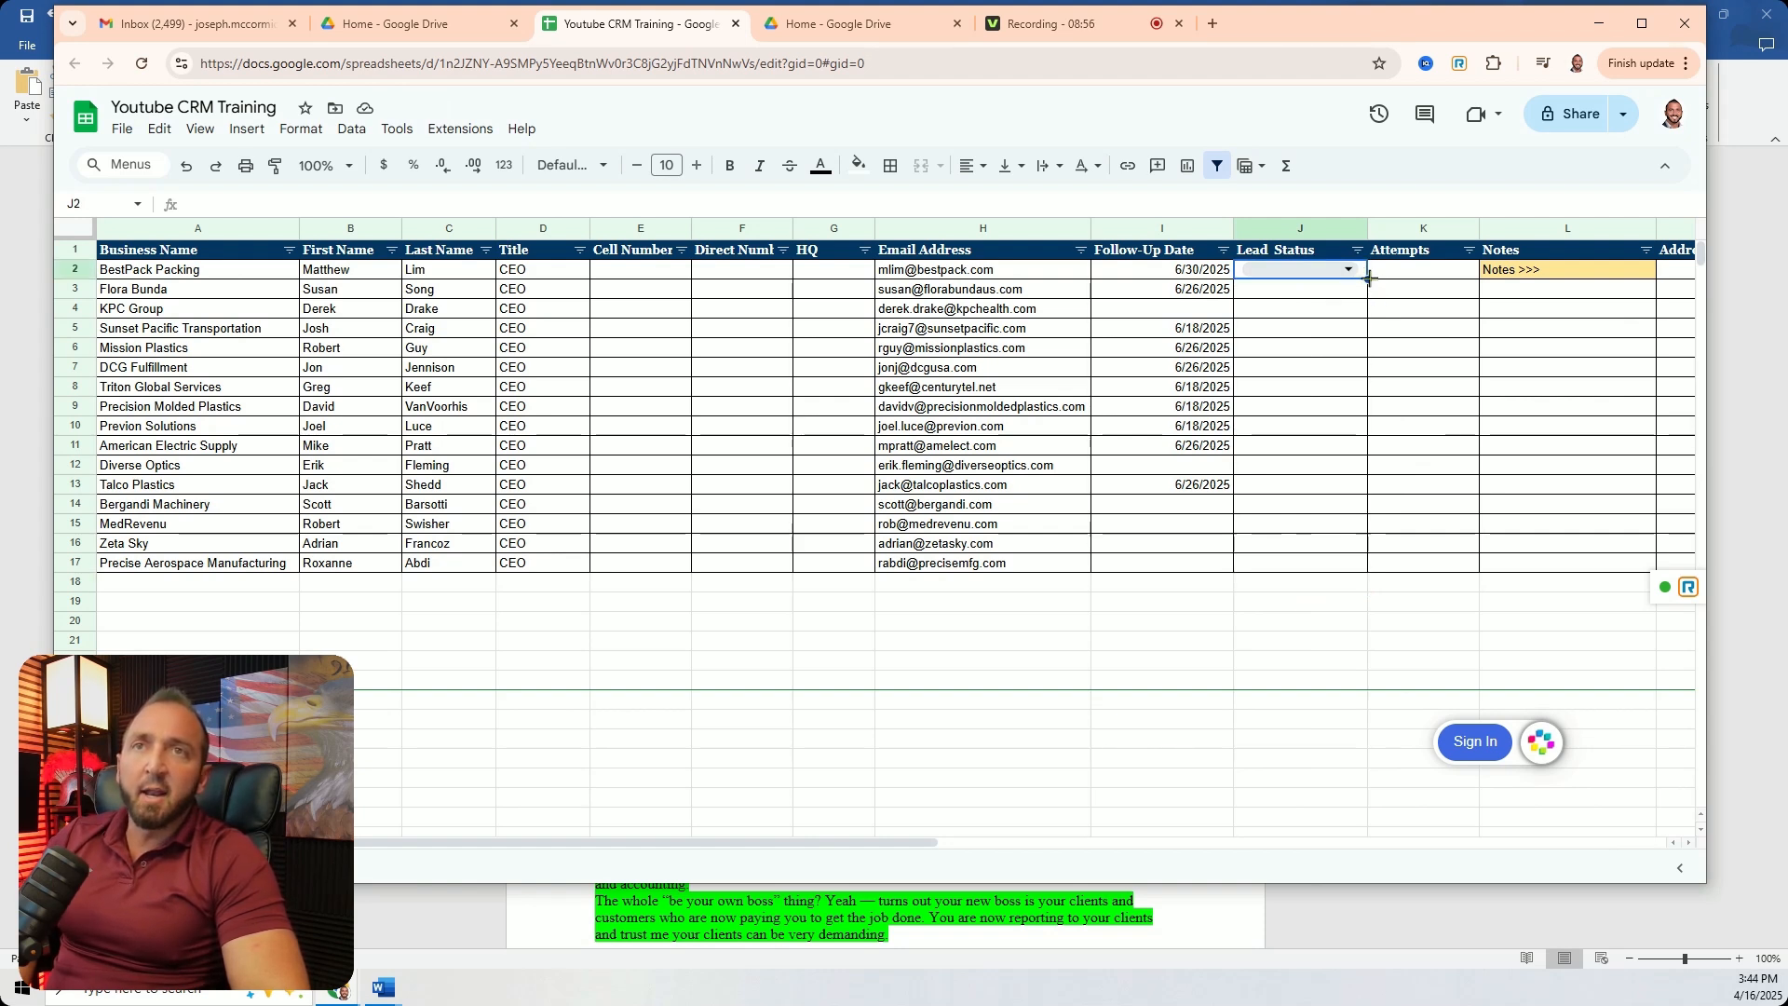
drag(1369, 278, 1362, 580)
click(1329, 641)
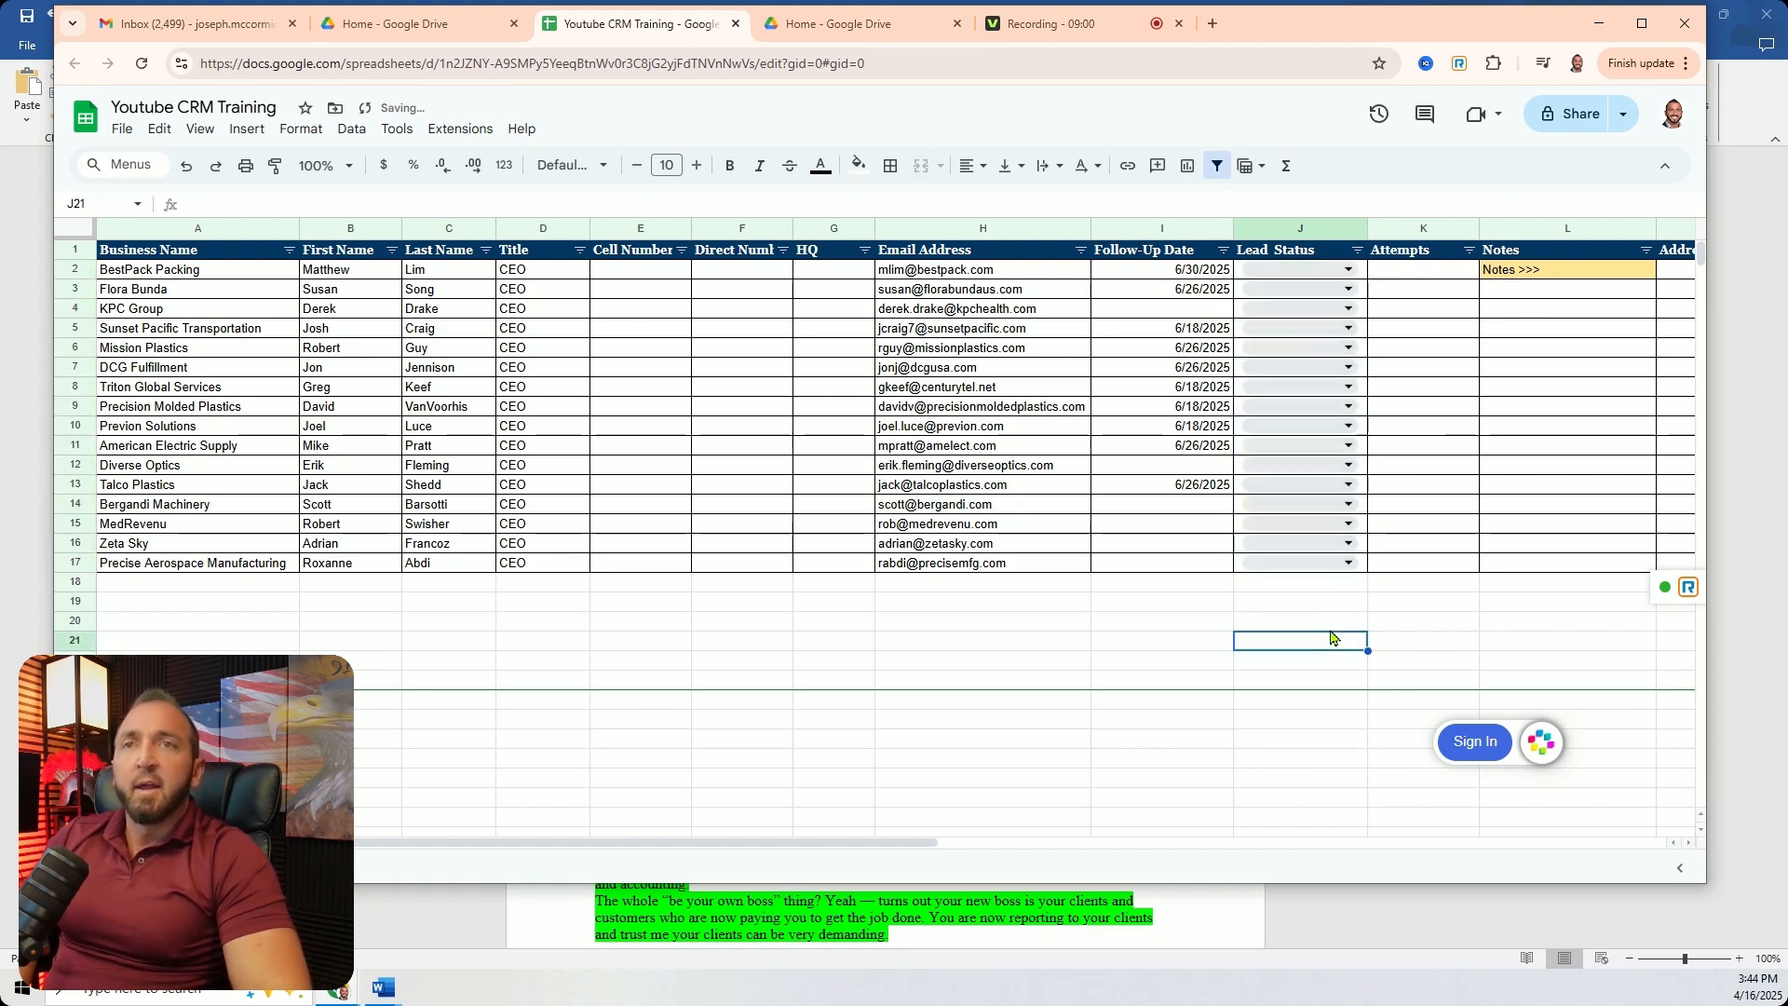
click(1297, 562)
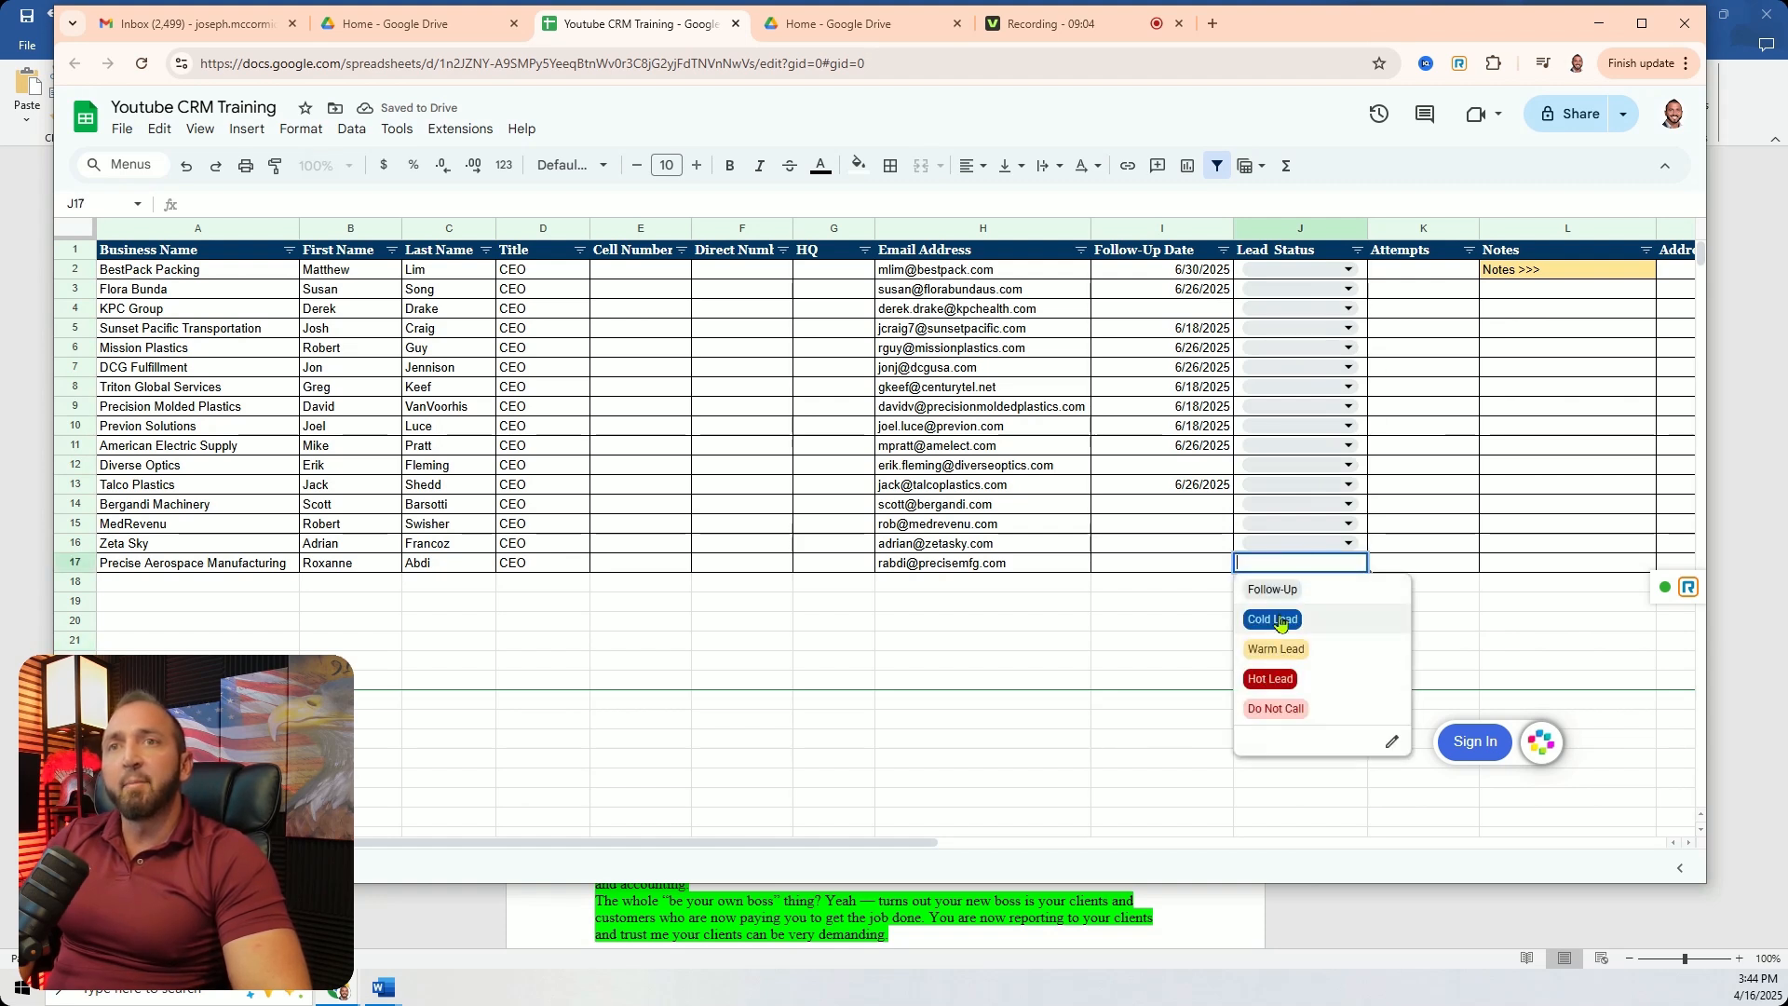
click(1172, 639)
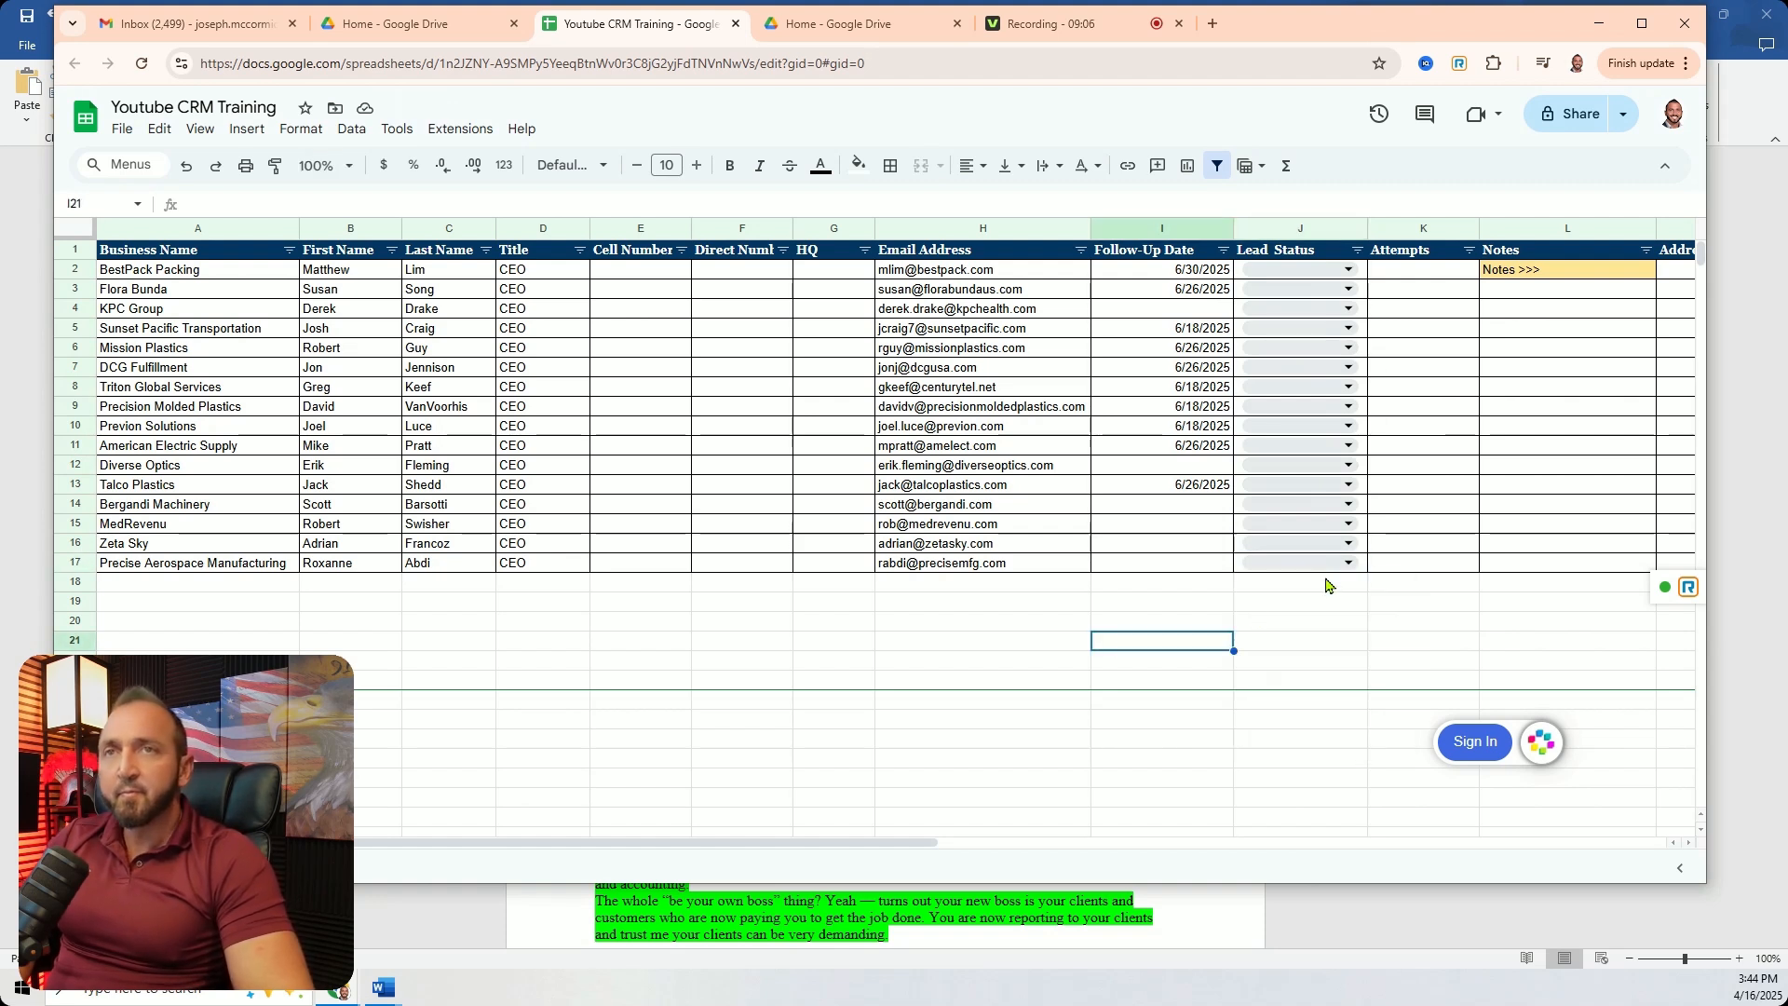
Set Lead Status cell J2 to Hot Lead and fill that status down through J12.
click(1338, 271)
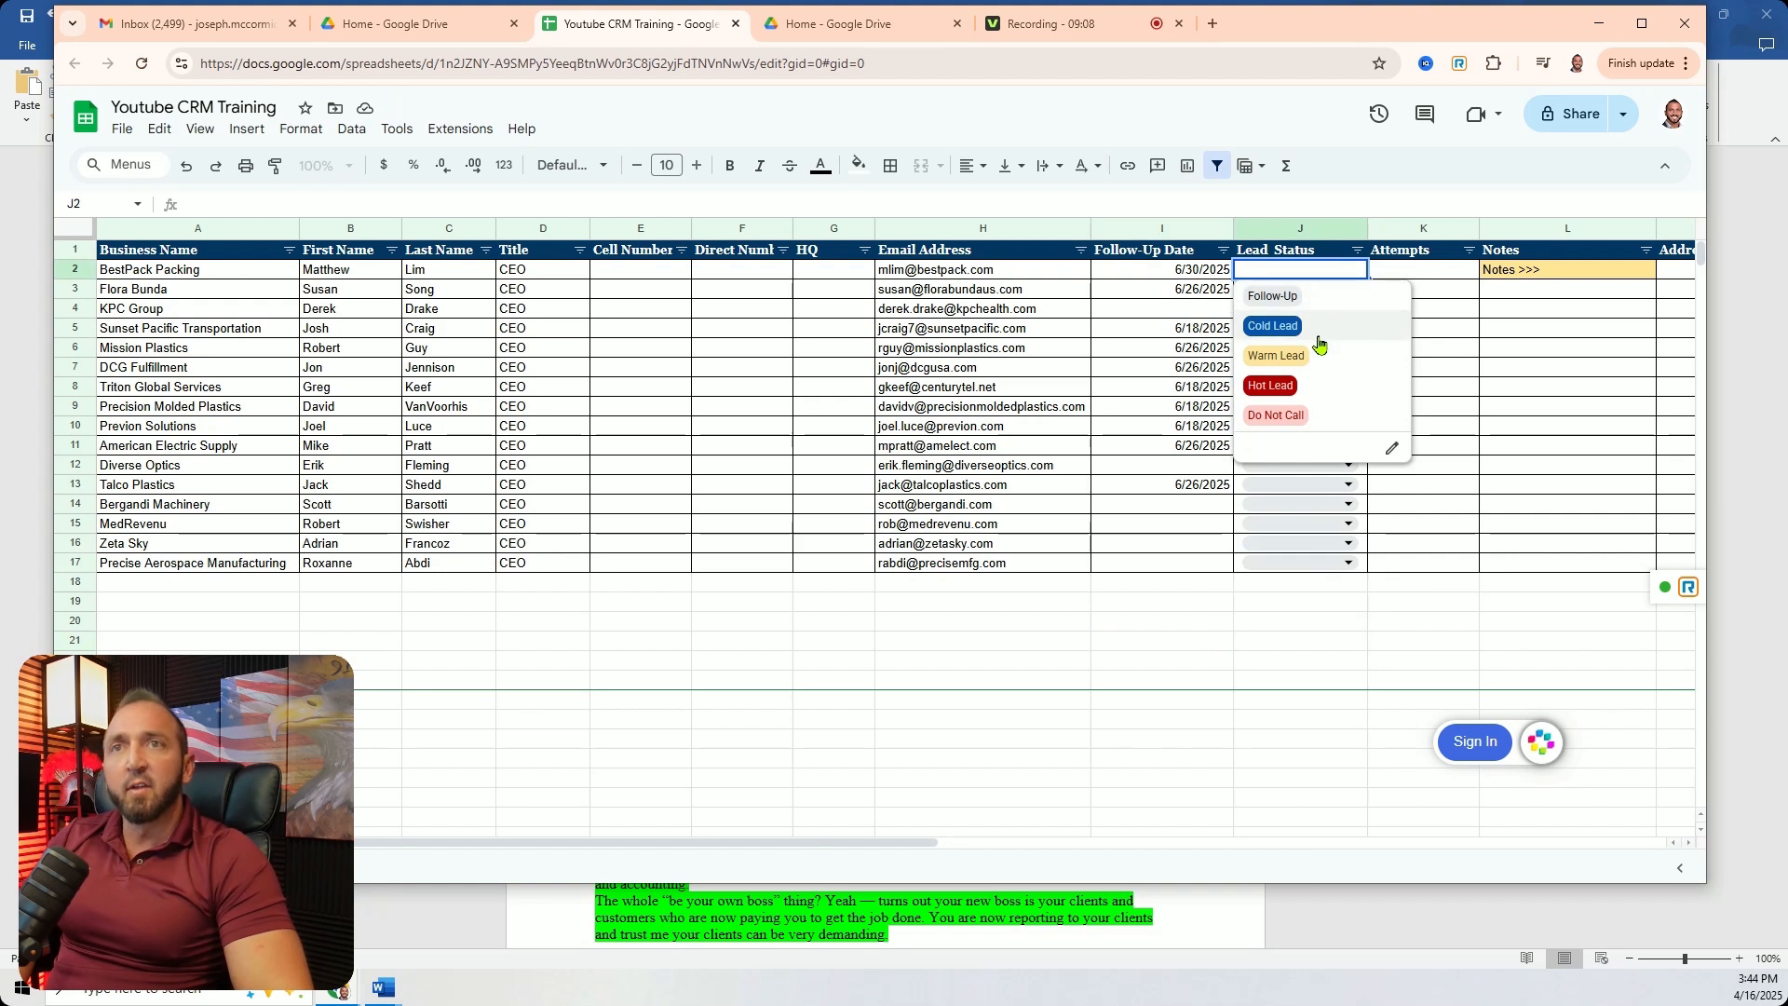
click(1308, 394)
drag(1366, 280, 1383, 471)
Set Lead Status cell J13 to Follow-Up and fill that status down through J17.
click(1358, 485)
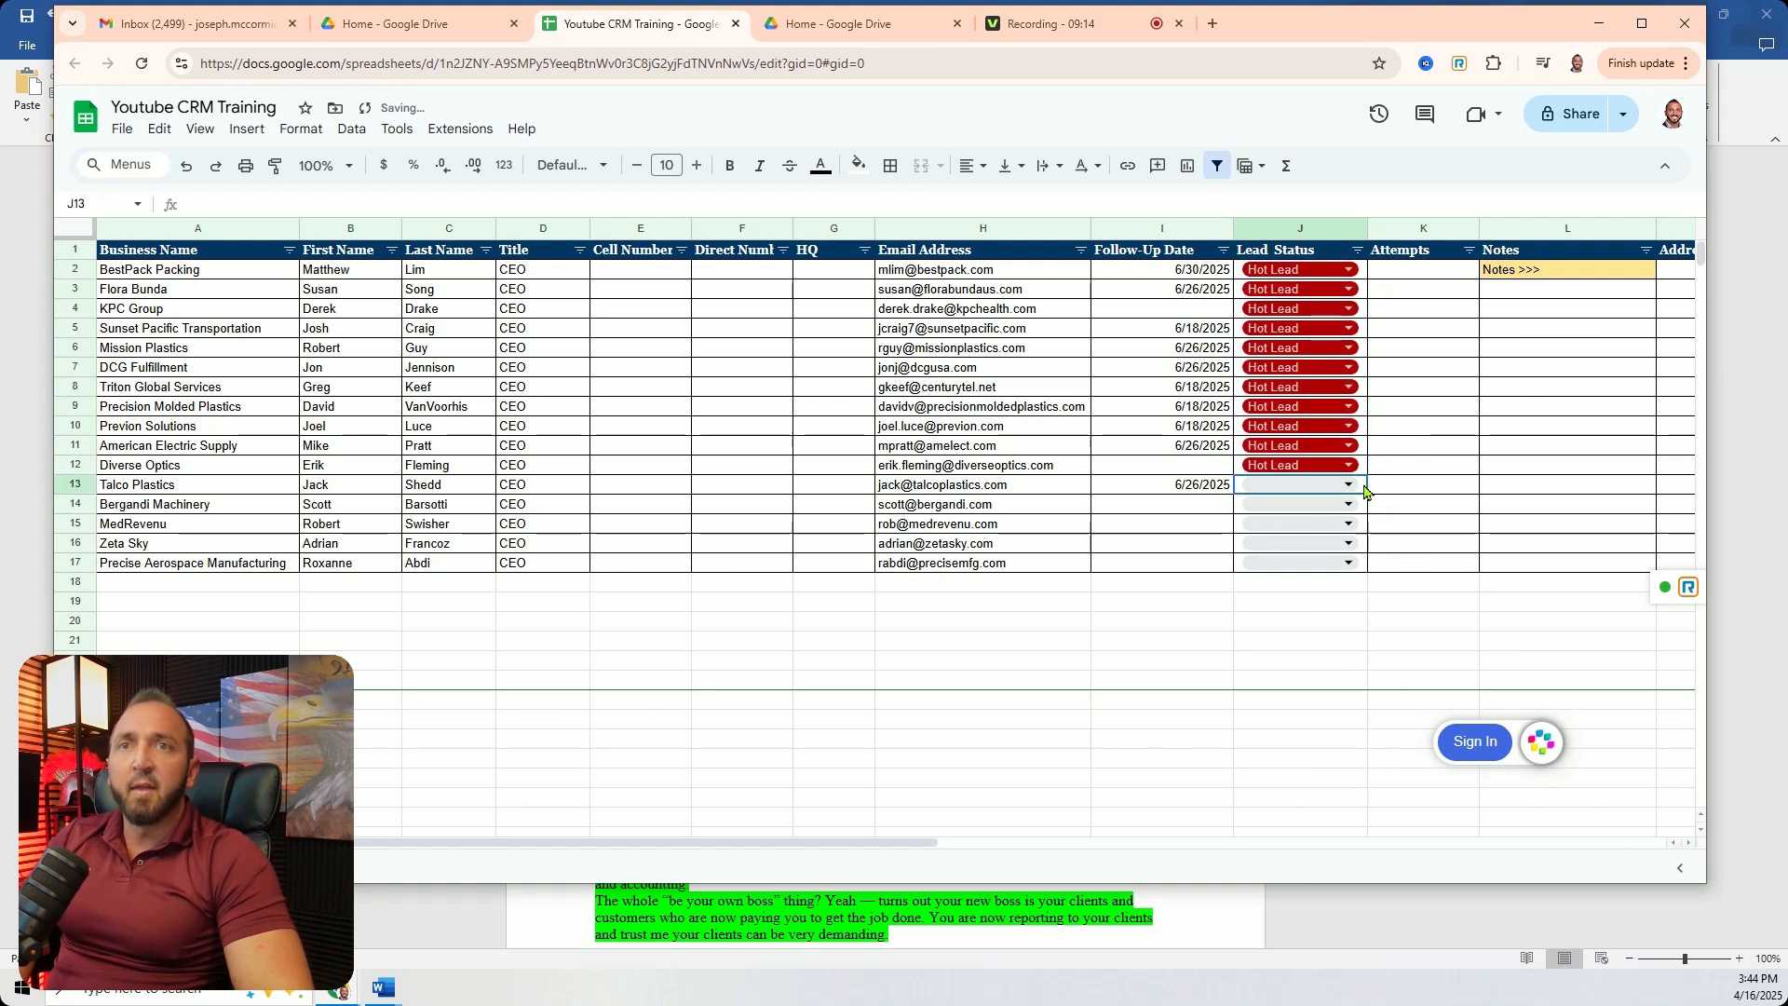
click(1349, 484)
click(1324, 515)
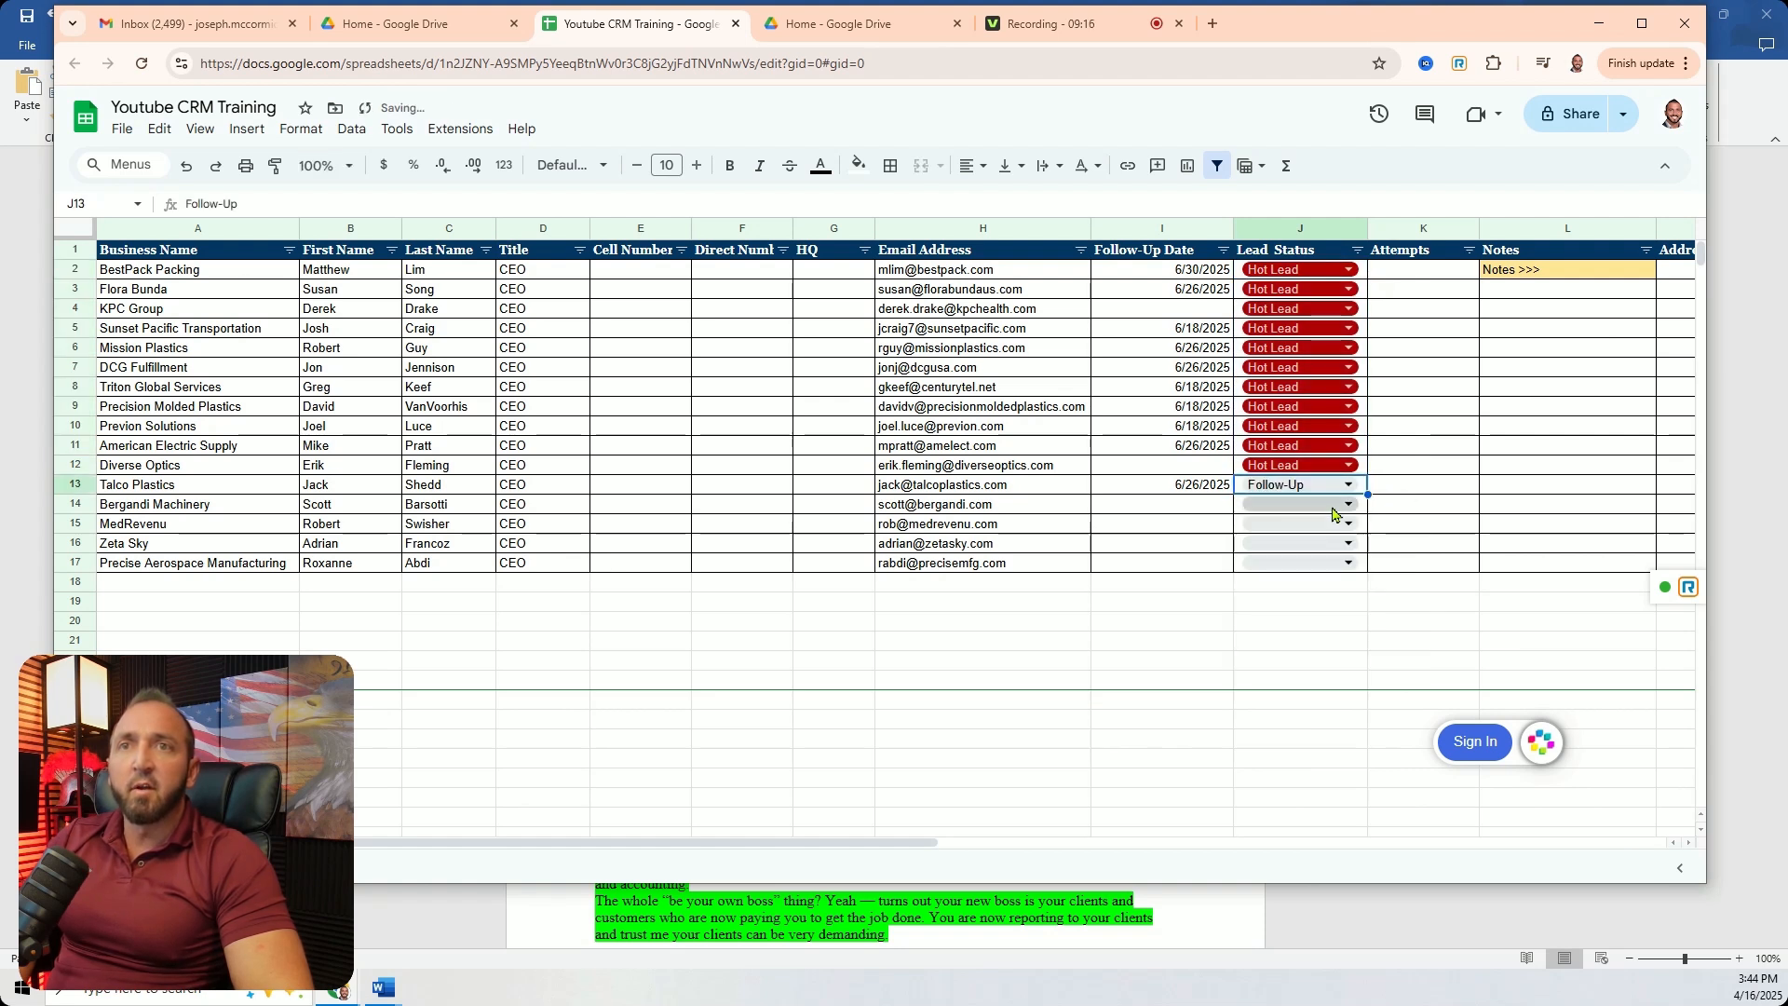
drag(1370, 494, 1365, 570)
click(1341, 620)
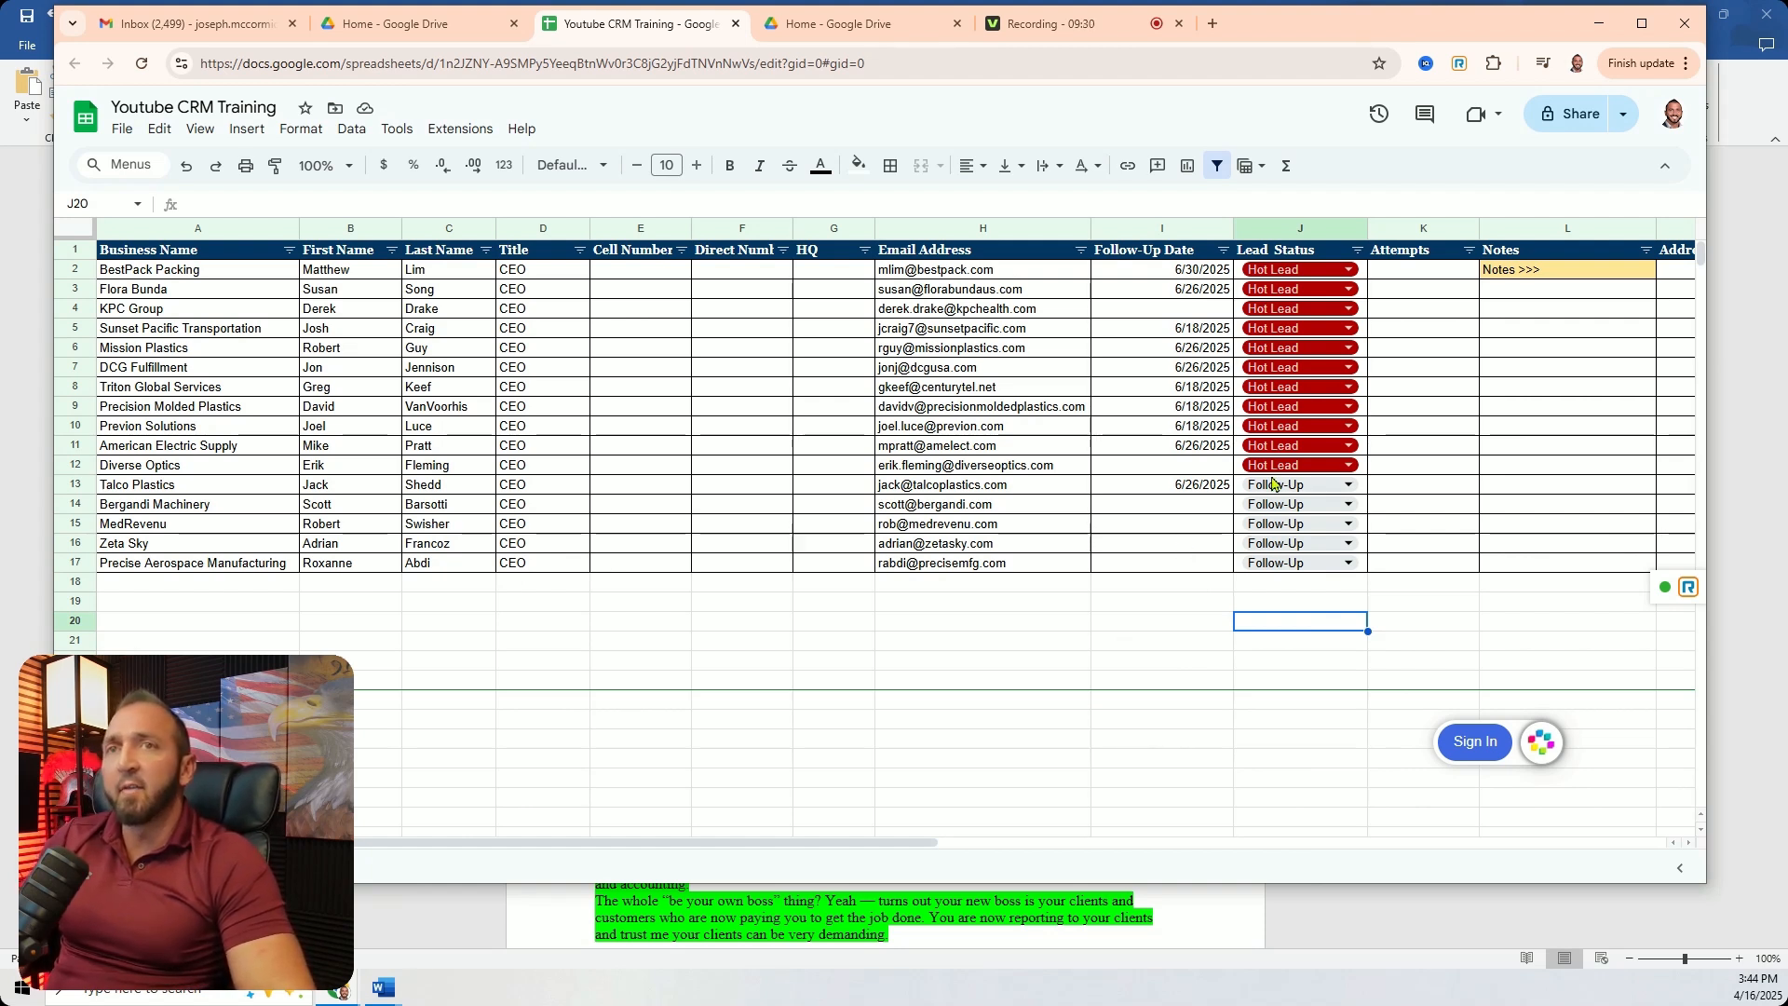
Filter the Lead Status column by value to show only the Hot Lead contacts.
scroll(1277, 503, down, 2)
scroll(1276, 503, up, 2)
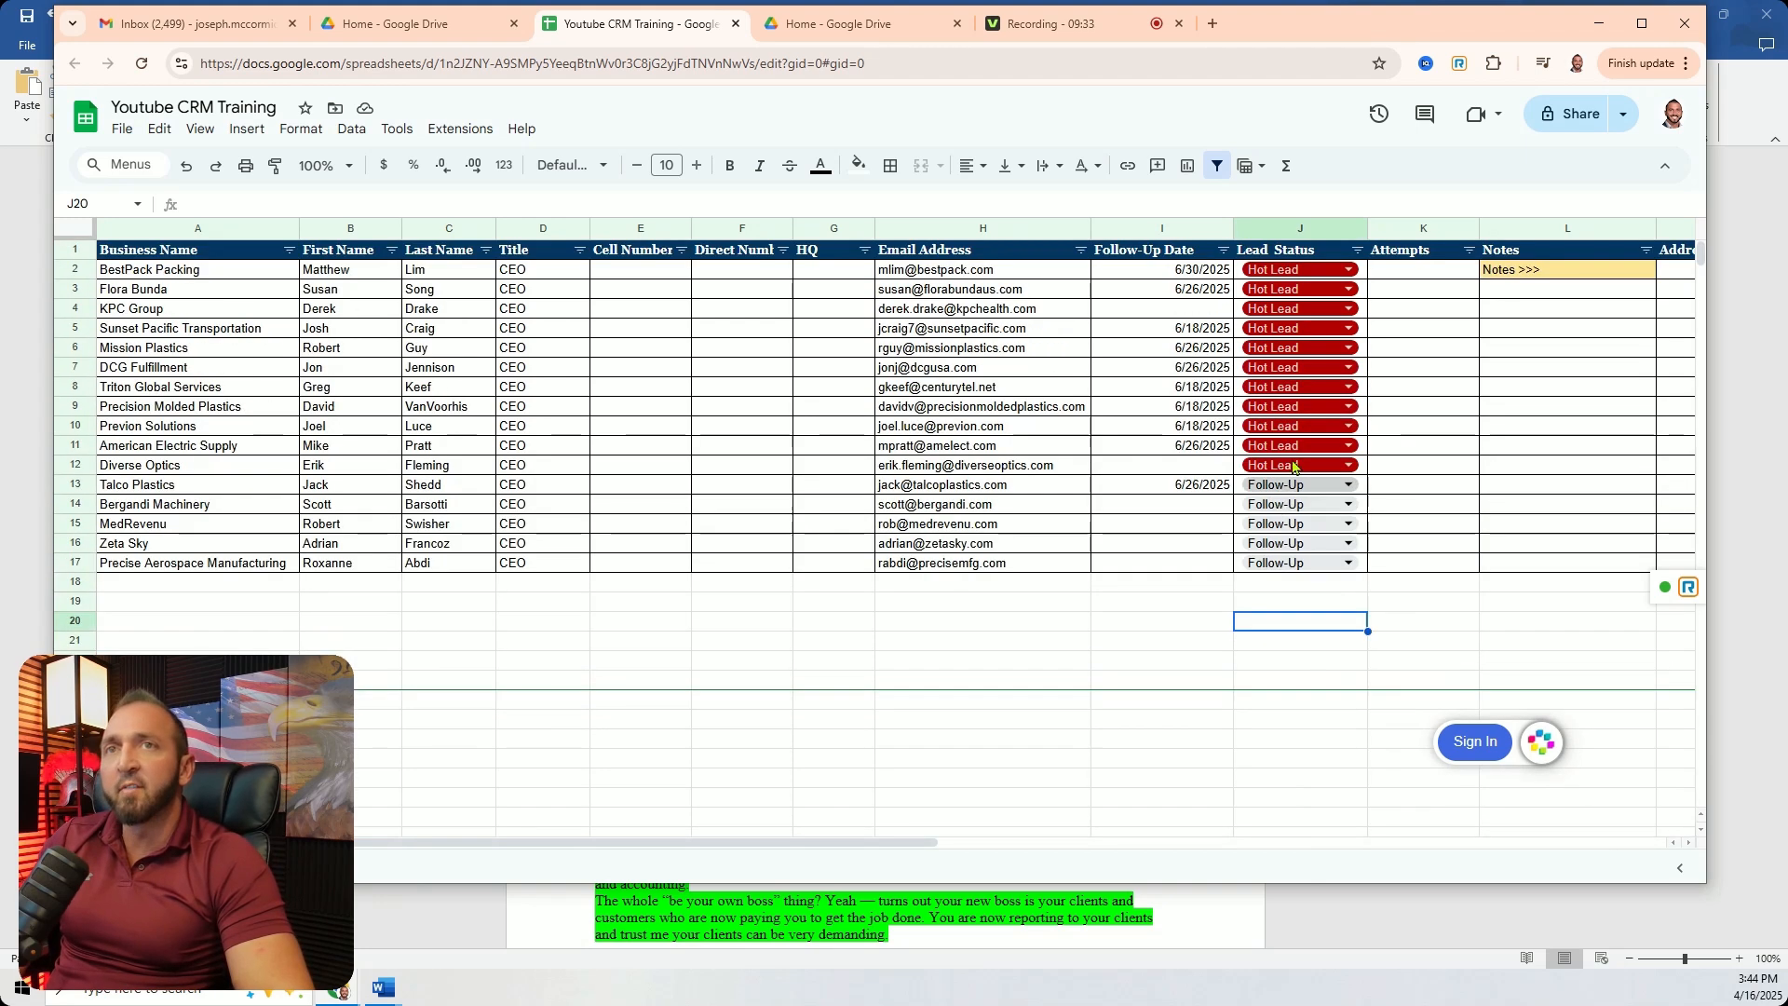
click(1358, 254)
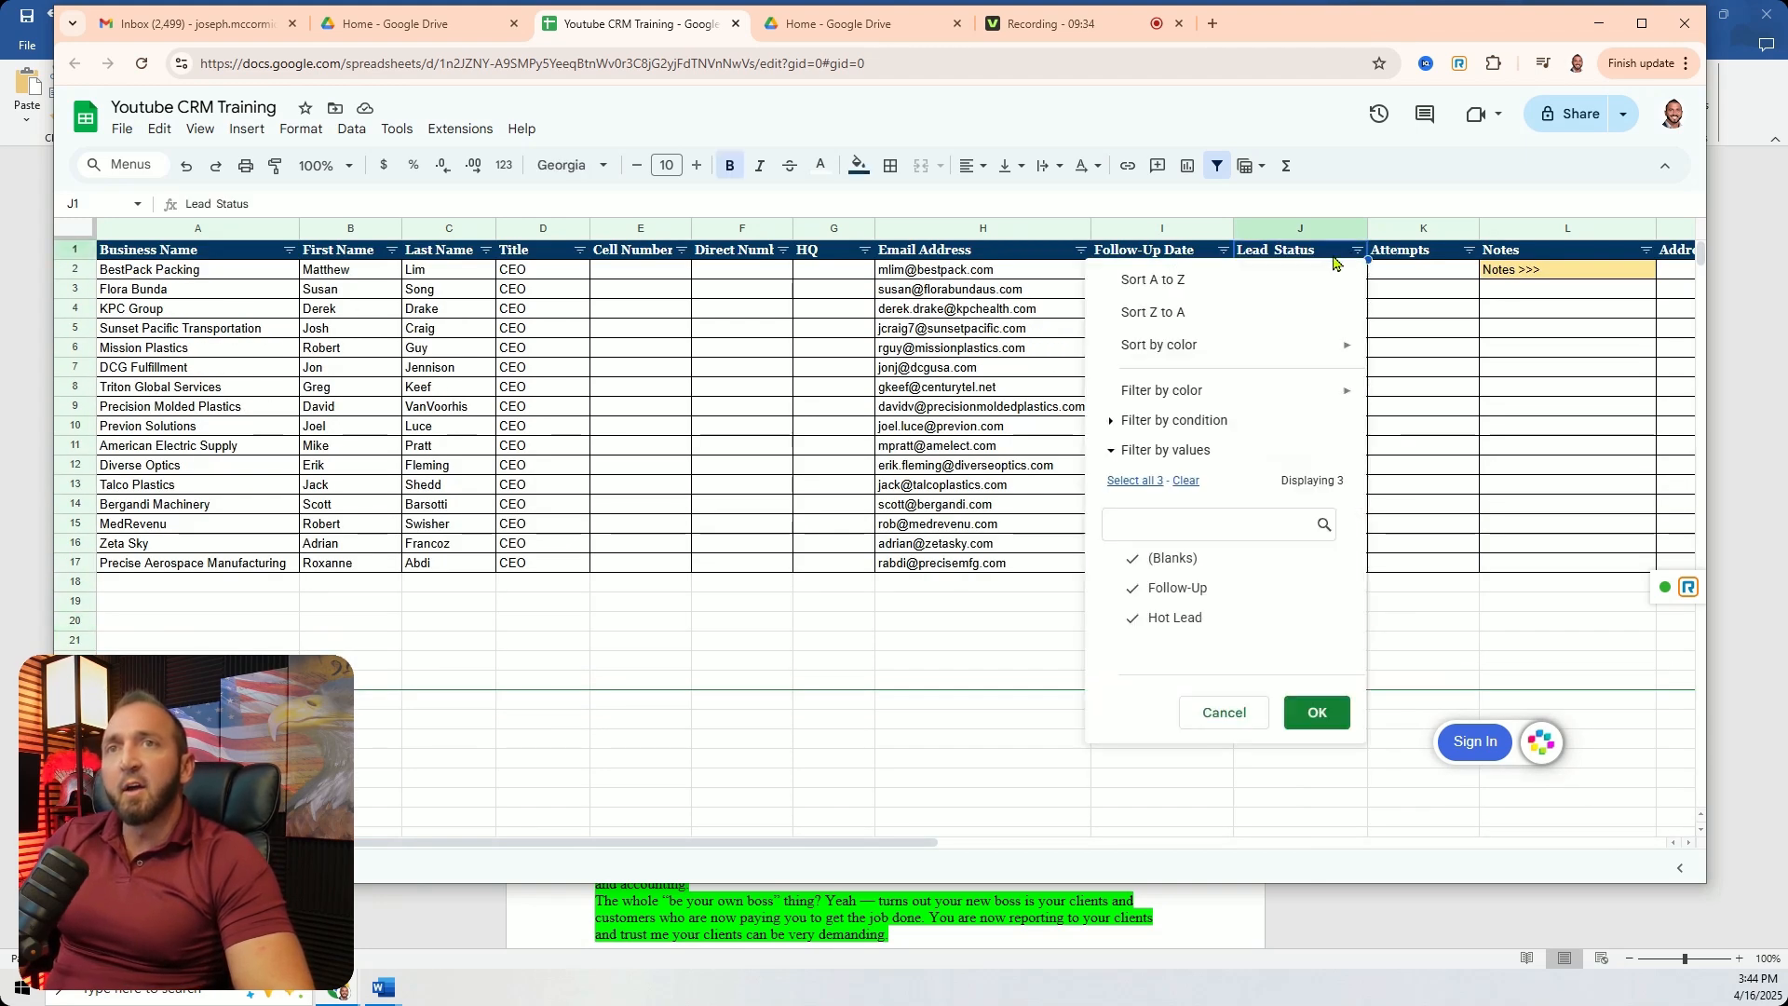
click(1178, 484)
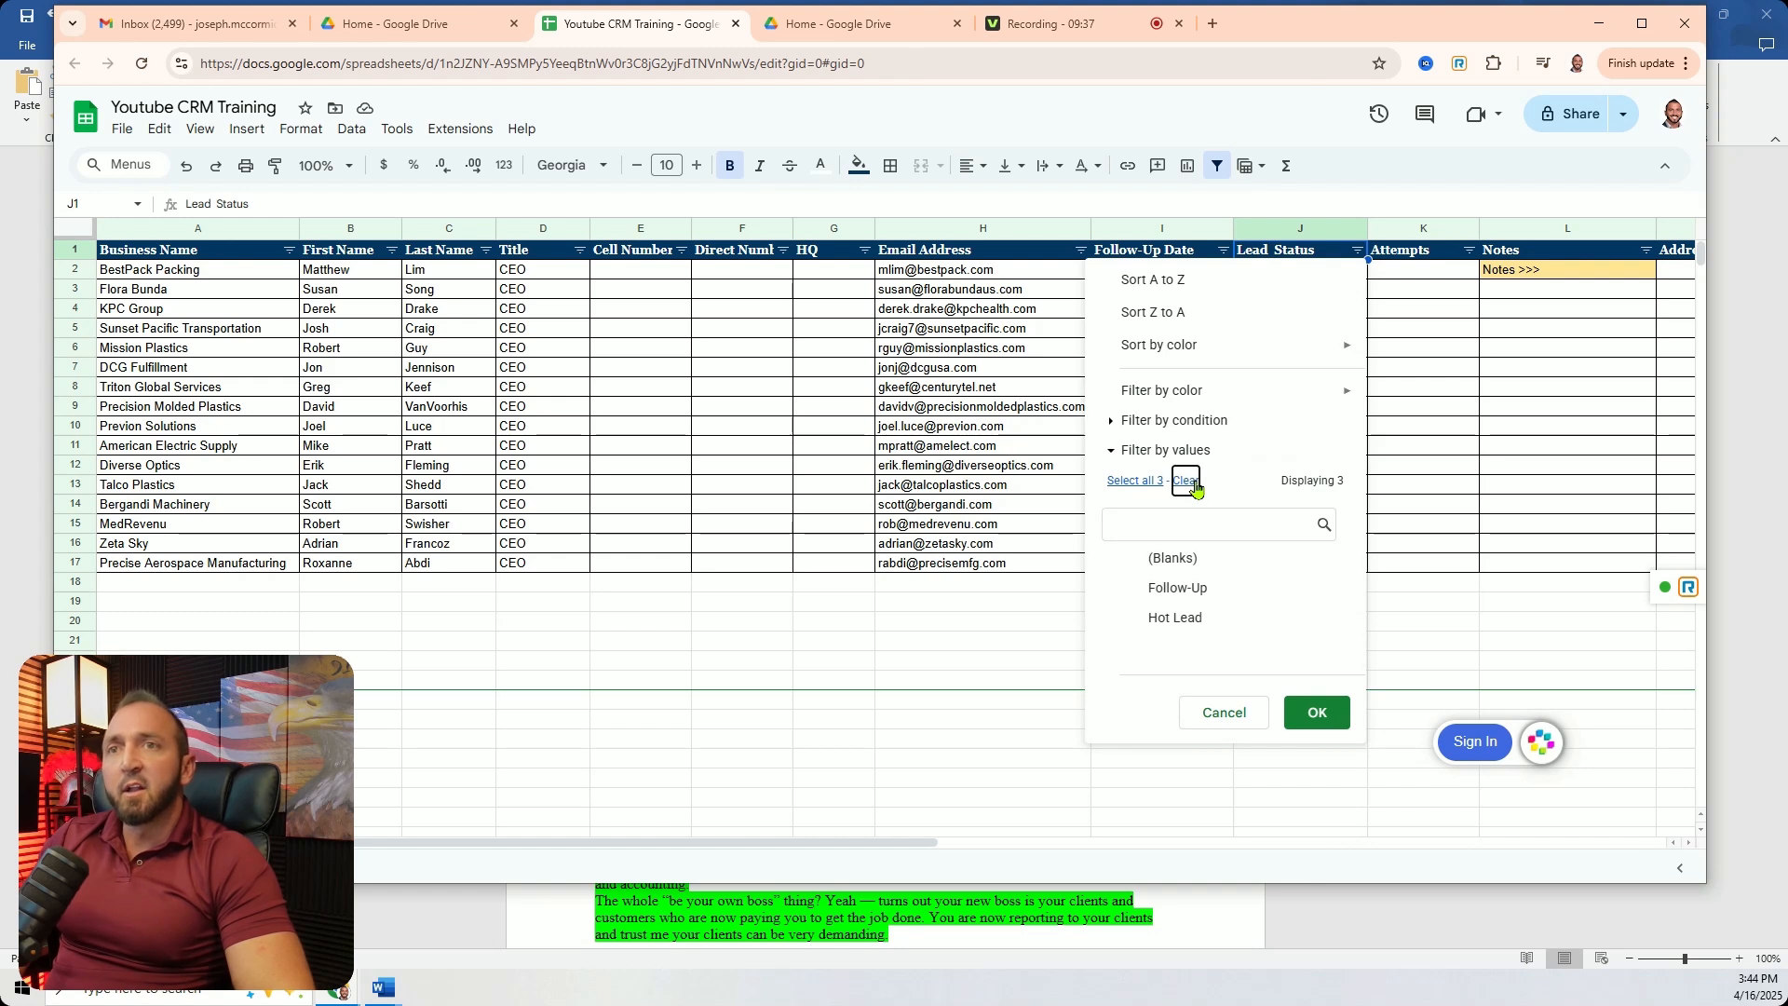
click(1133, 625)
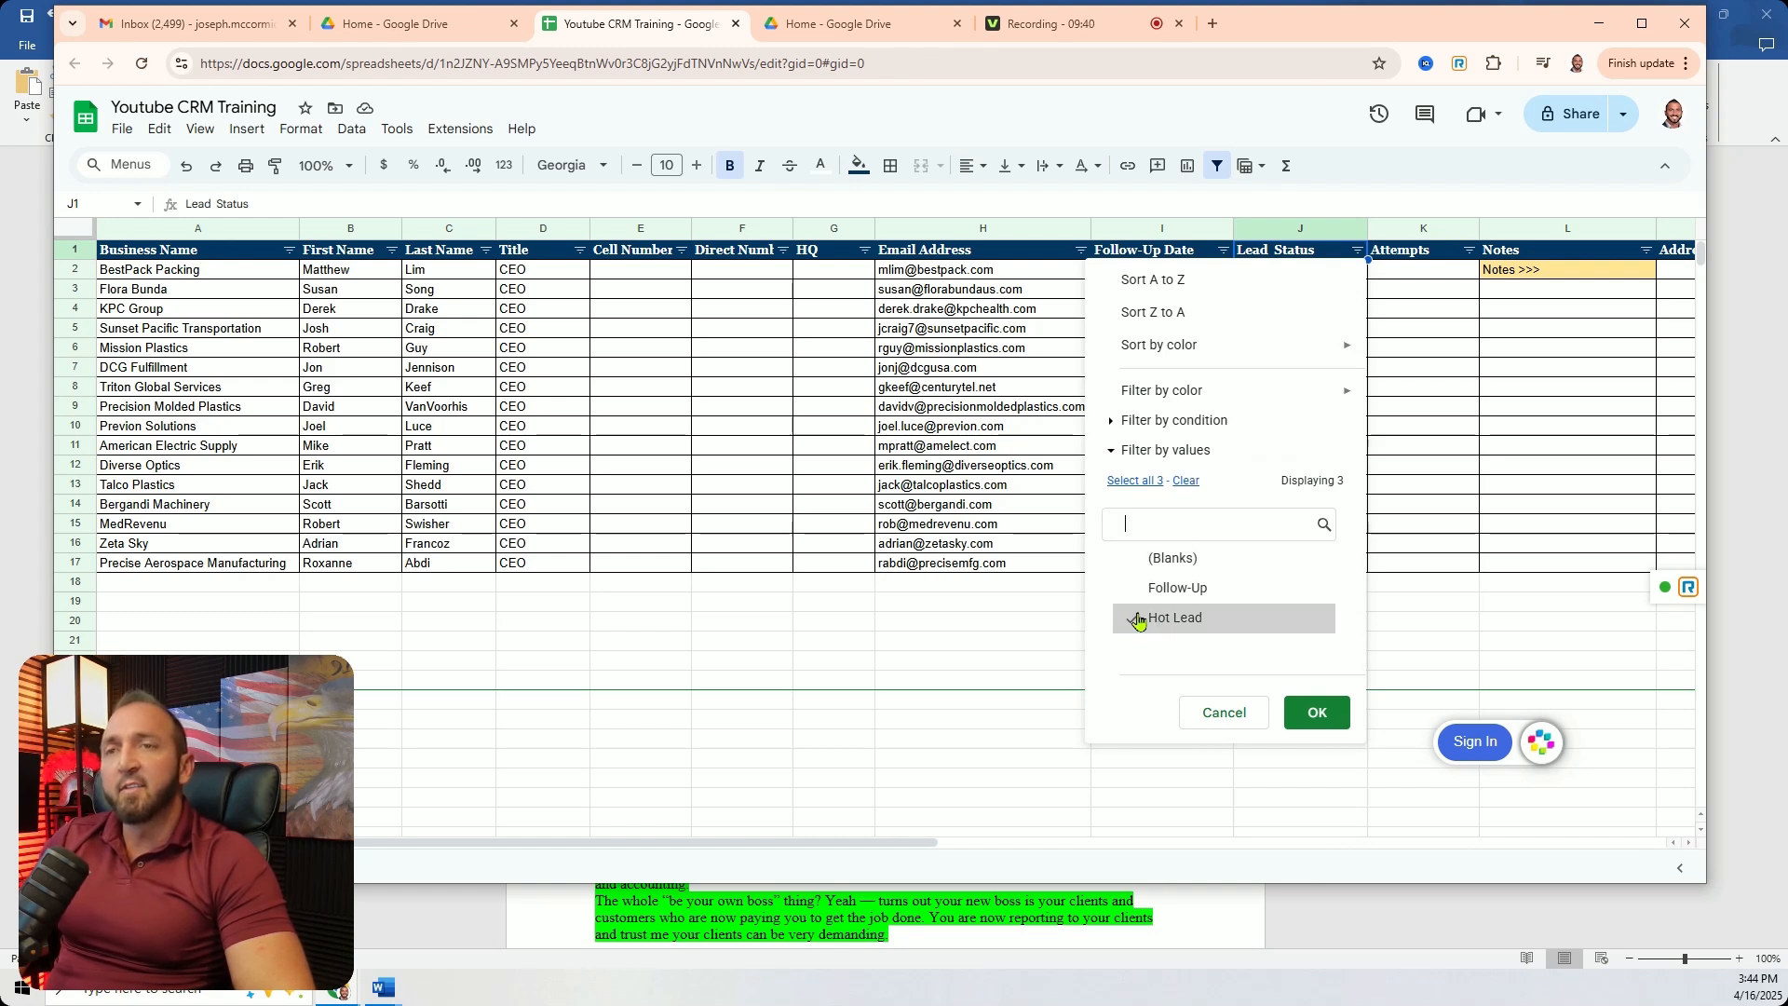
click(1317, 714)
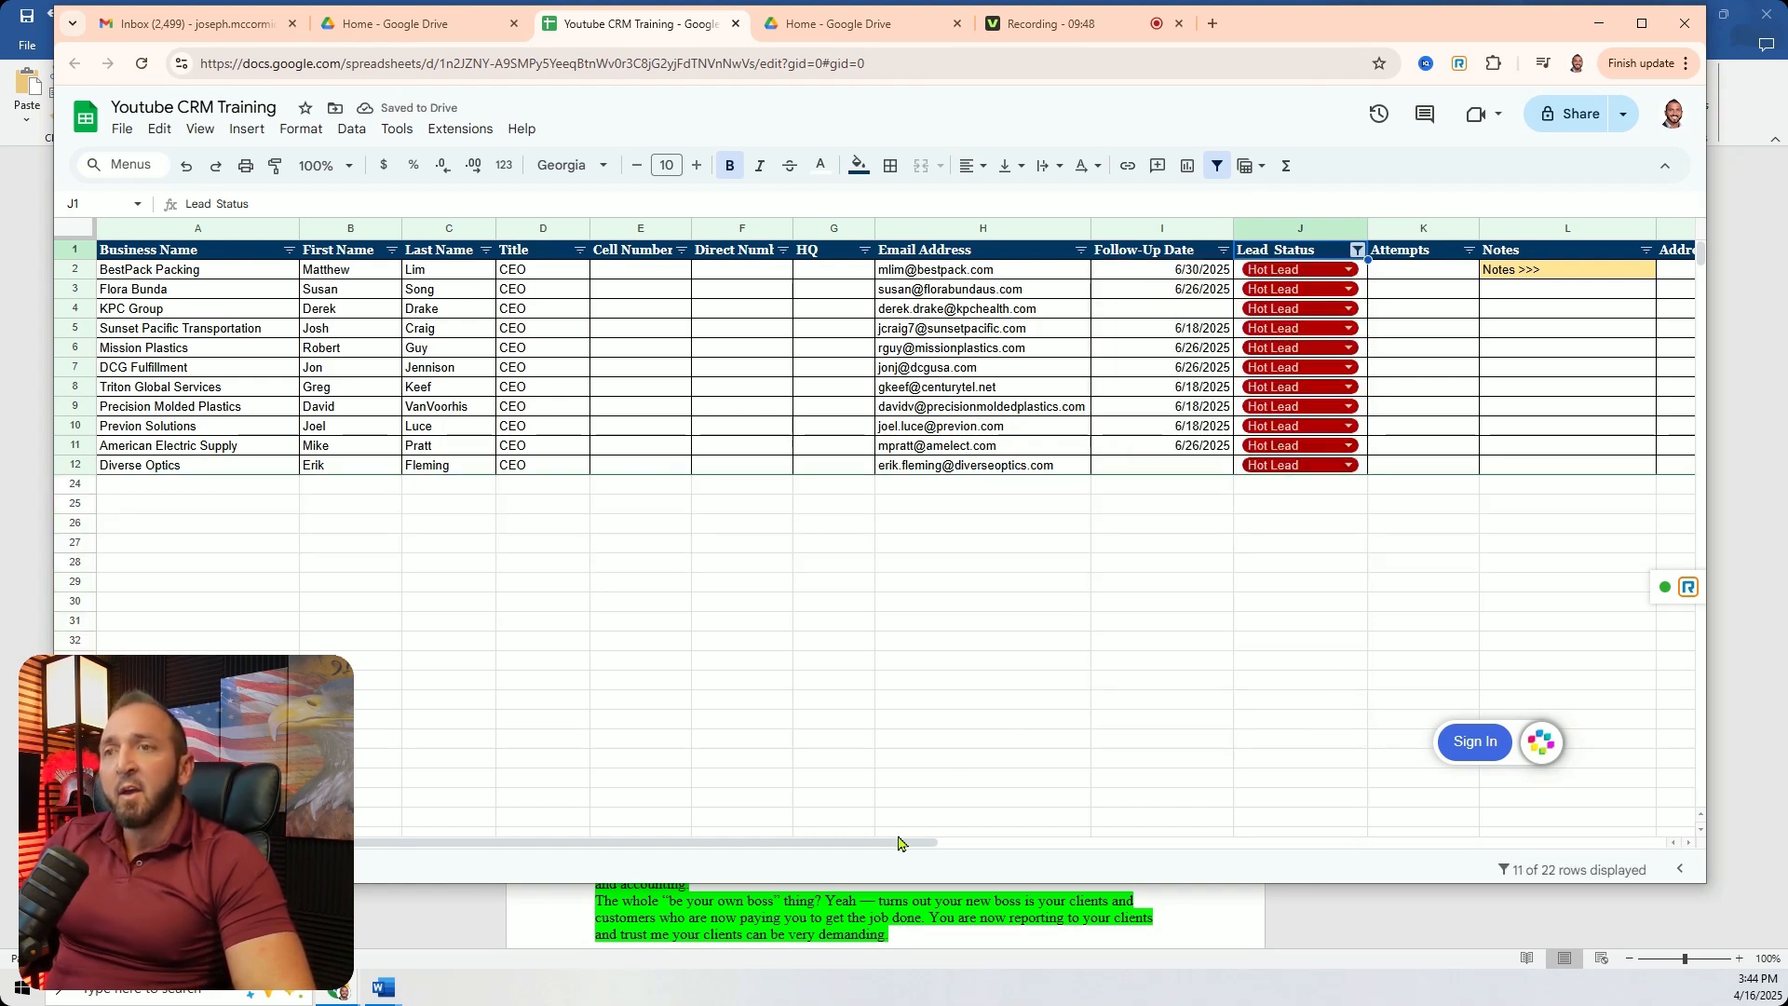
Reselect all values in the Lead Status filter to show every contact again.
drag(900, 844, 1075, 849)
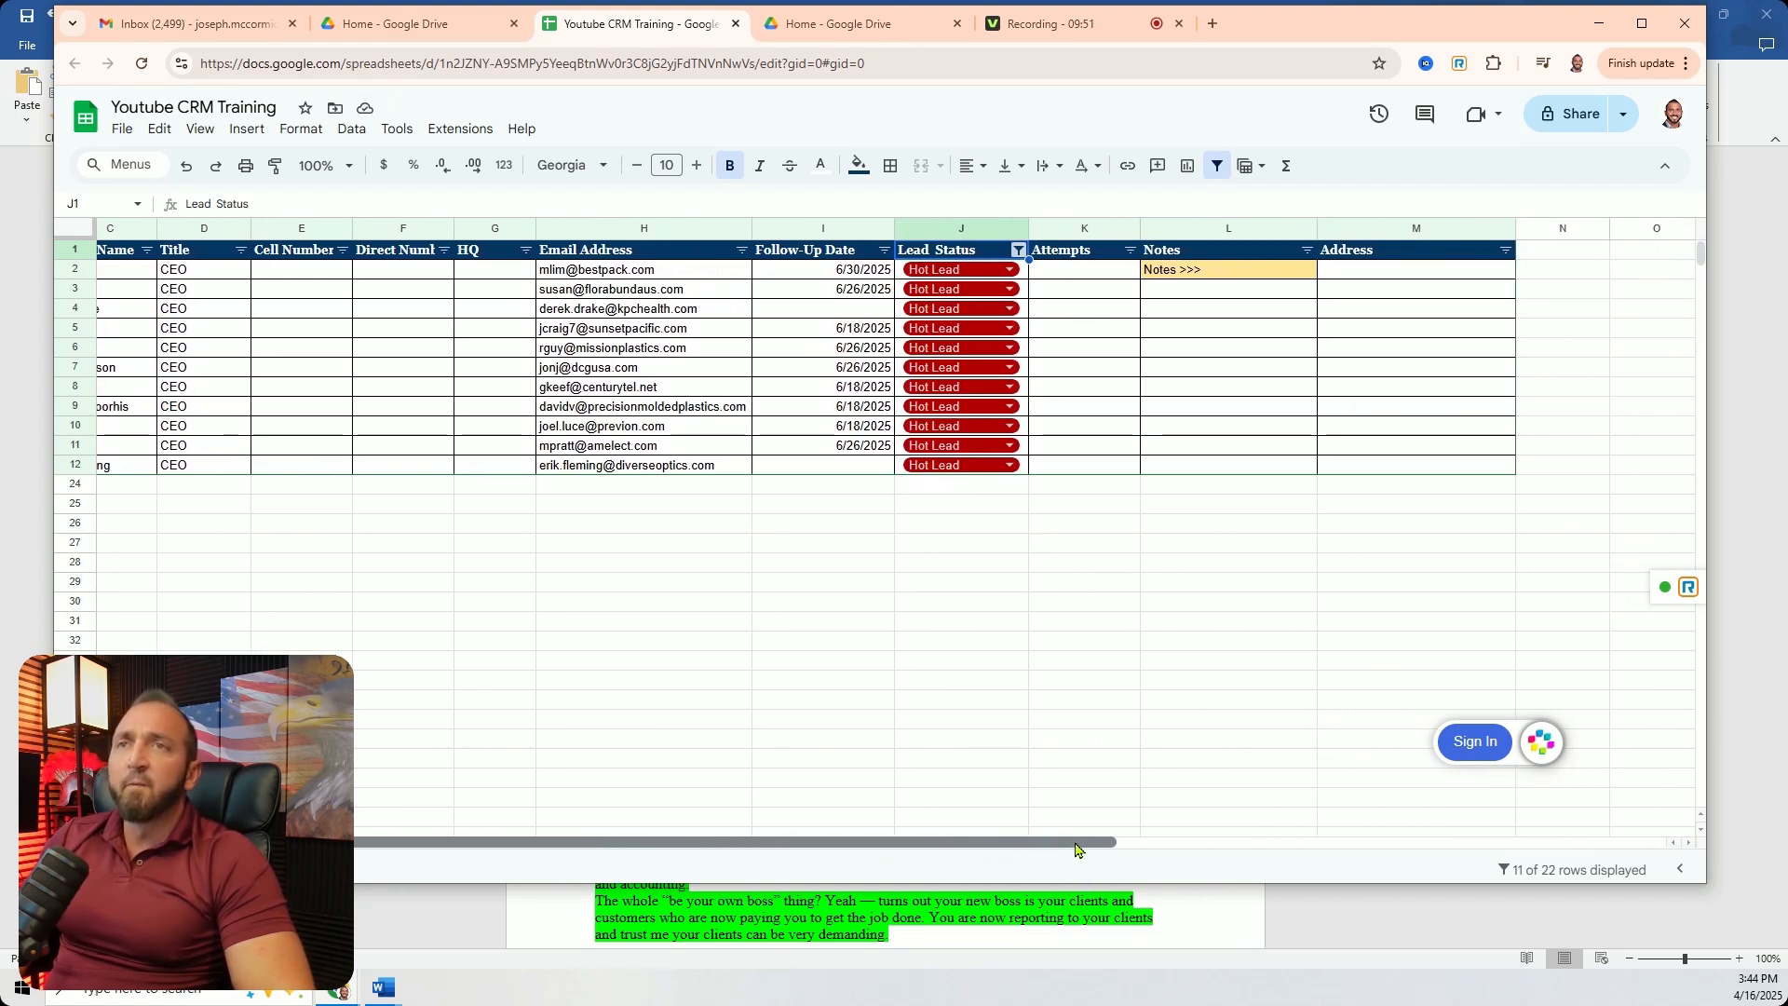
click(1019, 250)
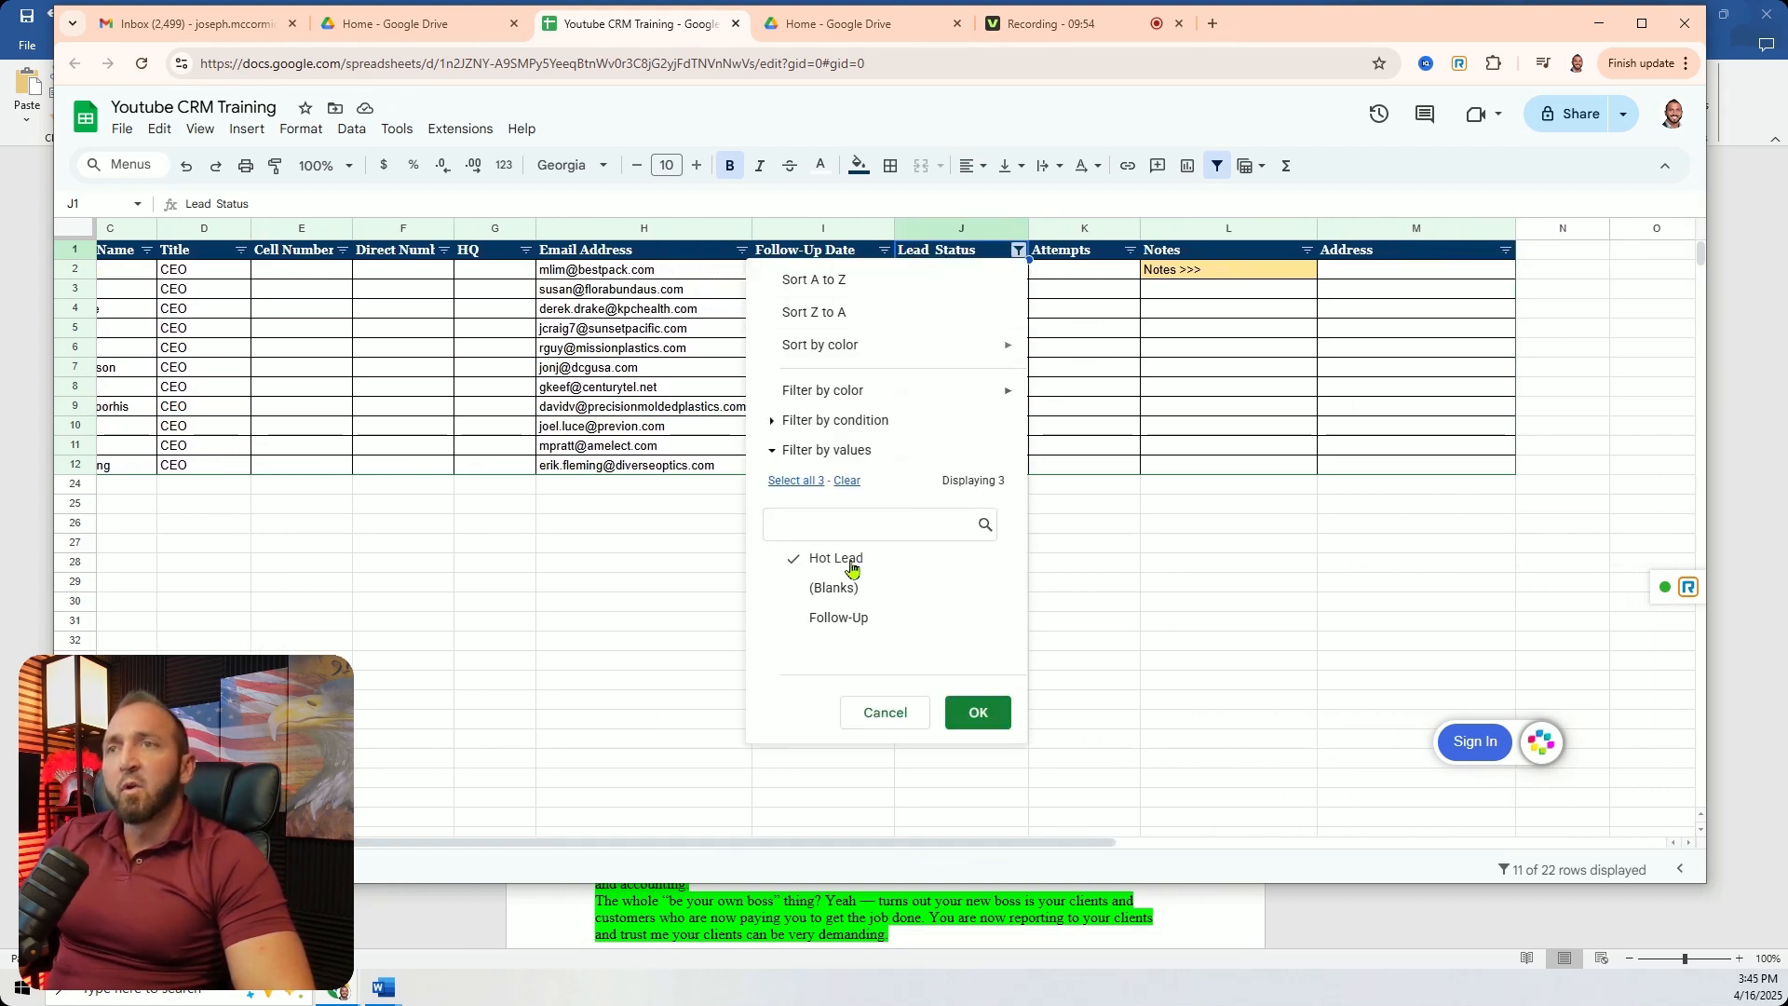
click(794, 482)
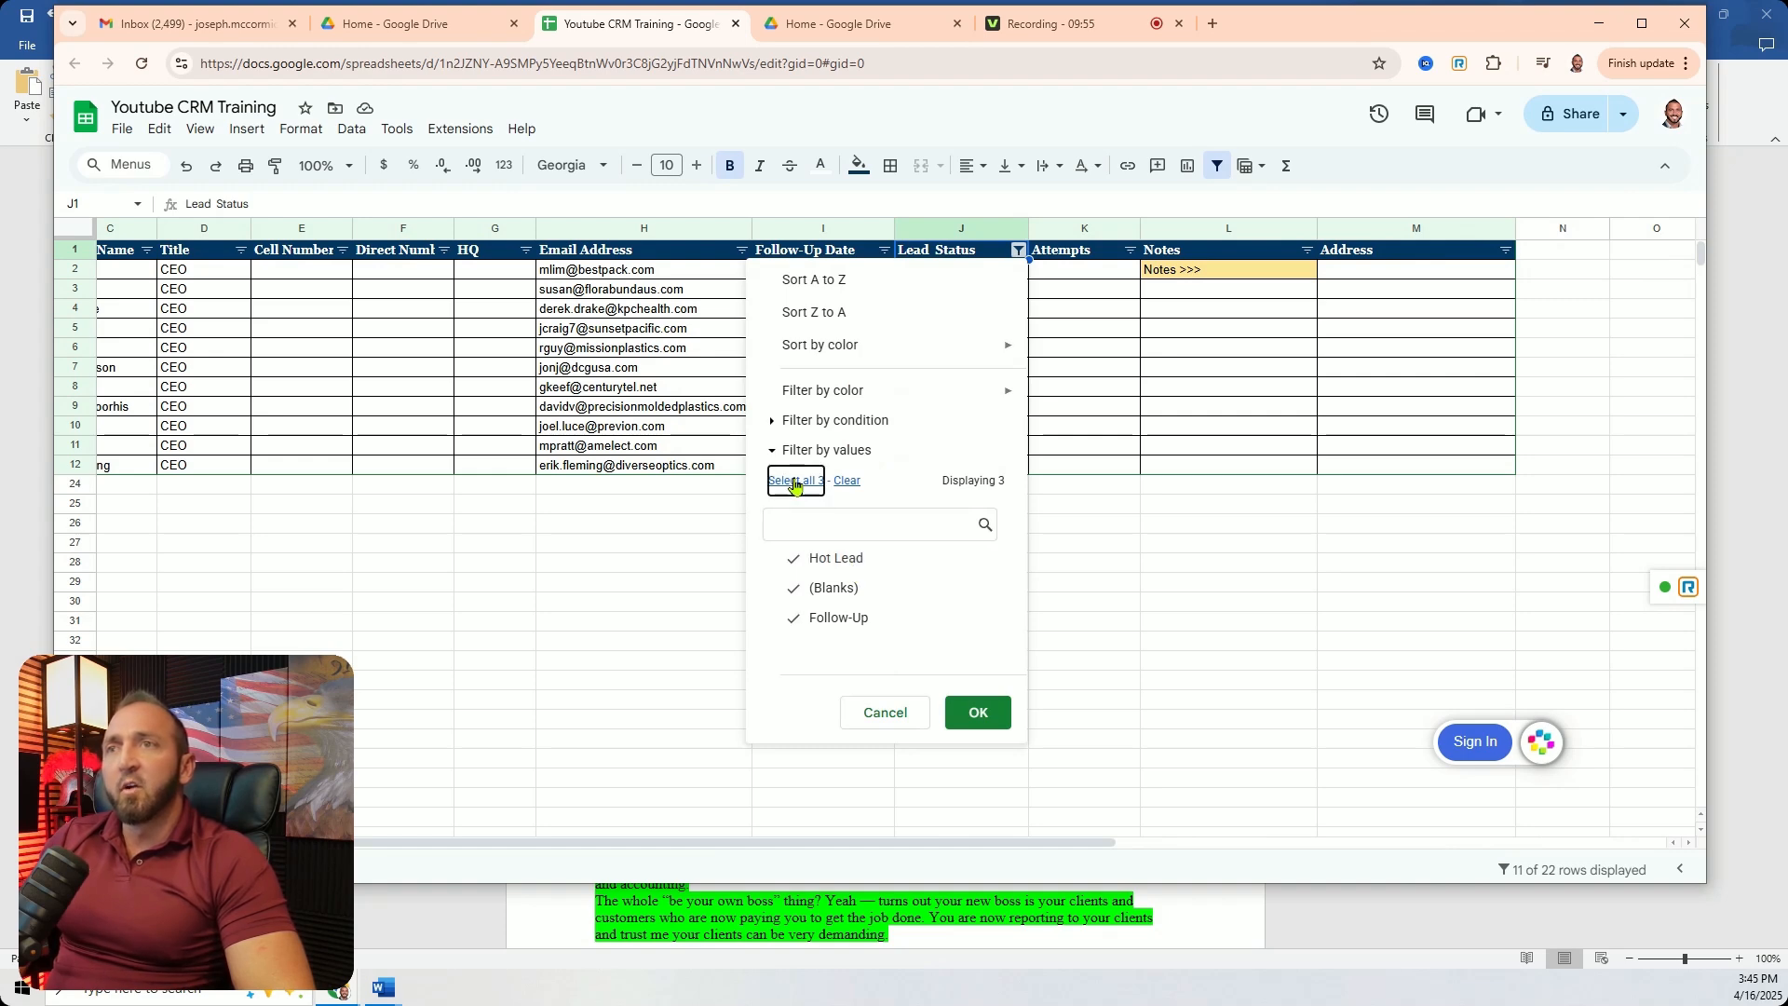
click(978, 713)
drag(1001, 836, 1058, 766)
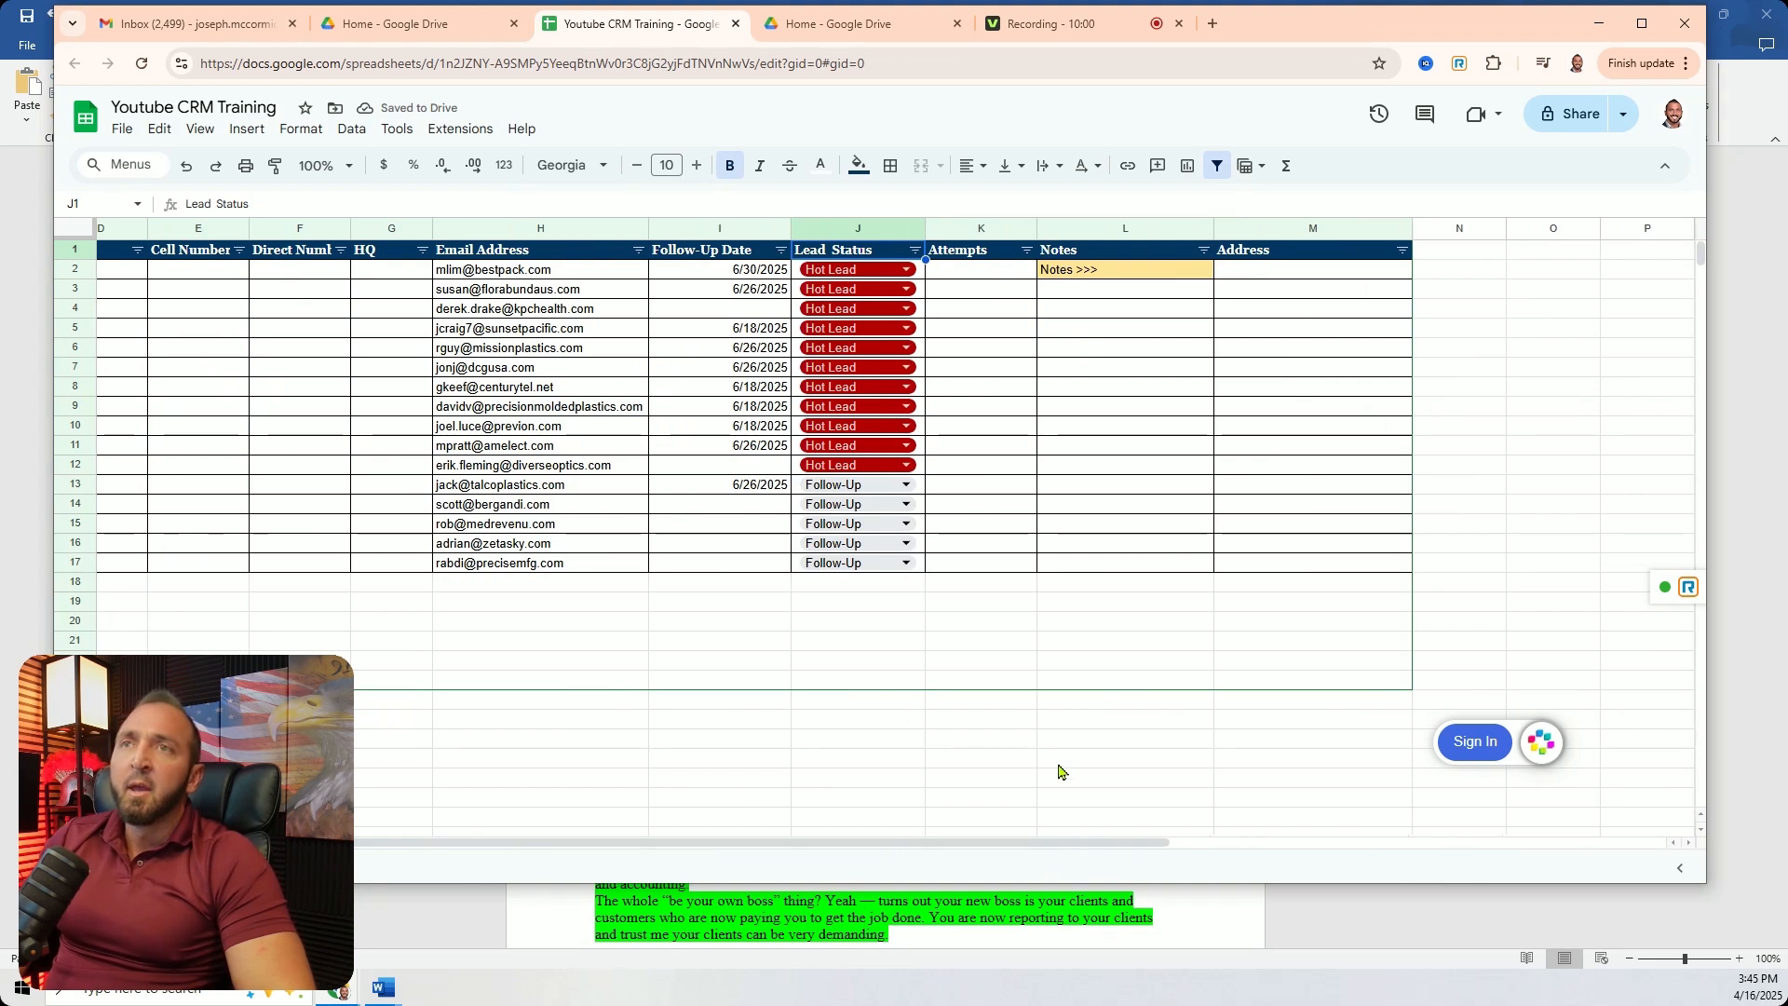
click(988, 271)
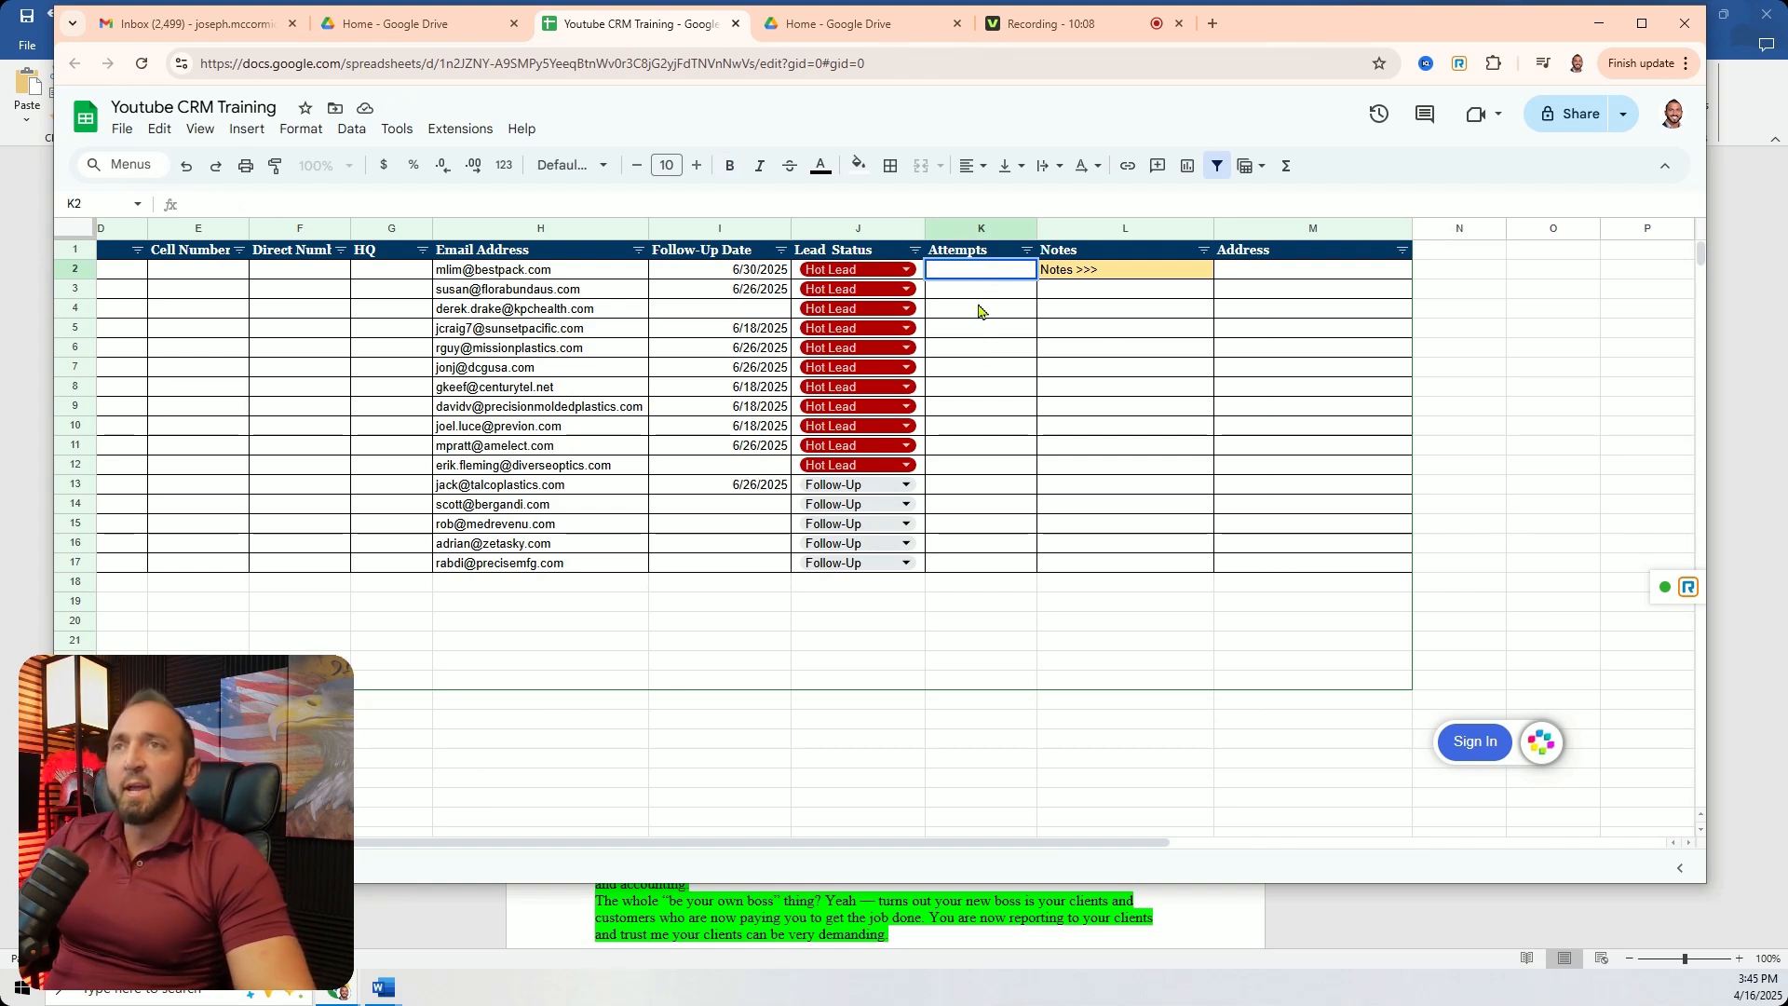
click(1012, 558)
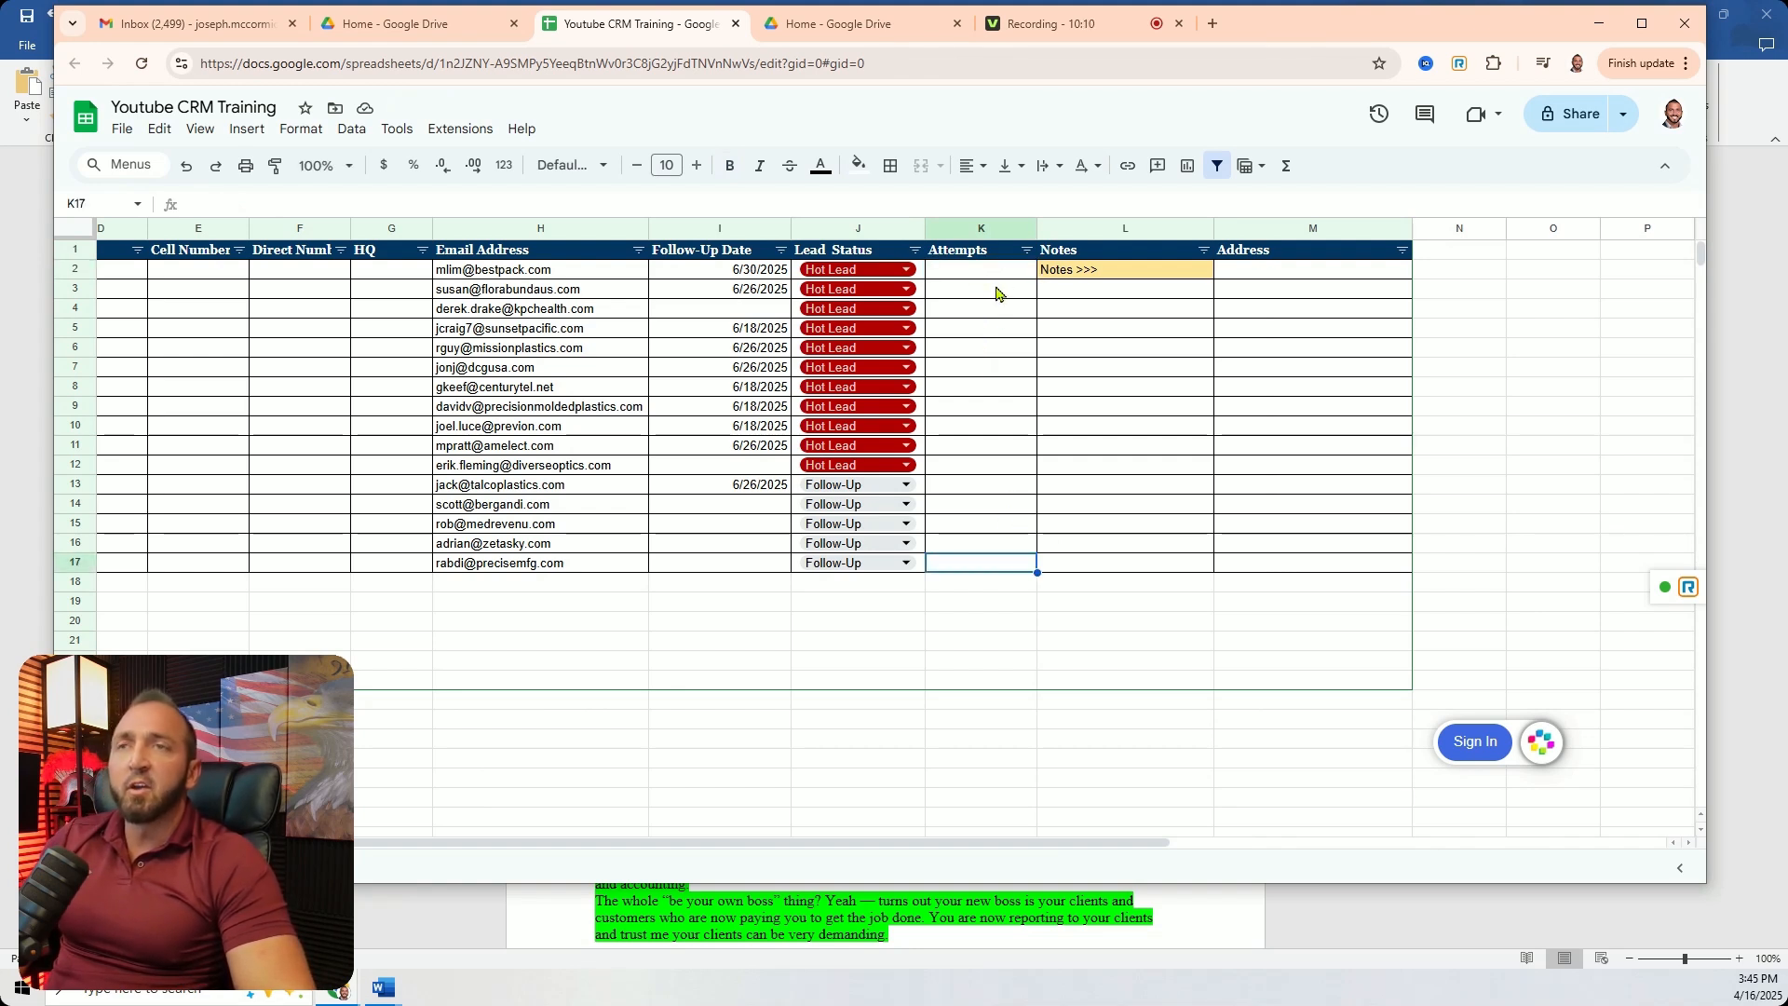
click(950, 273)
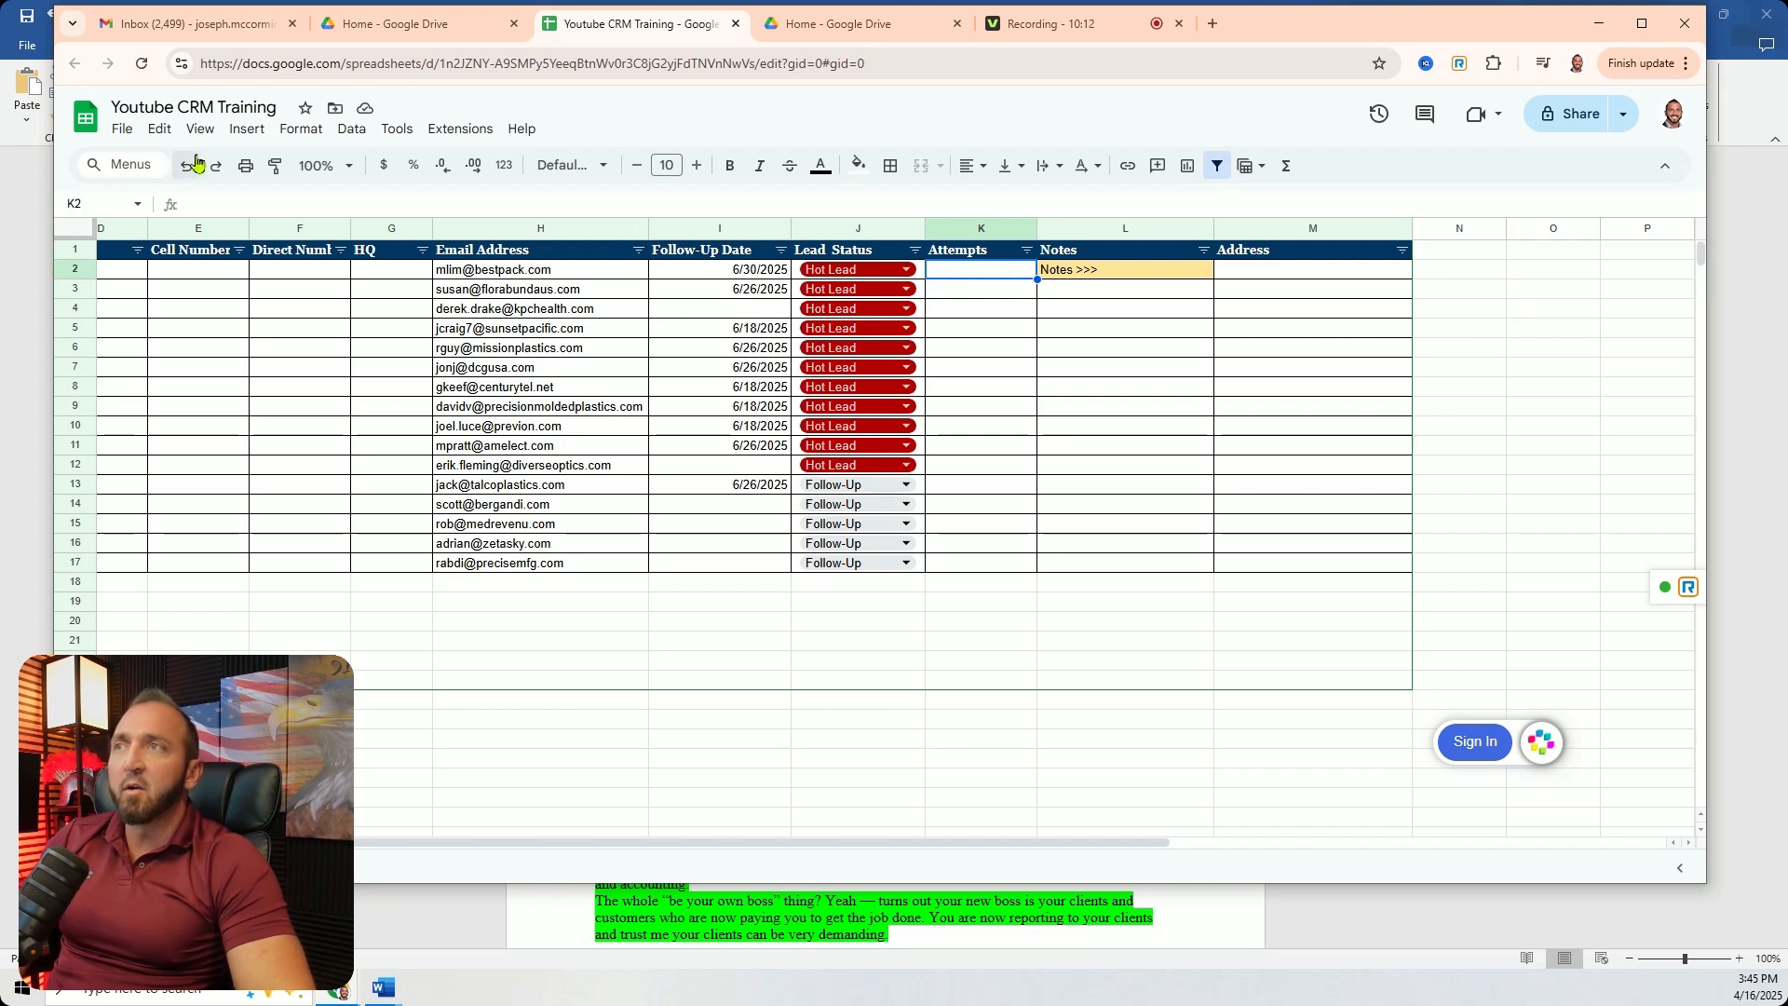
click(246, 128)
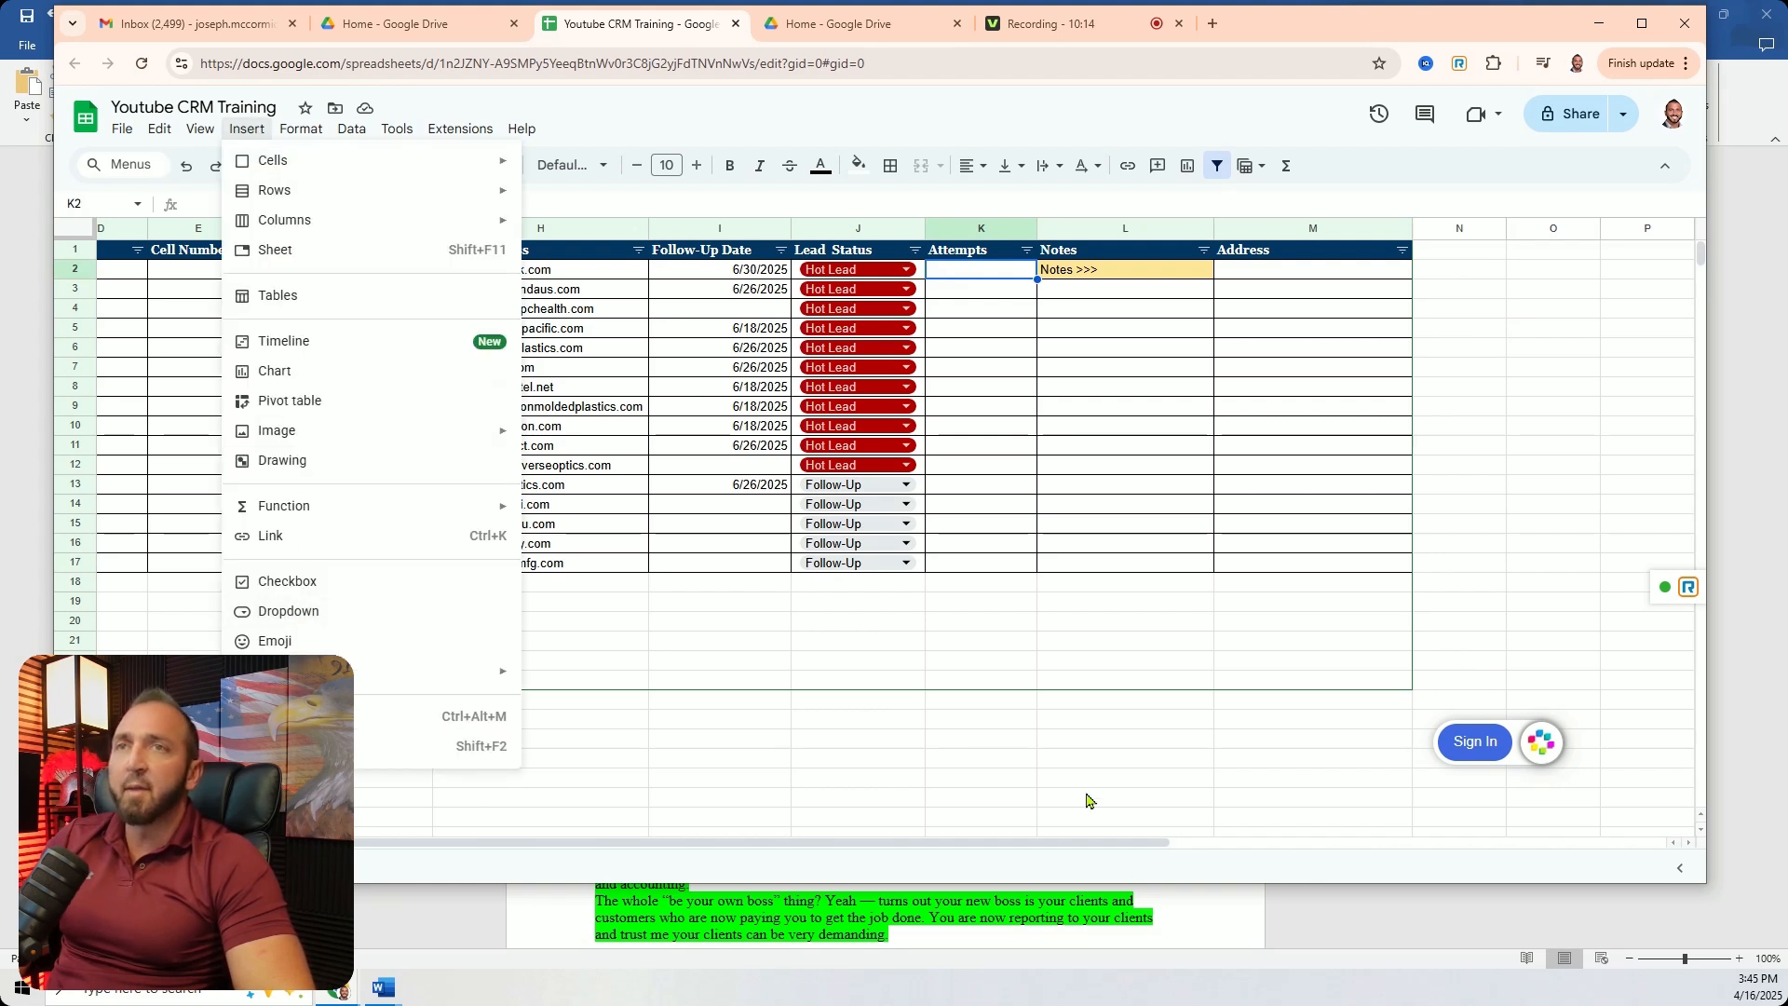
click(1047, 690)
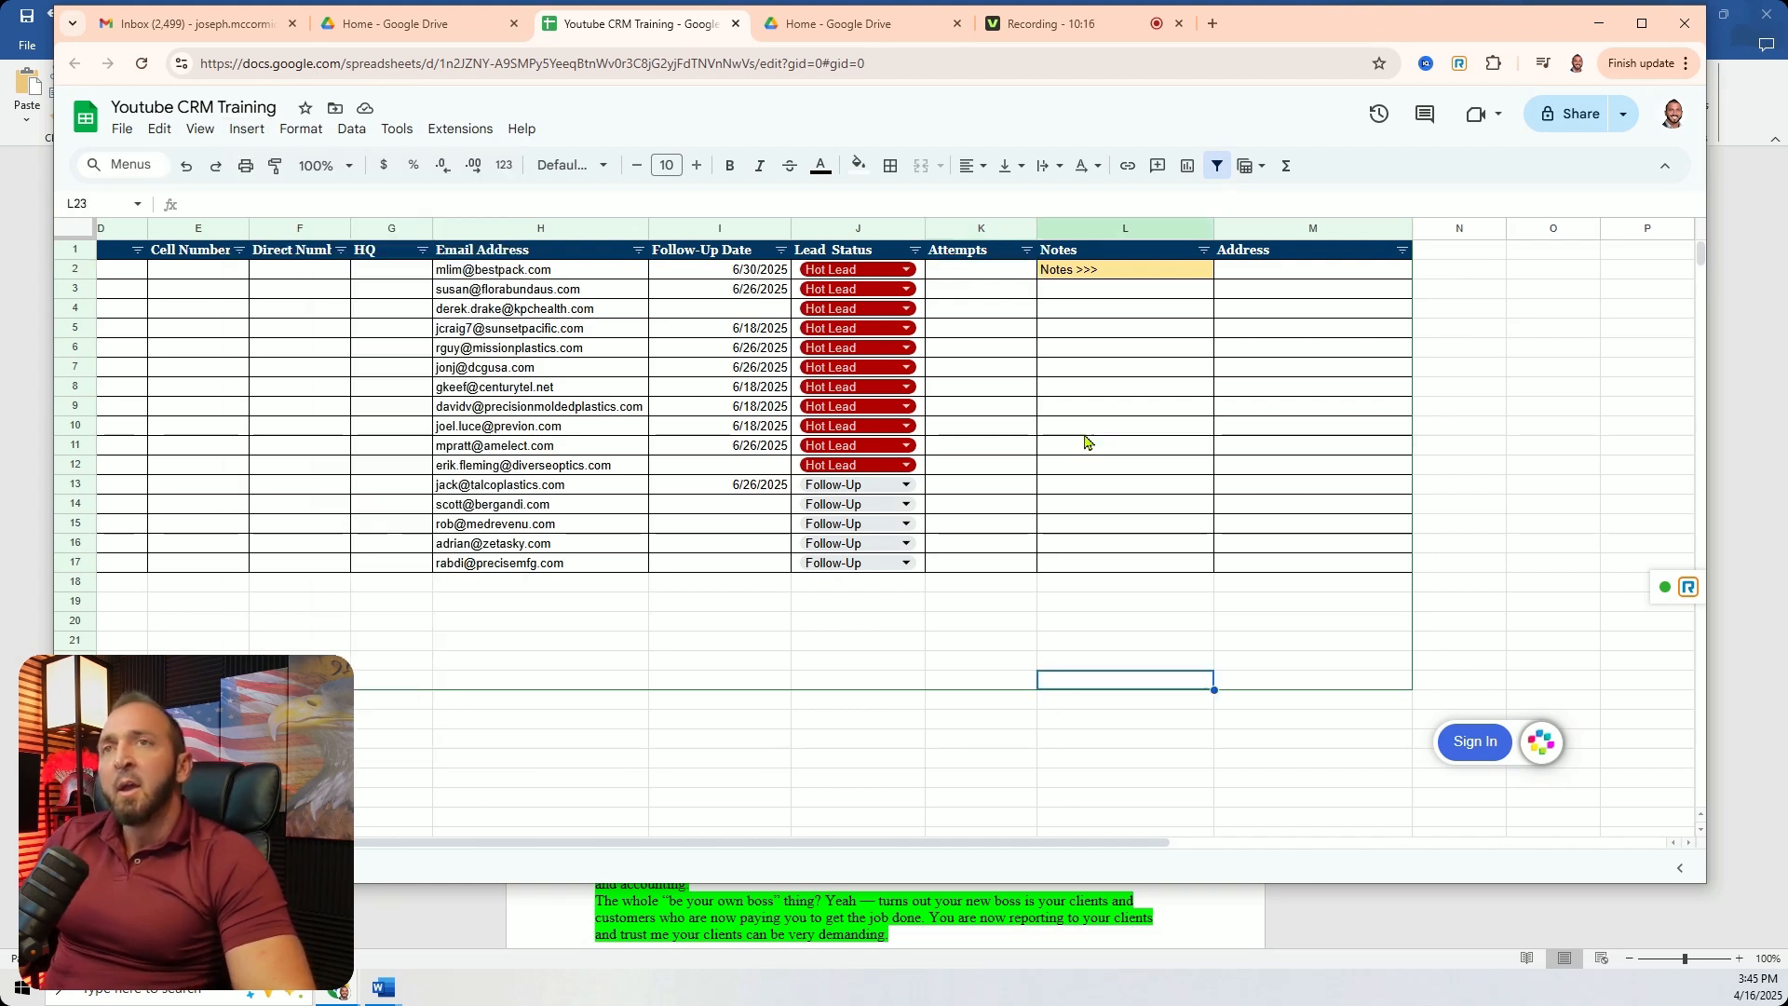
Set the text wrapping of Notes cell L3 to Wrap.
double_click(1108, 269)
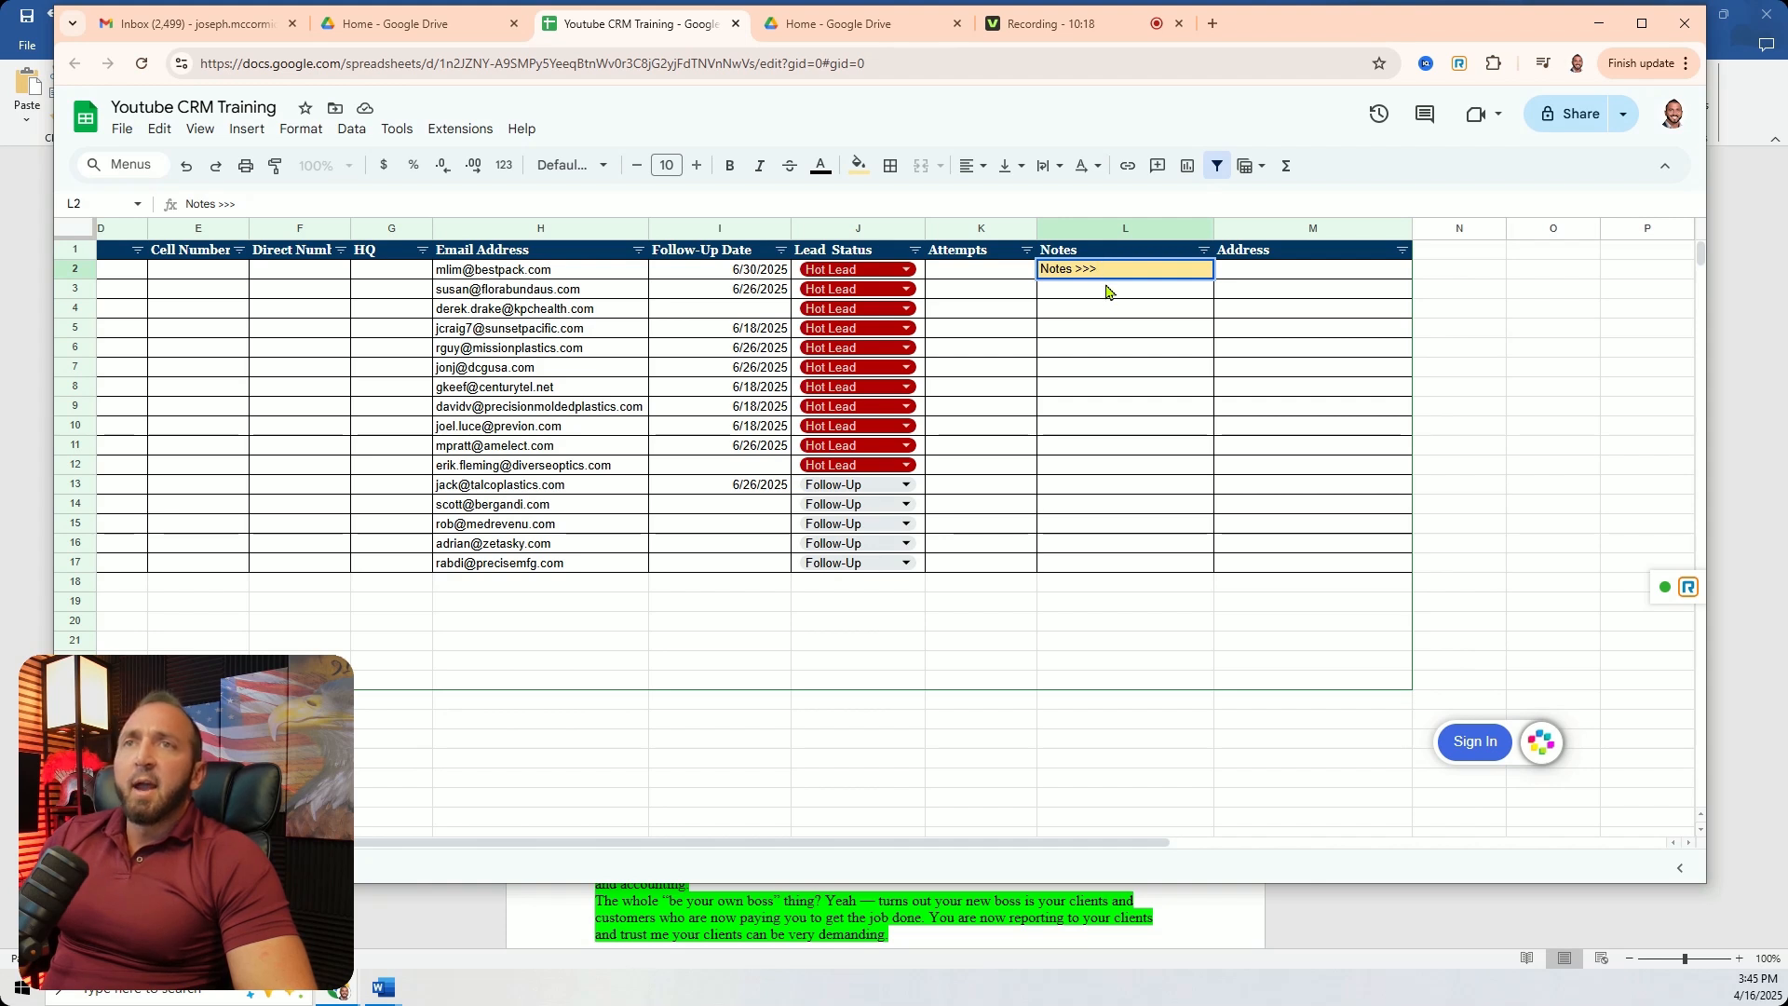
double_click(1108, 291)
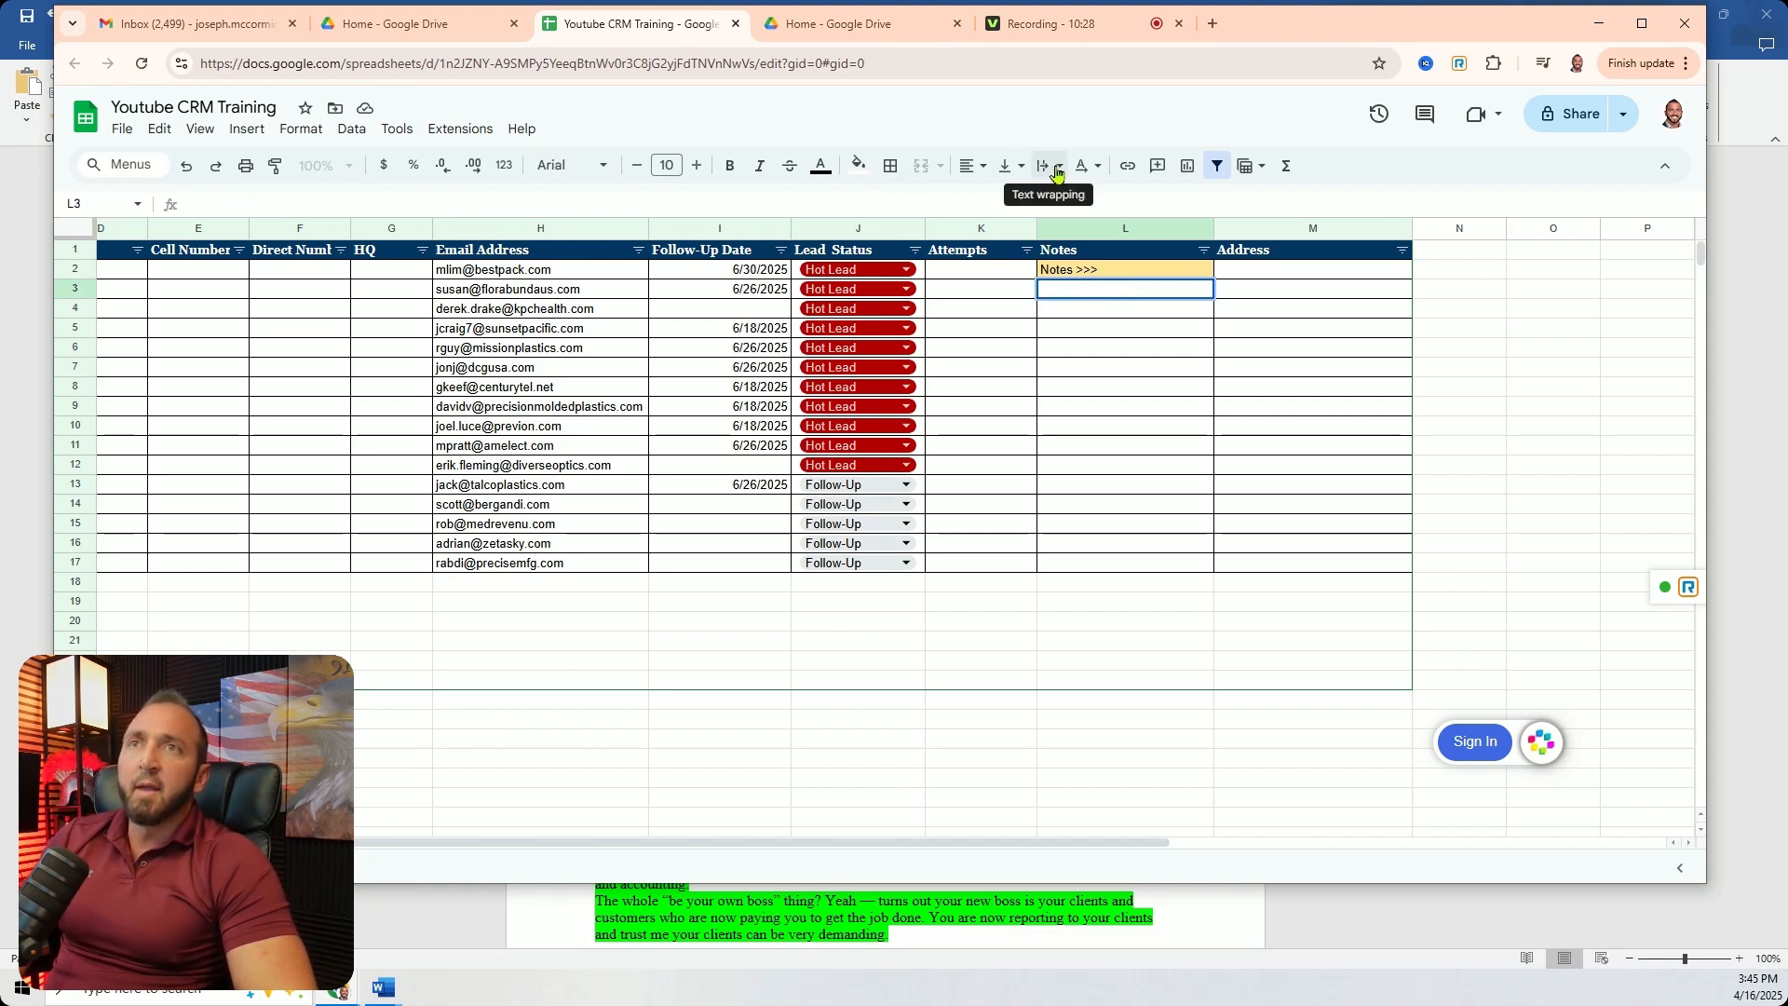
click(1057, 169)
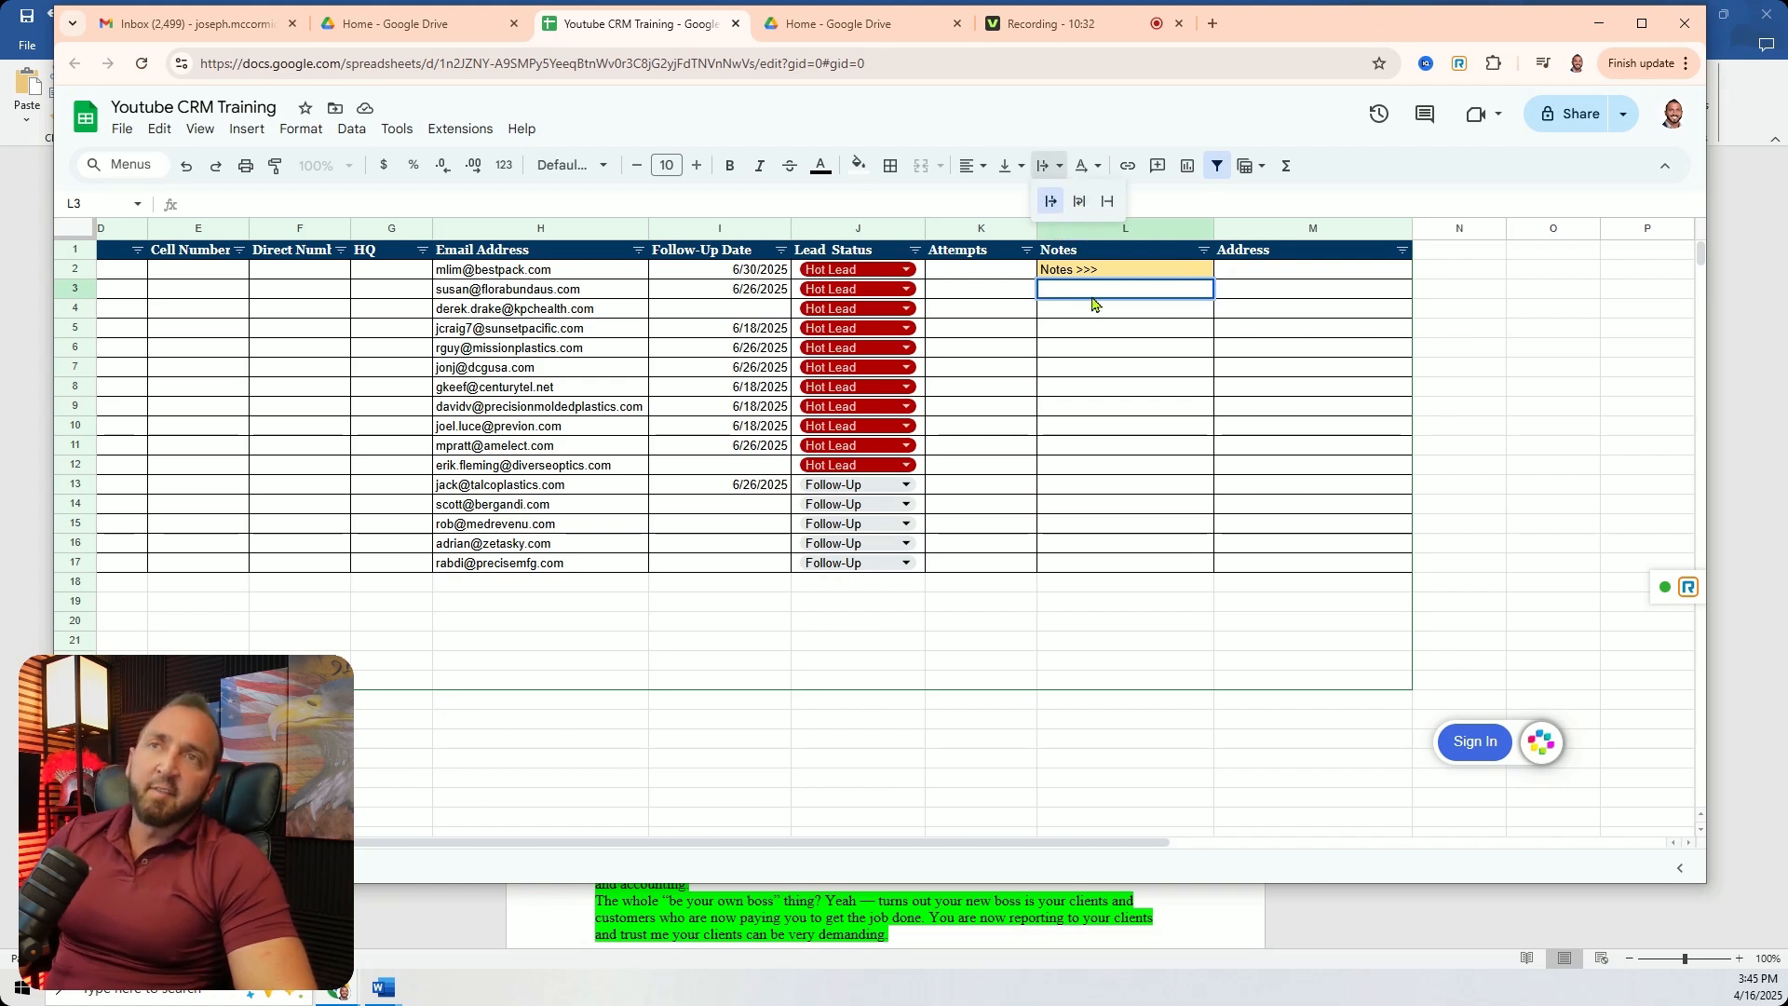
click(1081, 201)
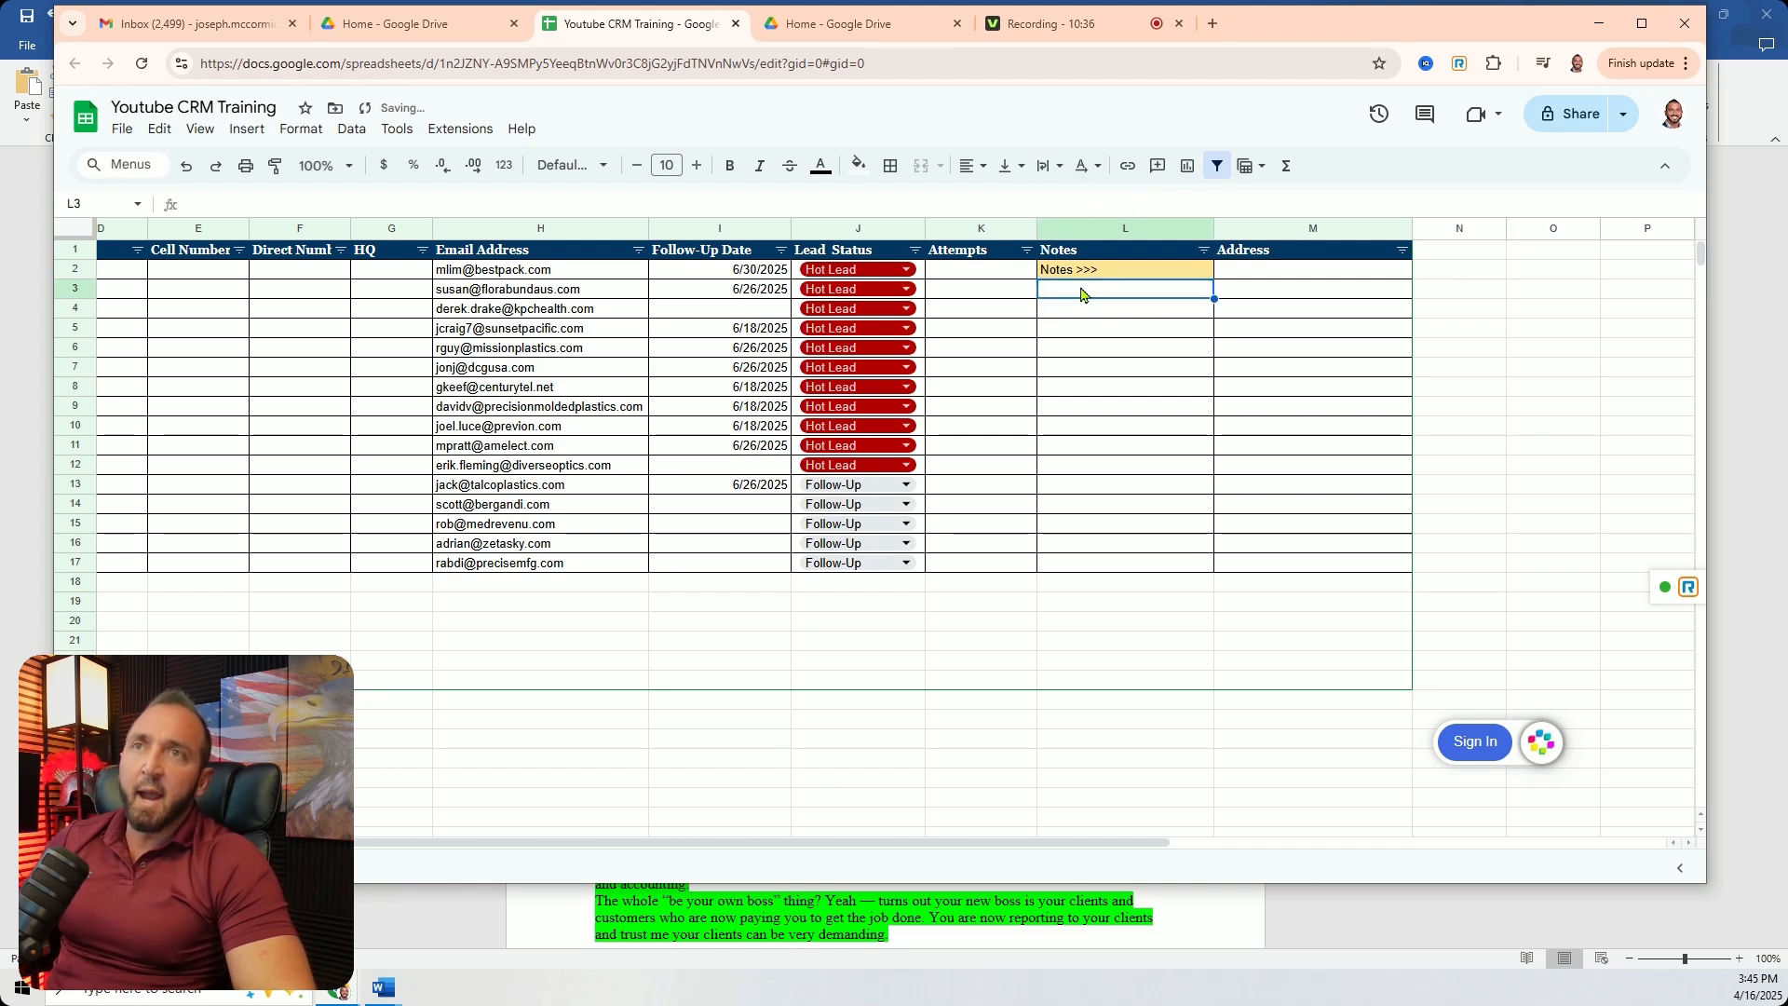
Enter a long filler string starting with "werrr" in Notes cell L3 to test the text wrapping.
text(wer)
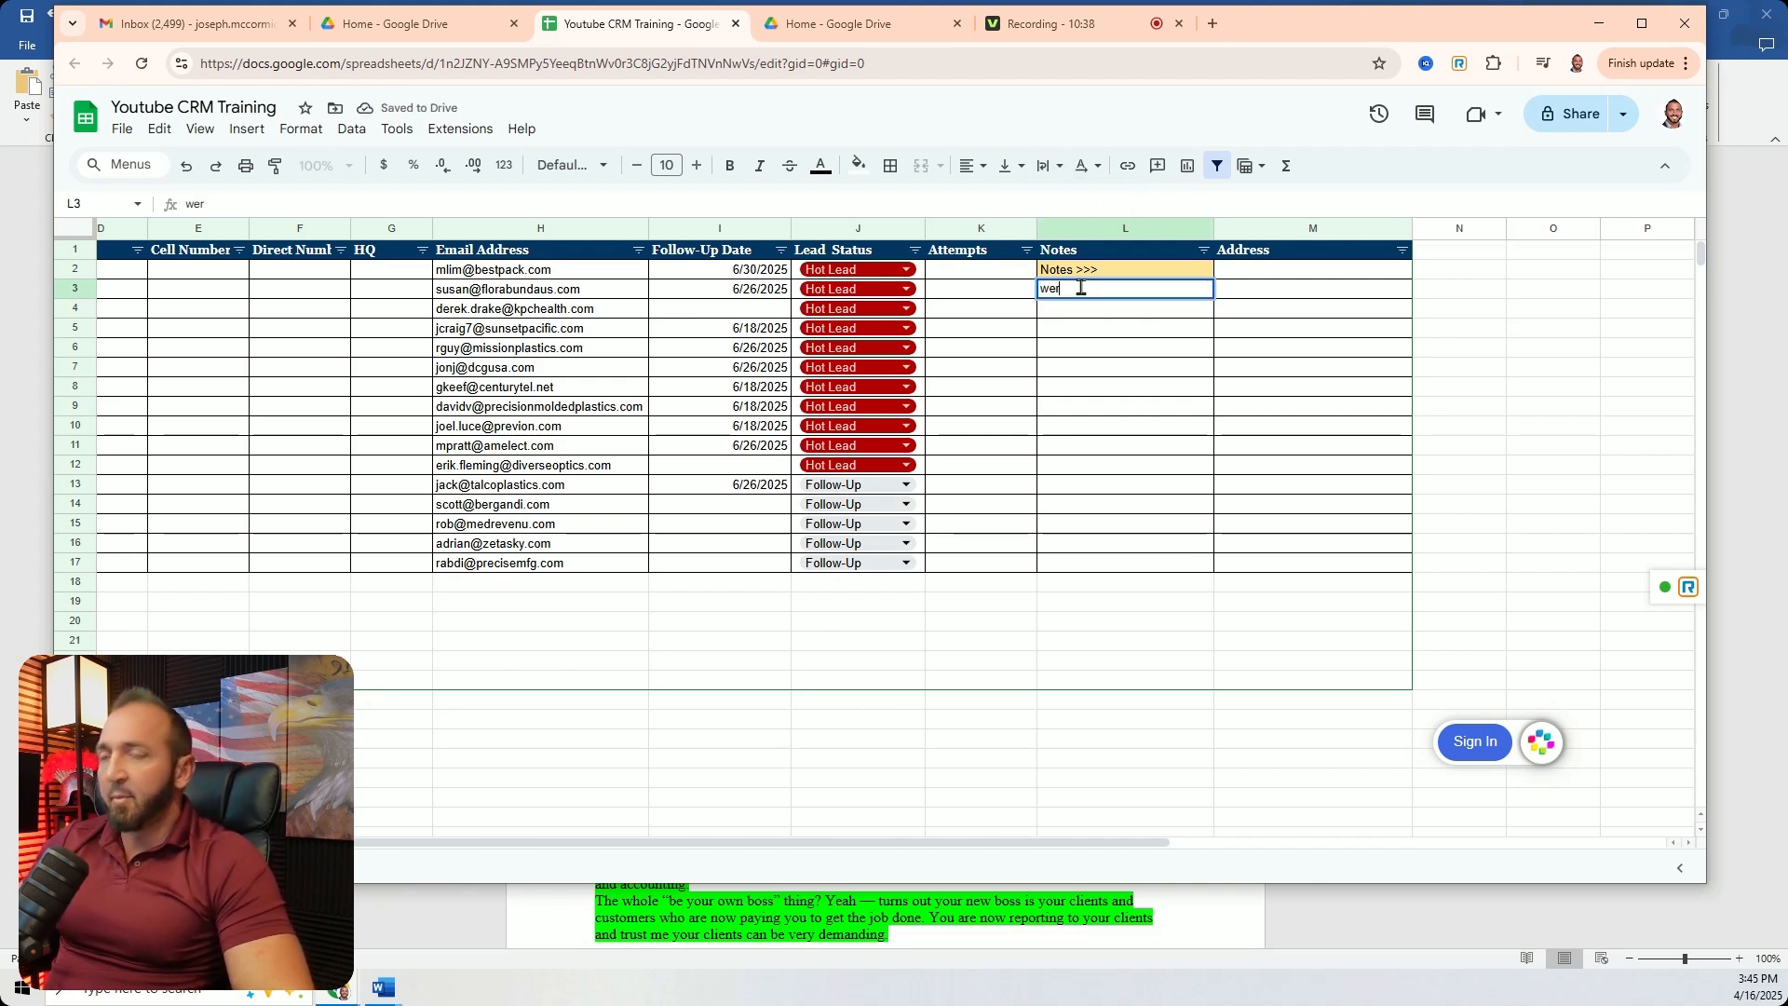
text(rrrrrrrrrrrrrrrrrrrrrrrrrrrrrrrrrrrrrrrrrrrrrrrrrrrrrrrrrrrrrrrrrrrrrrrrrrrrrrrrrrrrrr)
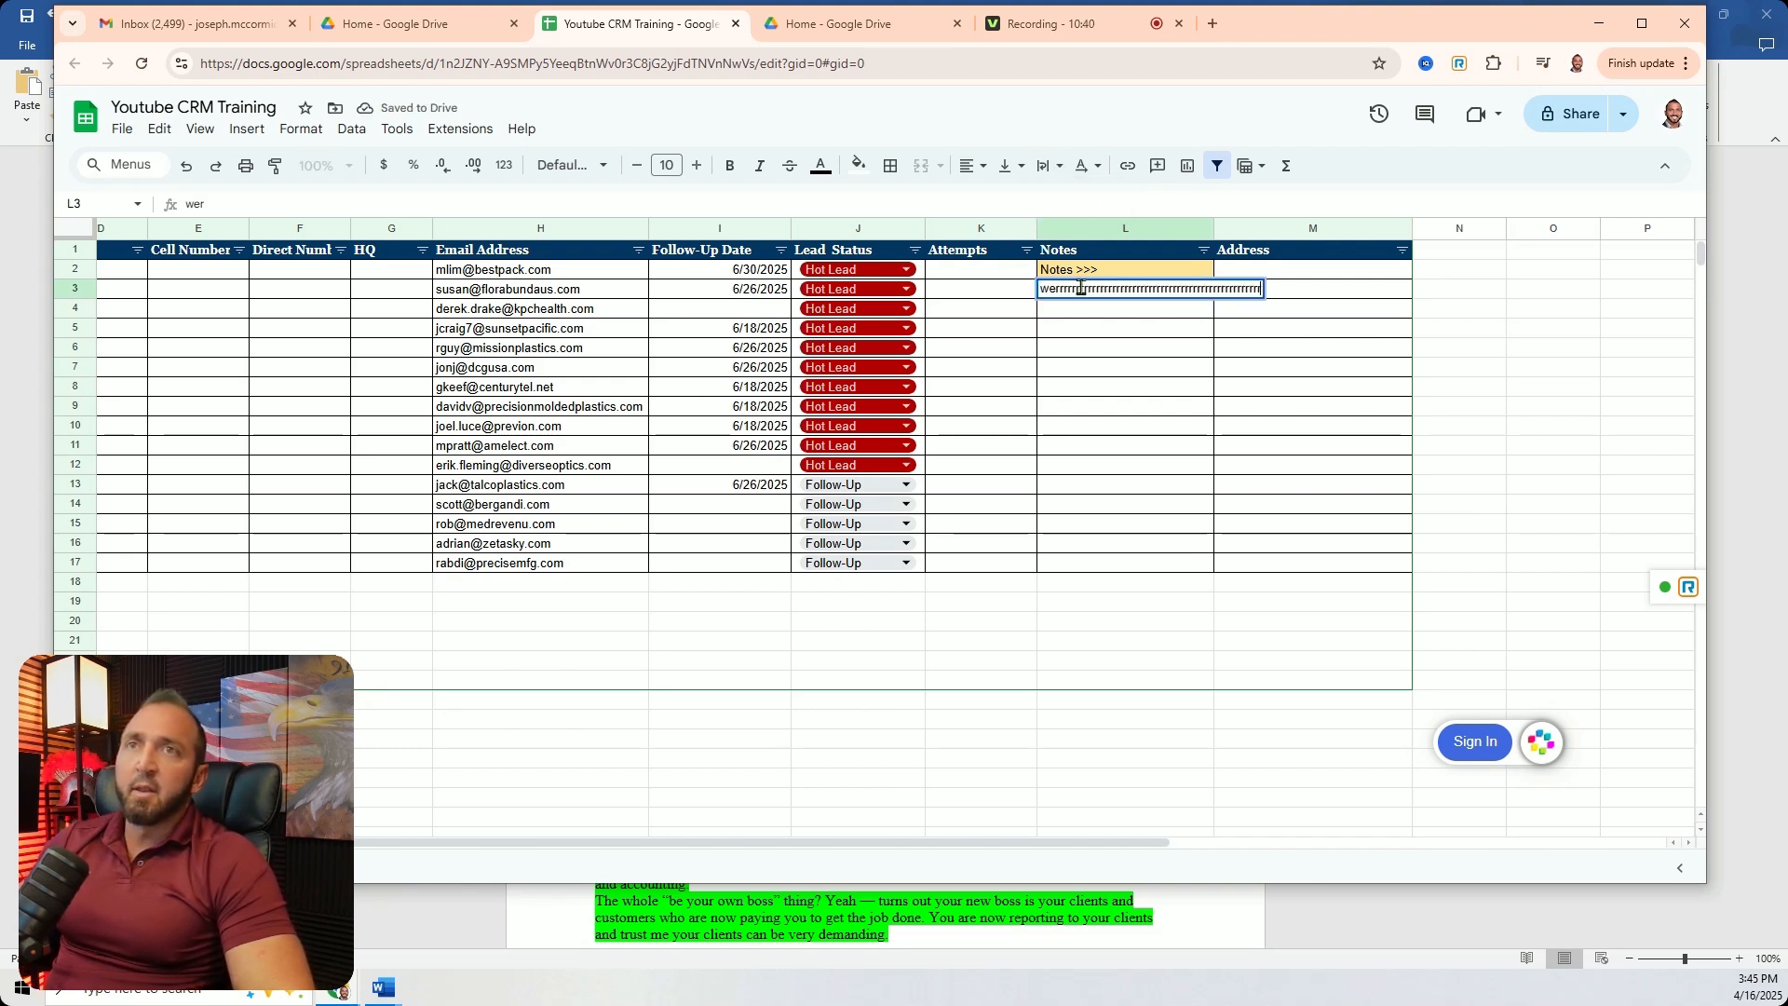
text(f)
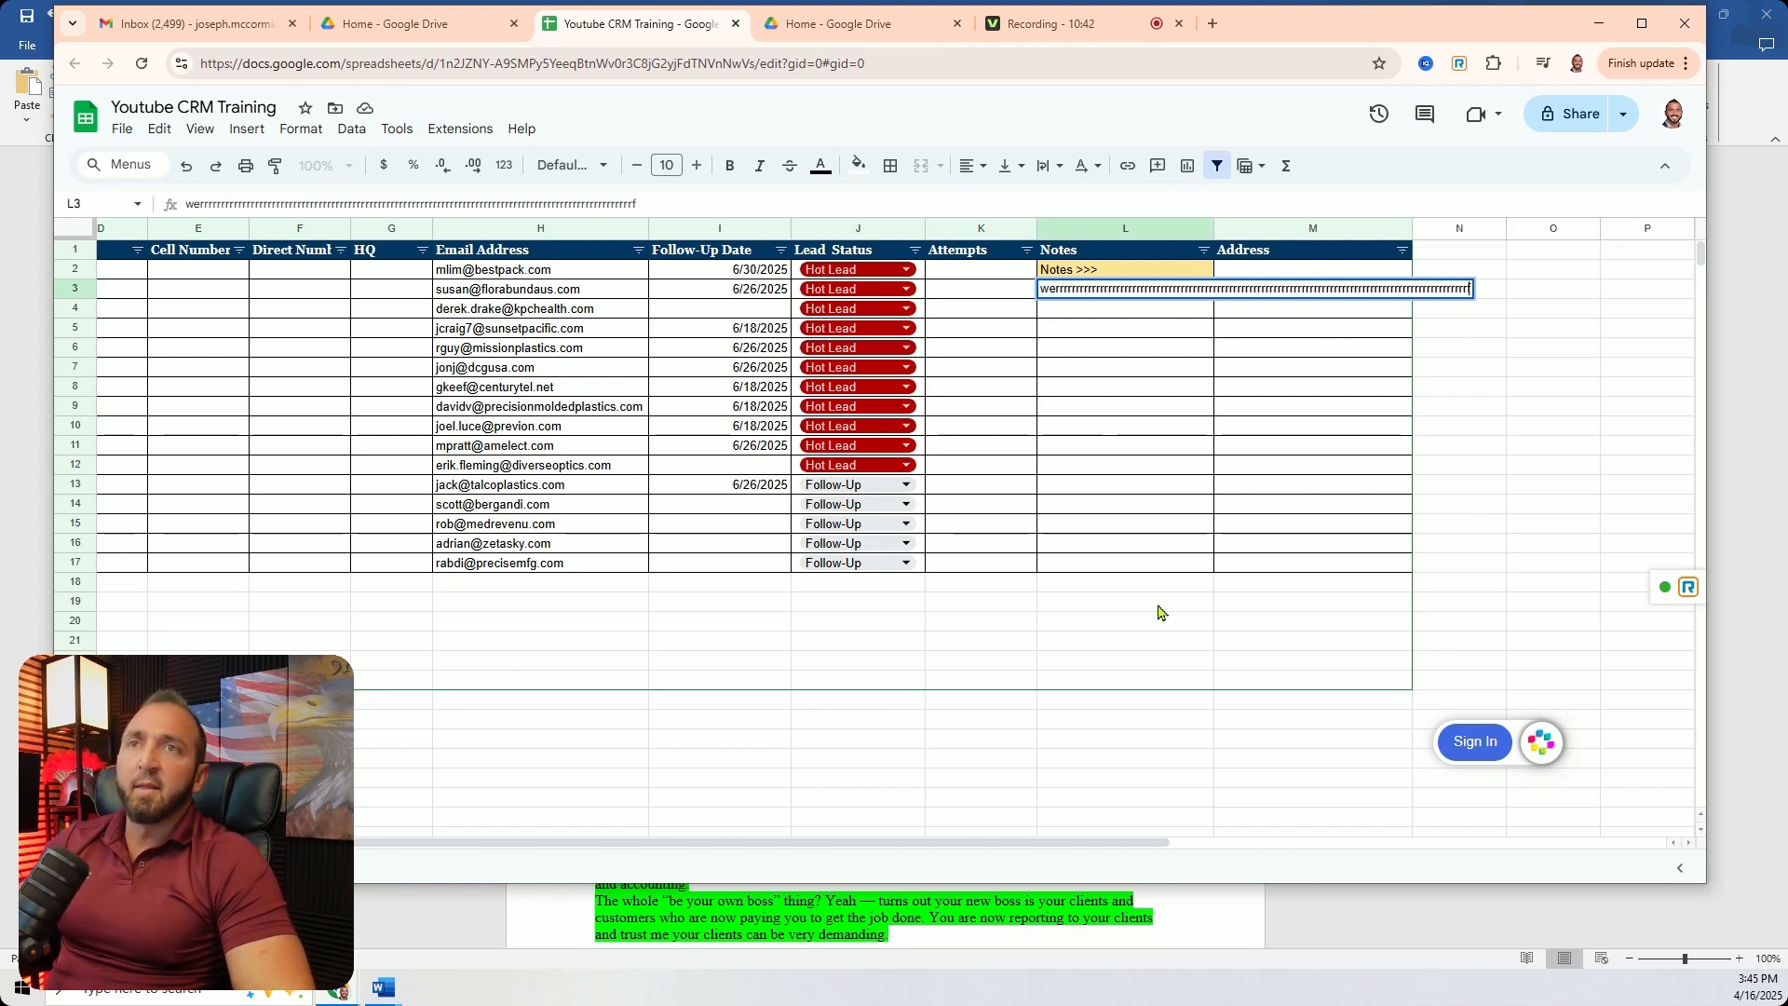
click(1158, 611)
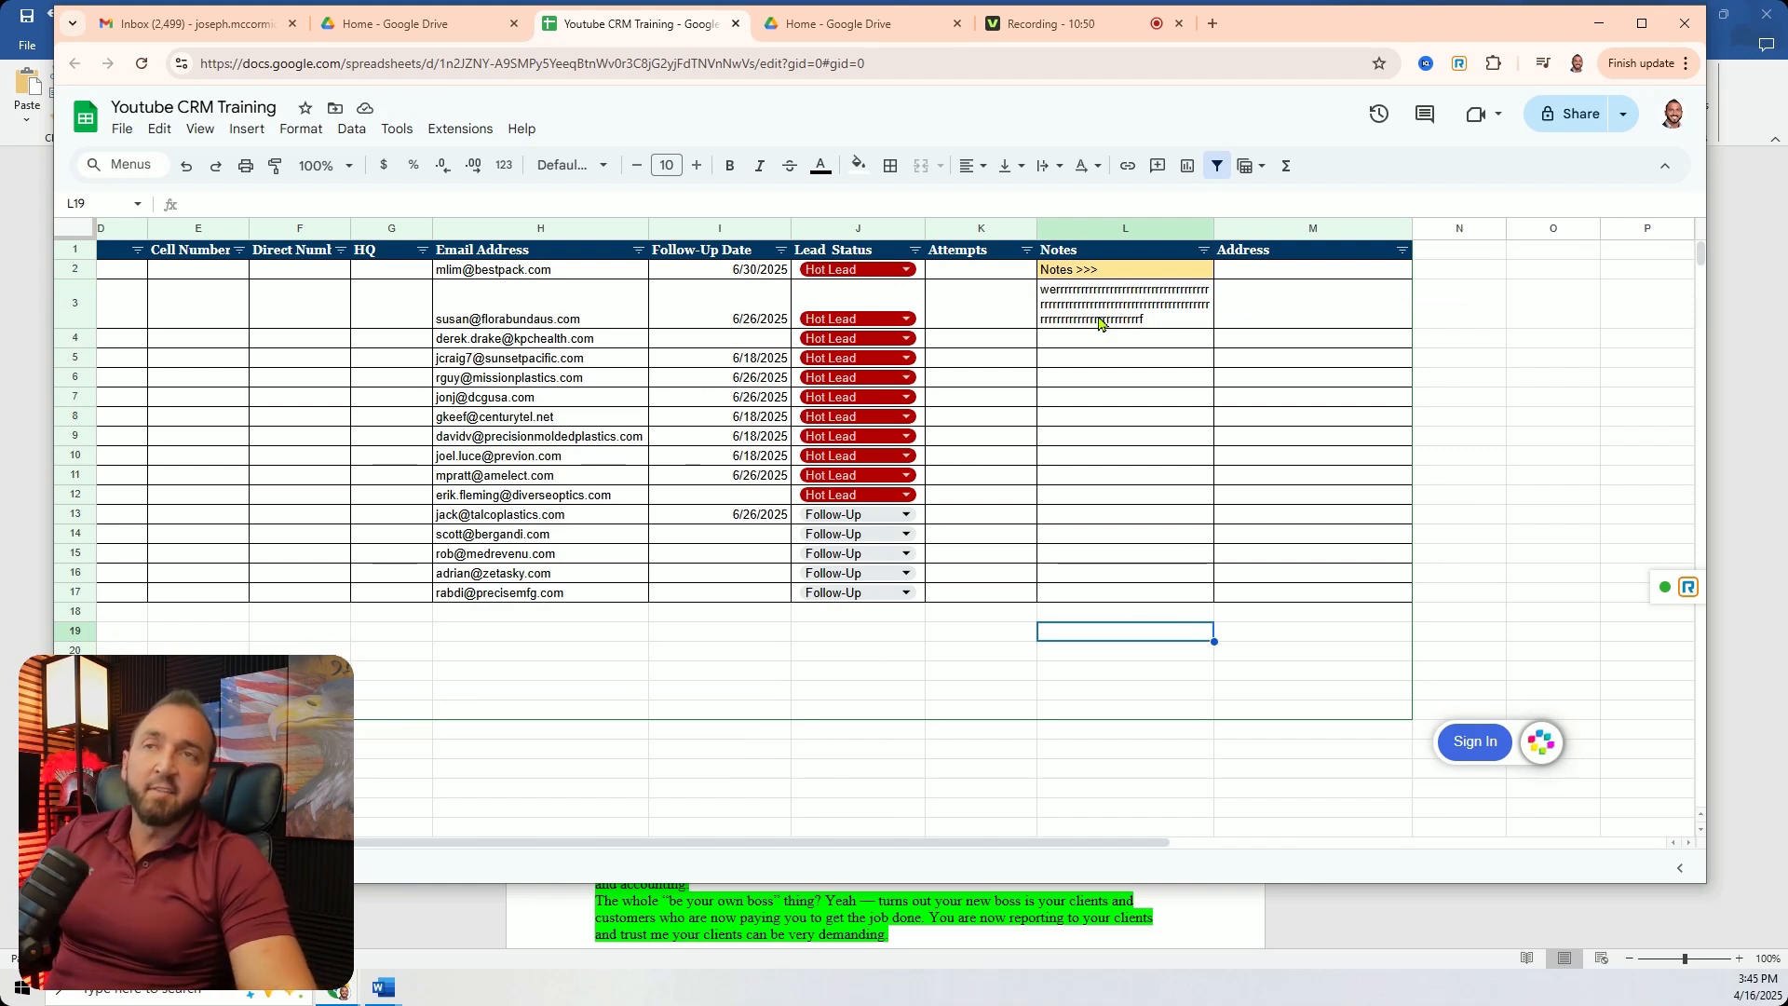
Delete the filler test text from Notes cell L3.
double_click(1138, 320)
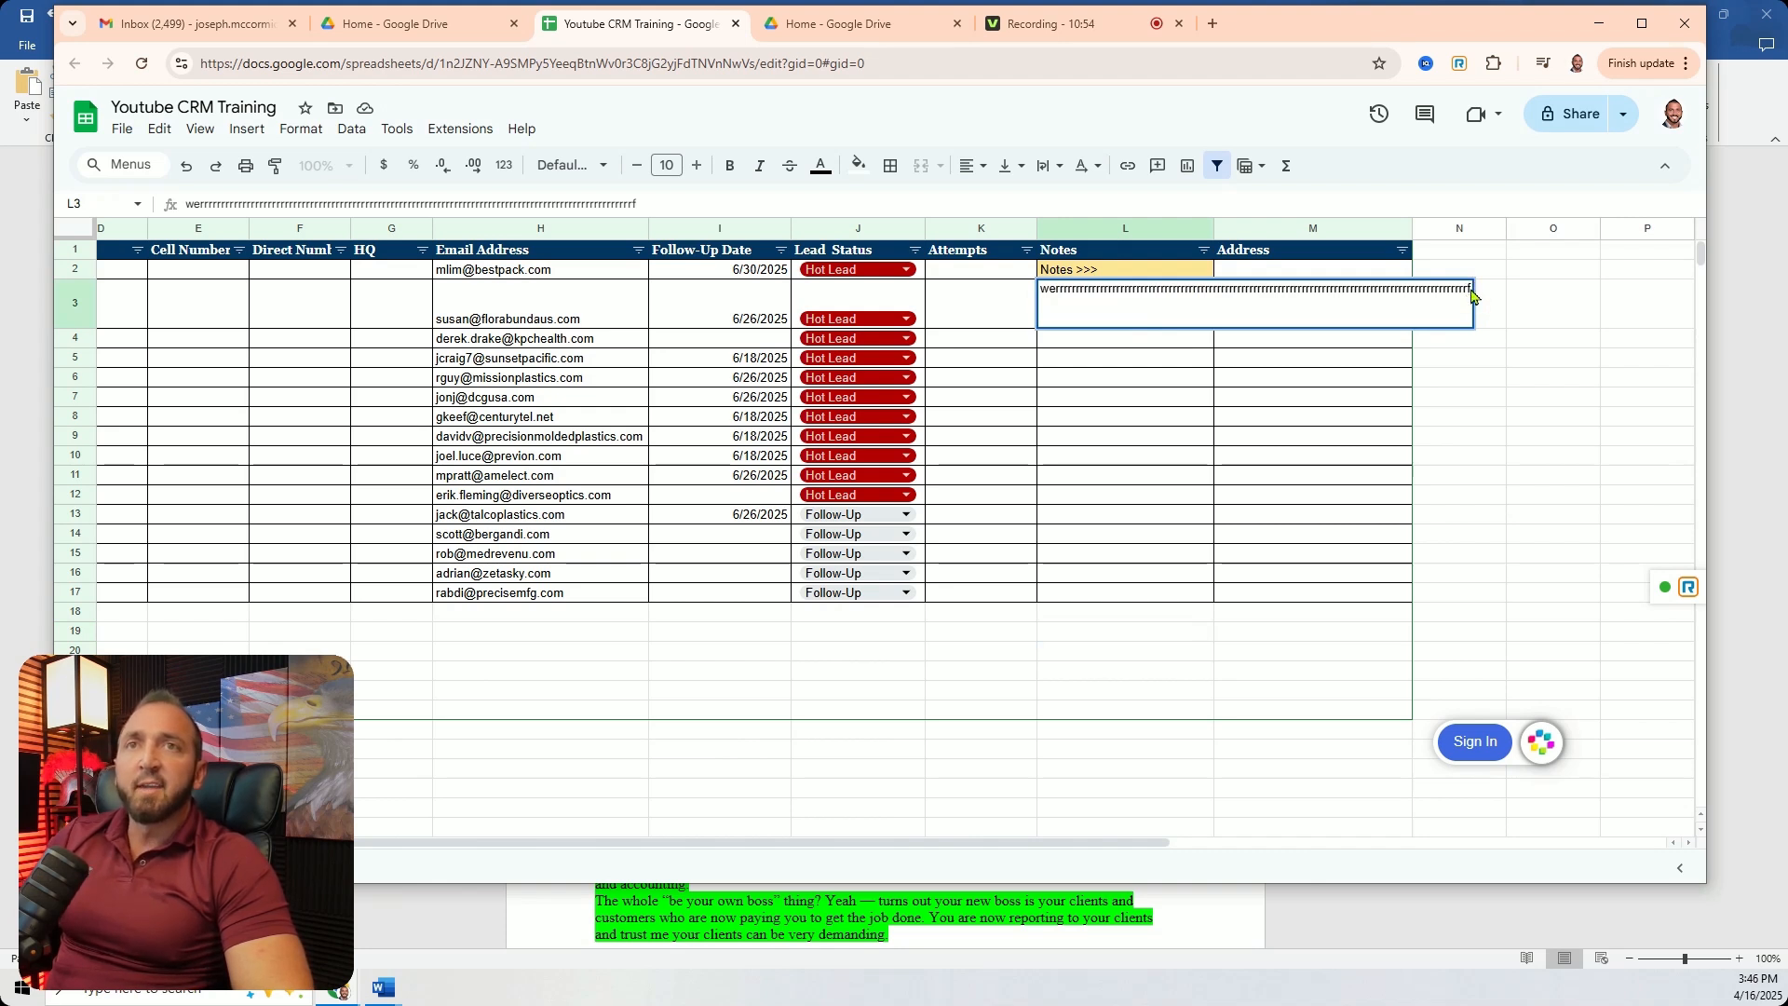
drag(1469, 288, 1029, 291)
key(BackSpace)
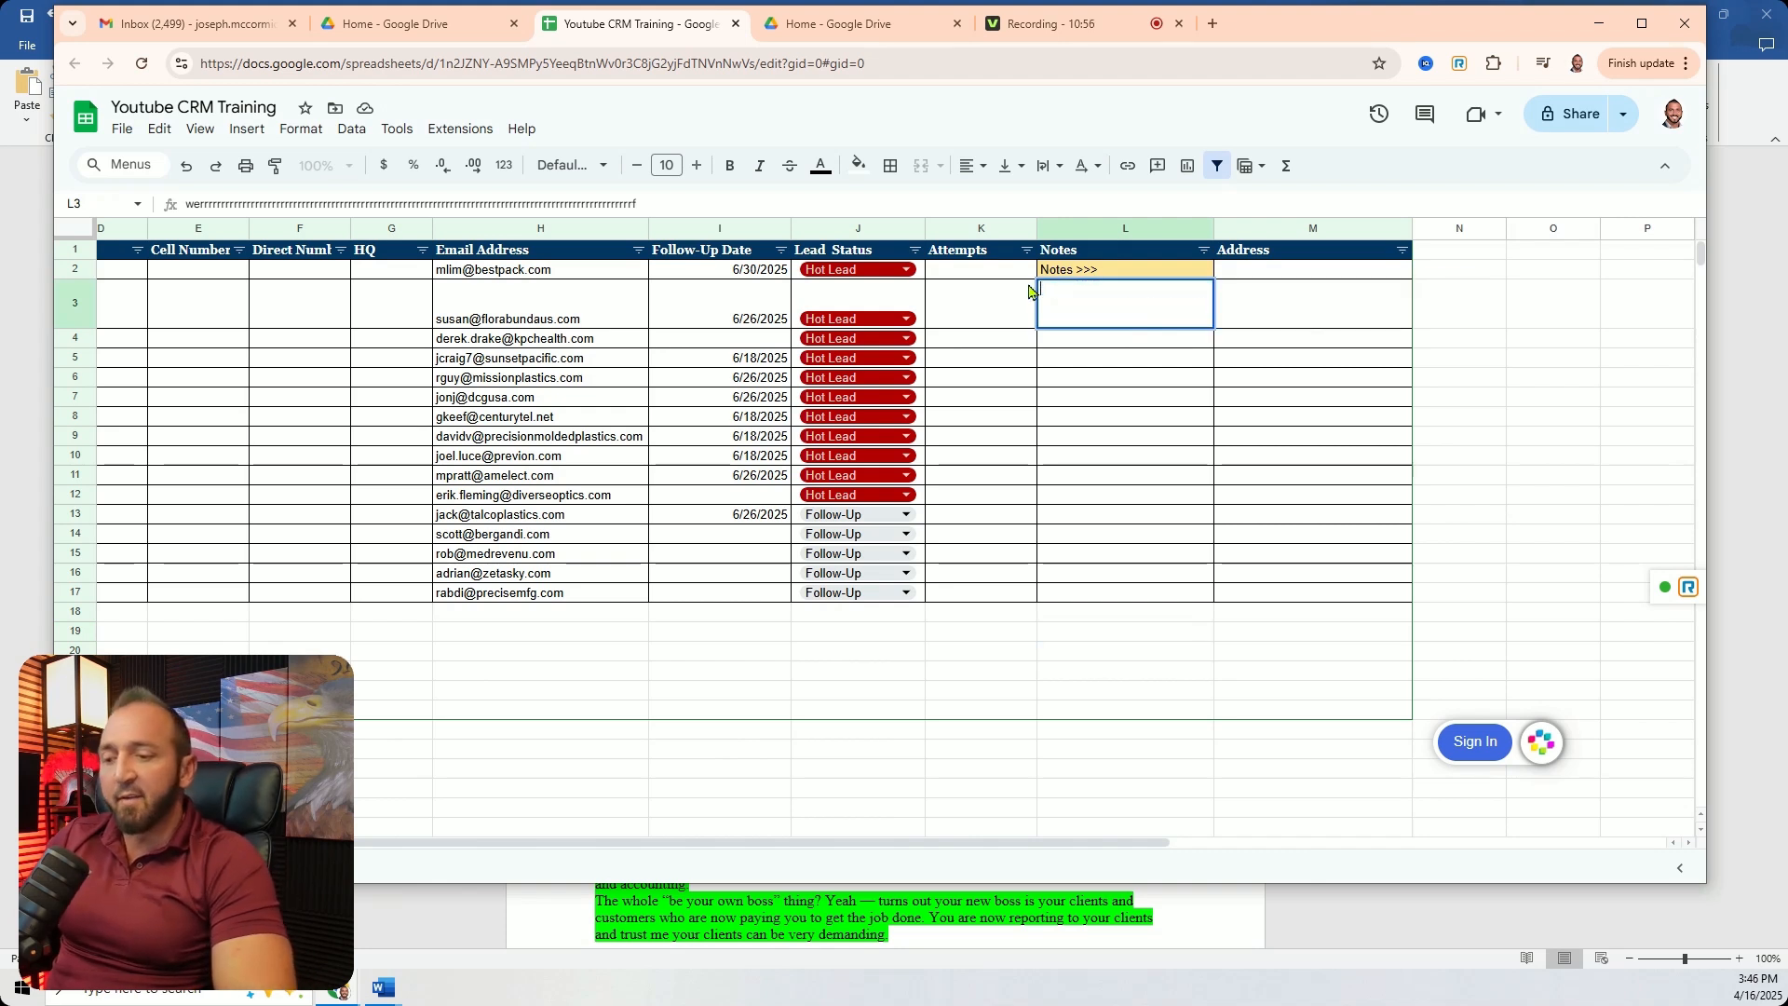
click(1113, 639)
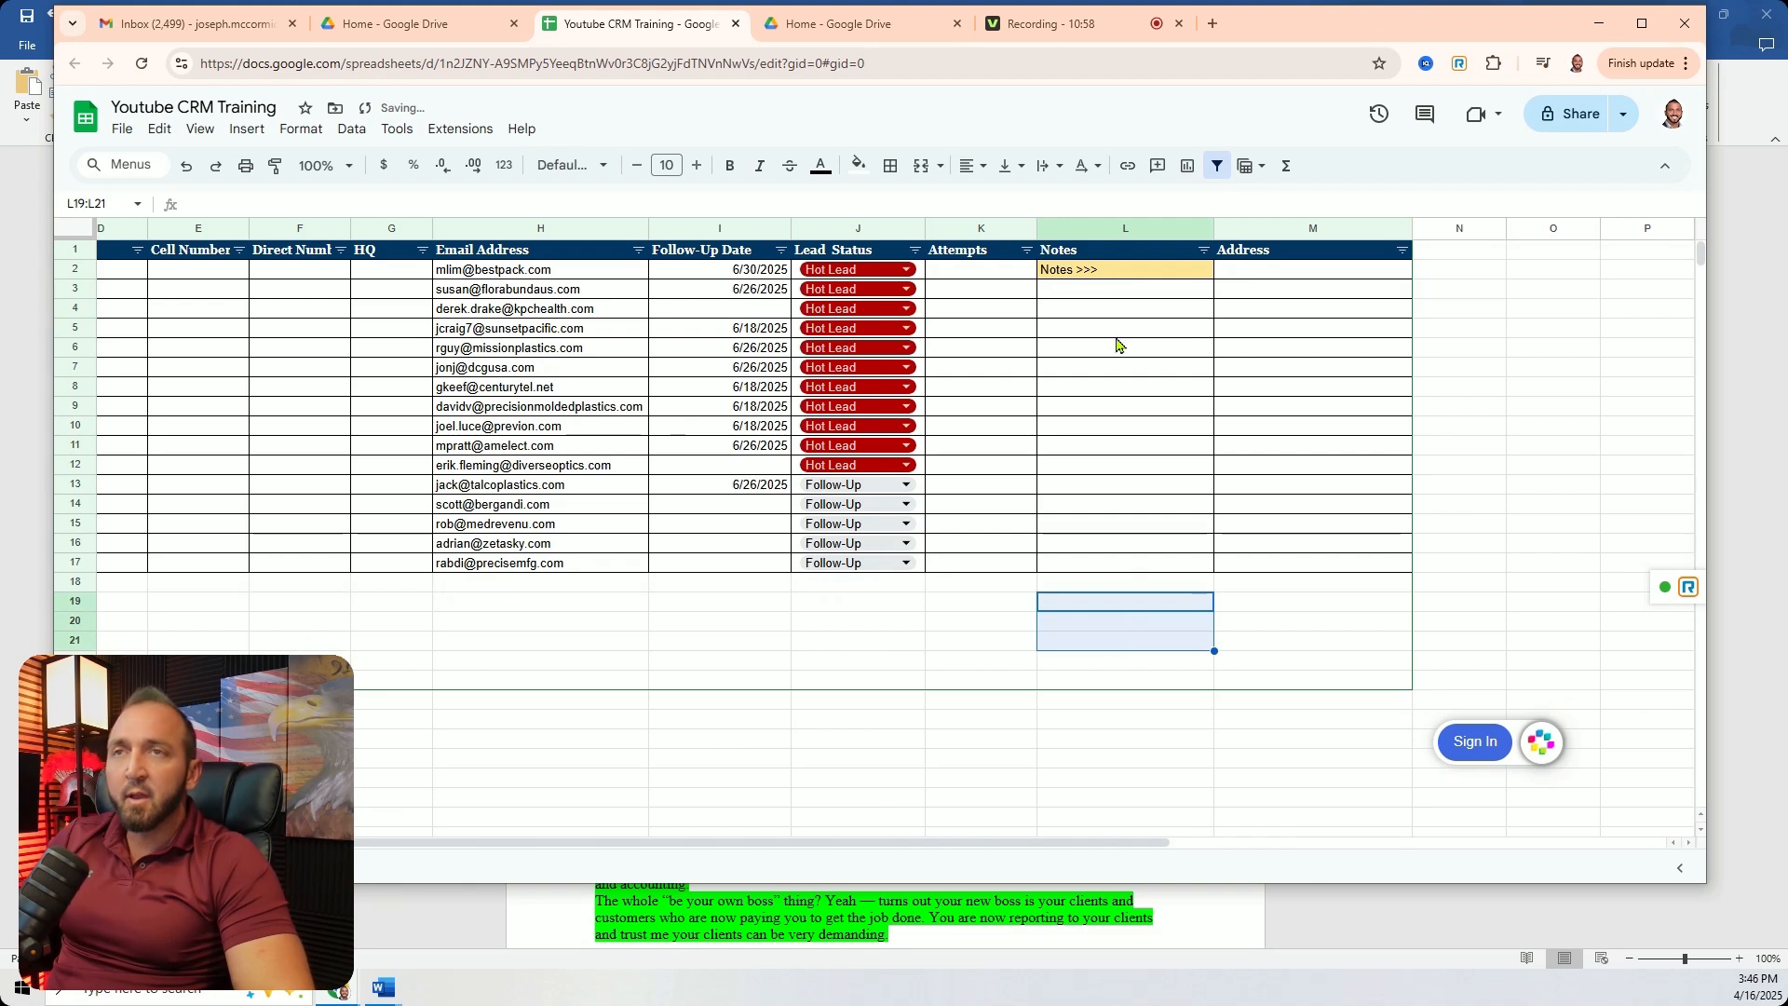
click(1099, 290)
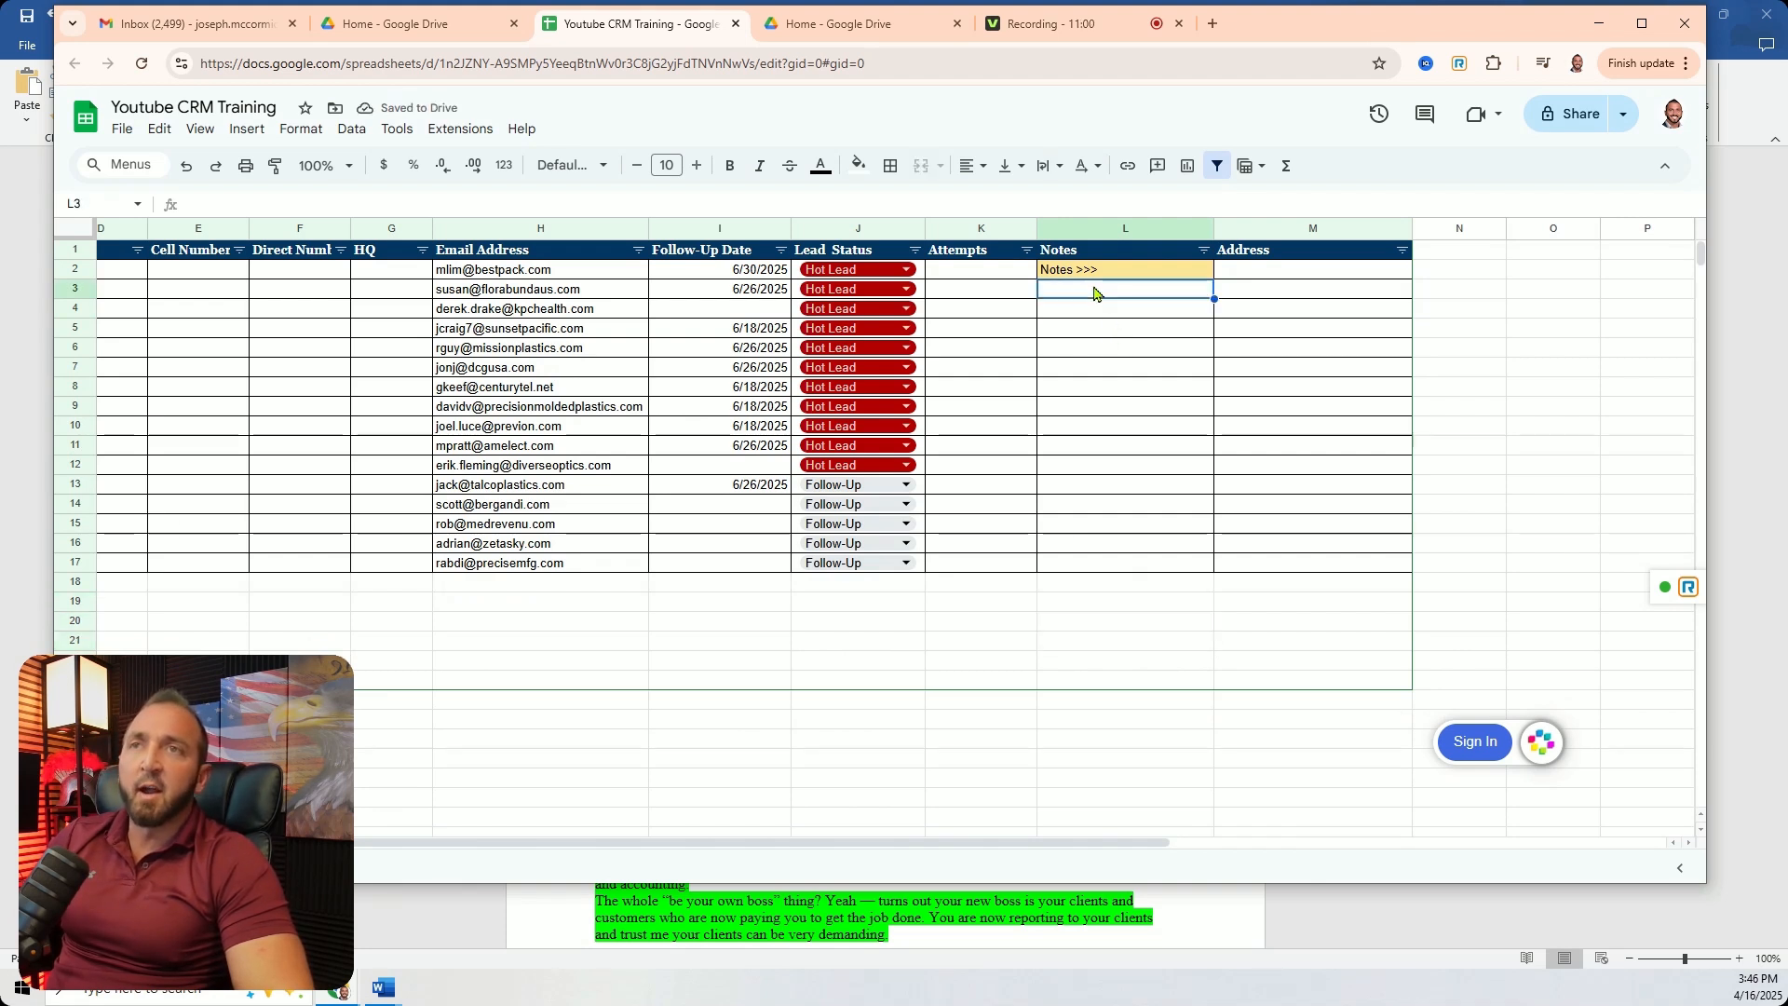
Add a comment to Notes cell L2 recording that the contact was spoken to and asked for a call in 2 weeks.
click(1109, 274)
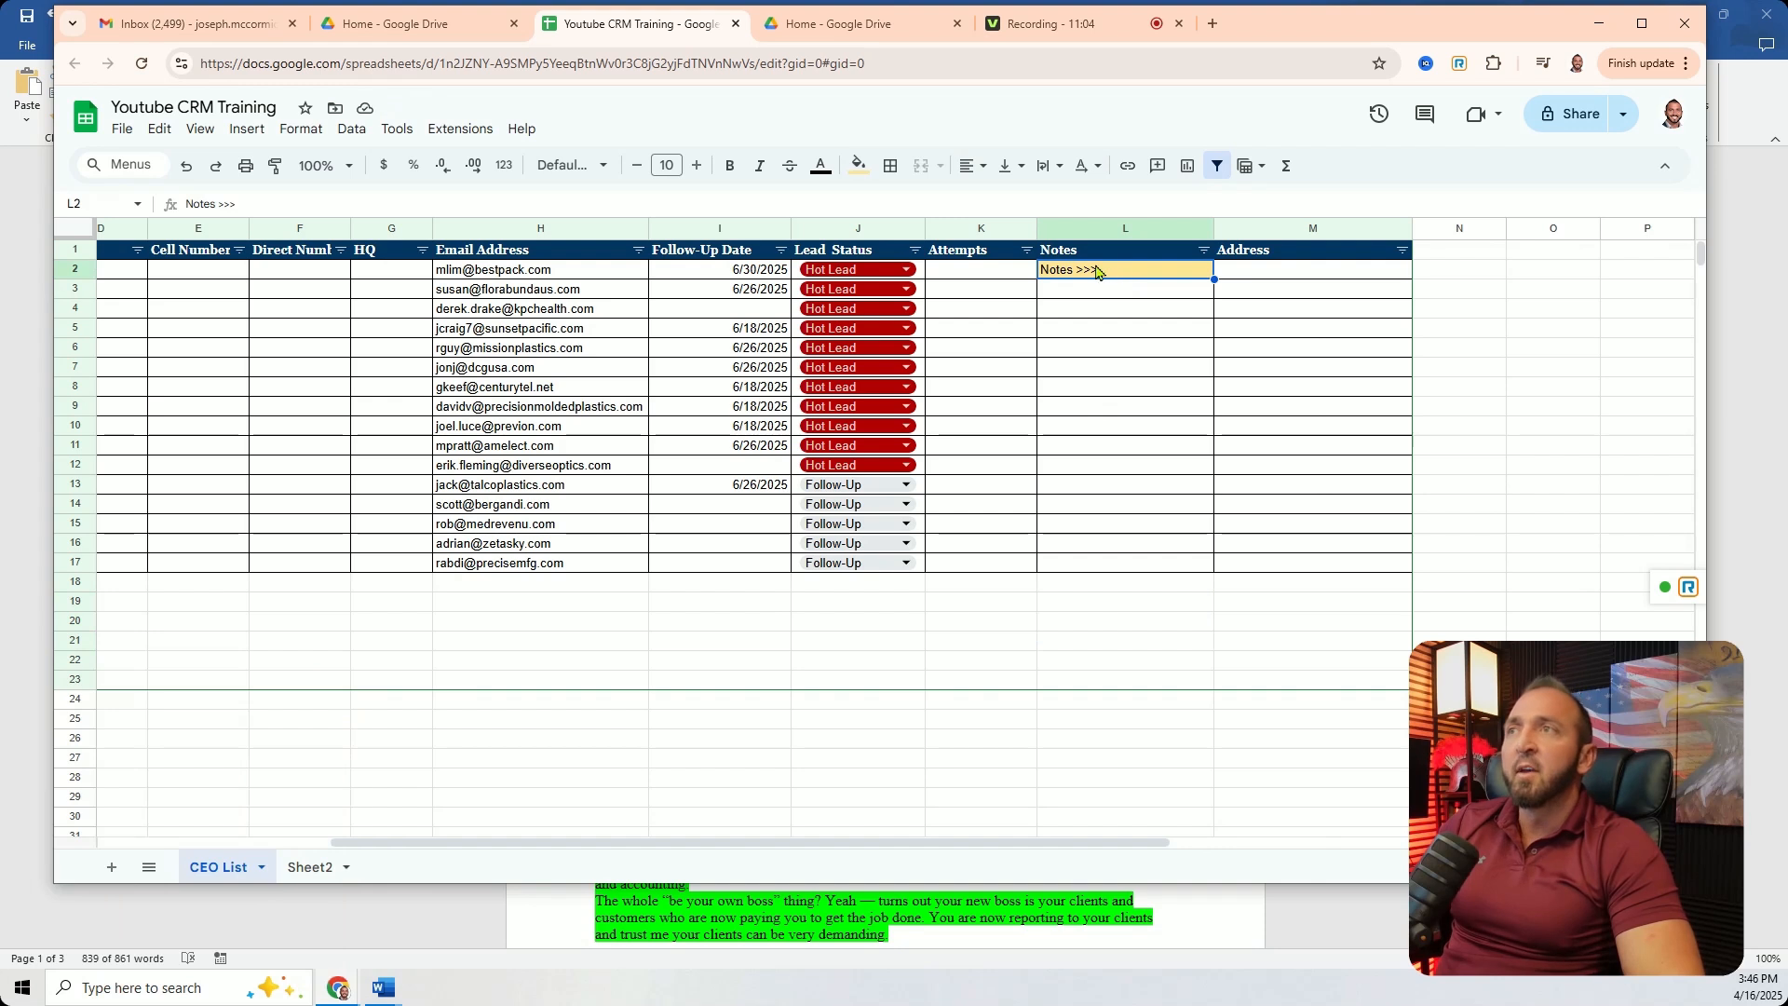
click(247, 128)
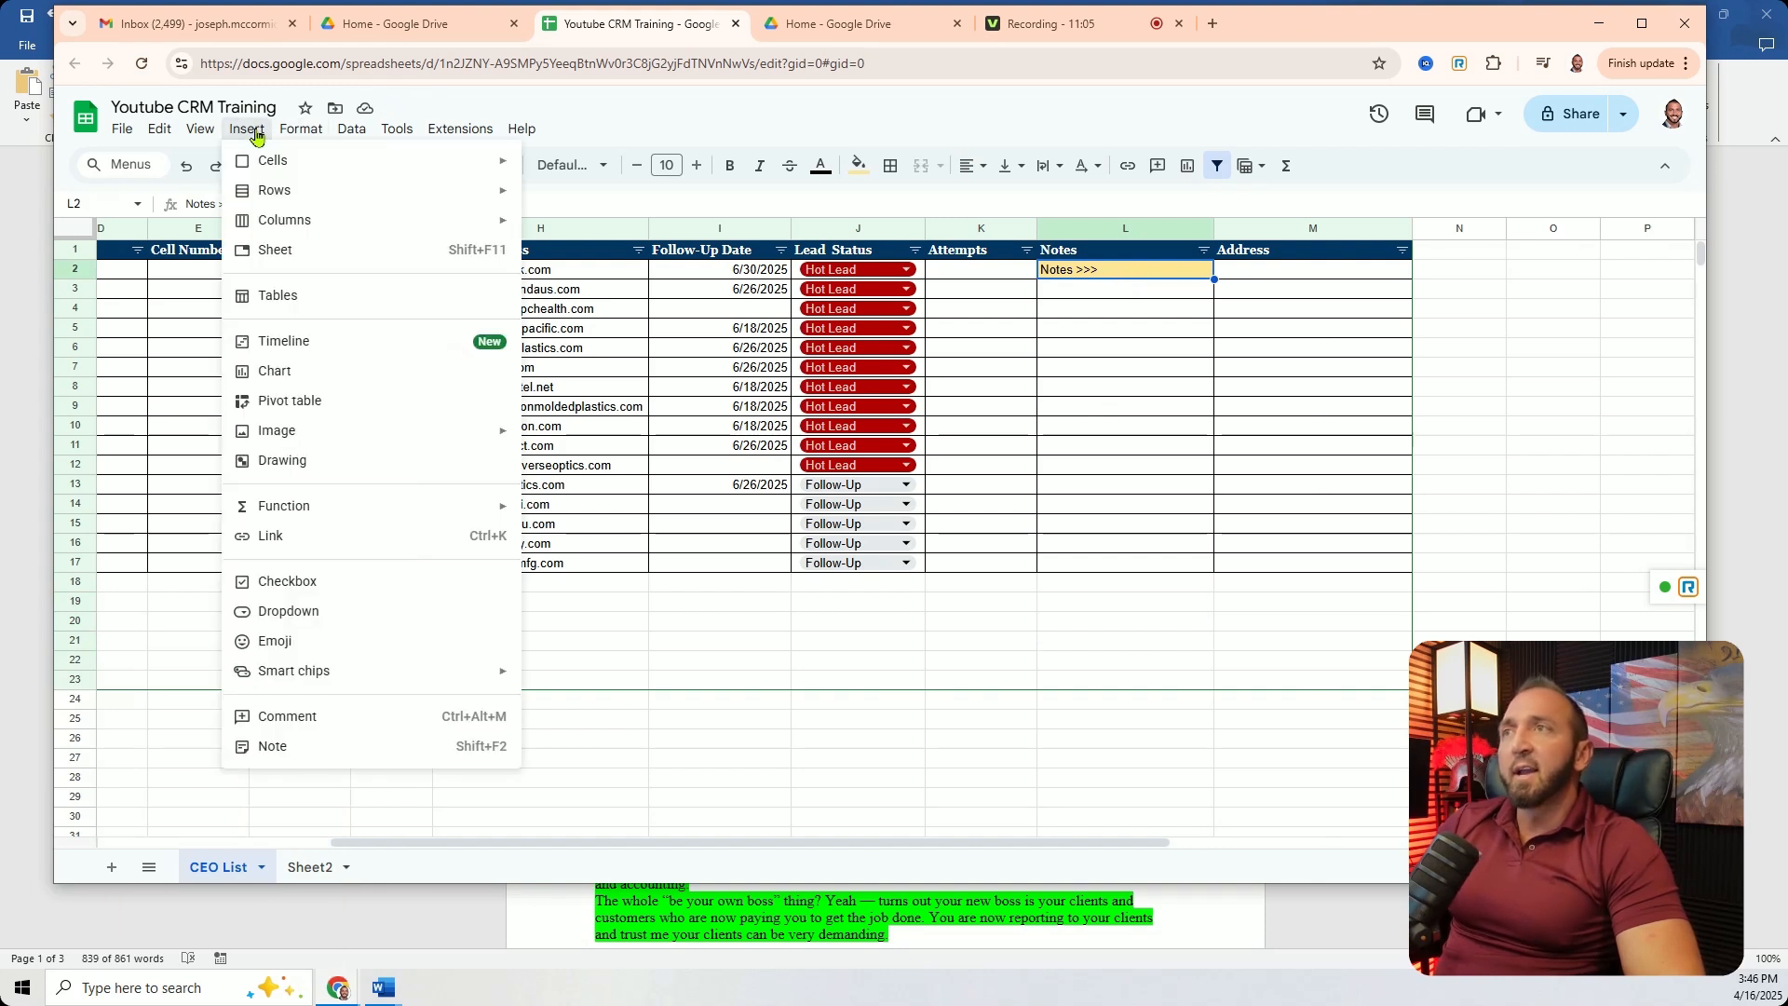
click(287, 719)
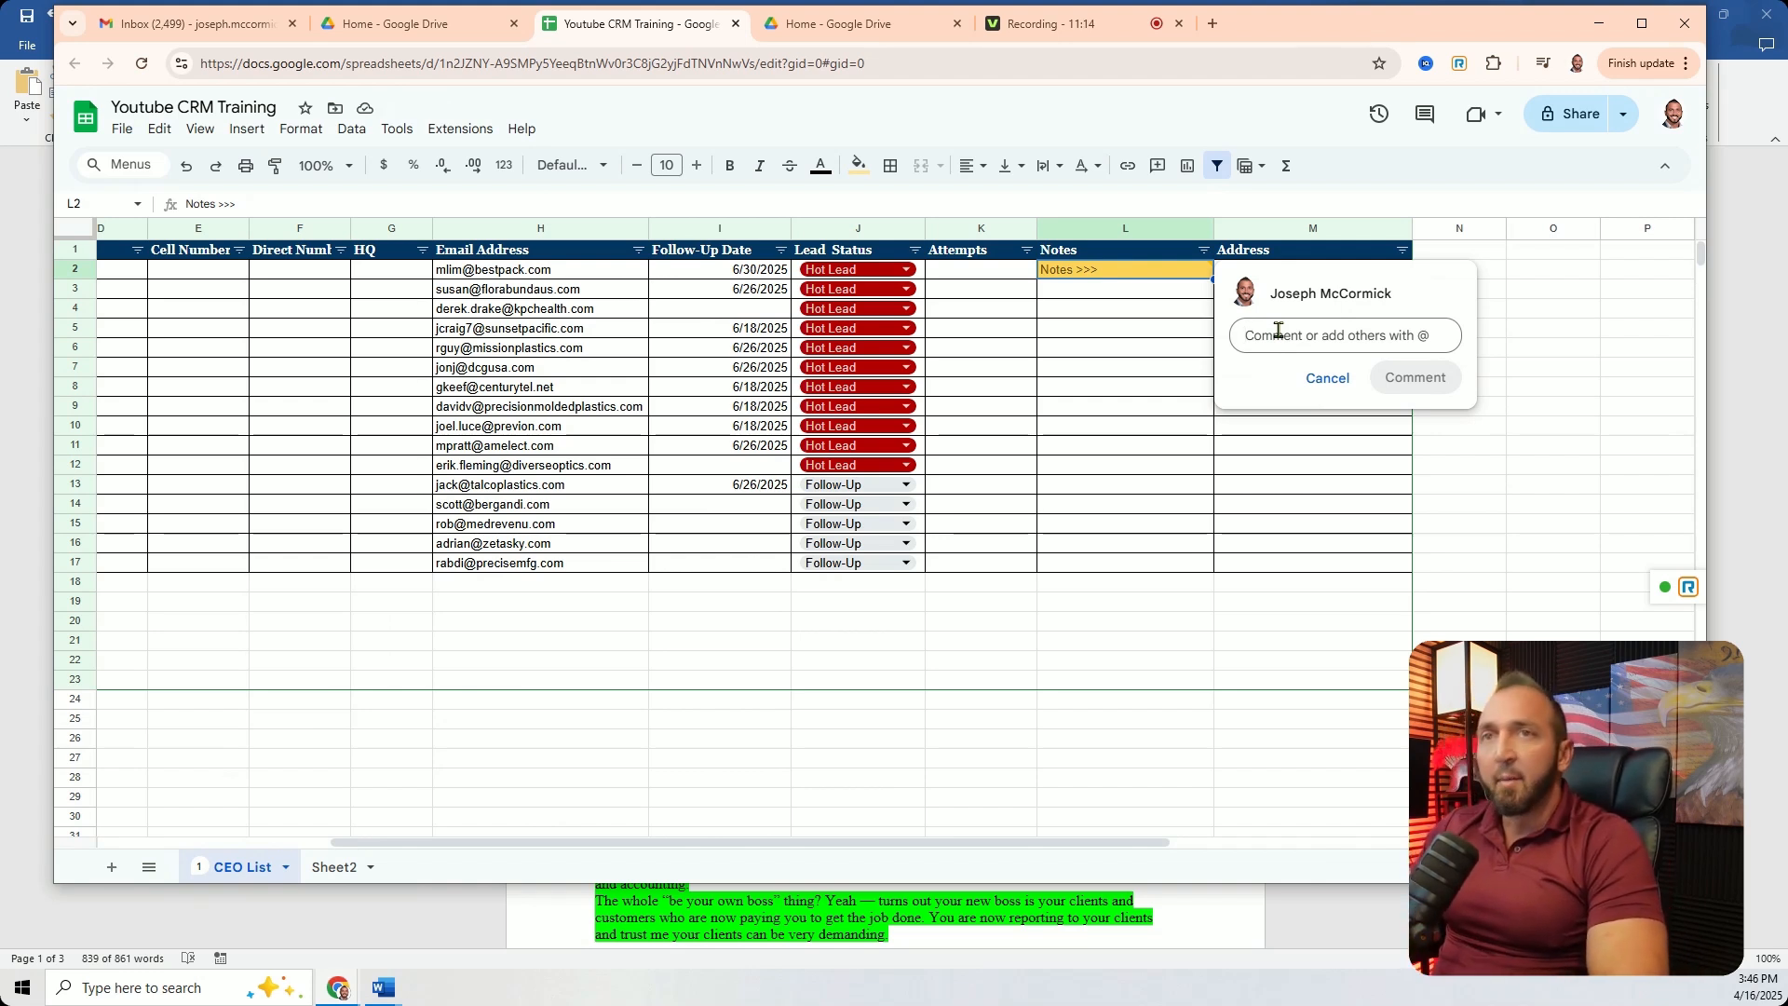
text(Spo)
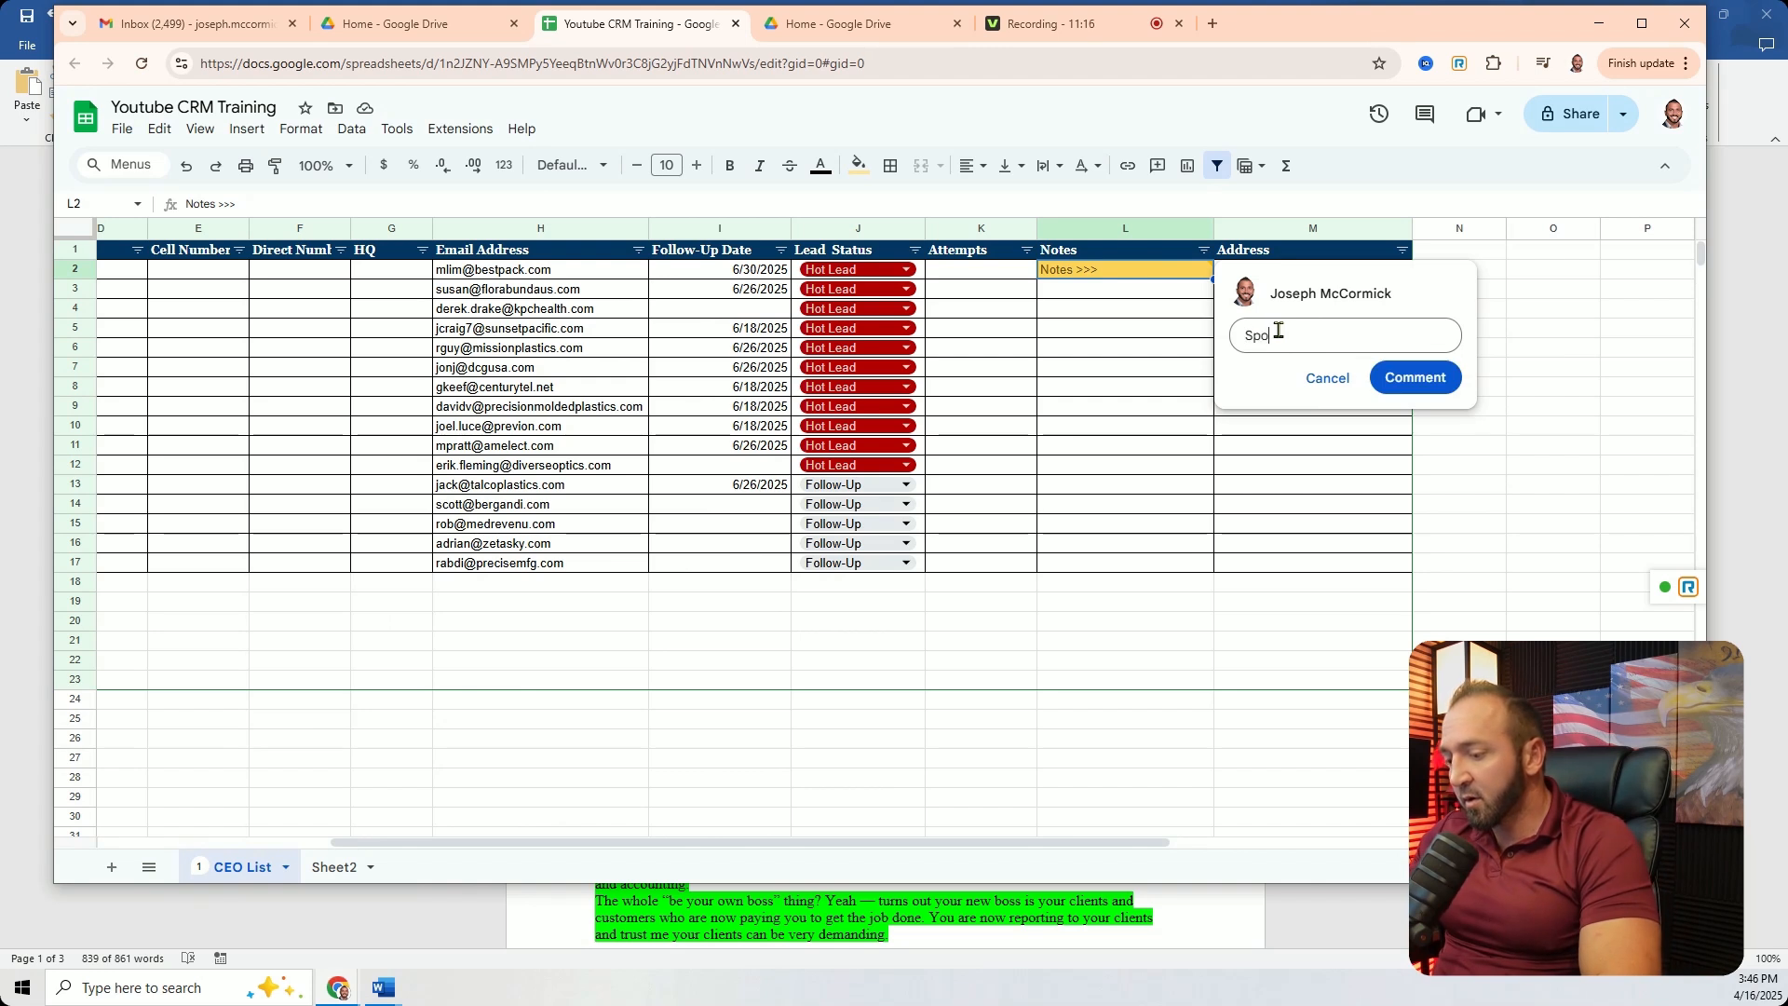
text(ke to Matt, he ask)
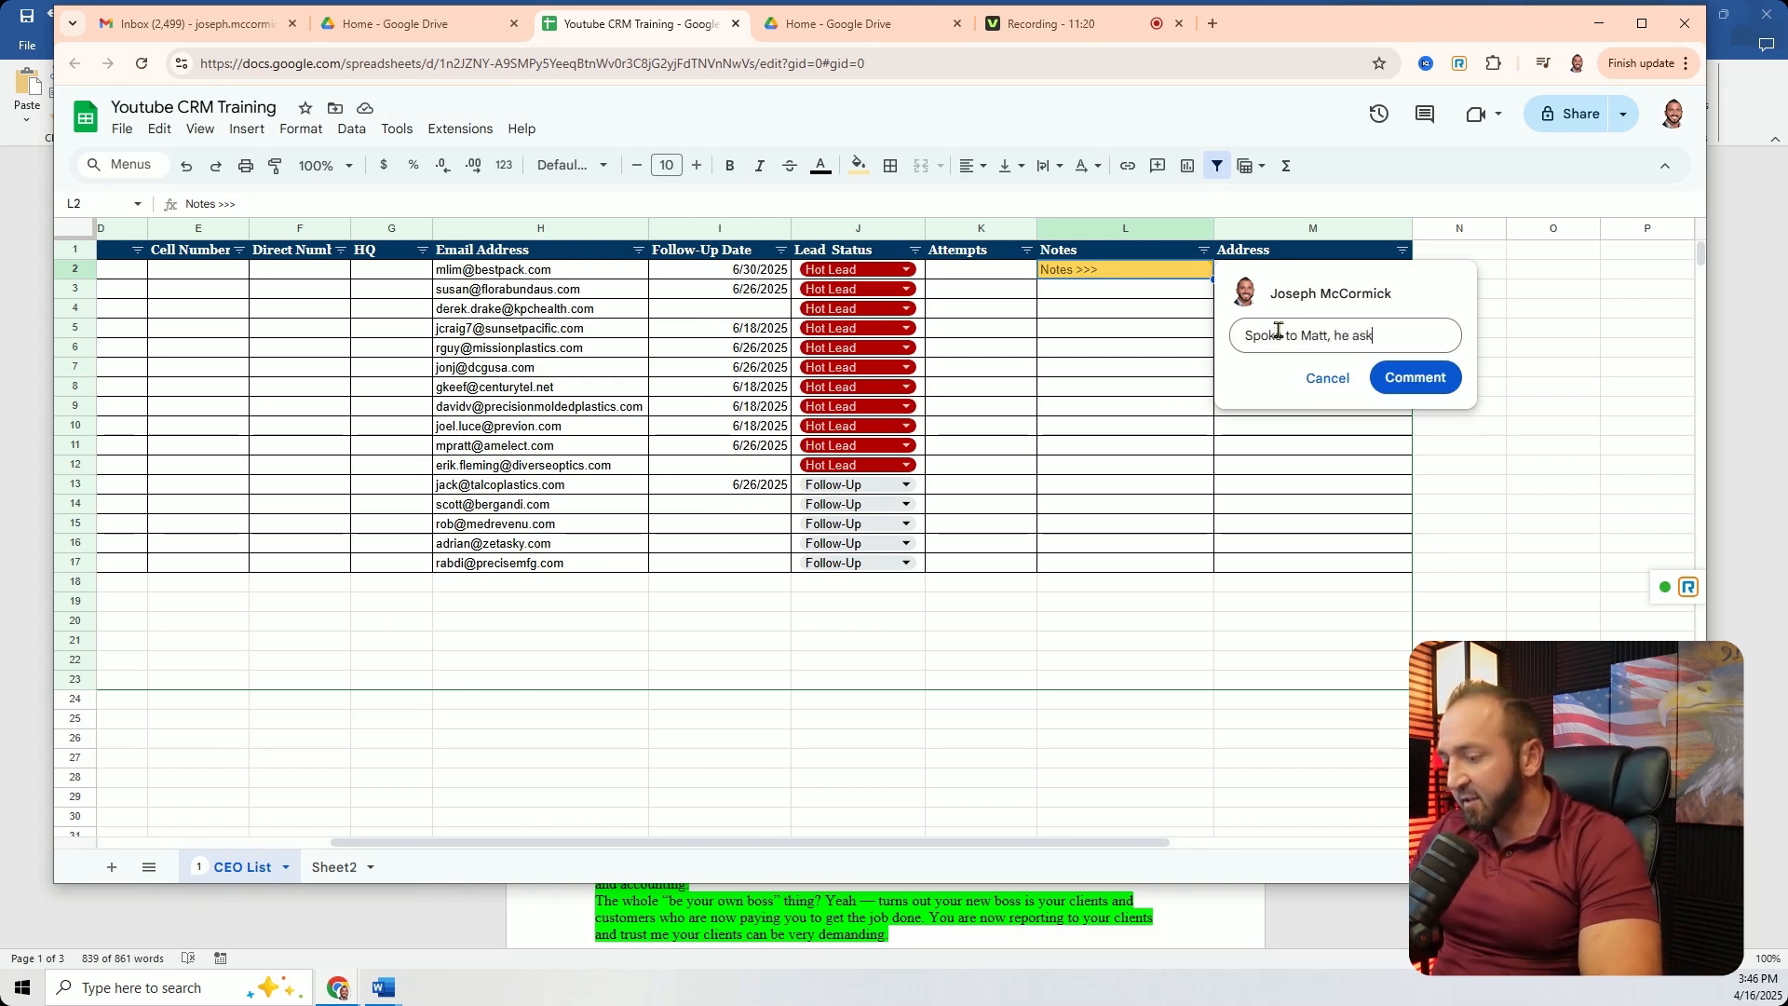
text(ed me to call him in 2 week)
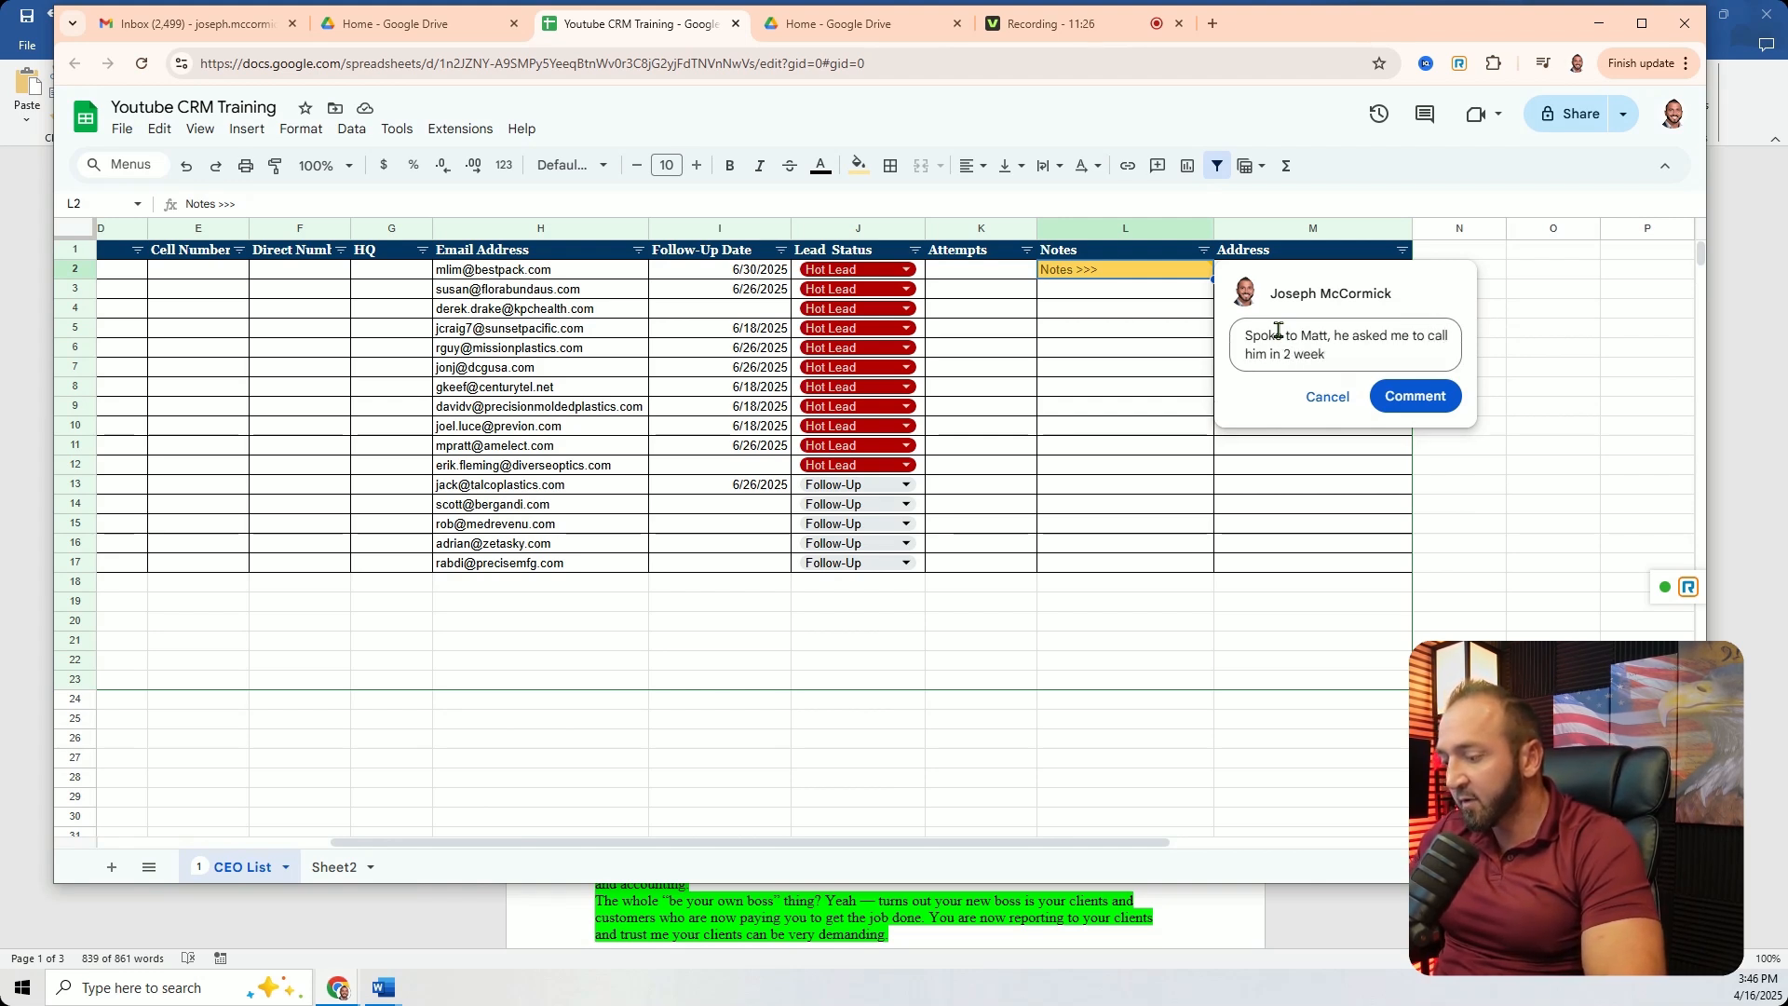
click(1411, 397)
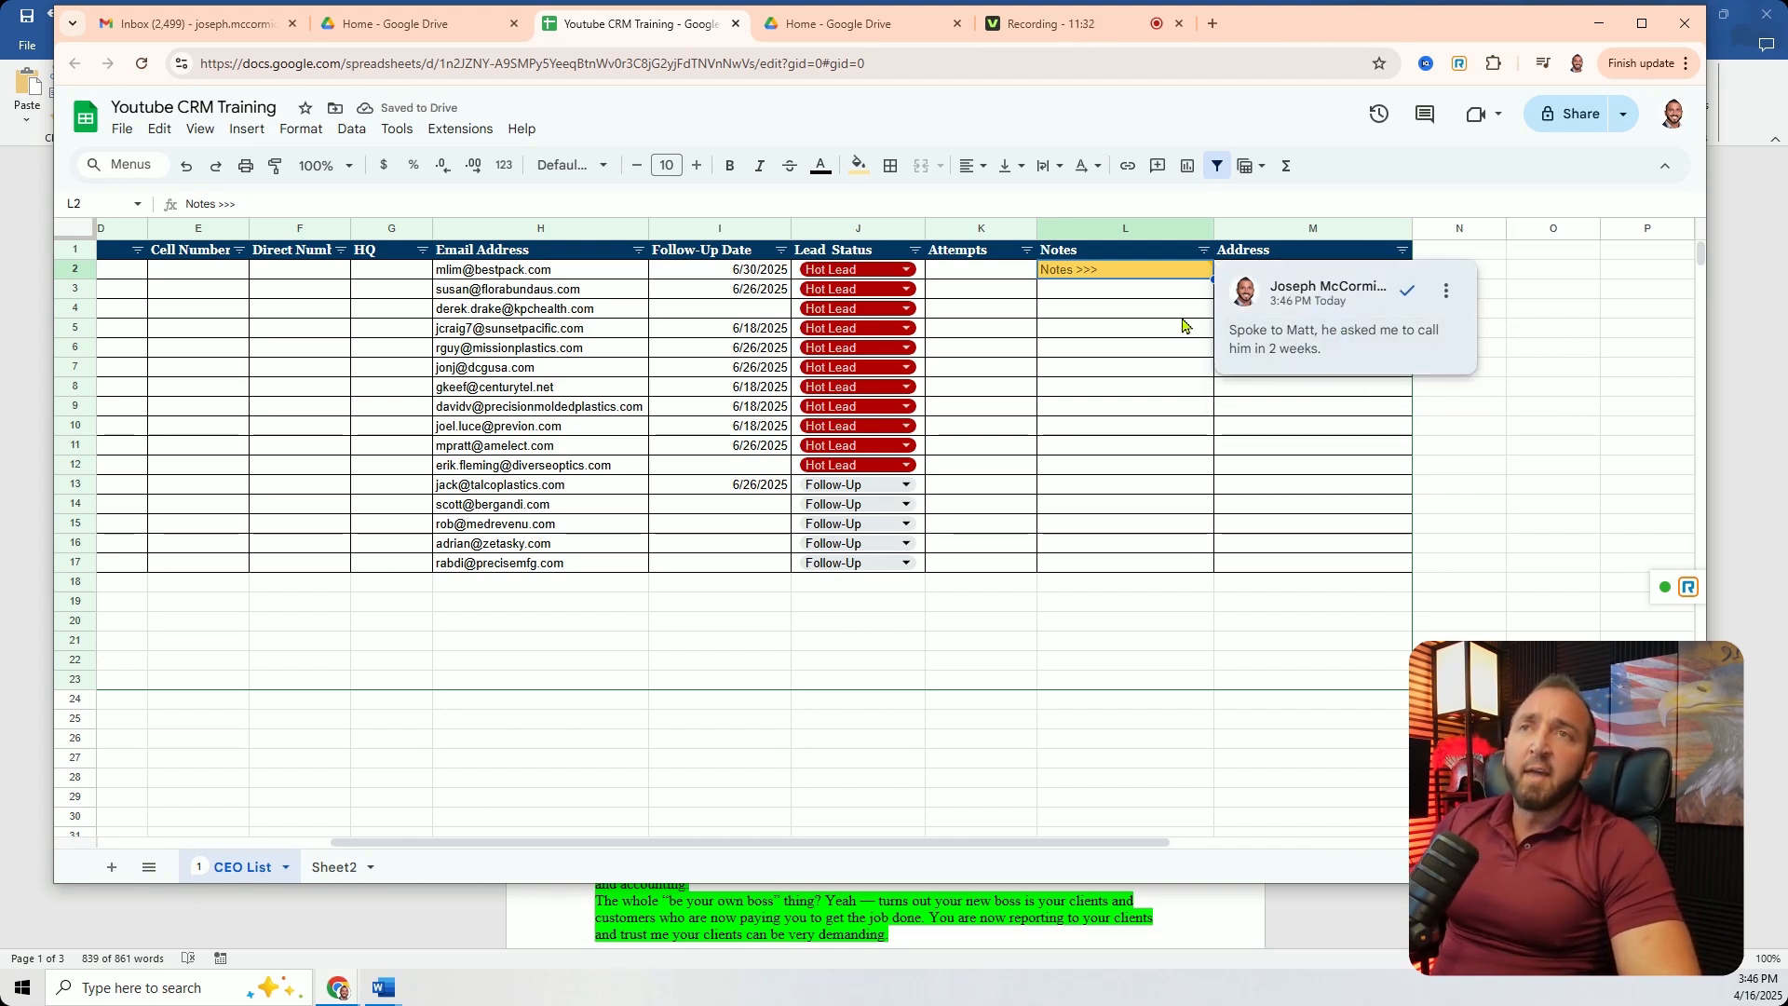
Reopen the comment on Notes cell L2 and post the reply "nklnjbjkkb jkbjk" to it.
click(1132, 582)
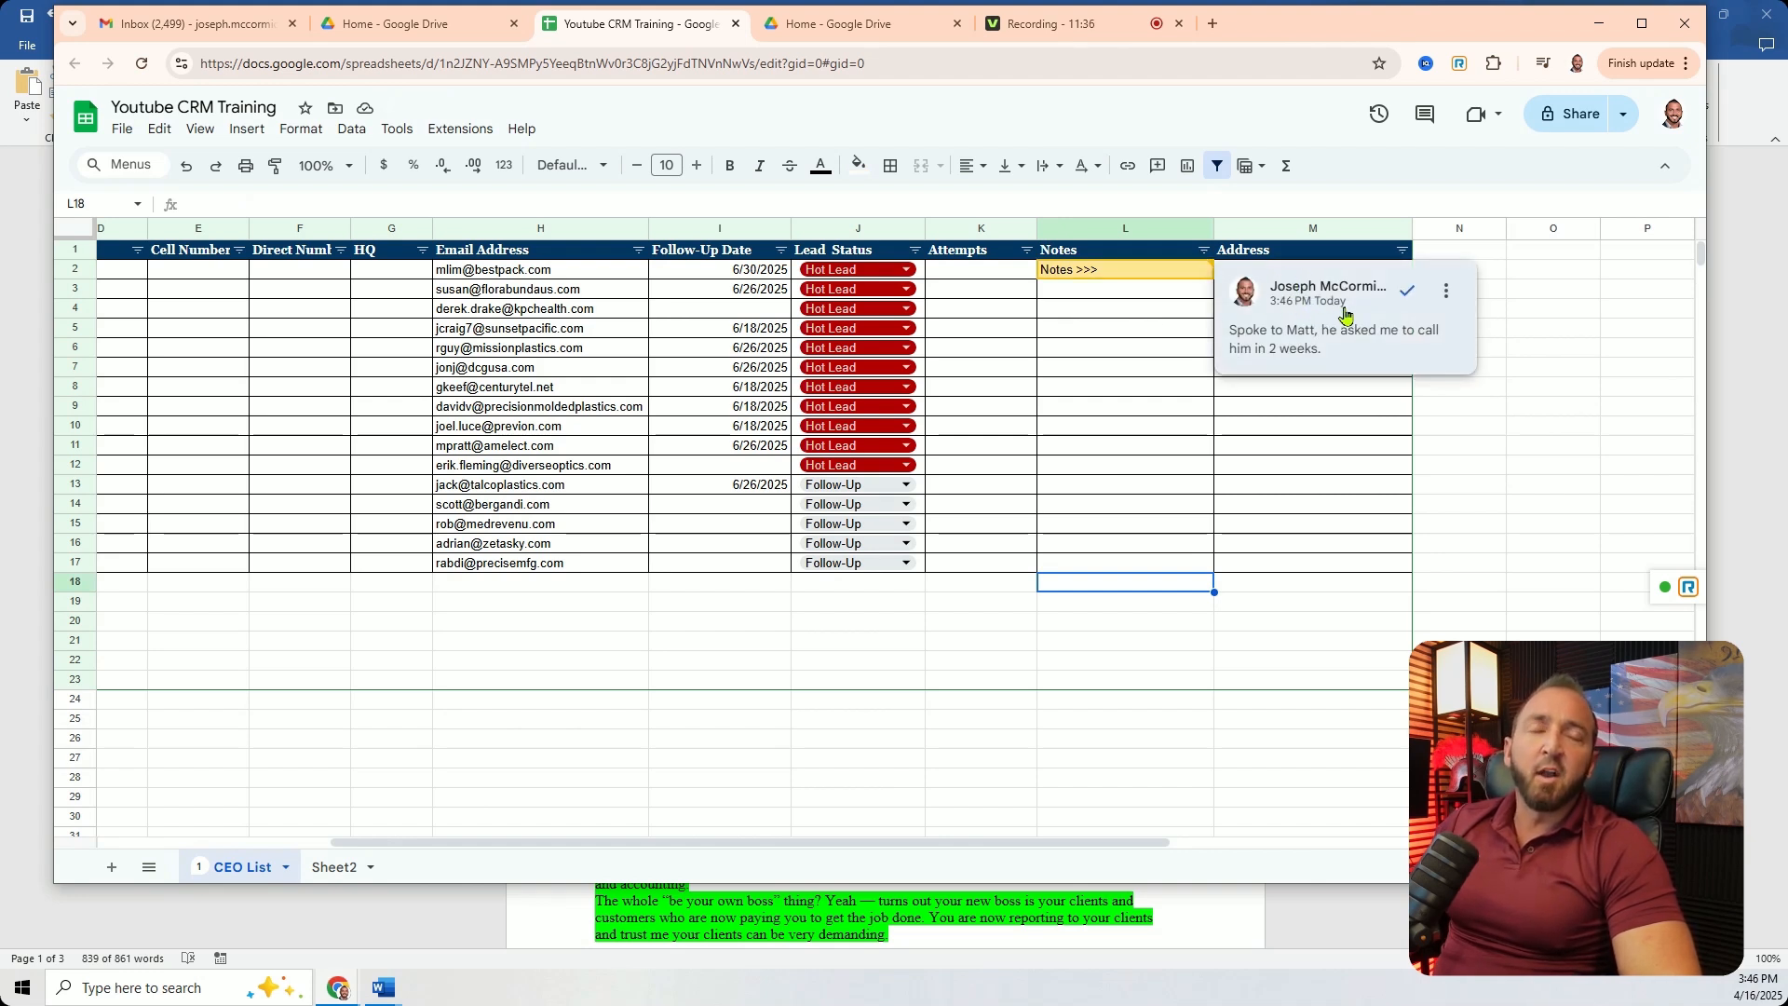
click(1166, 273)
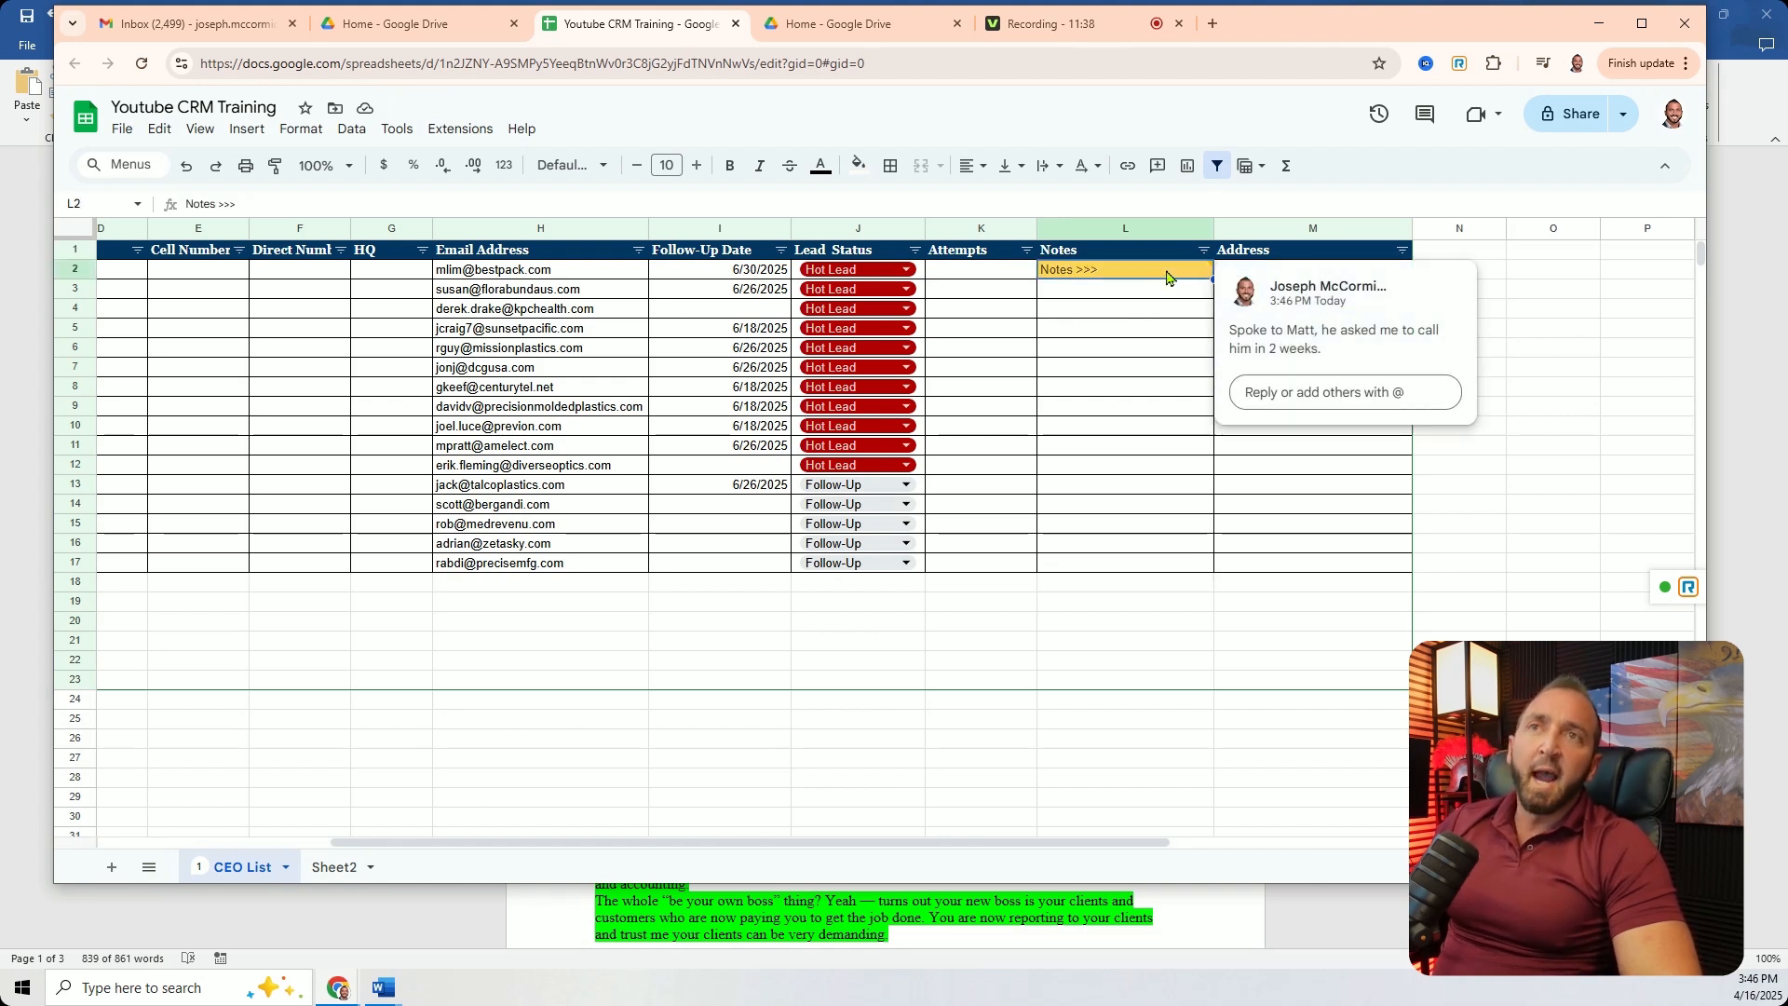
click(1321, 394)
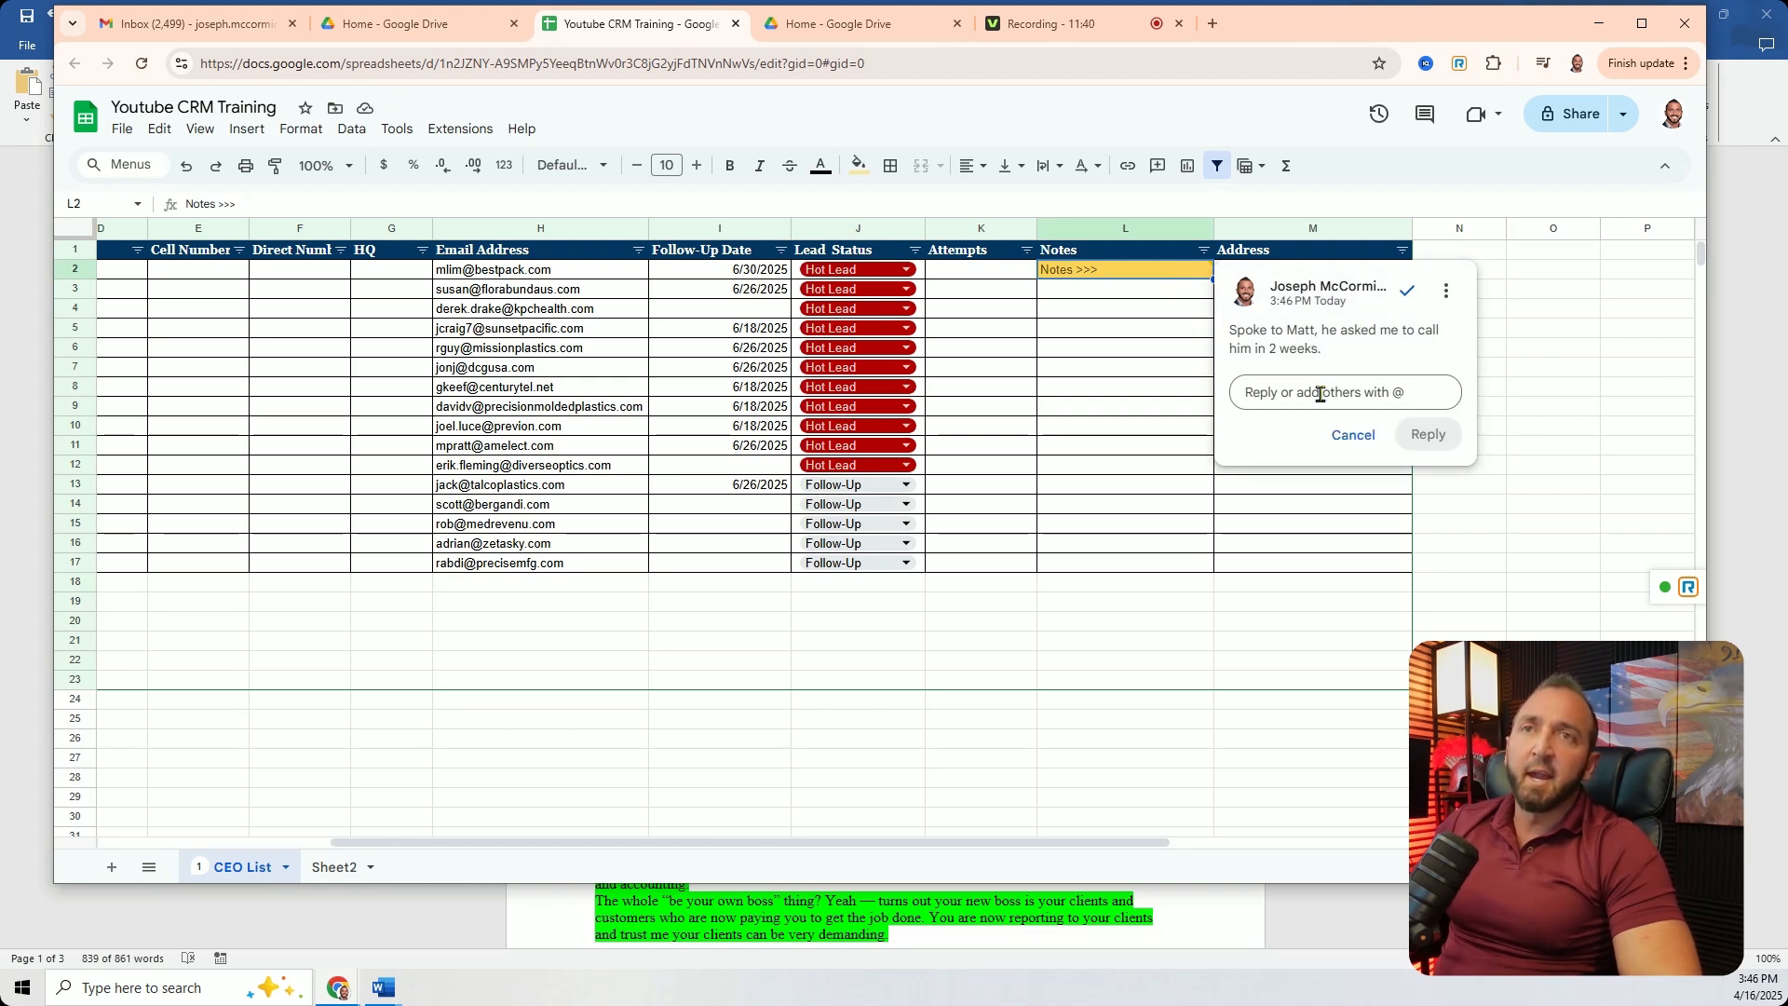
text(nklnjbjkkb jkbjk)
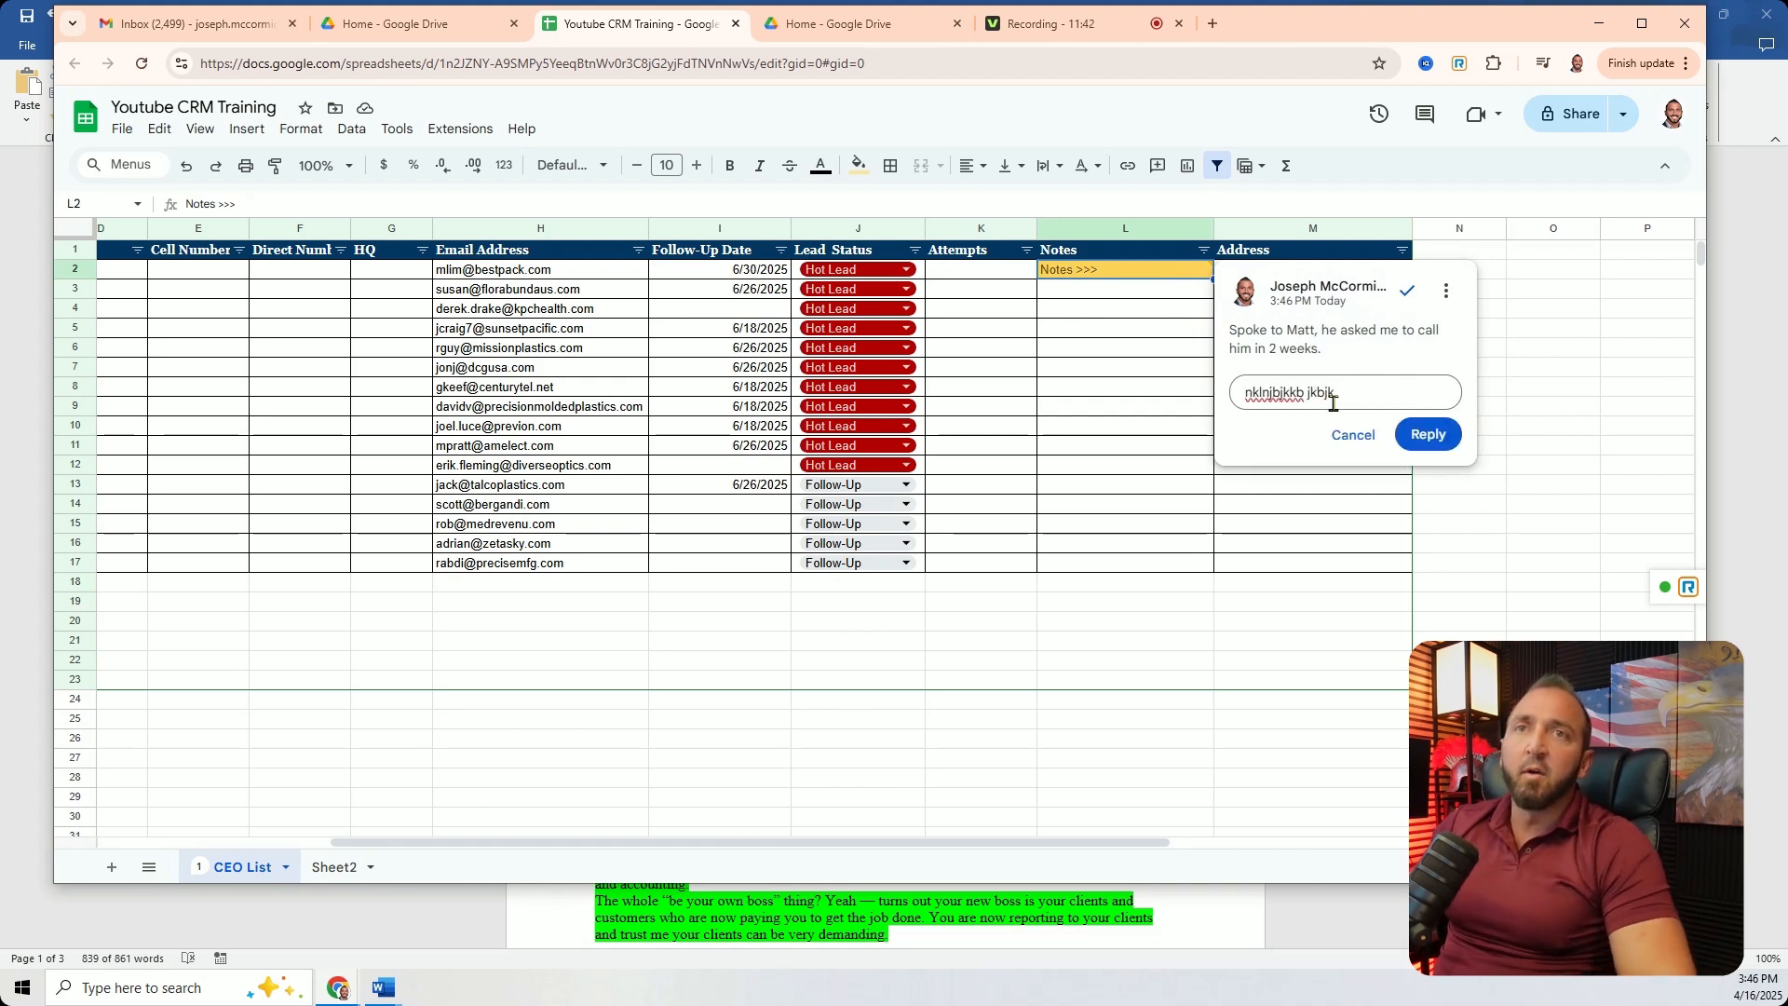
click(1428, 435)
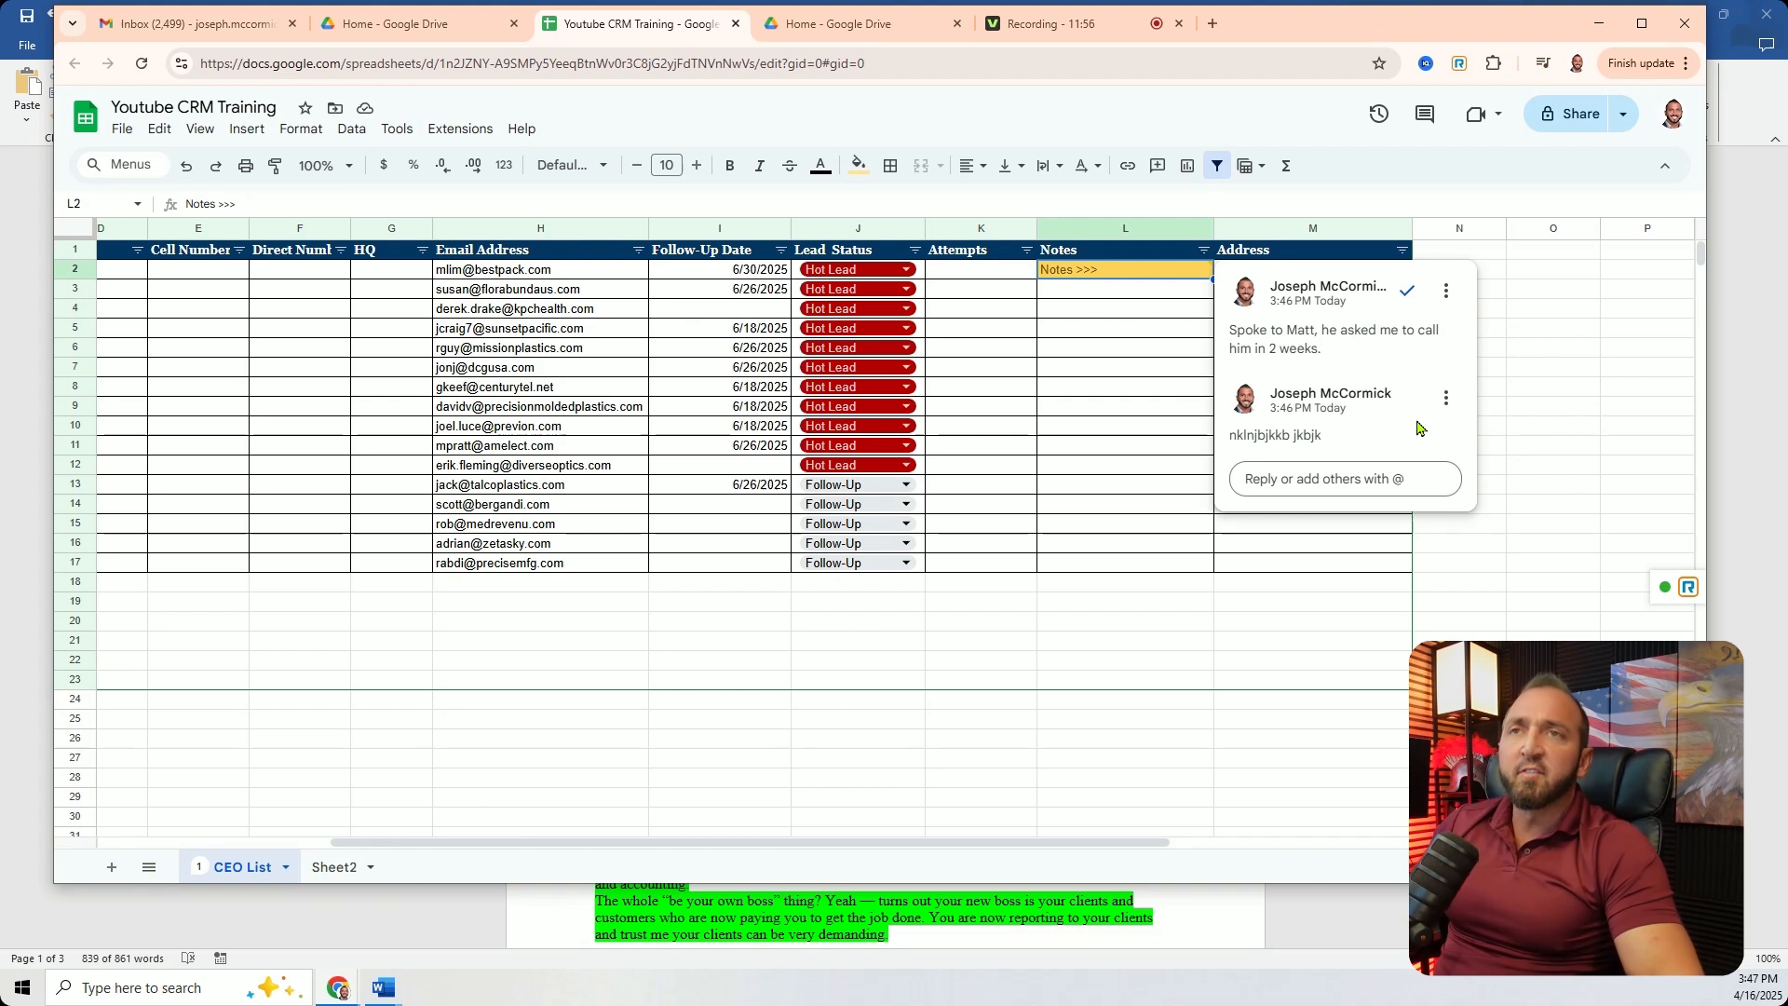
click(1319, 663)
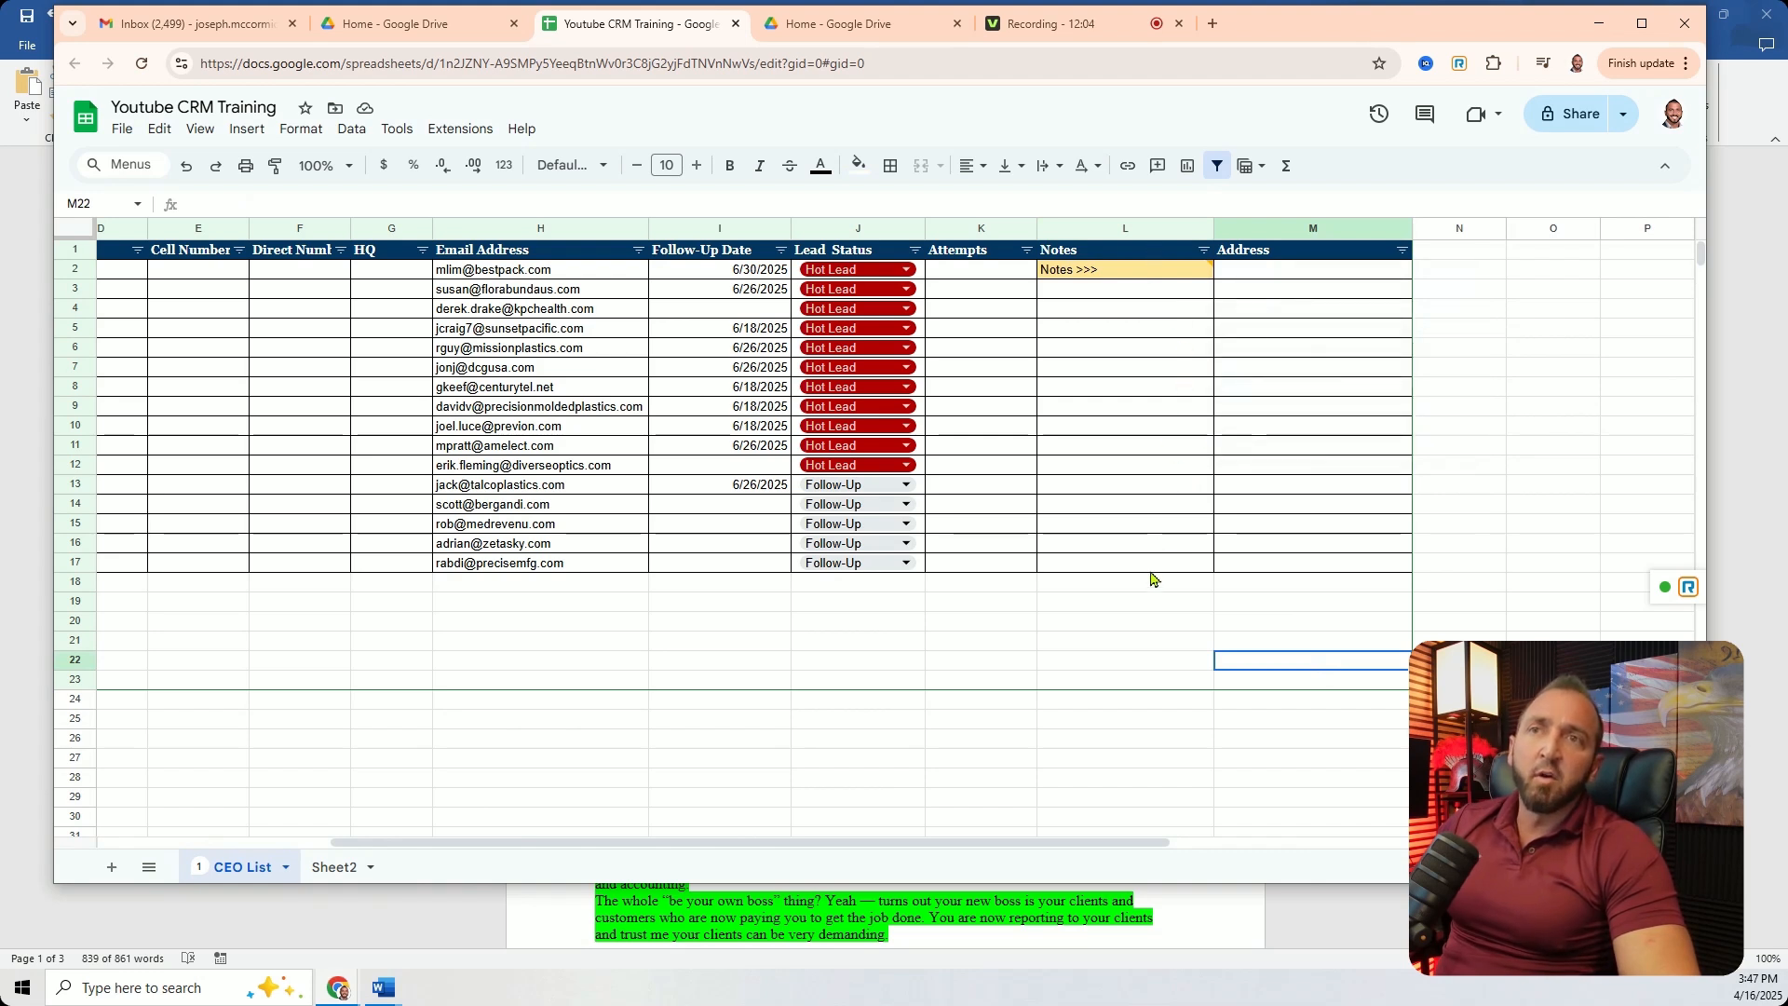
drag(1071, 847, 727, 829)
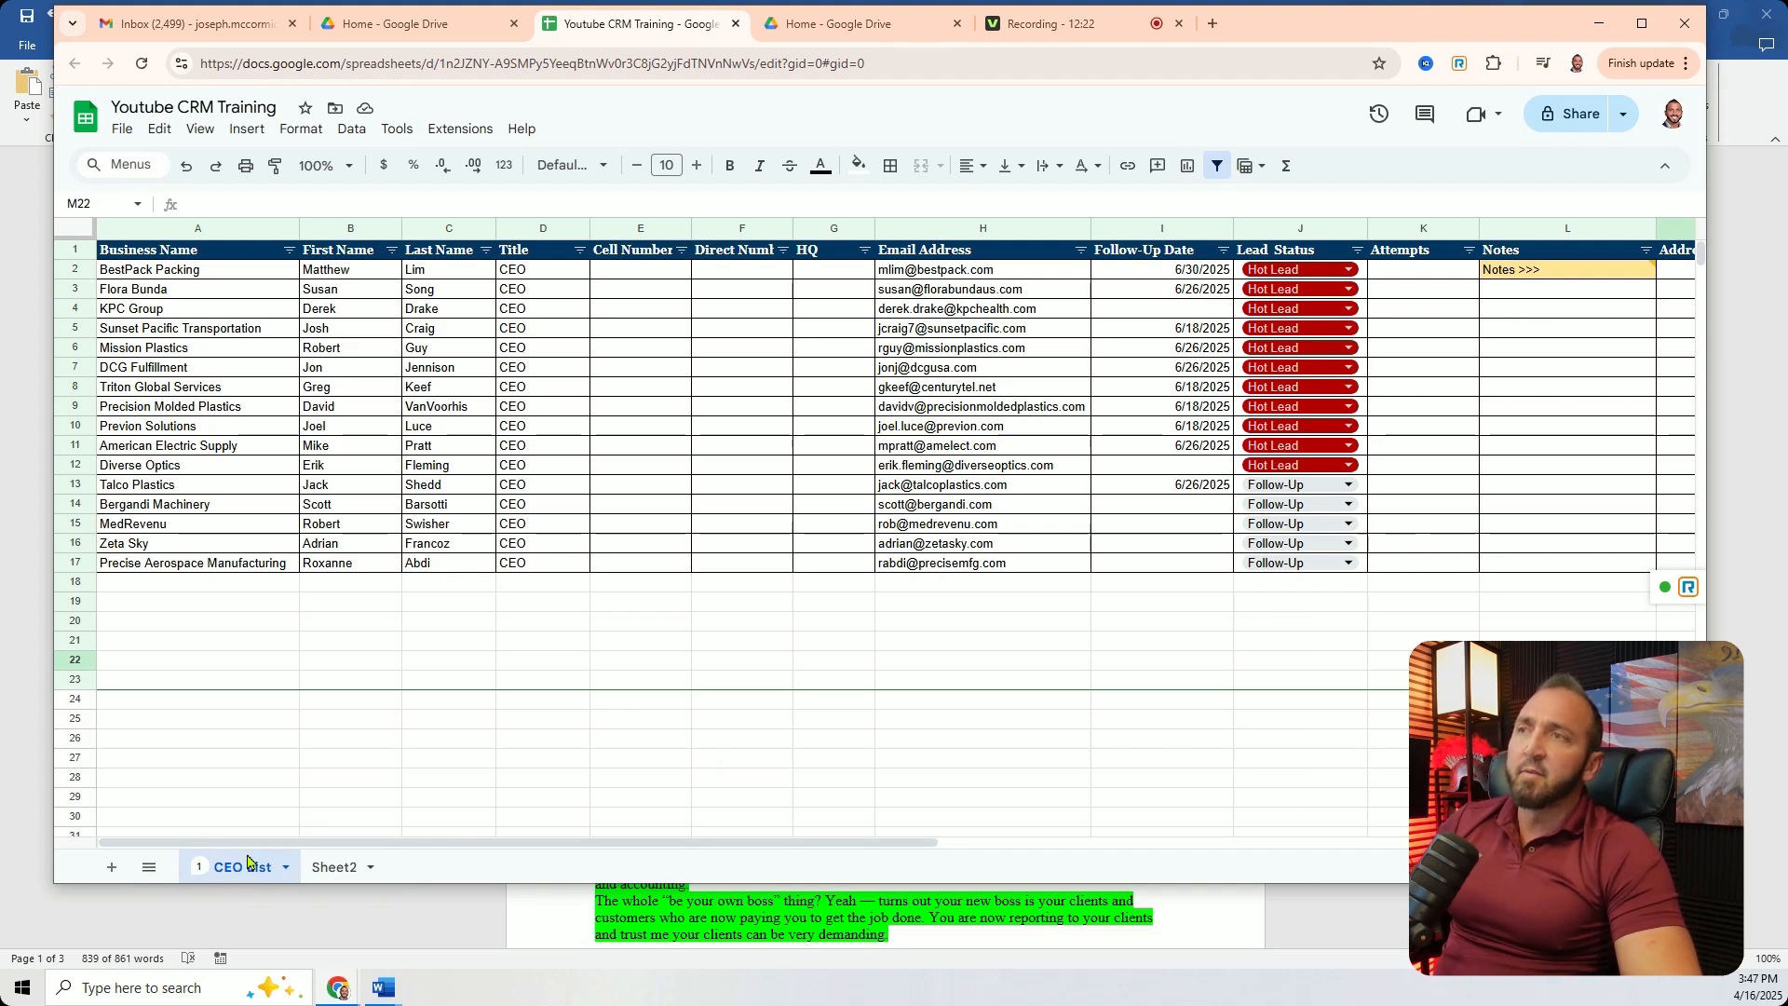
click(333, 867)
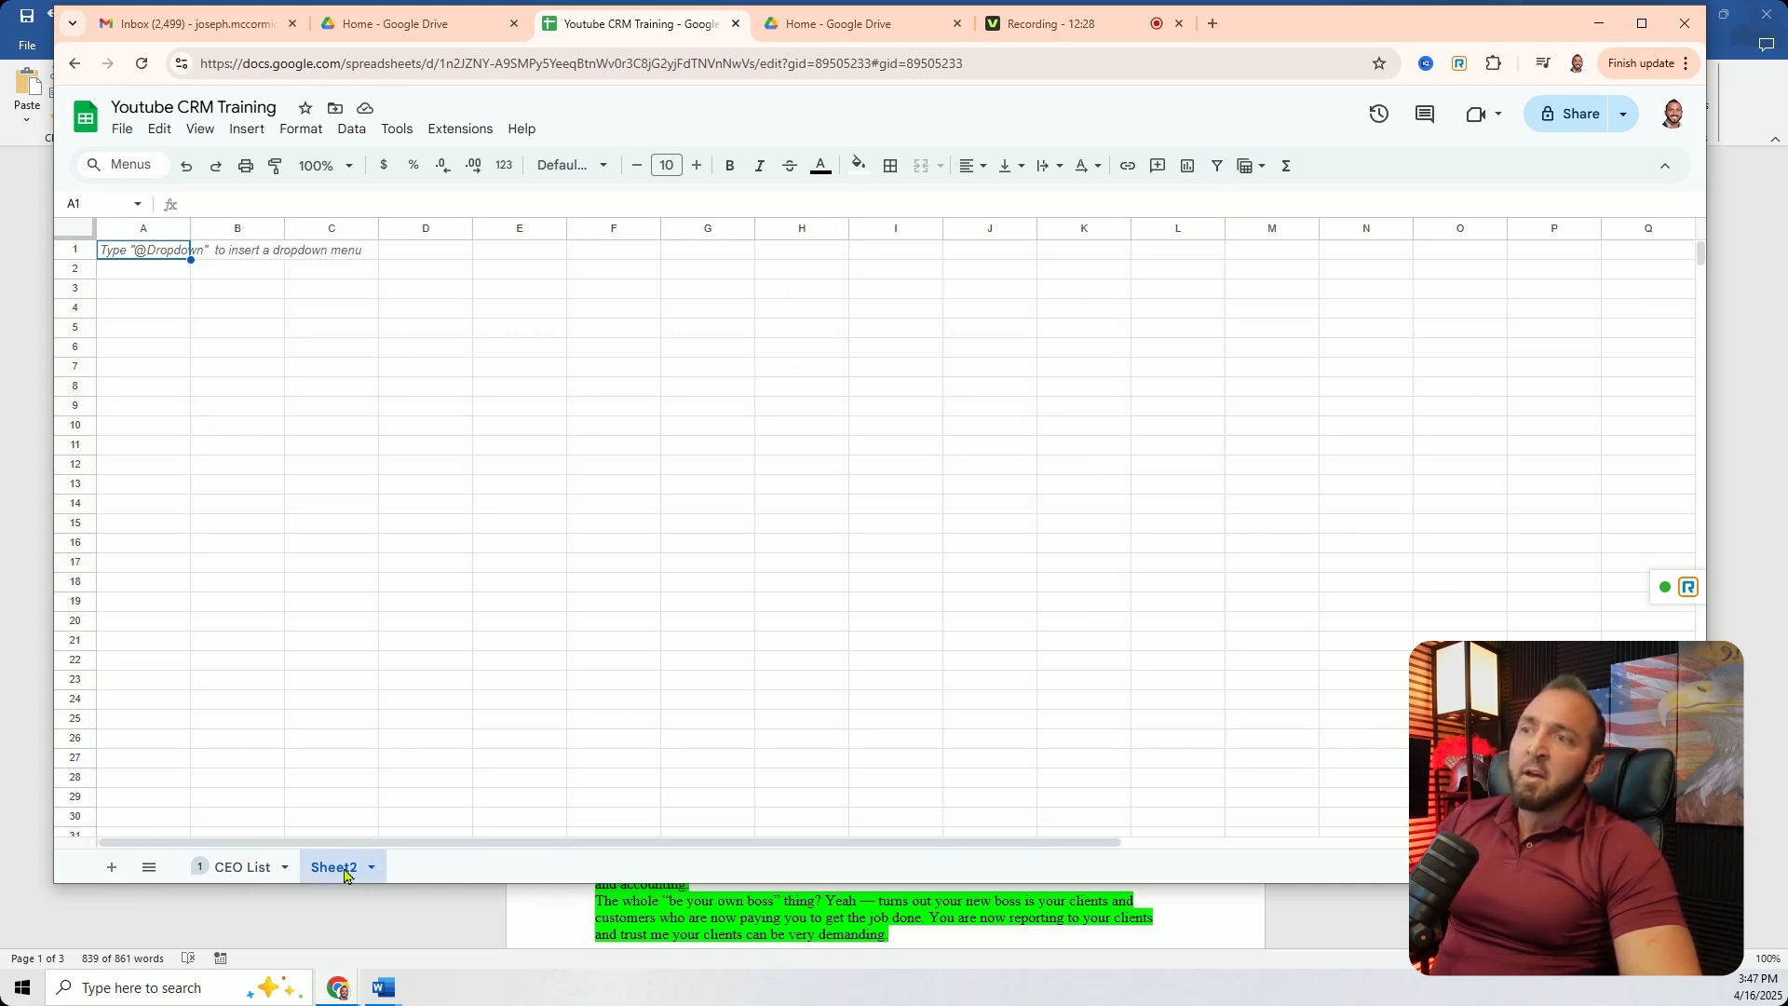
click(274, 867)
click(335, 869)
click(244, 867)
click(337, 868)
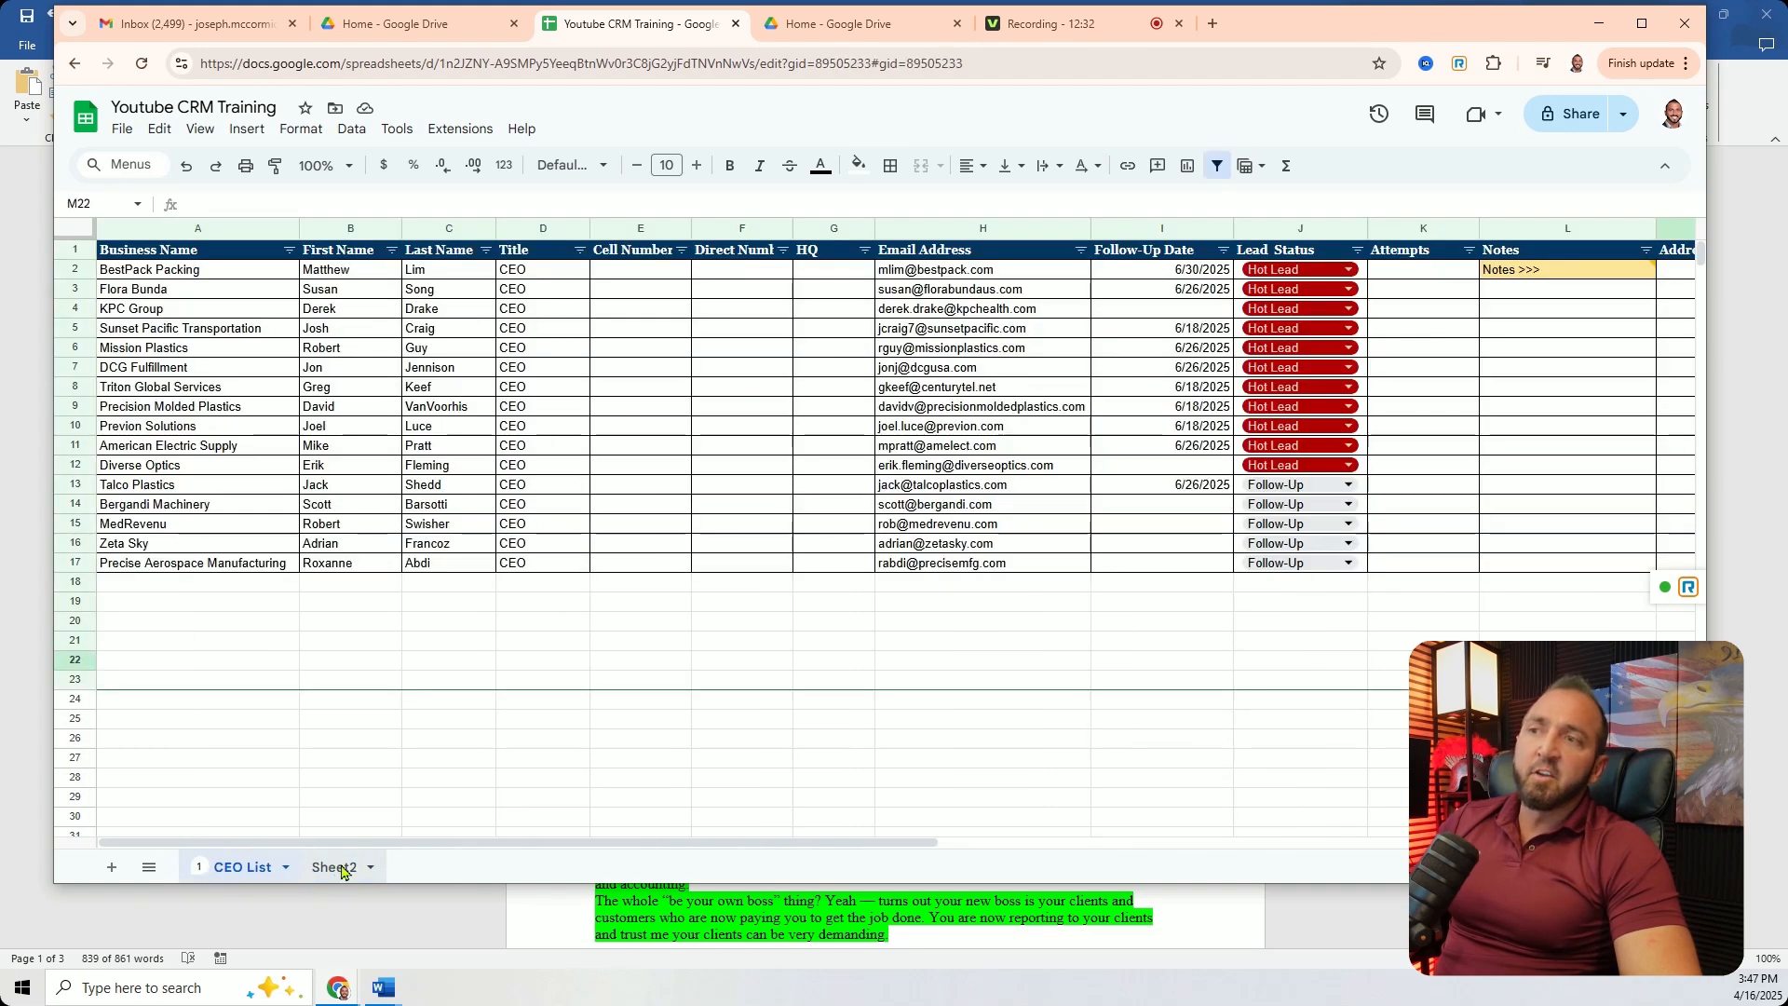
click(244, 867)
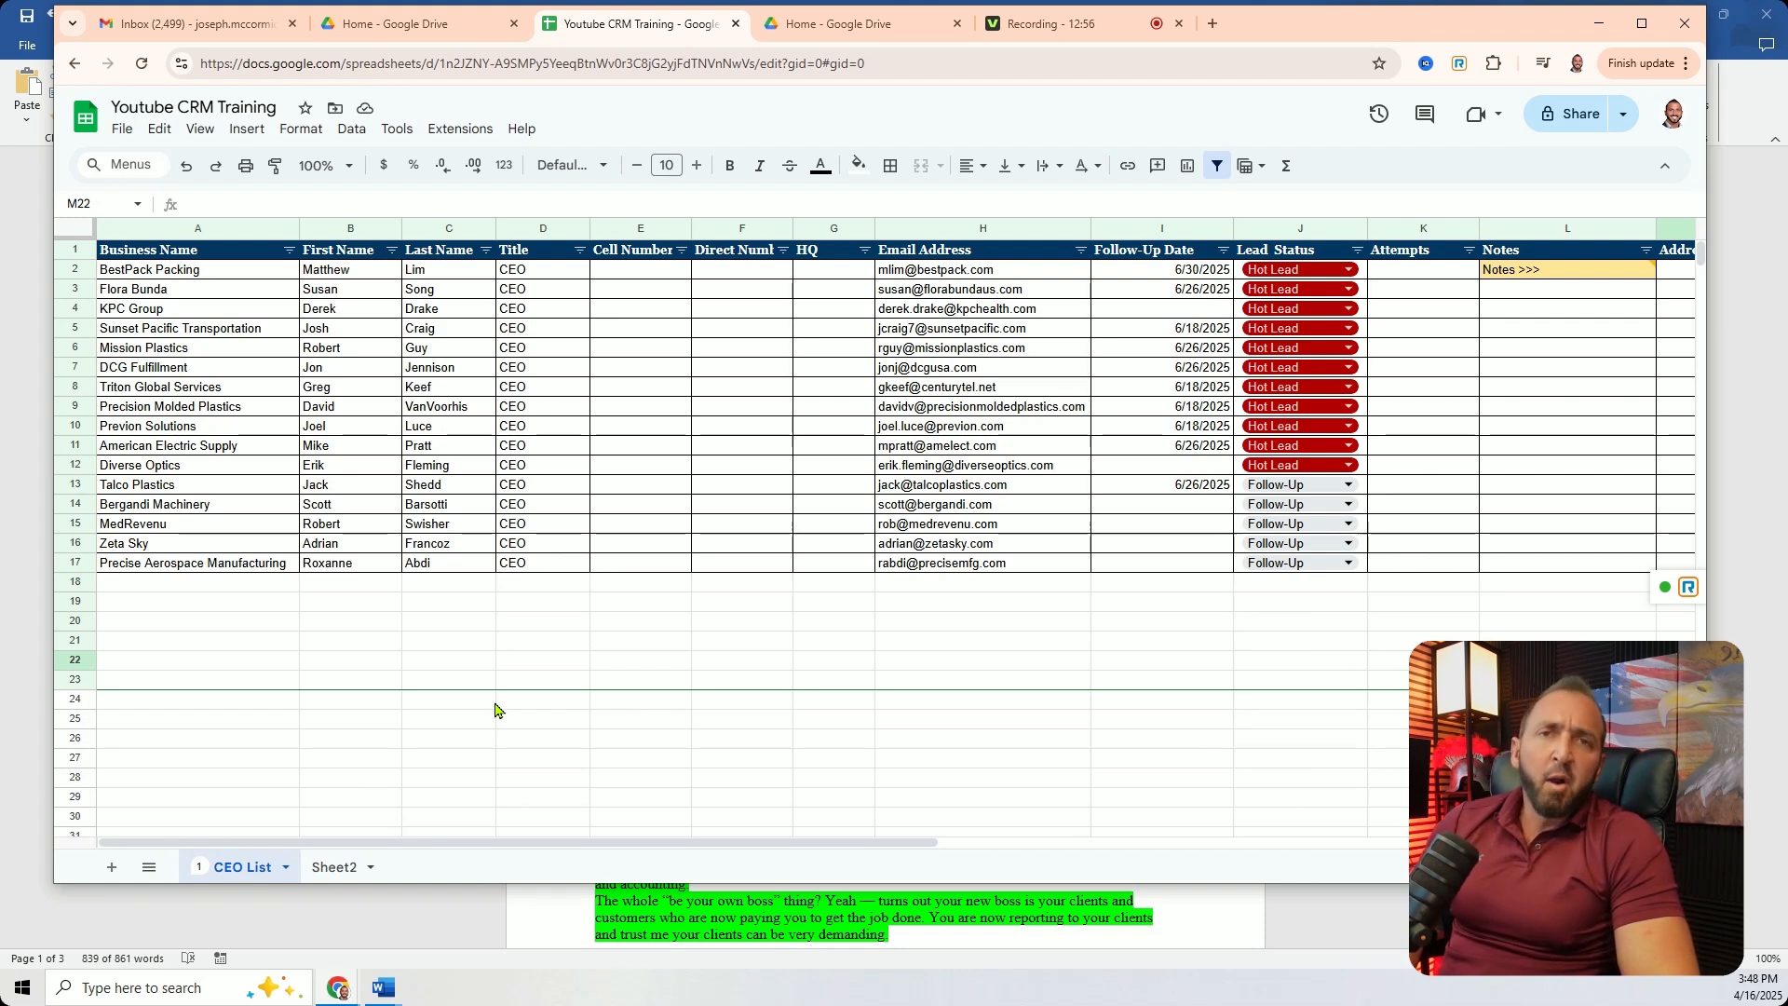
Rename the empty Sheet2 as COI.
click(334, 866)
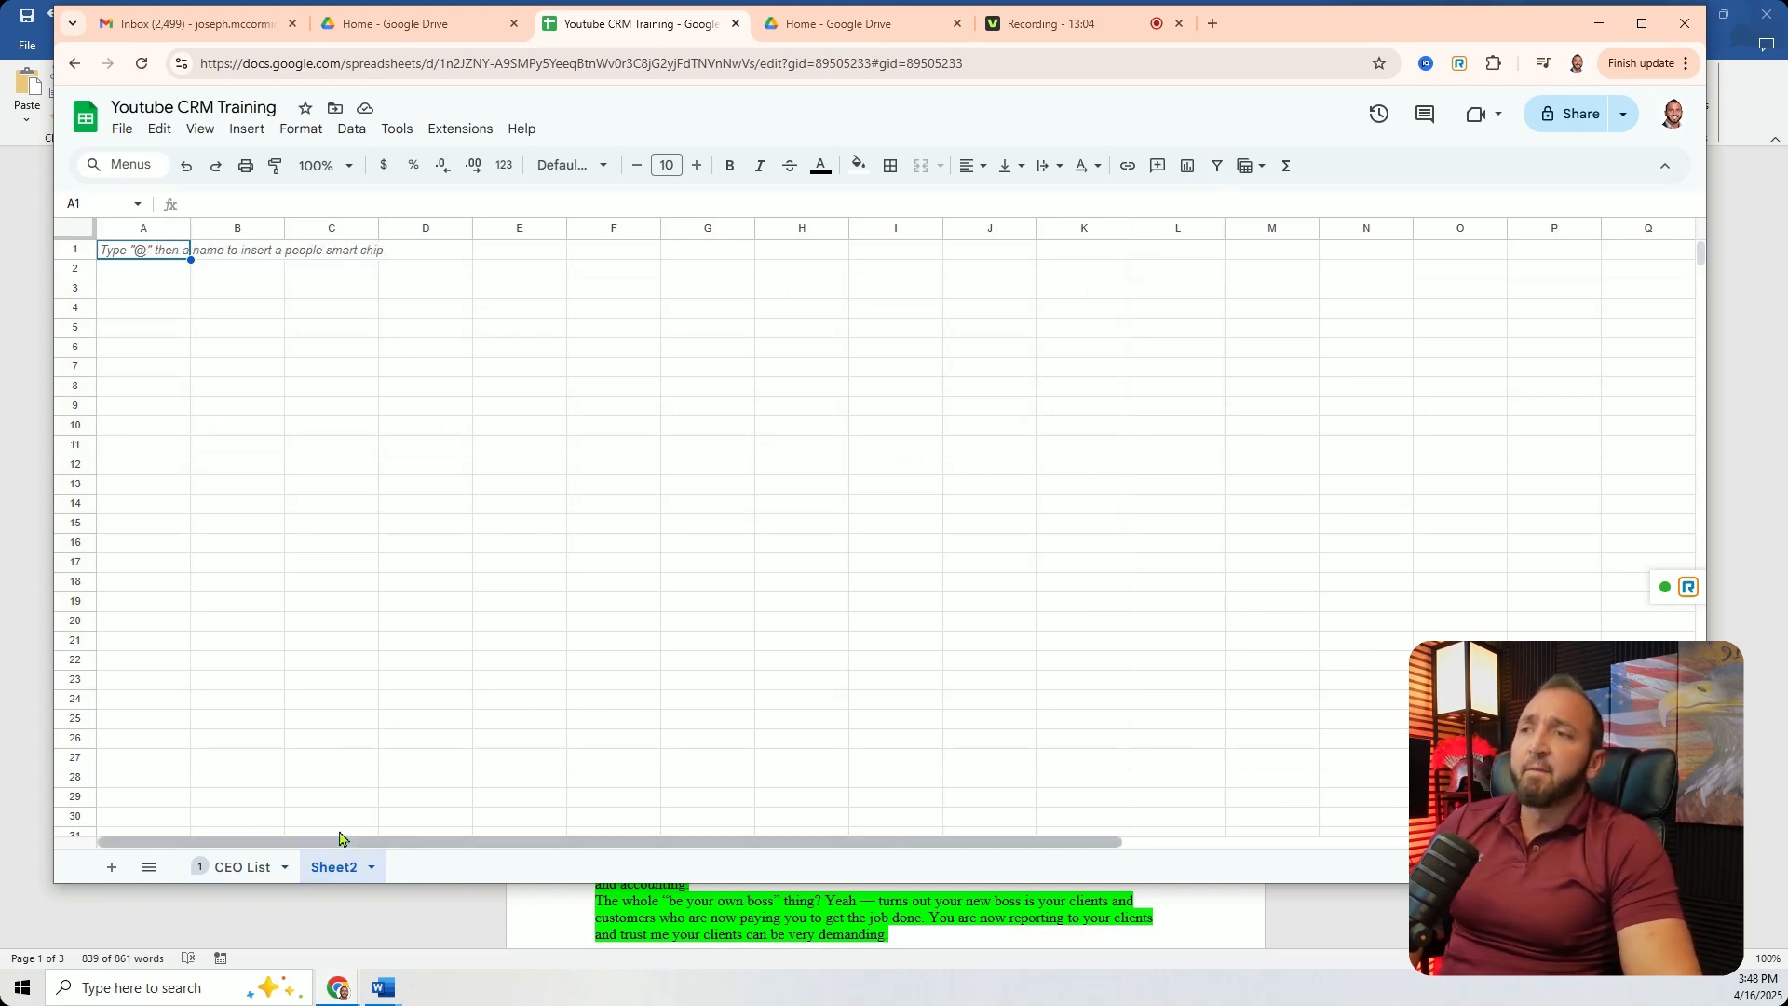
right_click(335, 866)
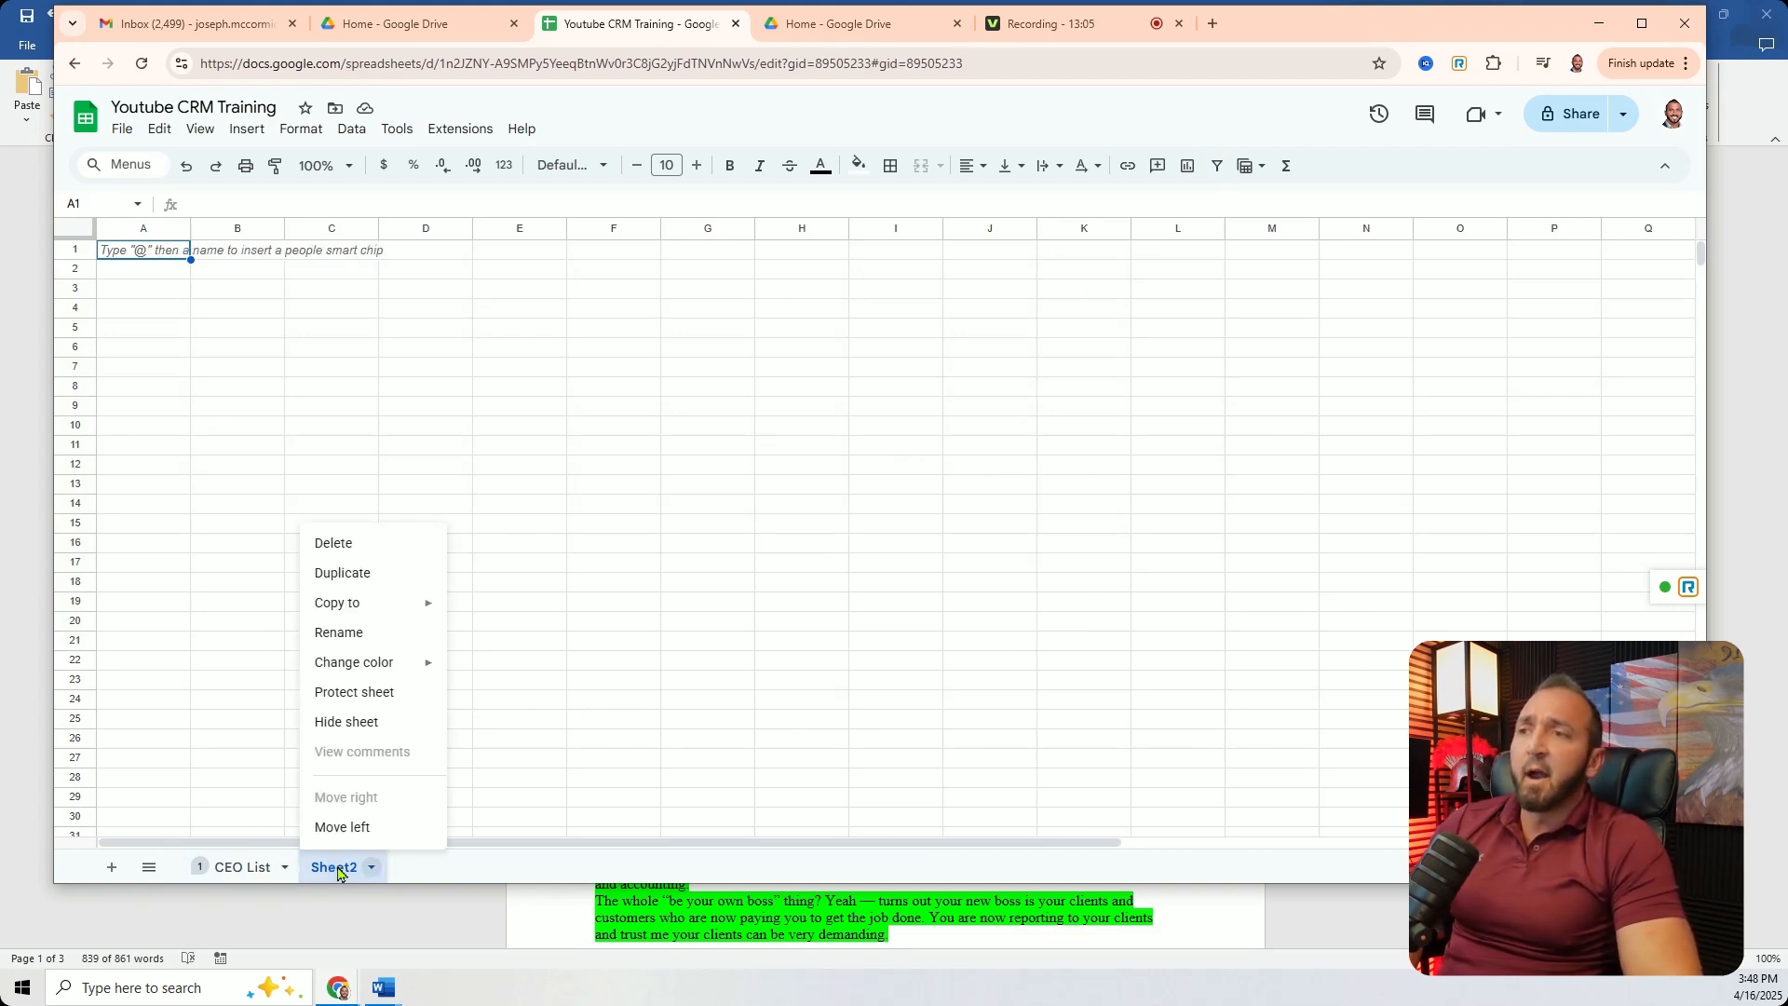
click(350, 633)
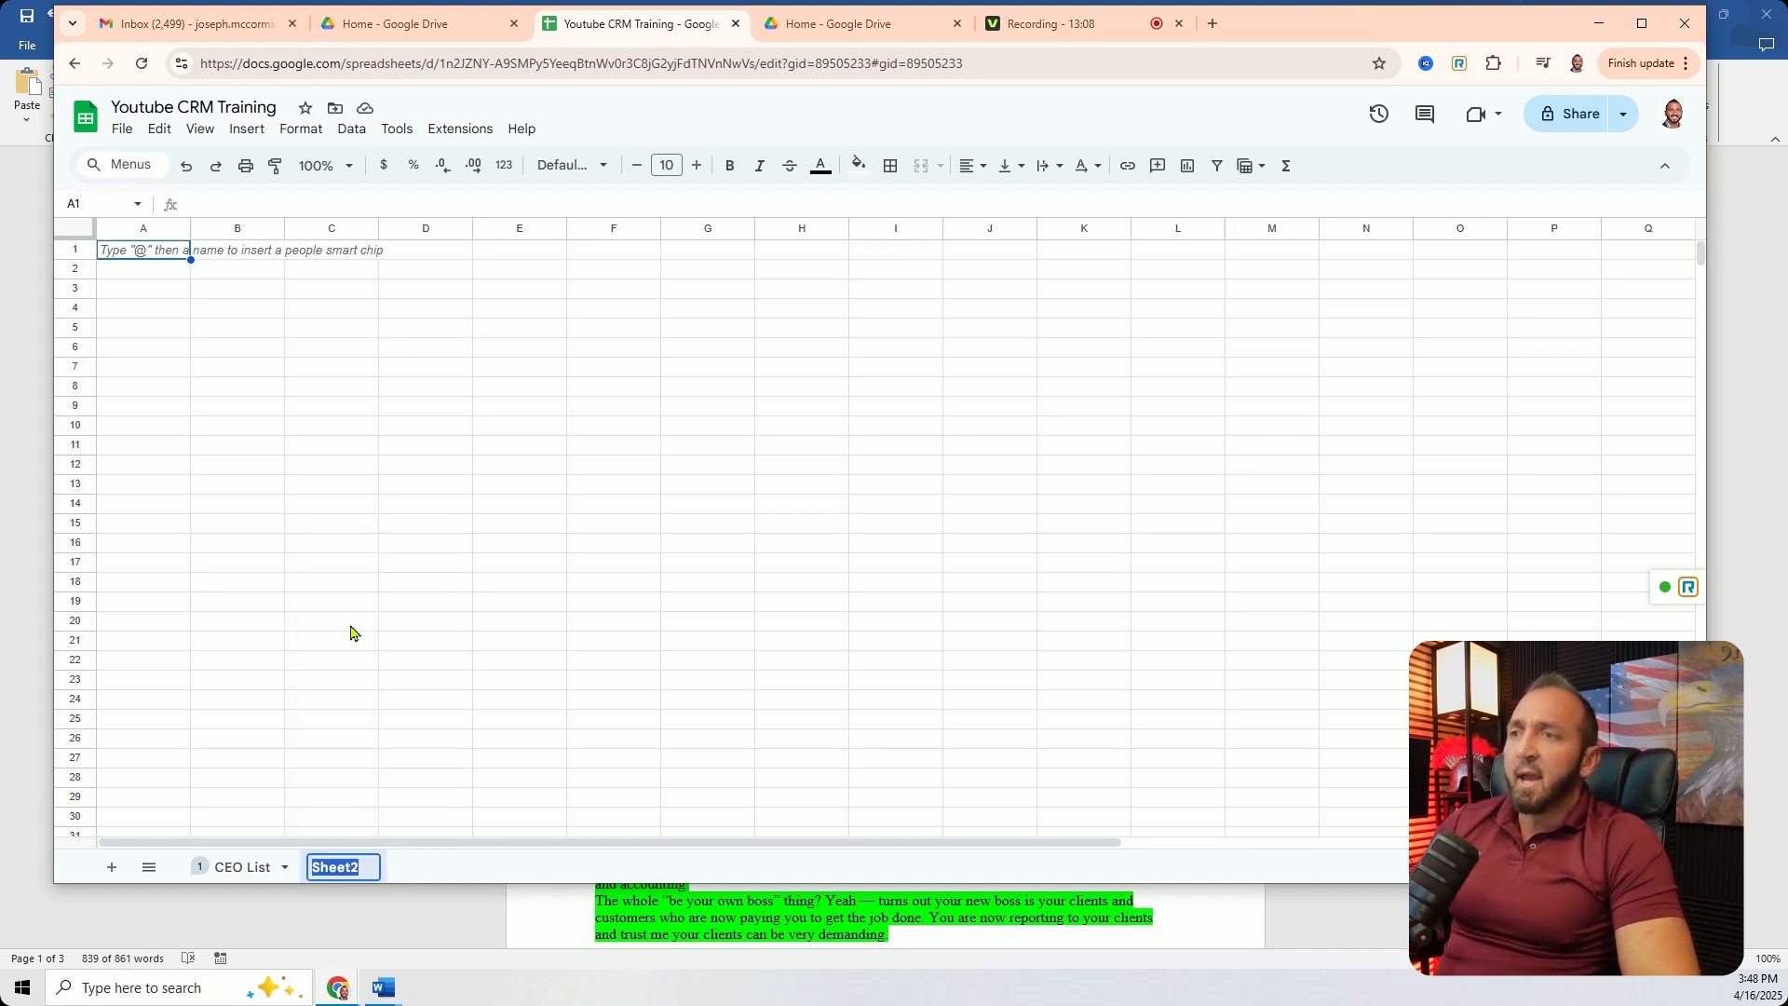
text(C)
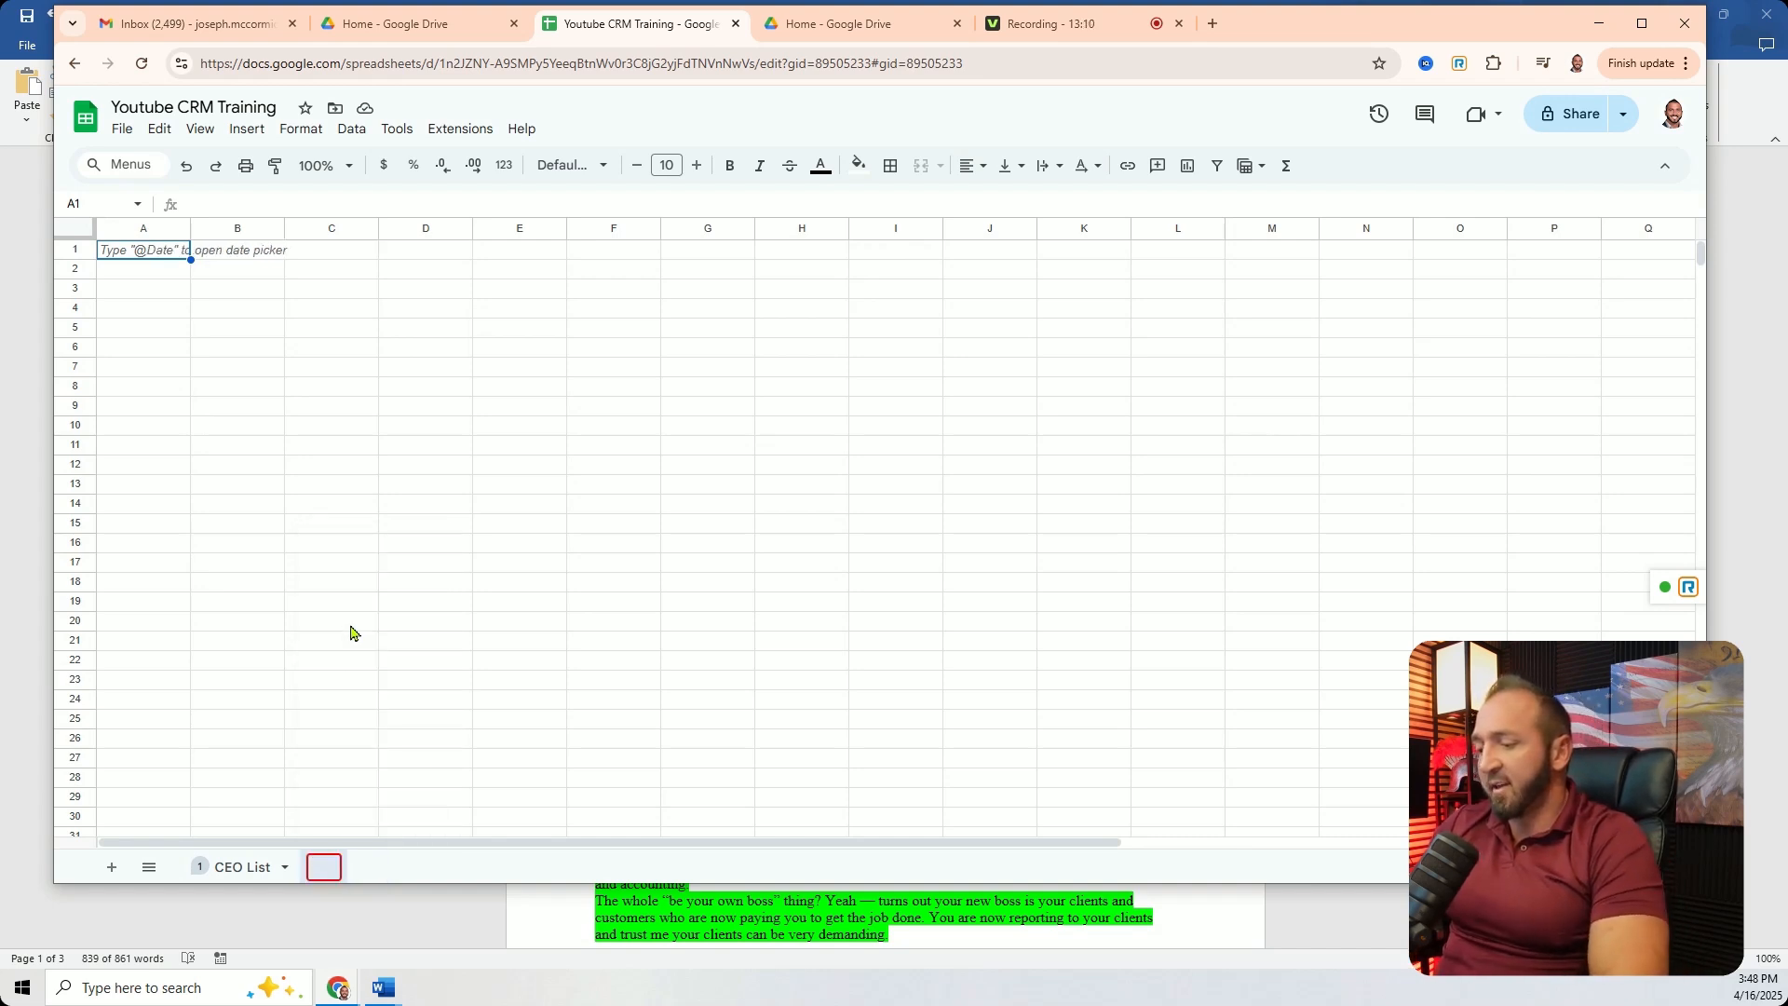
text(OI)
click(350, 624)
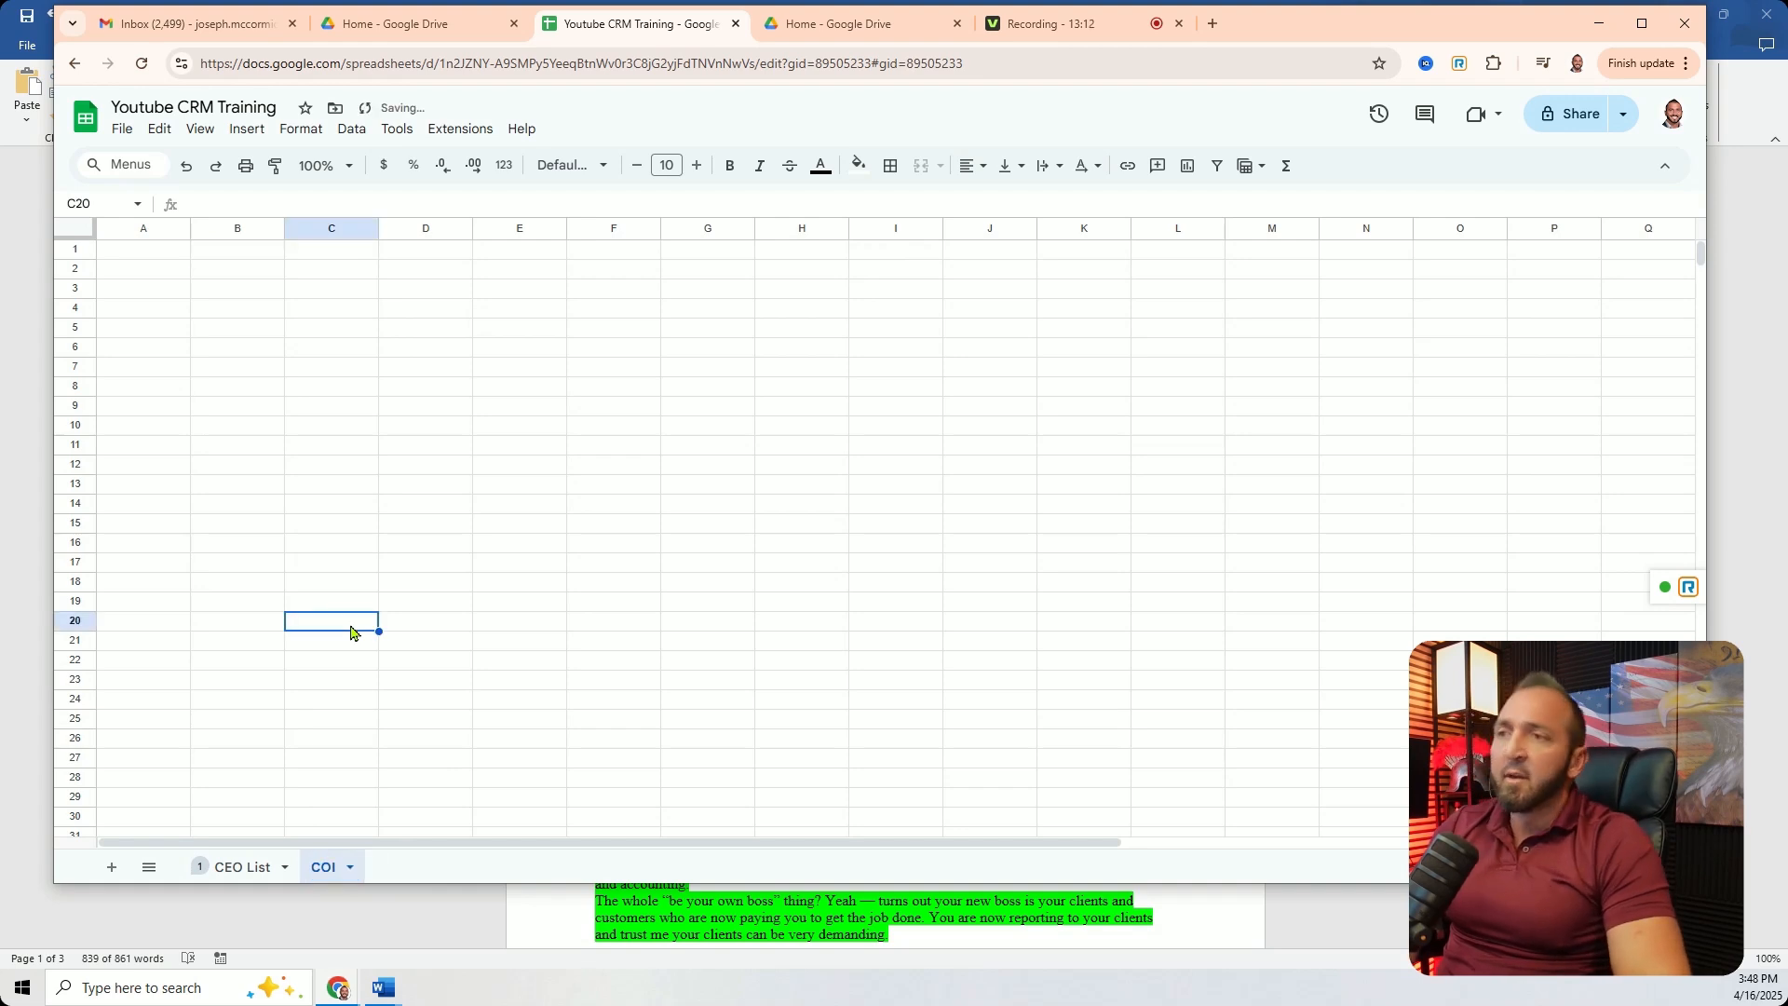
Switch between the COI and CEO List sheets, ending on the CEO List.
click(243, 867)
click(327, 868)
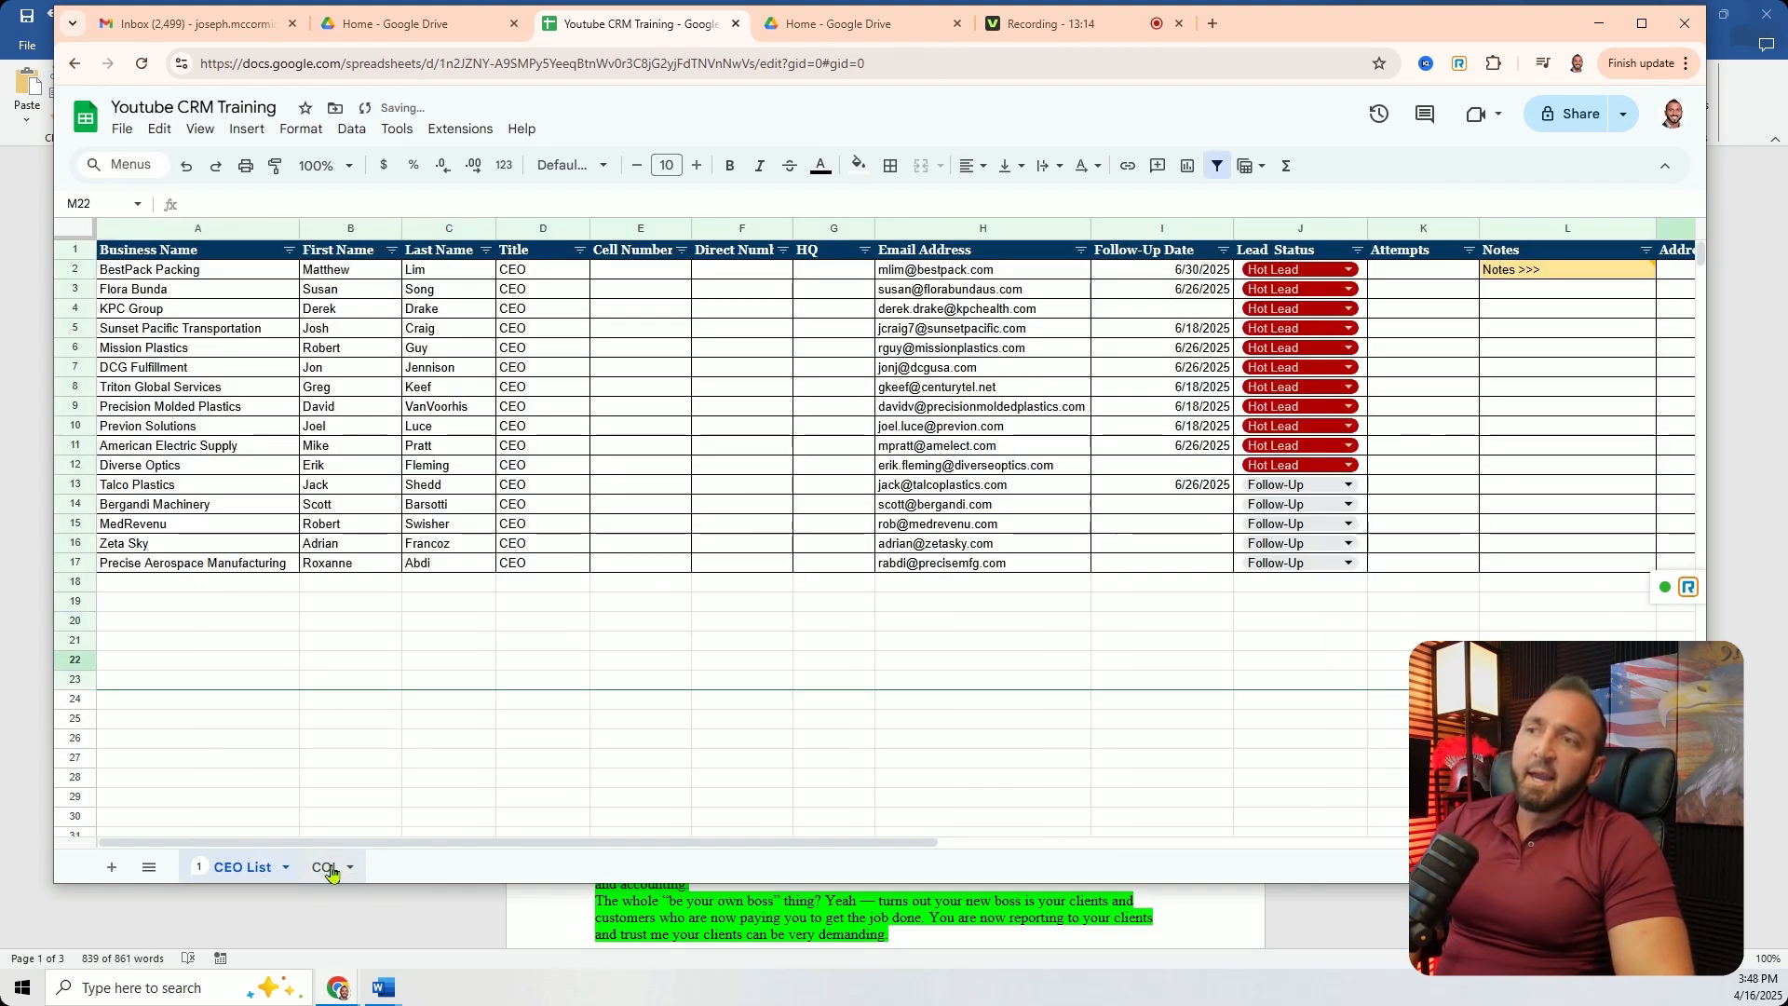
click(238, 868)
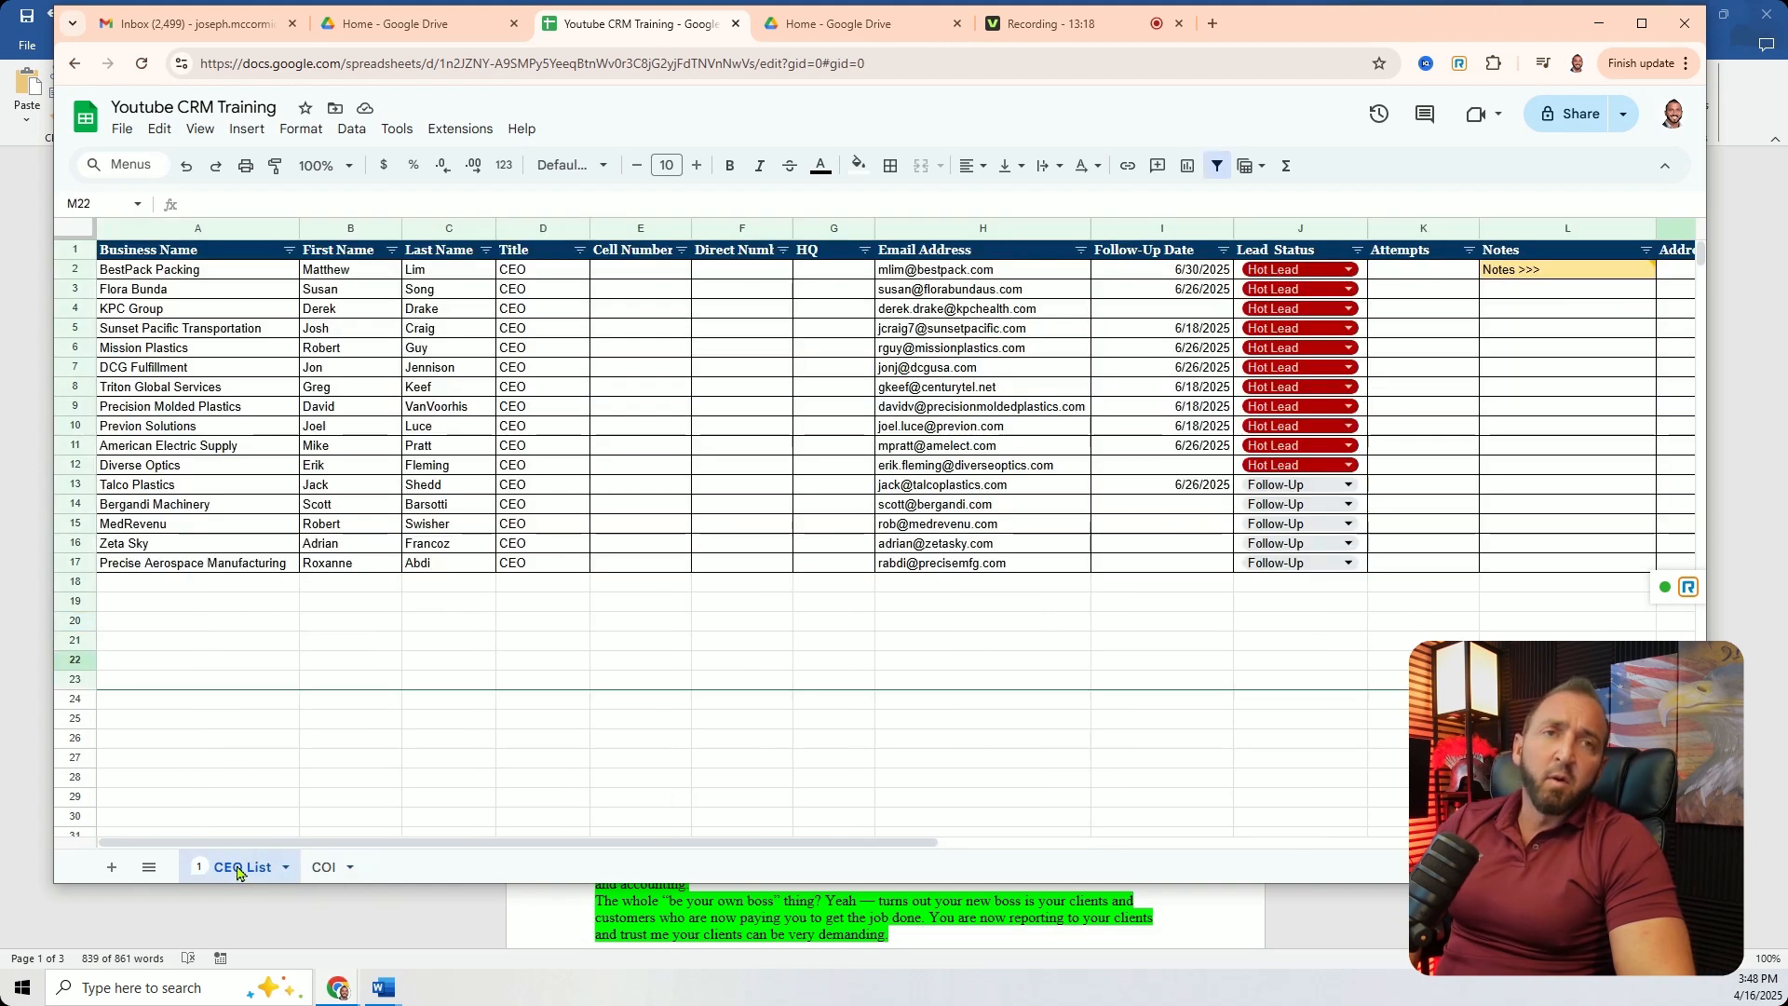